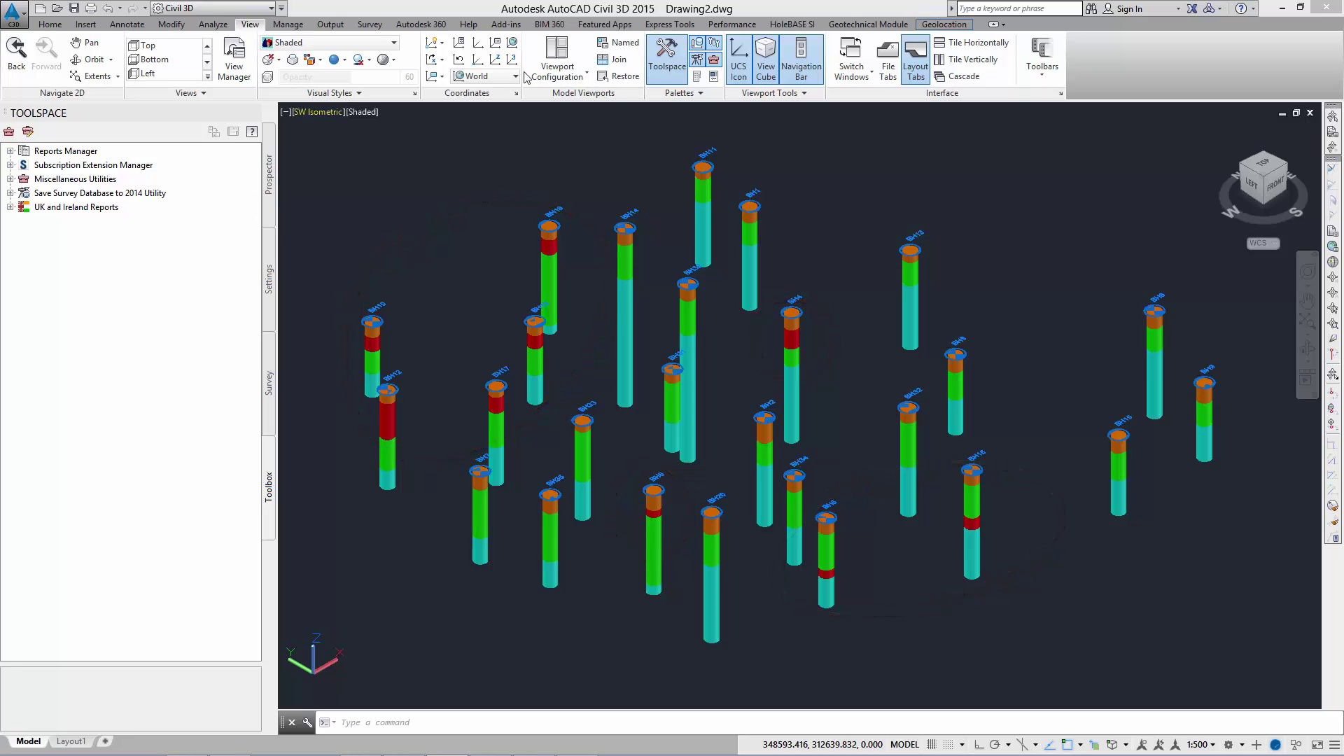
Step: In HoleBASE SI Strata Manager, generate Top and Base surfaces for the CL and GV strata
{"action": "left_click", "coordinate": [772, 32]}
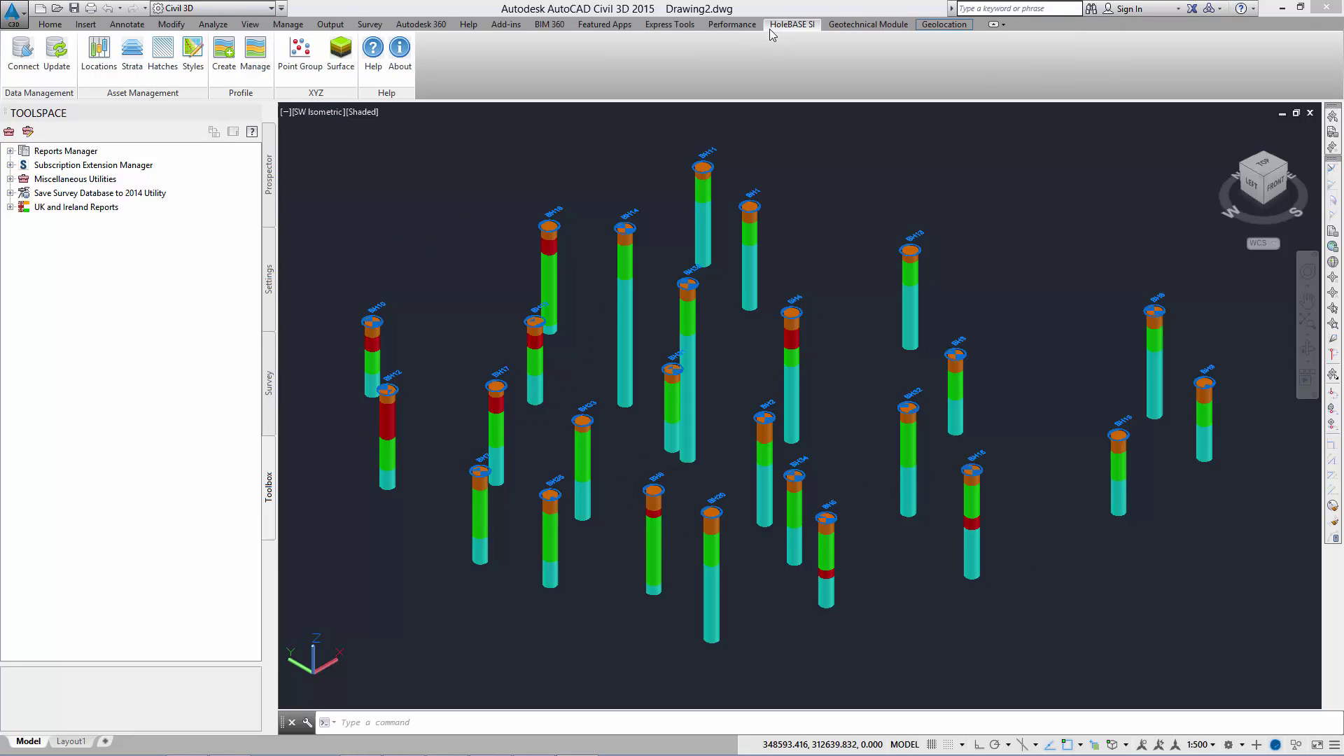
{"action": "left_click", "coordinate": [131, 51]}
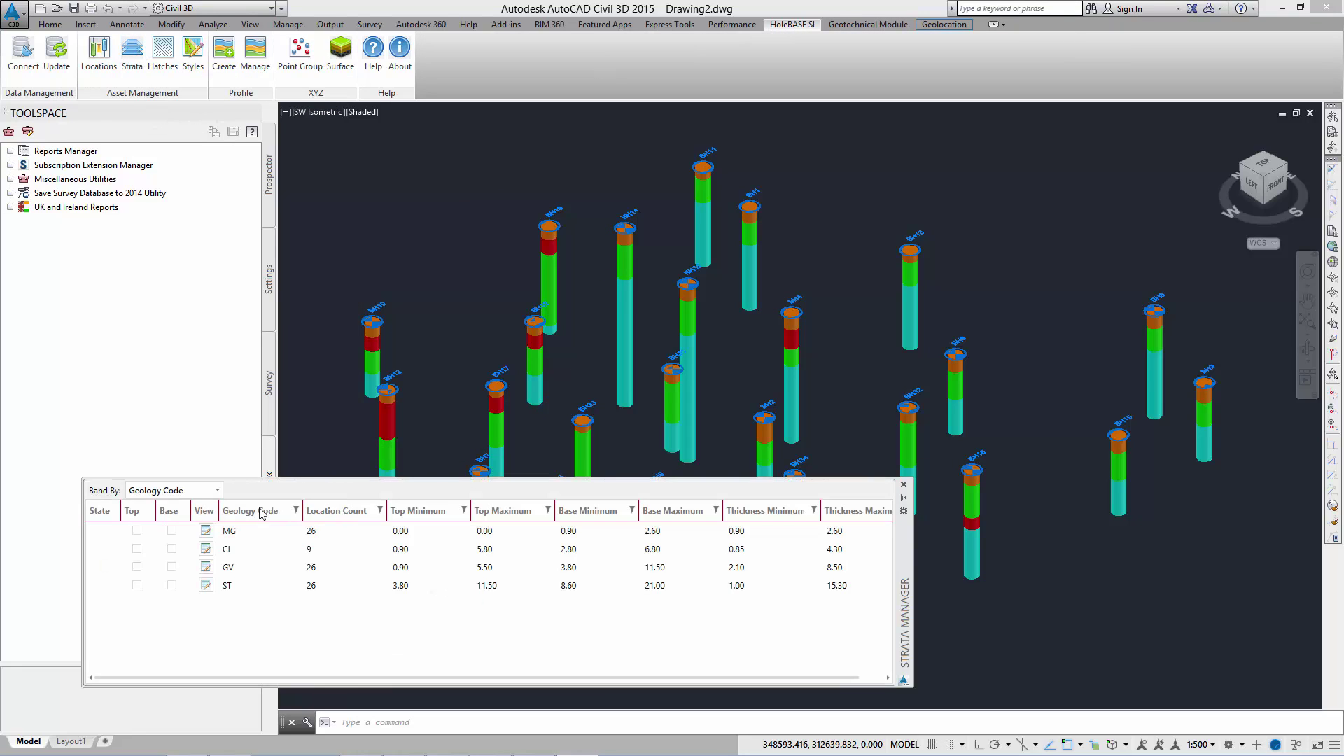
{"action": "left_click", "coordinate": [171, 549]}
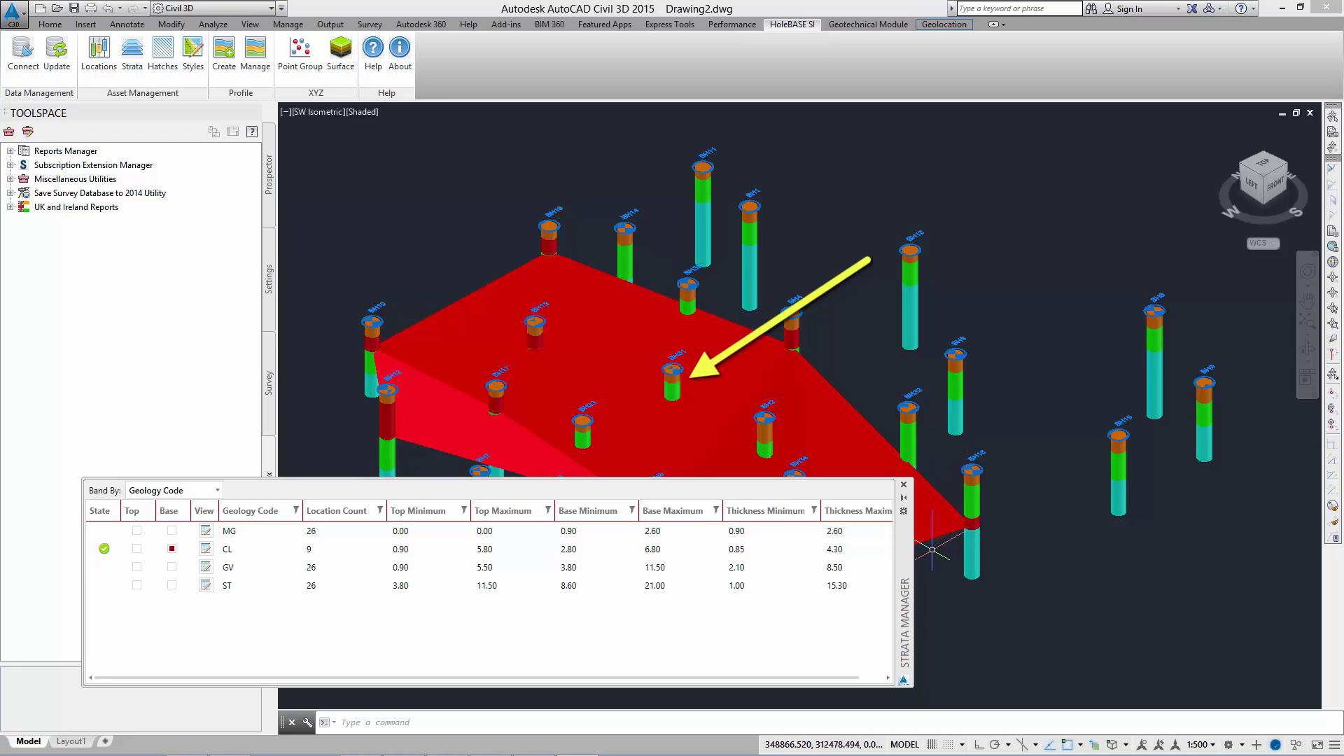
{"action": "left_click", "coordinate": [137, 549]}
{"action": "left_click", "coordinate": [137, 567]}
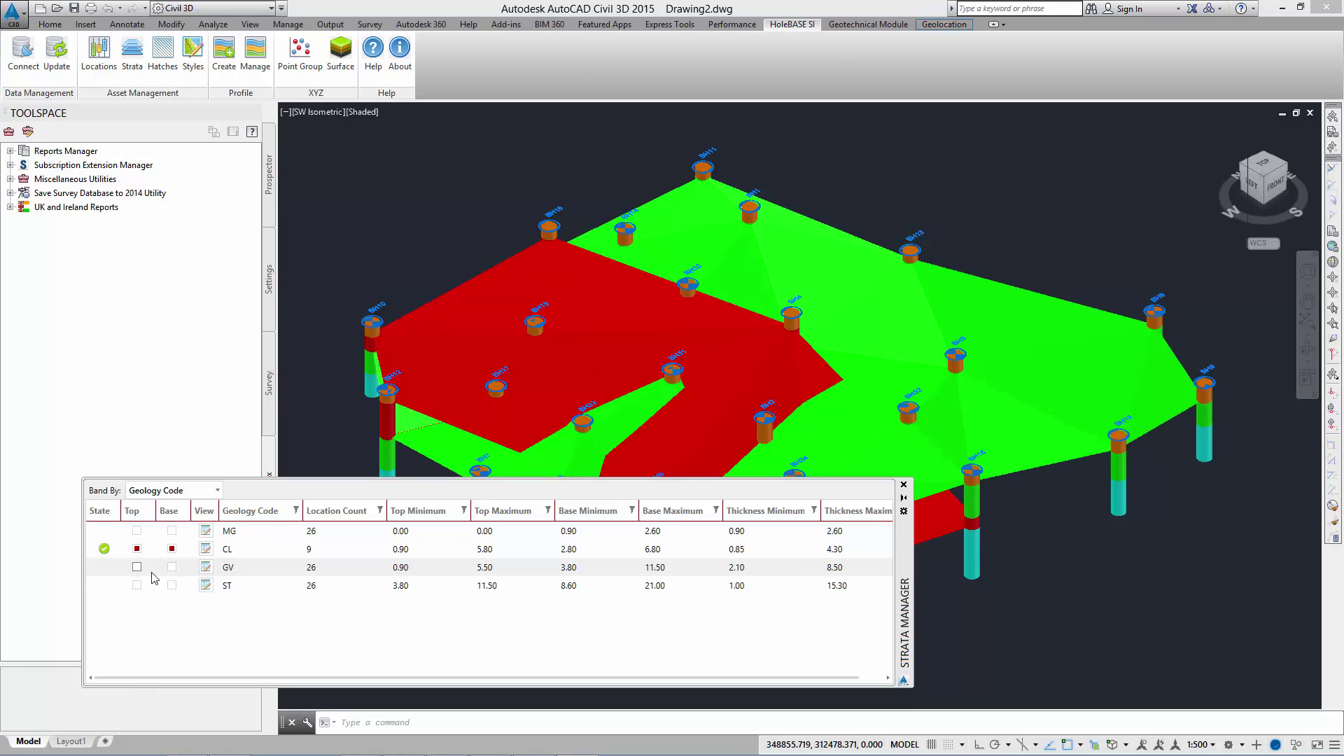
{"action": "left_click", "coordinate": [171, 569]}
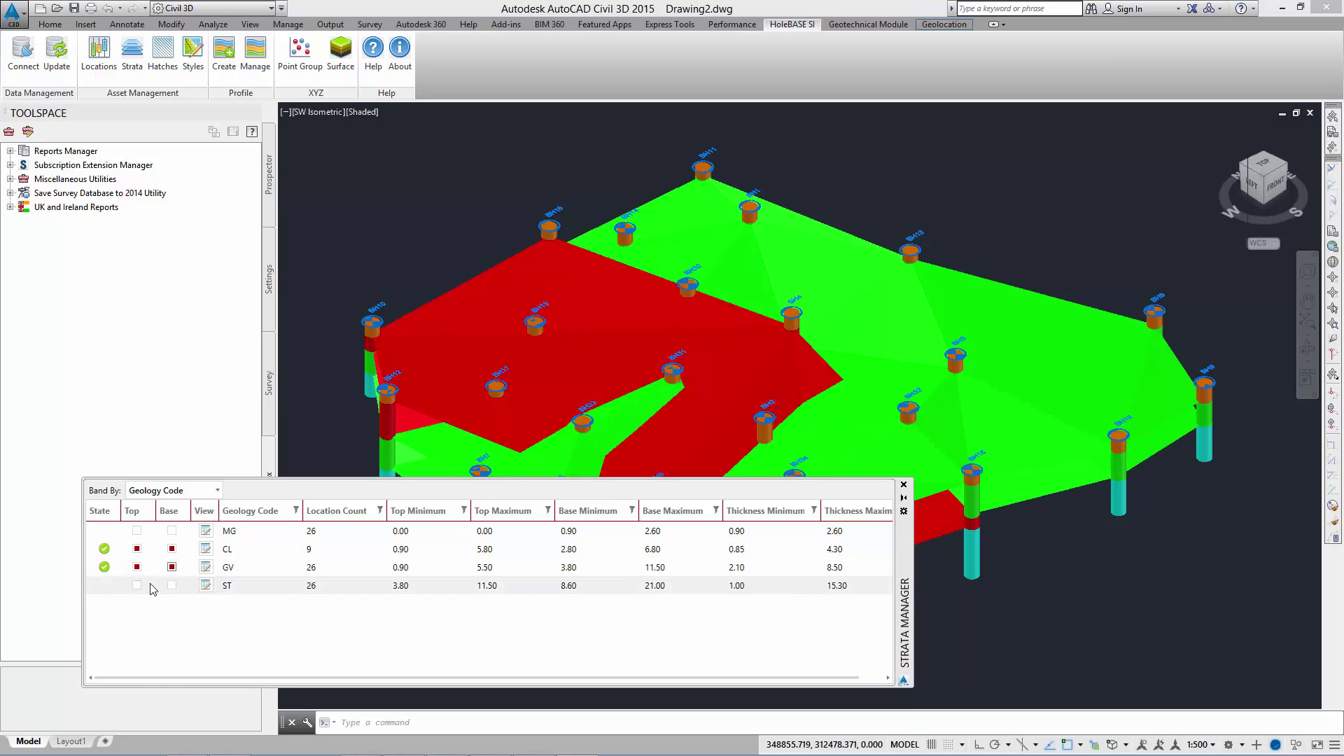
Step: Briefly add the ST top and MG base surfaces, orbit to inspect, then remove MG base
{"action": "left_click", "coordinate": [136, 585]}
{"action": "left_click", "coordinate": [172, 530]}
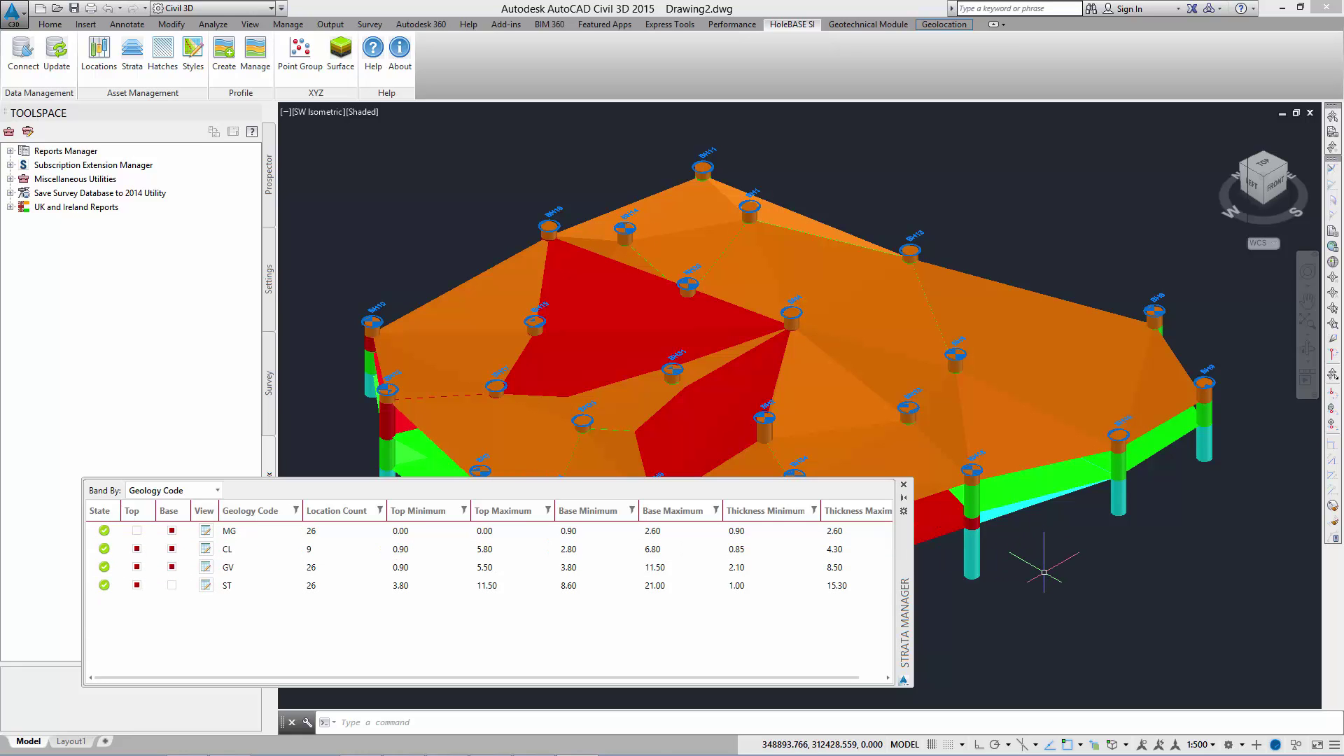
{"action": "mouse_move", "coordinate": [1018, 560]}
{"action": "middle_mouse_down", "text": "shift"}
{"action": "mouse_move", "coordinate": [1036, 586]}
{"action": "mouse_move", "coordinate": [1049, 577]}
{"action": "mouse_move", "coordinate": [1059, 538]}
{"action": "mouse_move", "coordinate": [1033, 544]}
{"action": "middle_mouse_up", "text": "shift"}
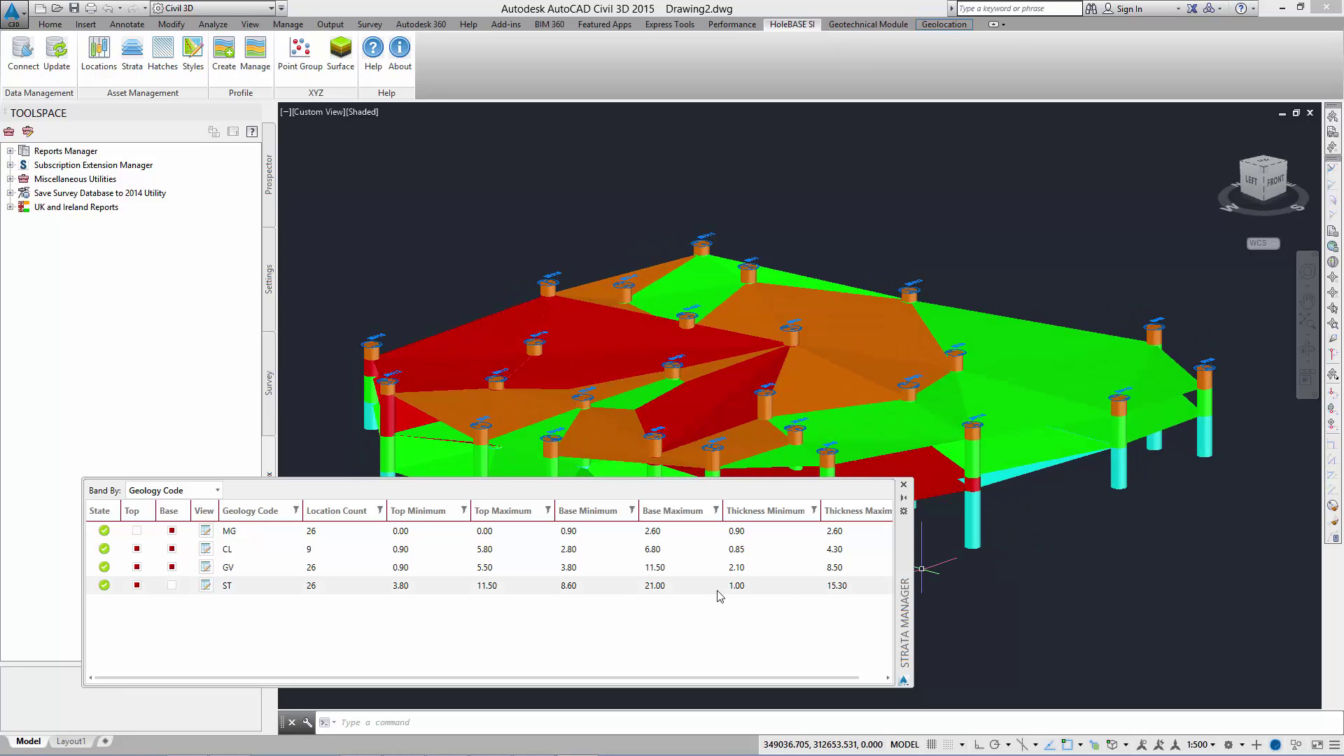
{"action": "left_click", "coordinate": [173, 532]}
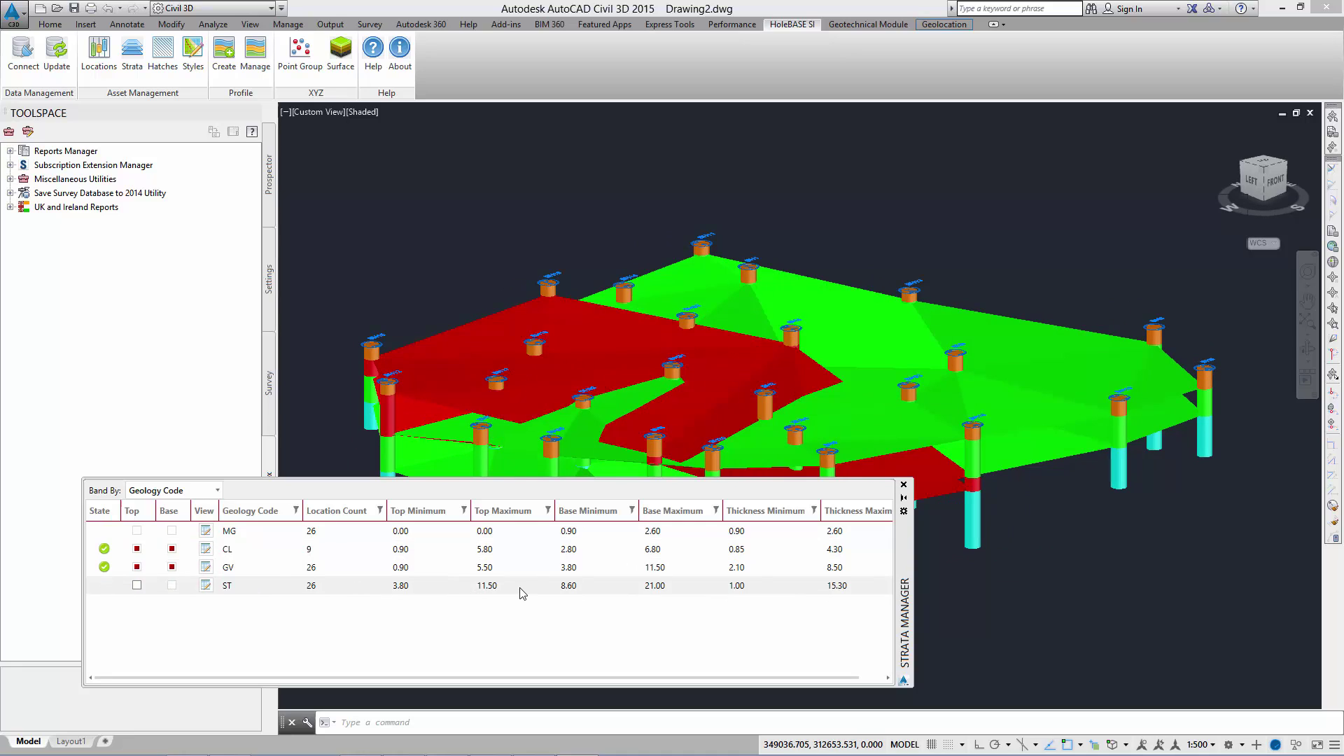
{"action": "mouse_move", "coordinate": [1259, 749]}
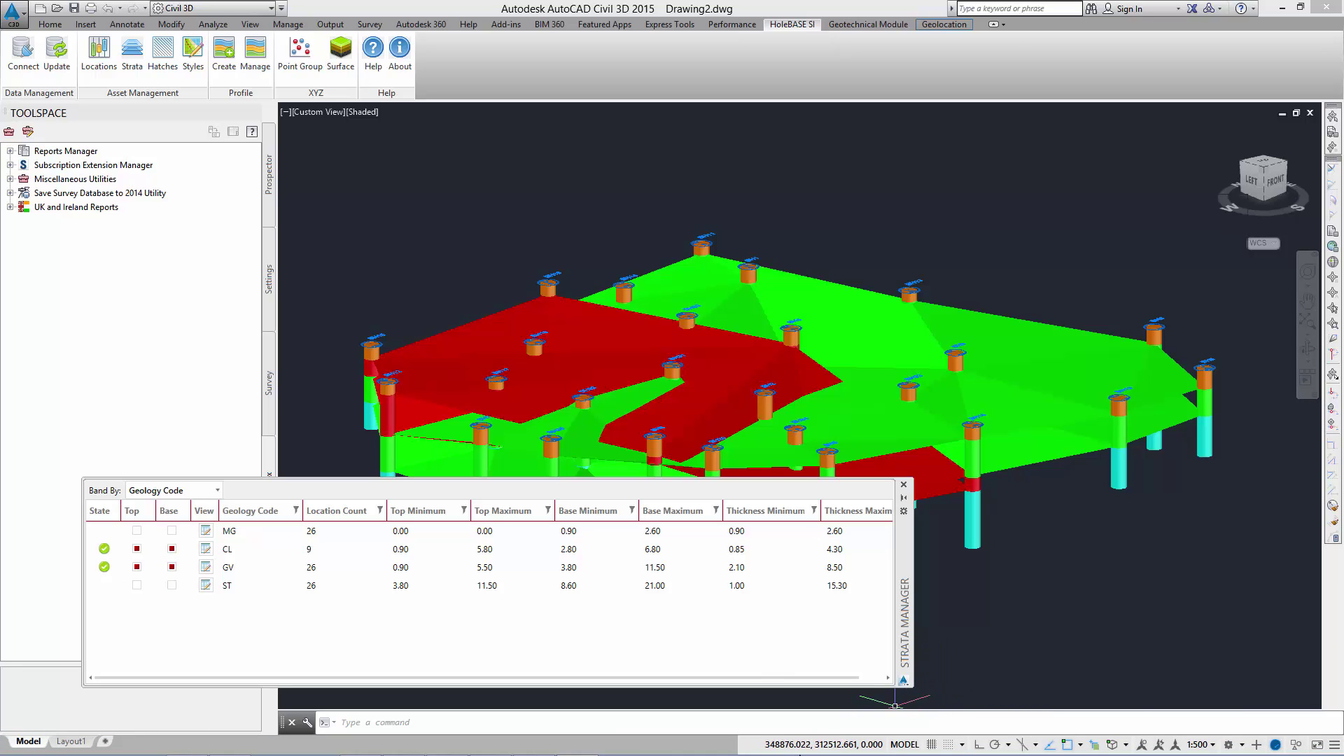
Step: Close Strata Manager and restore the tiled plan and 3D viewport layout
{"action": "left_click", "coordinate": [904, 485]}
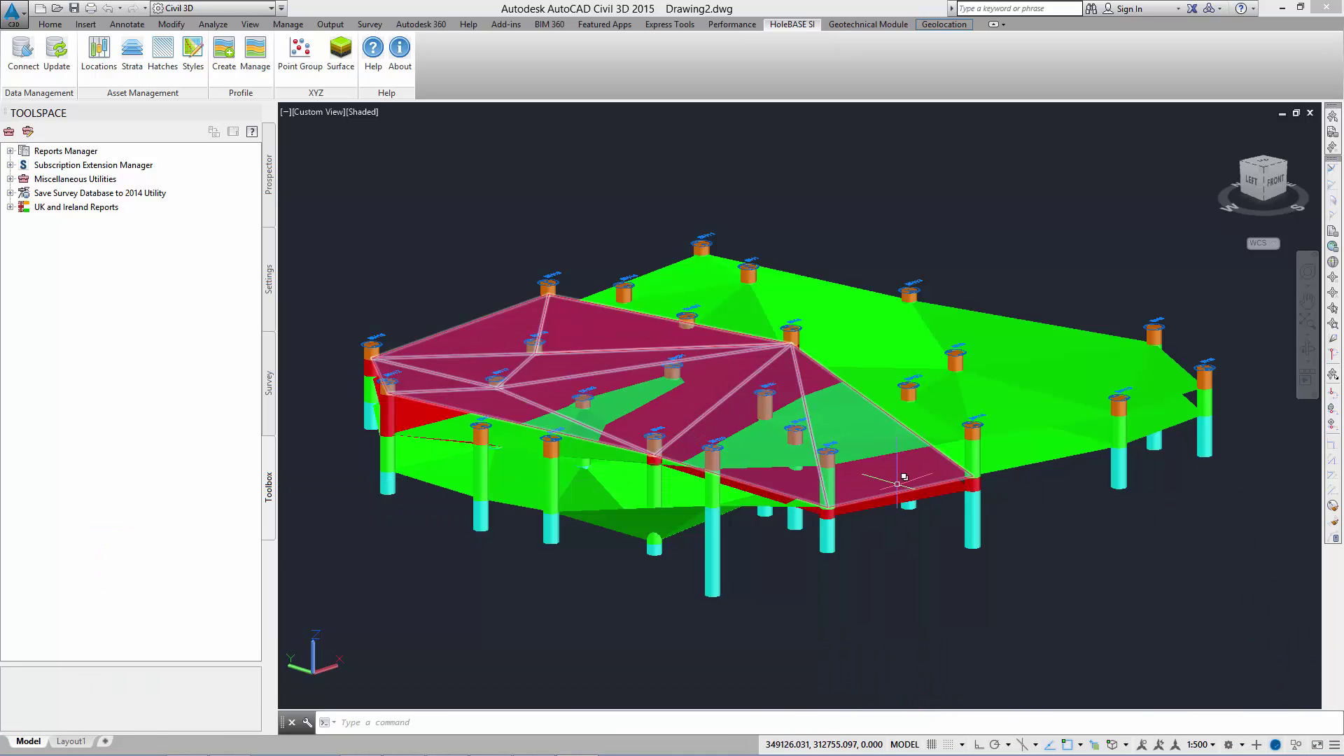
{"action": "left_click", "coordinate": [286, 113]}
{"action": "left_click", "coordinate": [346, 128]}
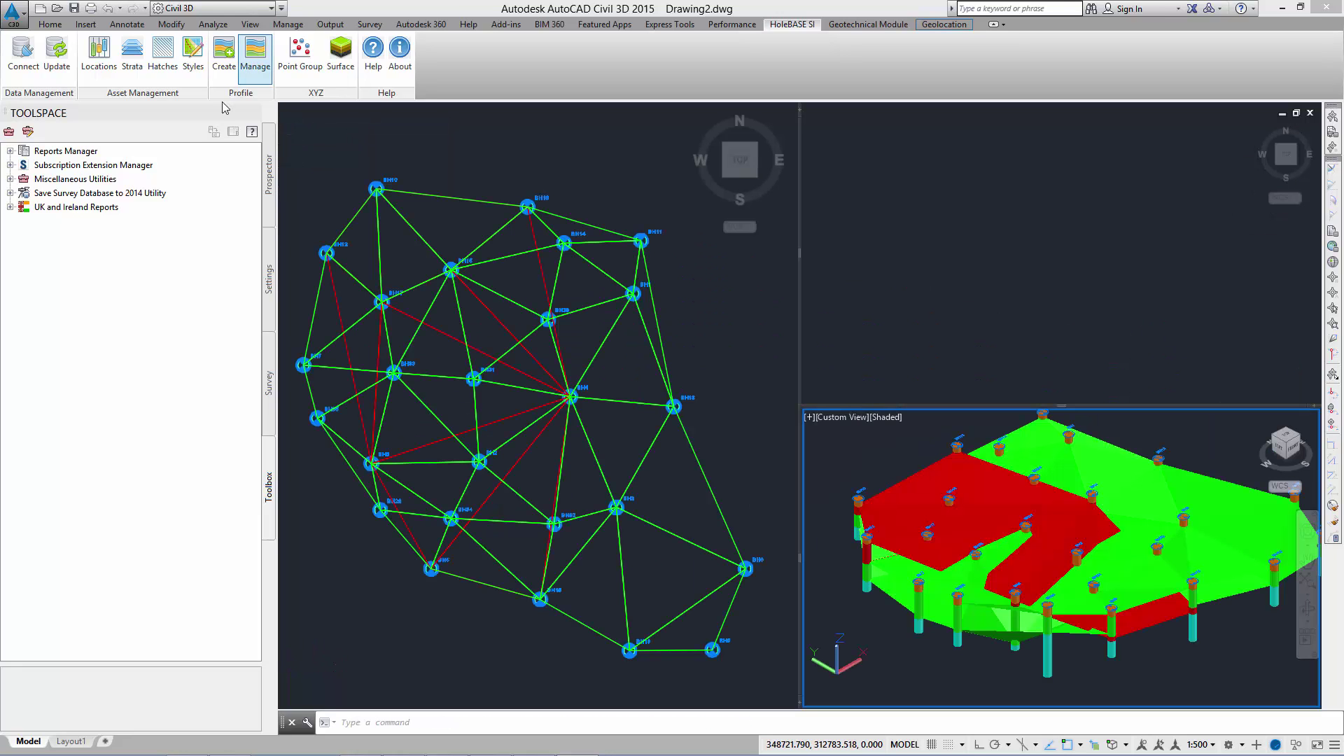
Step: Turn on strip logs for all boreholes in Locations Manager and reframe the plan view
{"action": "left_click", "coordinate": [99, 56]}
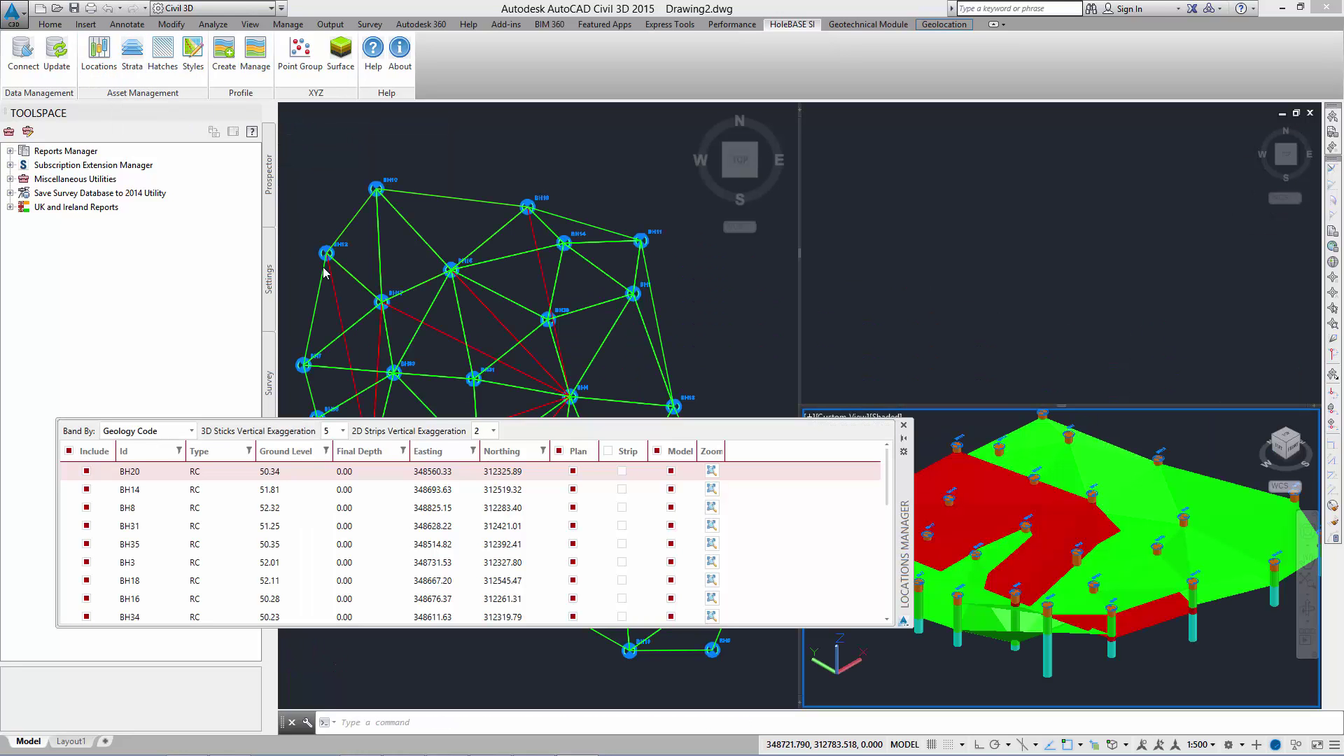
{"action": "left_click", "coordinate": [607, 451]}
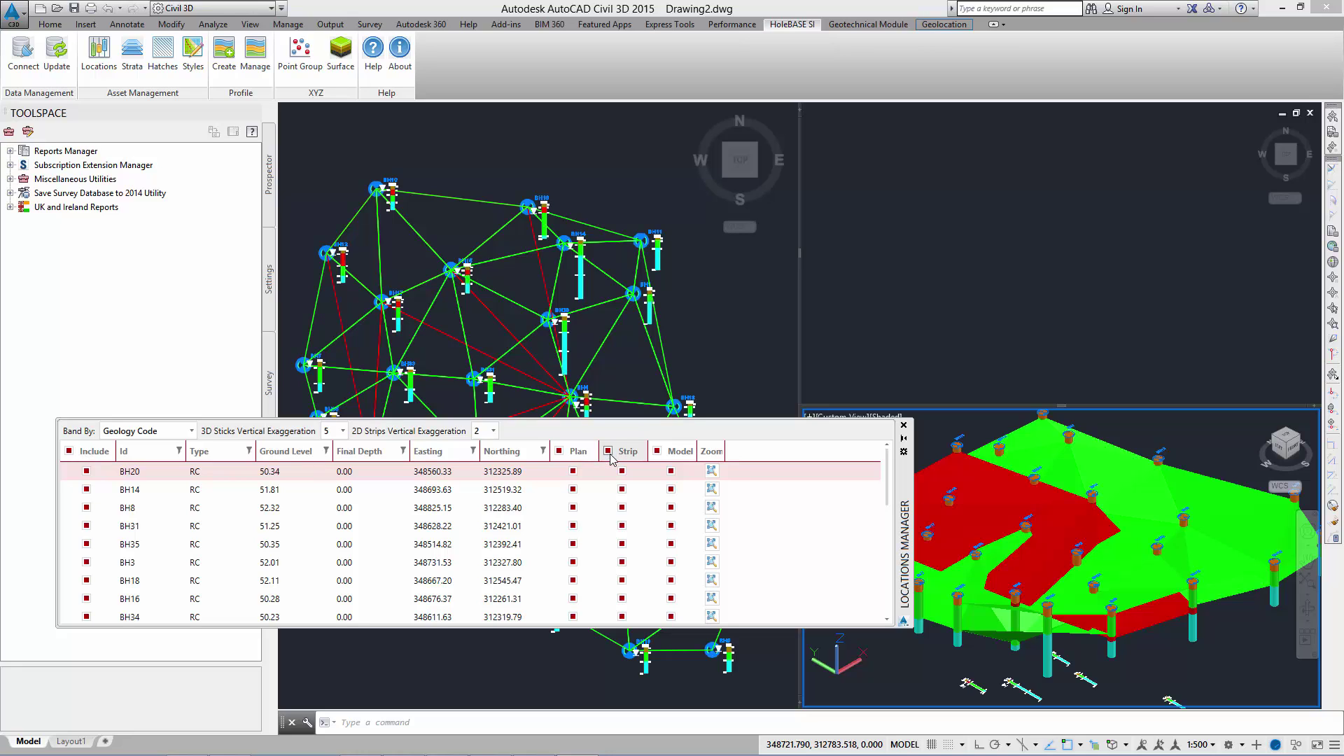
{"action": "left_click", "coordinate": [903, 426]}
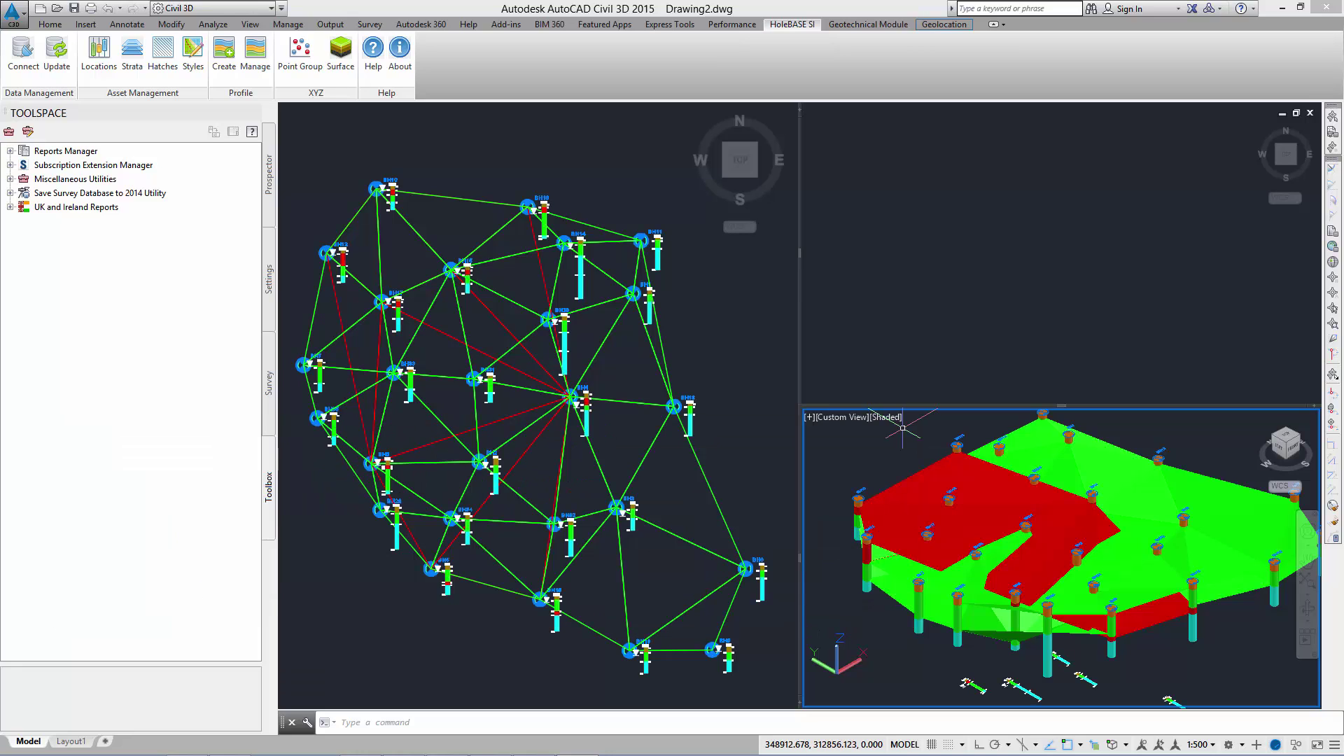
{"action": "left_click", "coordinate": [408, 245]}
{"action": "scroll", "coordinate": [390, 257], "scroll_direction": "up", "scroll_amount": 2}
{"action": "middle_click_drag", "start_coordinate": [437, 307], "coordinate": [498, 289]}
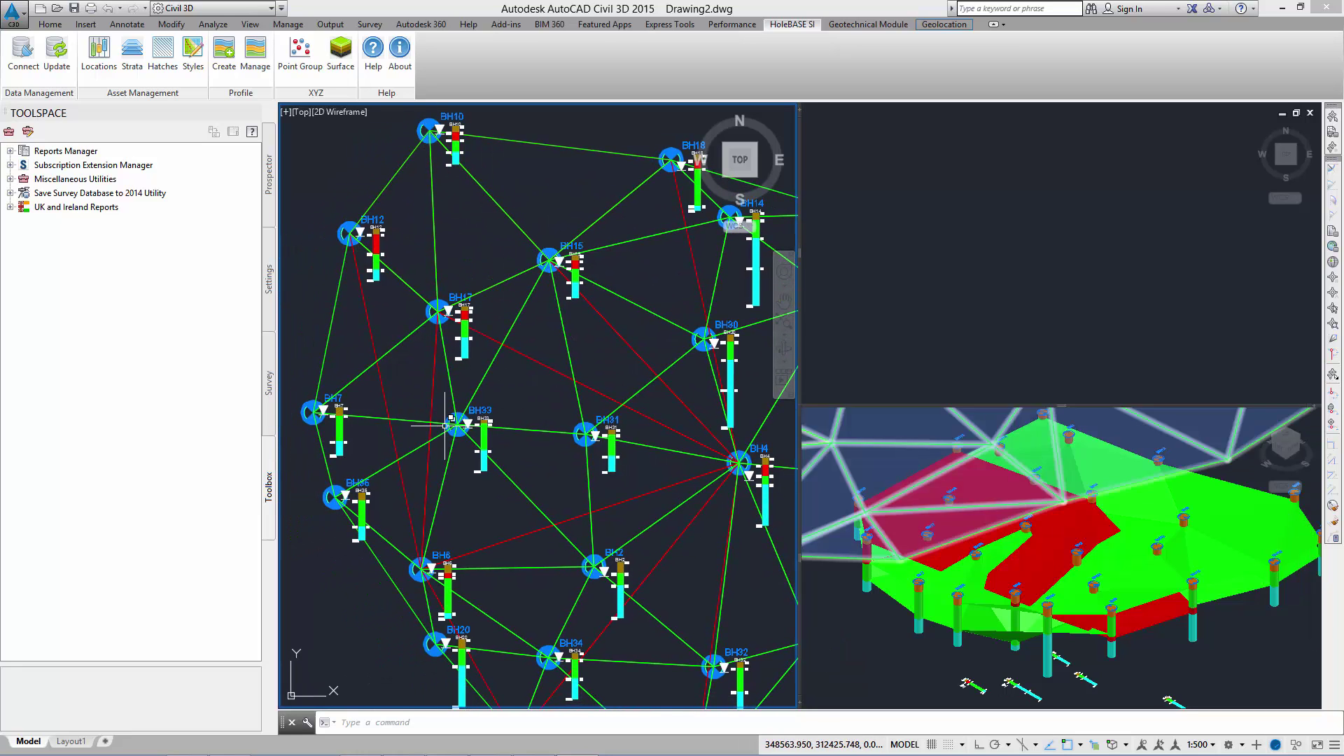
{"action": "scroll", "coordinate": [594, 407], "scroll_direction": "down", "scroll_amount": 3}
{"action": "middle_click_drag", "start_coordinate": [594, 409], "coordinate": [484, 378]}
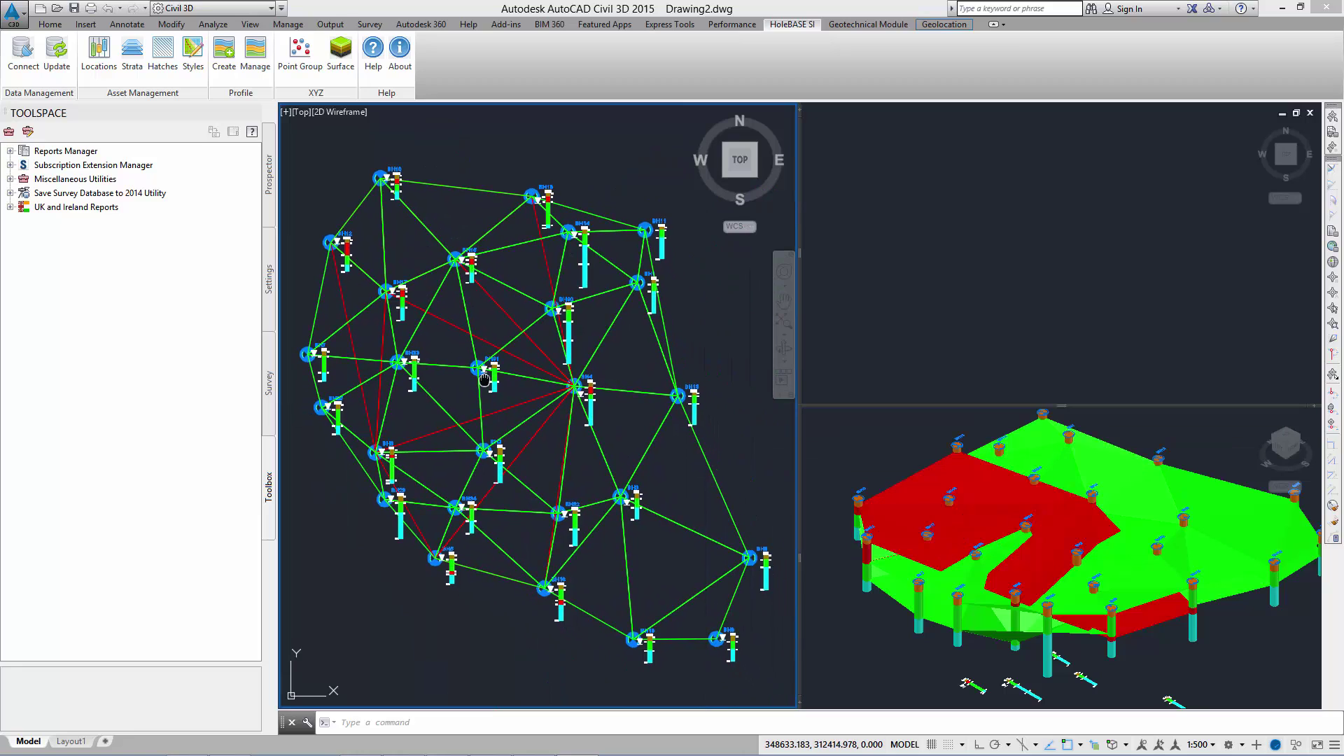
Step: Start a geotechnical profile and draw a two-point north–south alignment across the boreholes
{"action": "left_click", "coordinate": [225, 51]}
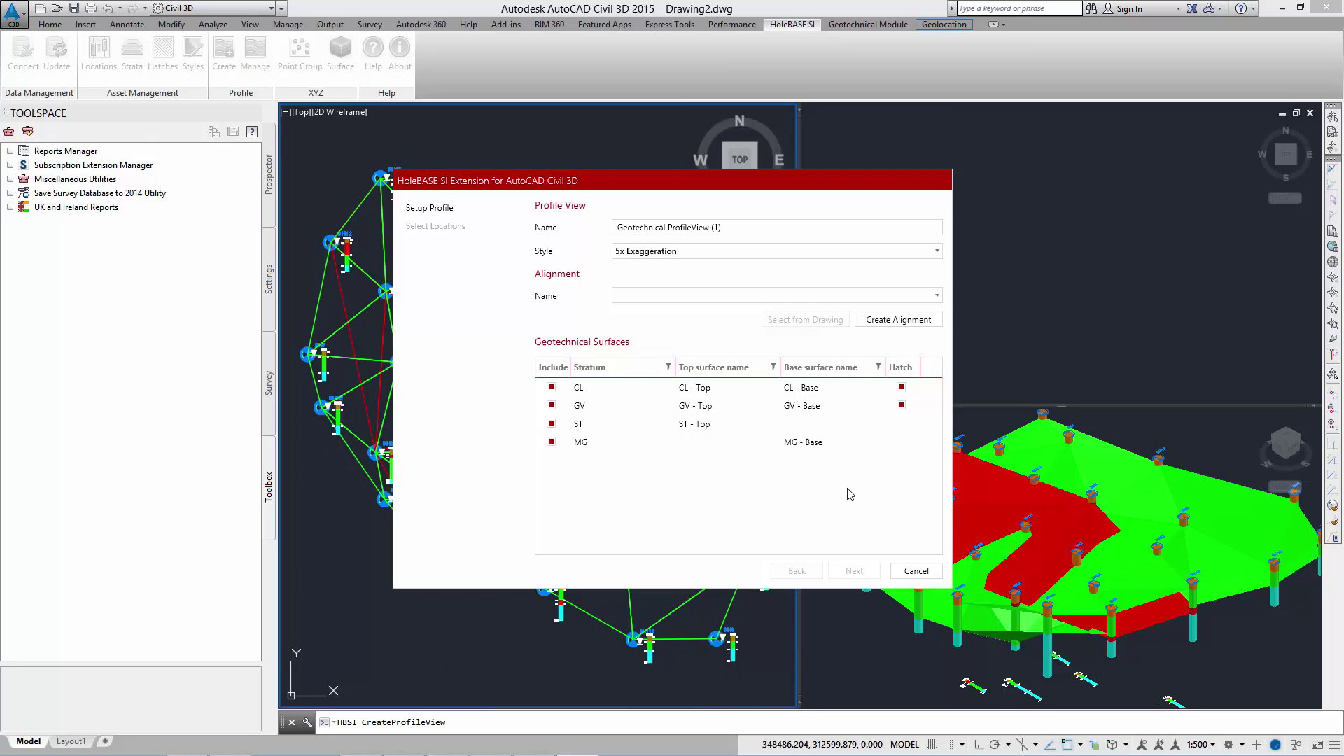
{"action": "left_click", "coordinate": [898, 320]}
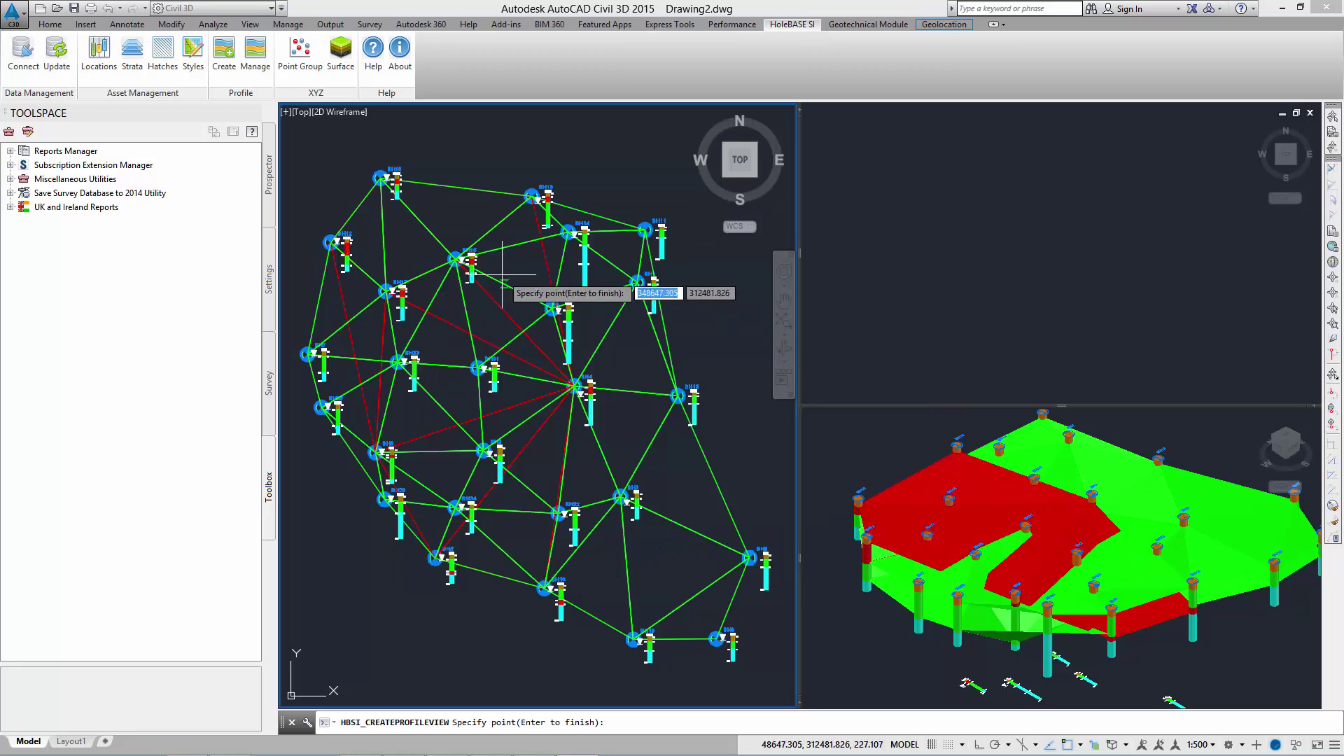
{"action": "left_click", "coordinate": [425, 156]}
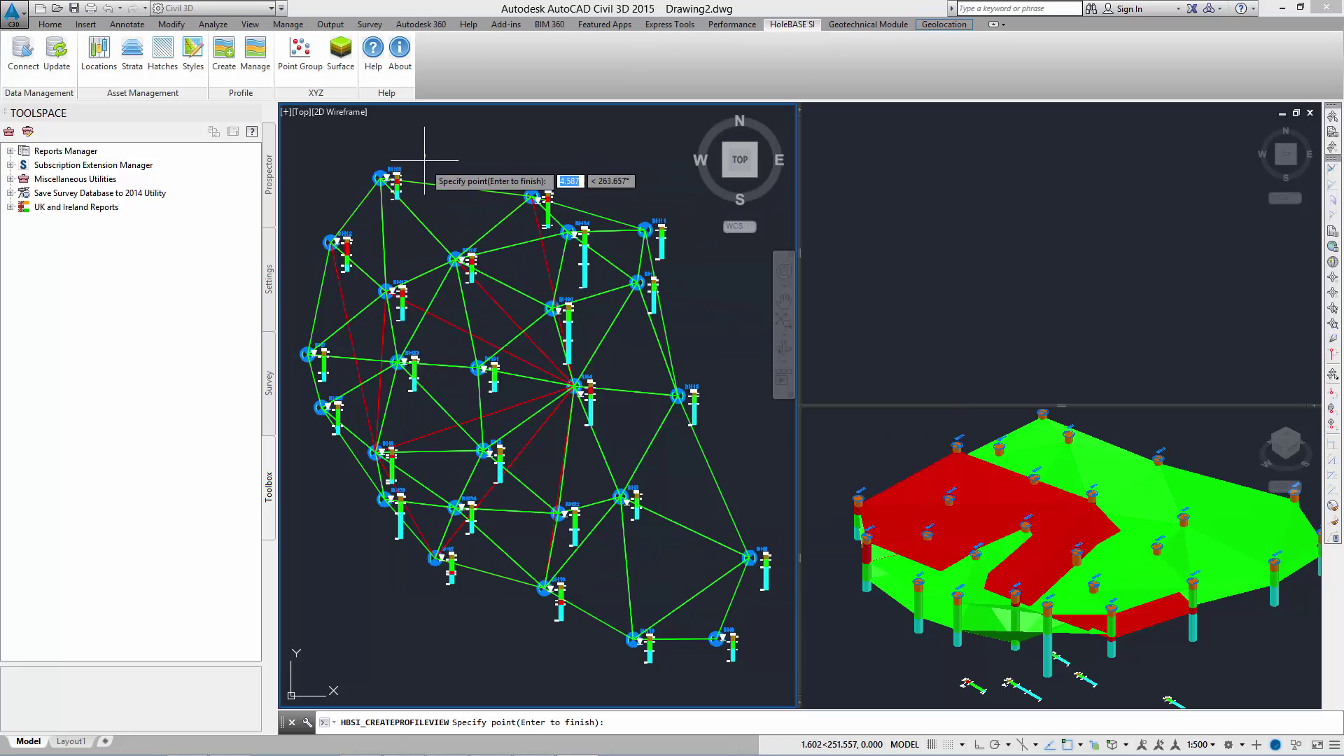
{"action": "left_click", "coordinate": [503, 617]}
{"action": "key", "text": "Return"}
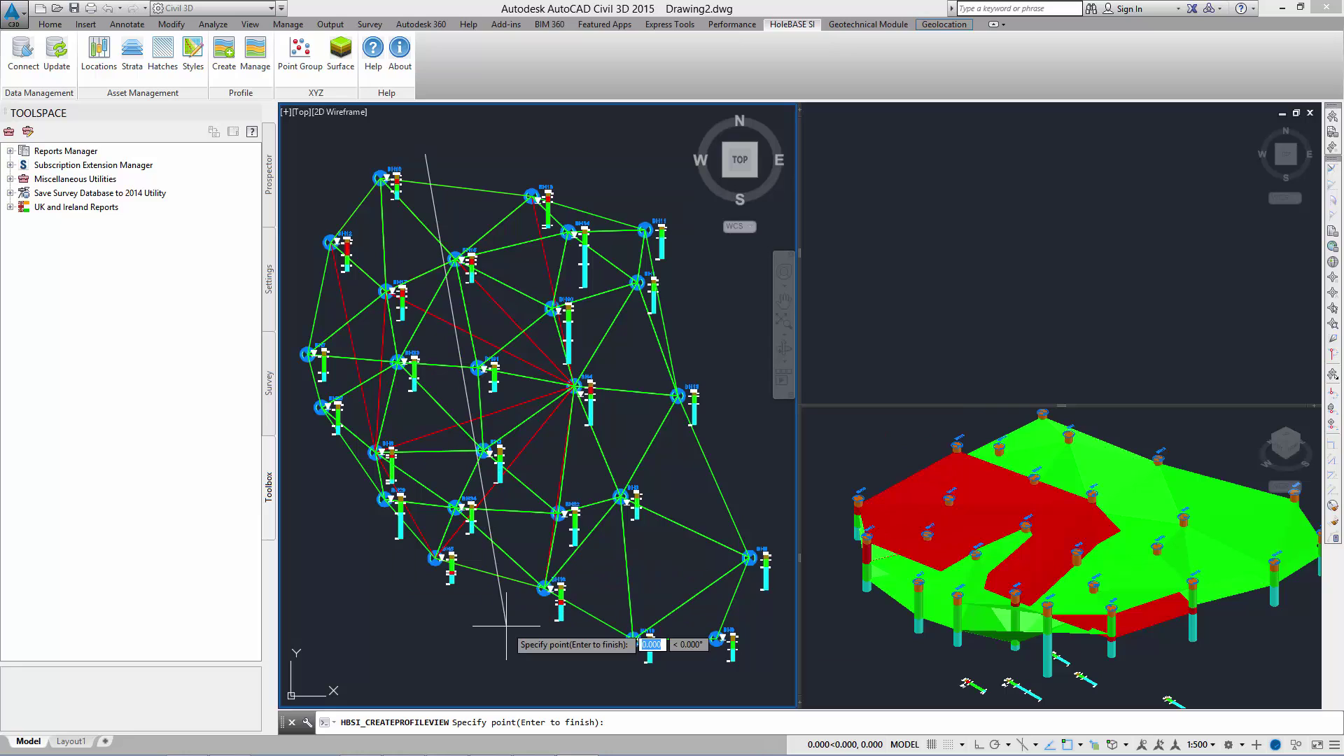
{"action": "key", "text": "Return"}
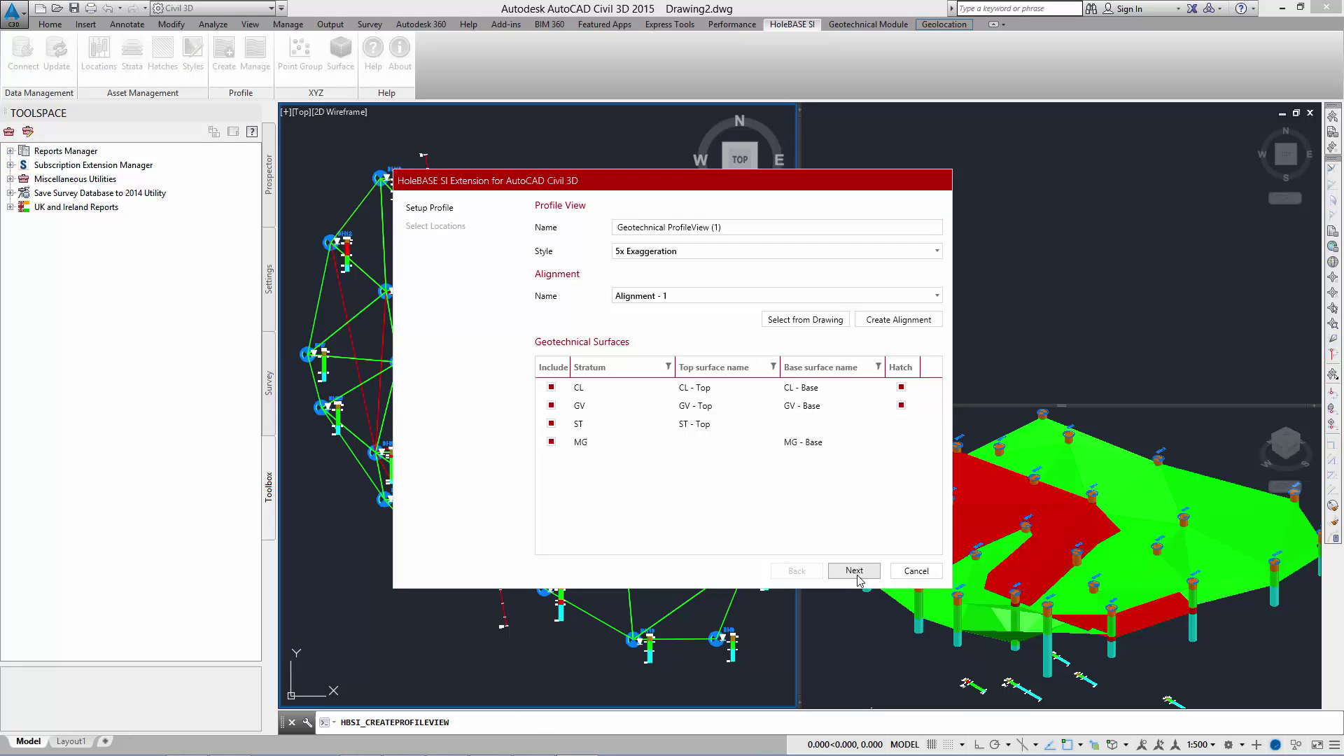
Step: Finish the profile wizard and place the profile view in the empty top-right viewport
{"action": "left_click", "coordinate": [856, 573]}
{"action": "left_click", "coordinate": [853, 571]}
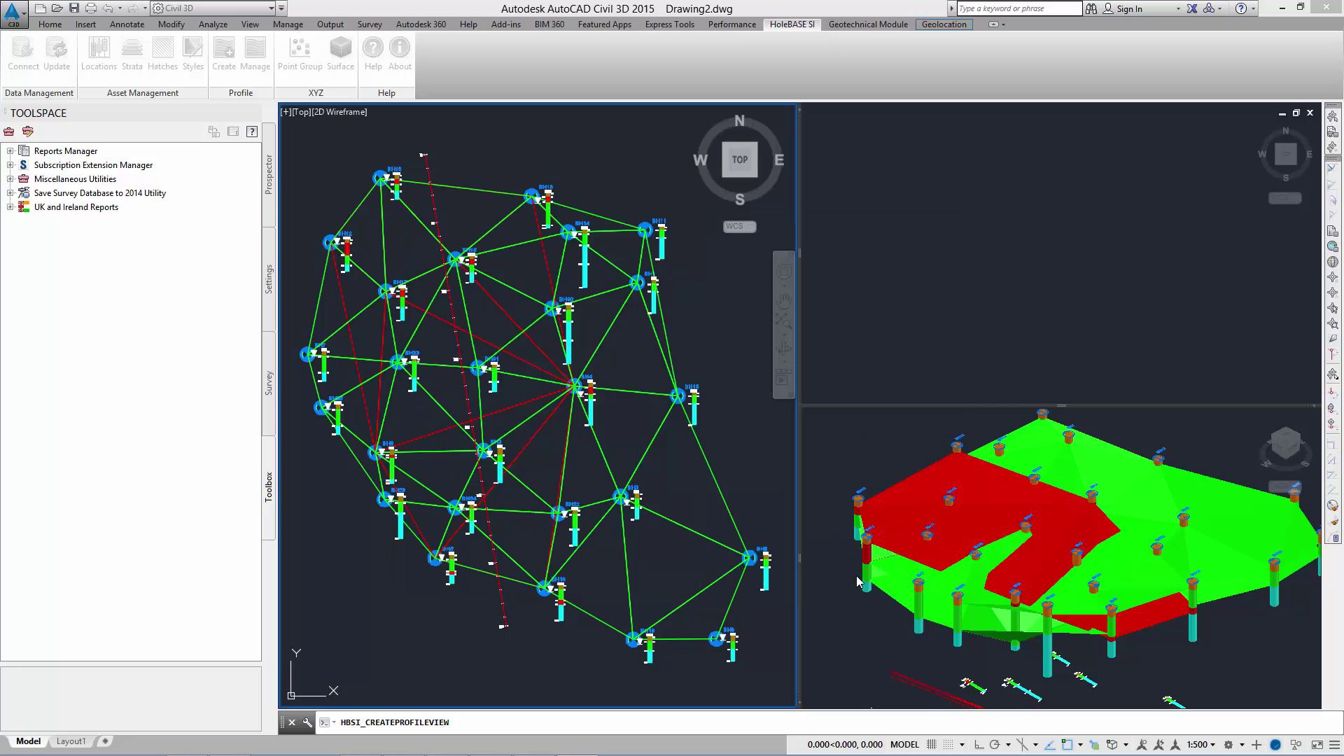
{"action": "left_click", "coordinate": [863, 188]}
{"action": "left_click", "coordinate": [862, 187]}
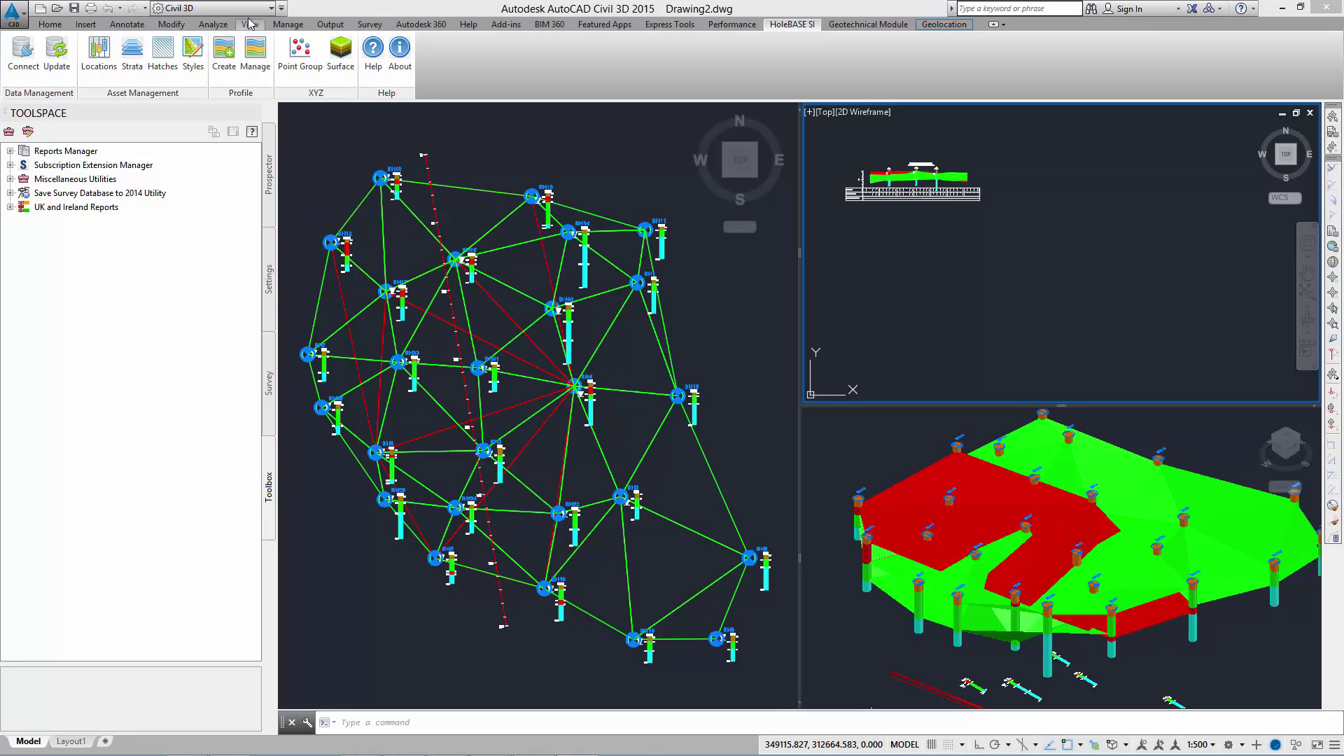
Step: Start another geotechnical profile and draw a second alignment from lower left toward the east
{"action": "left_click", "coordinate": [222, 55]}
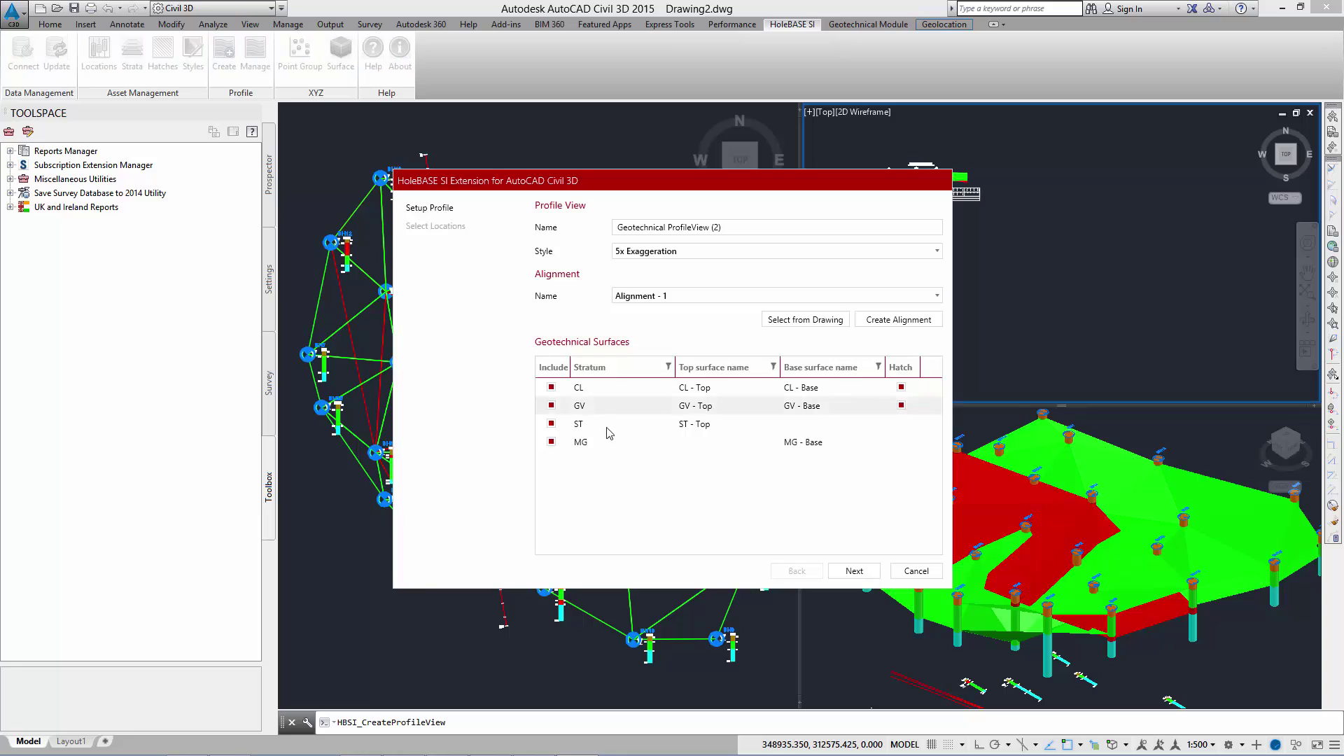
{"action": "left_click", "coordinate": [887, 319]}
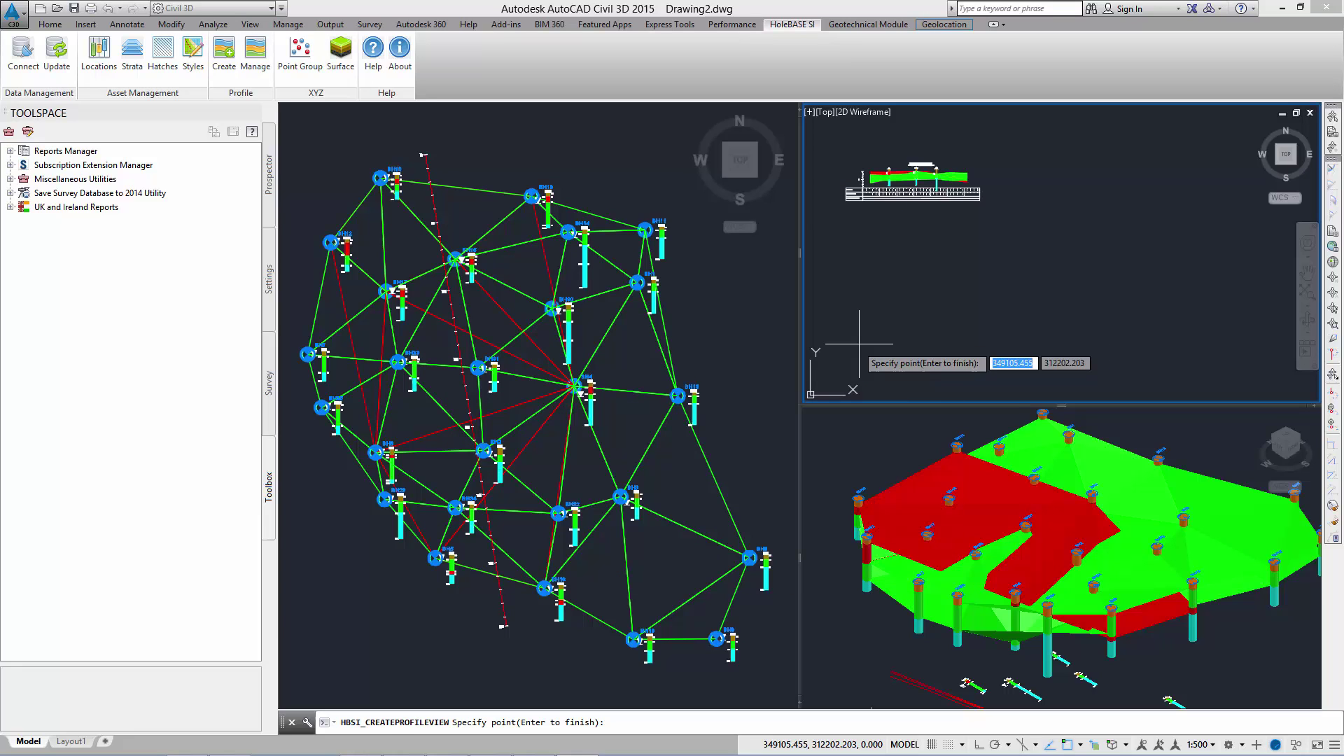
{"action": "left_click", "coordinate": [309, 477]}
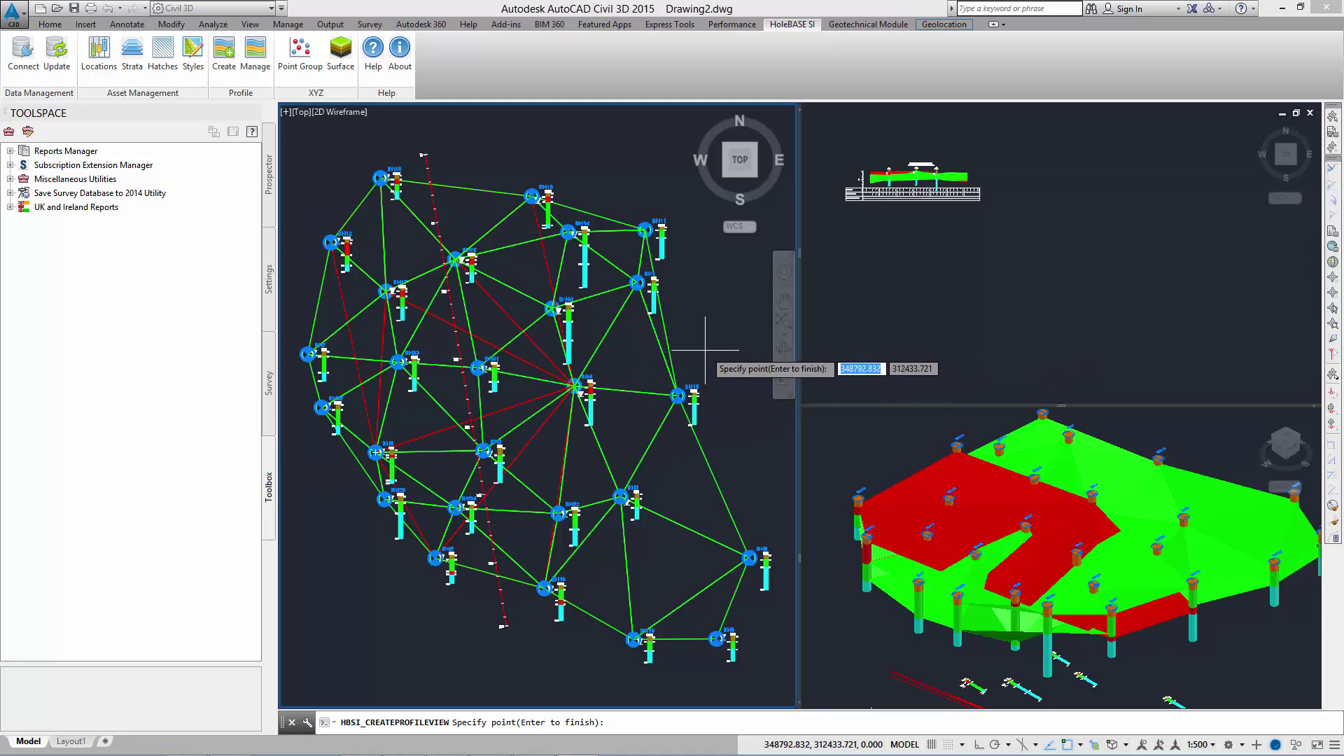
{"action": "left_click", "coordinate": [321, 483]}
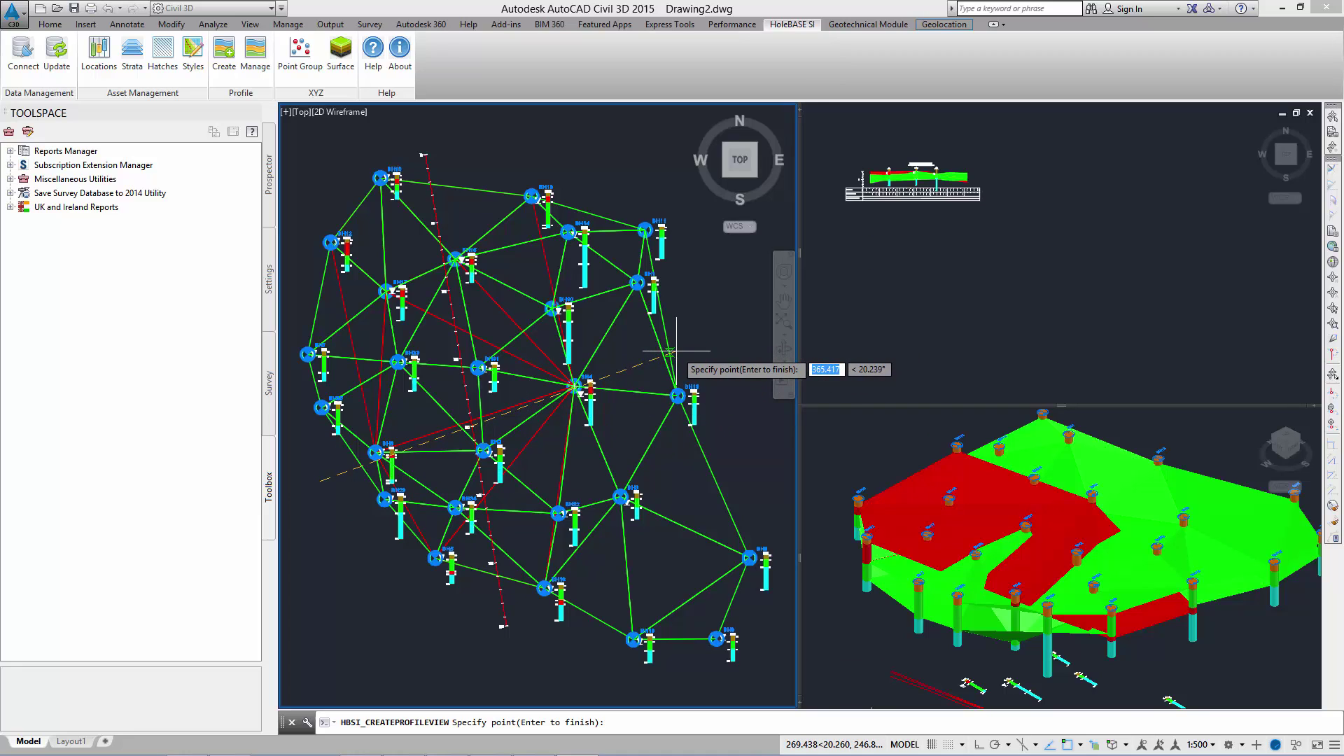
{"action": "left_click", "coordinate": [716, 403]}
{"action": "key", "text": "Return"}
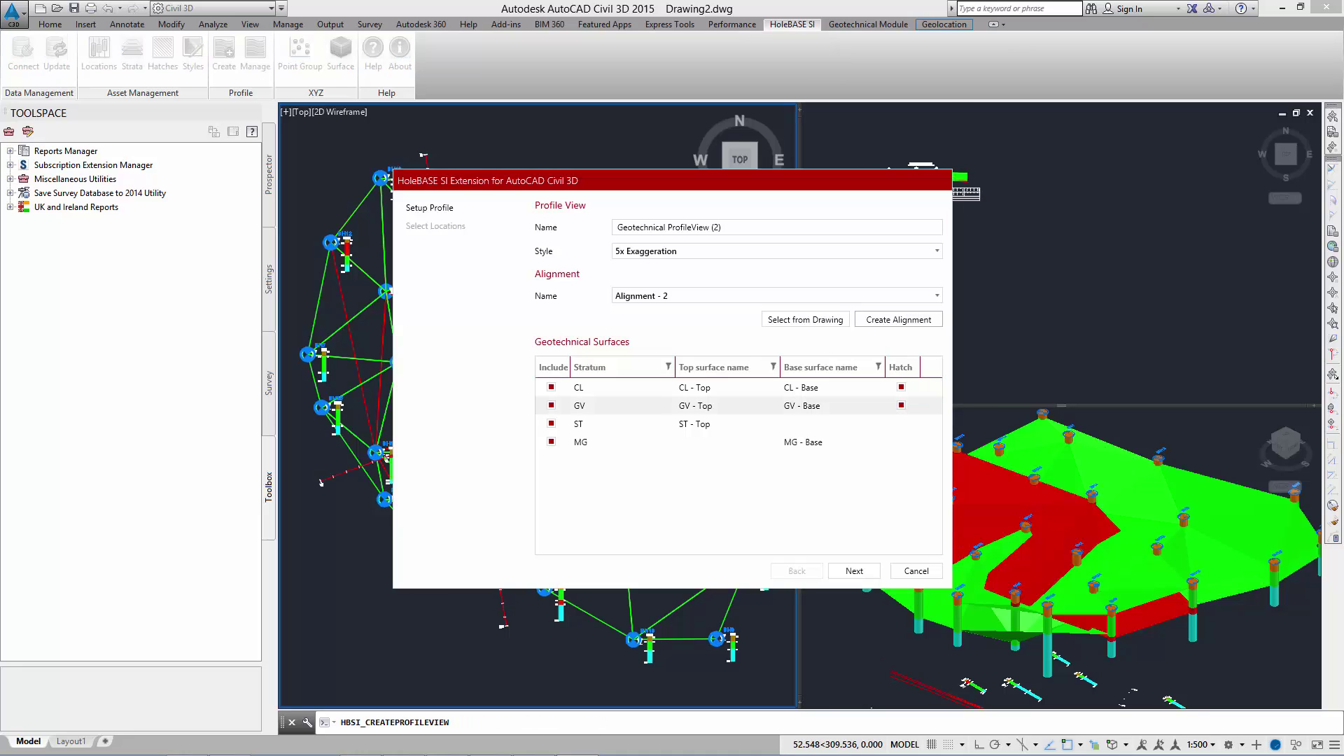
Step: Finish the wizard and place the second profile view below the first in the profile viewport
{"action": "left_click", "coordinate": [855, 571]}
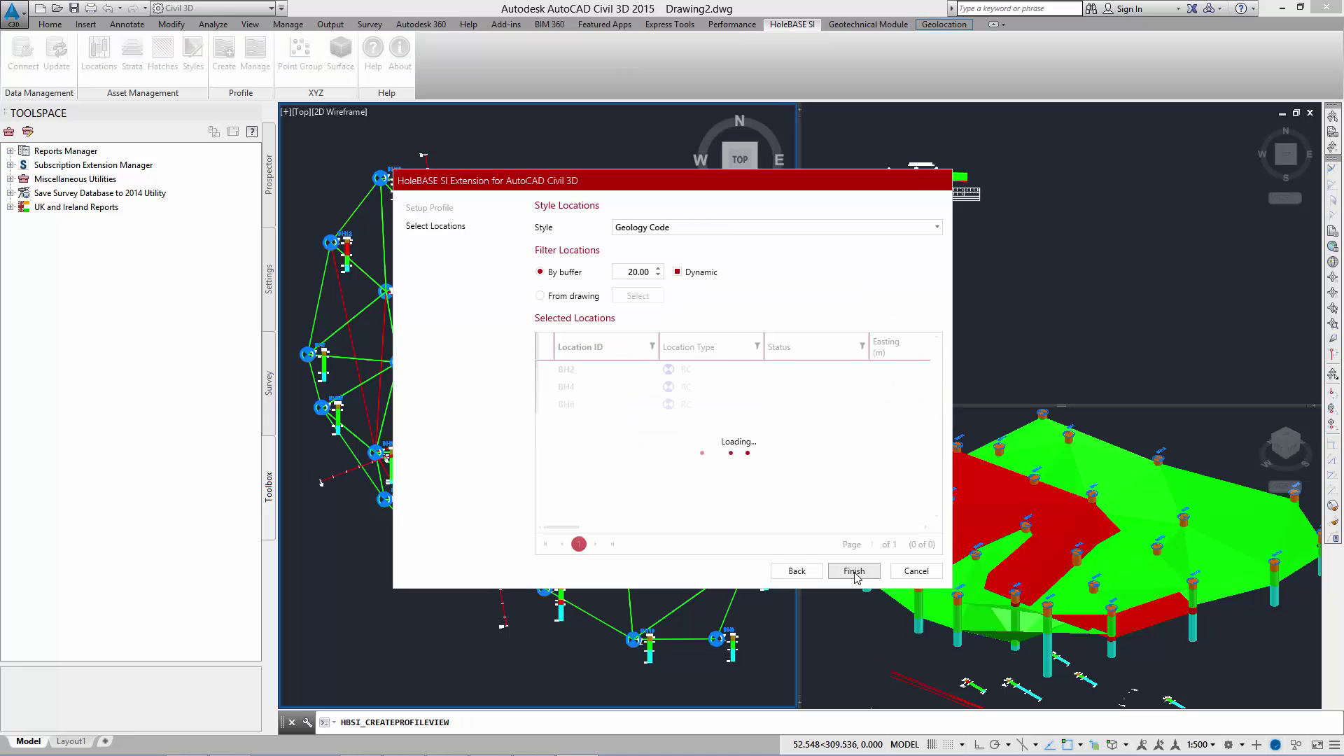
{"action": "left_click", "coordinate": [854, 571]}
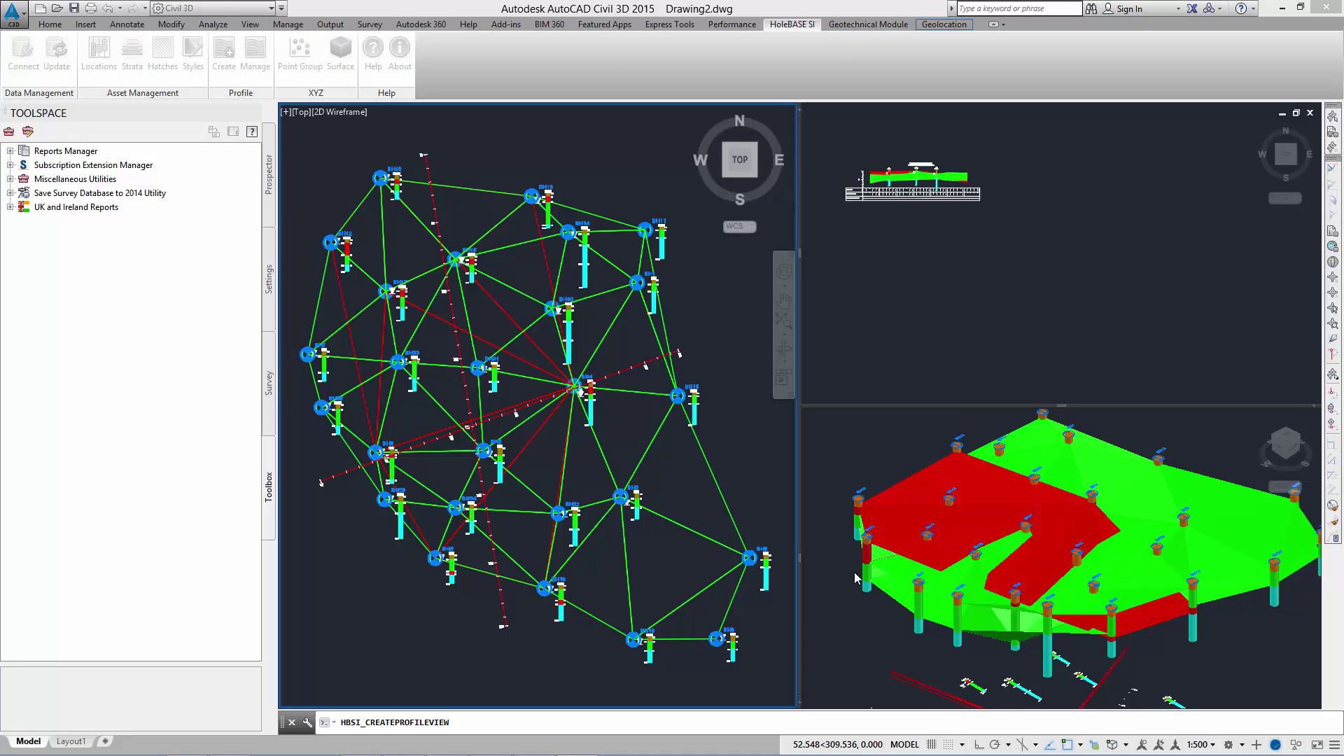
{"action": "left_click", "coordinate": [871, 315]}
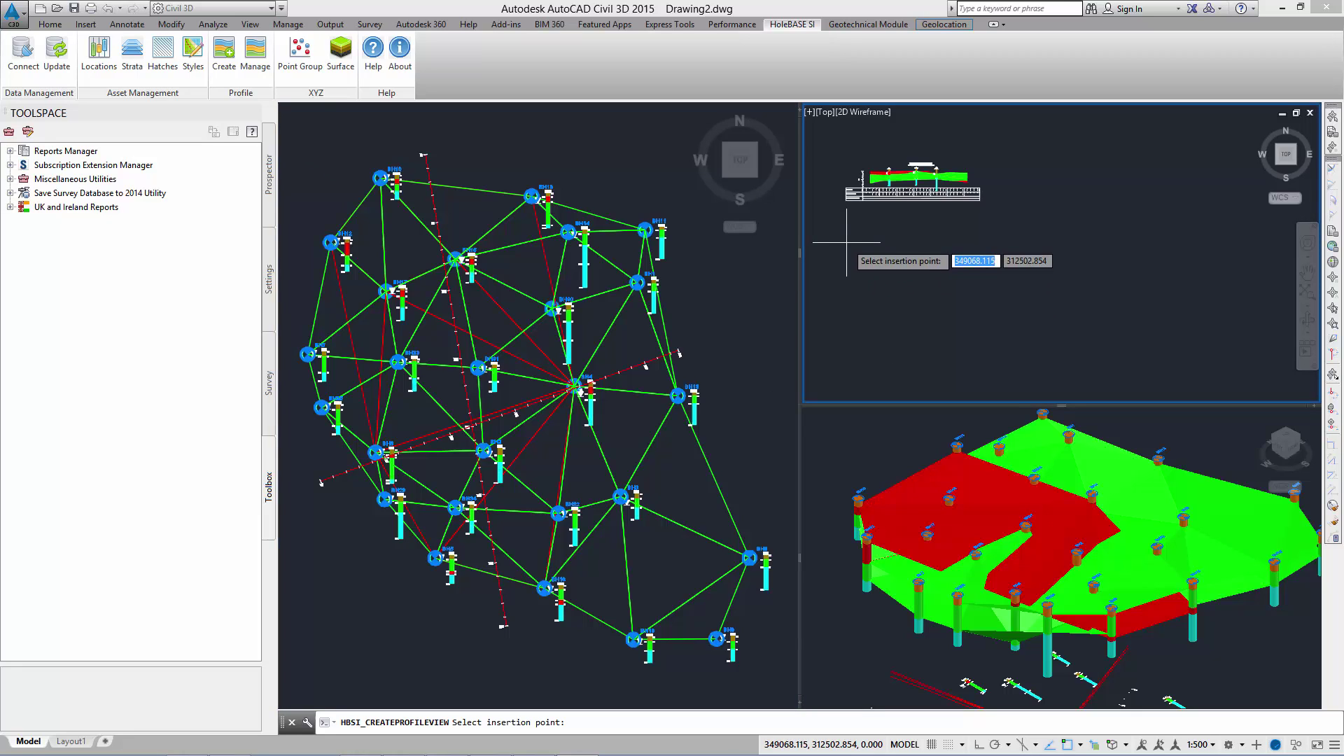
{"action": "left_click", "coordinate": [911, 220]}
{"action": "scroll", "coordinate": [905, 253], "scroll_direction": "up", "scroll_amount": 3}
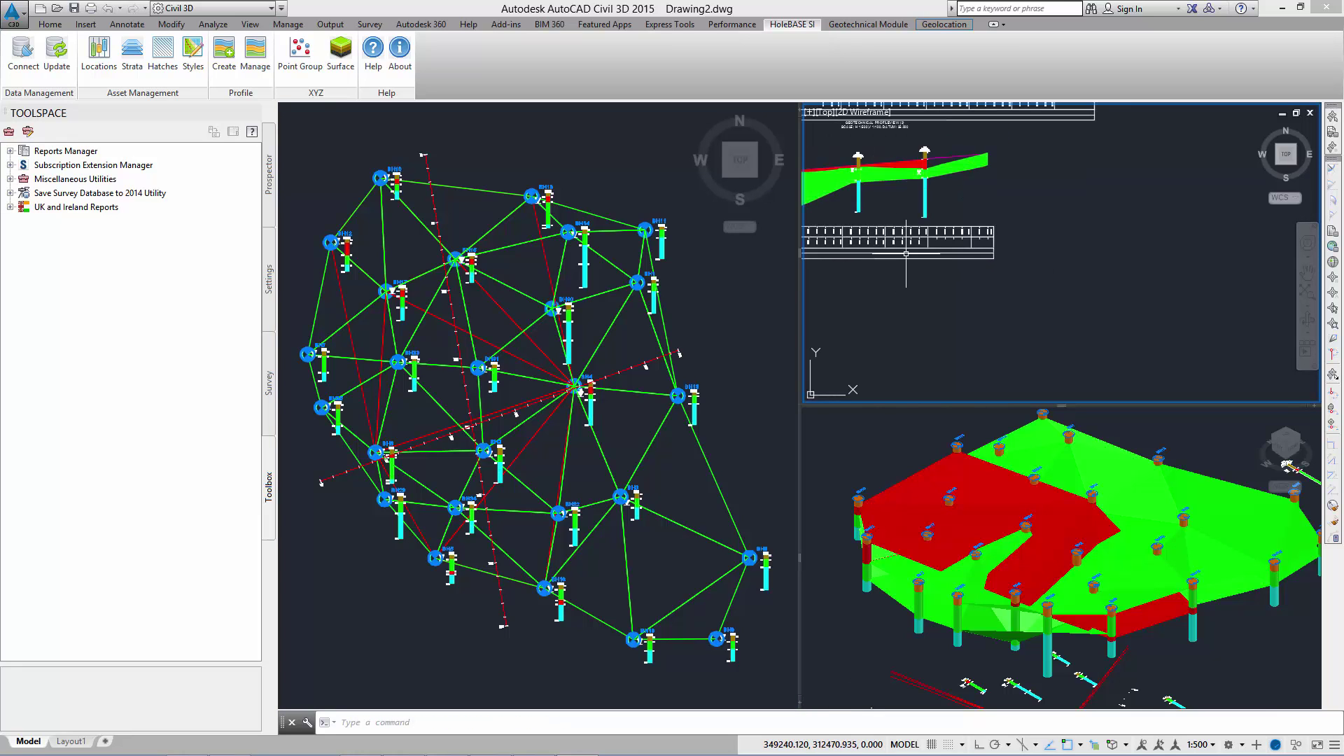
{"action": "scroll", "coordinate": [906, 253], "scroll_direction": "up", "scroll_amount": 4}
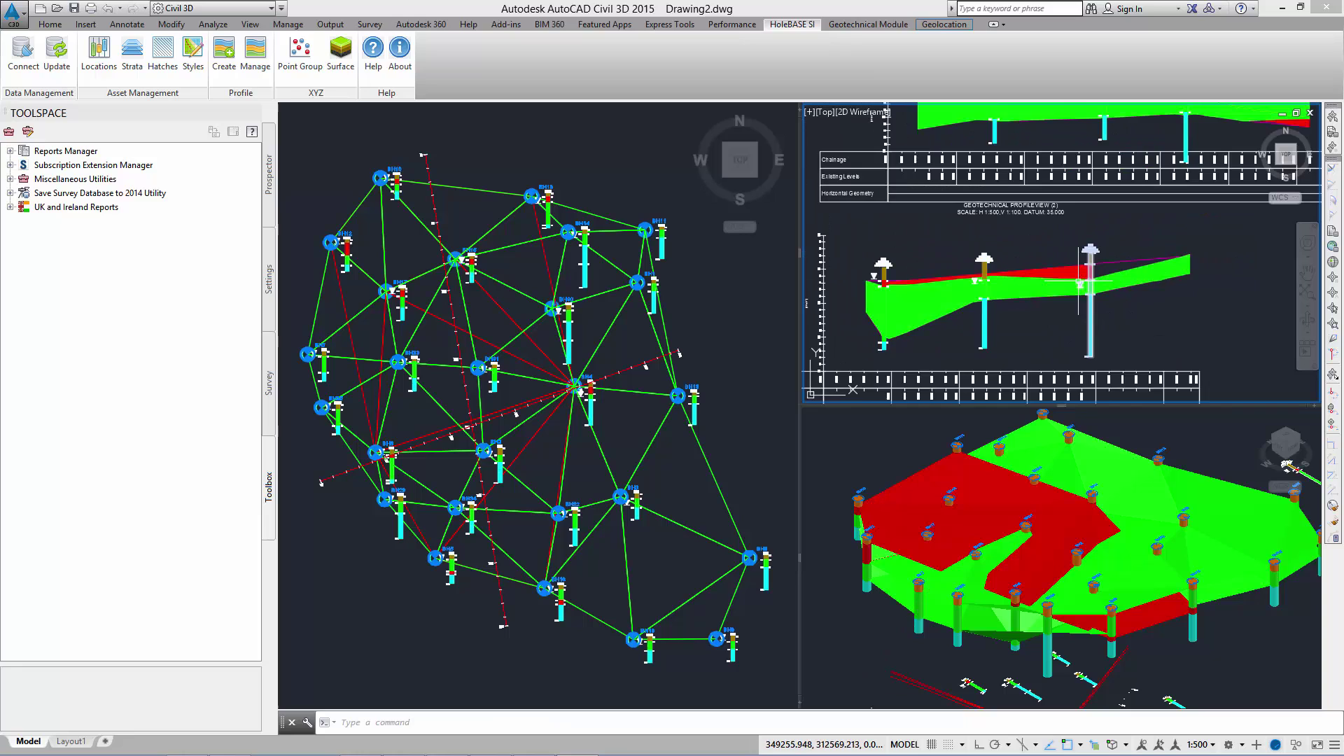
{"action": "middle_click_drag", "start_coordinate": [1079, 283], "coordinate": [1031, 343]}
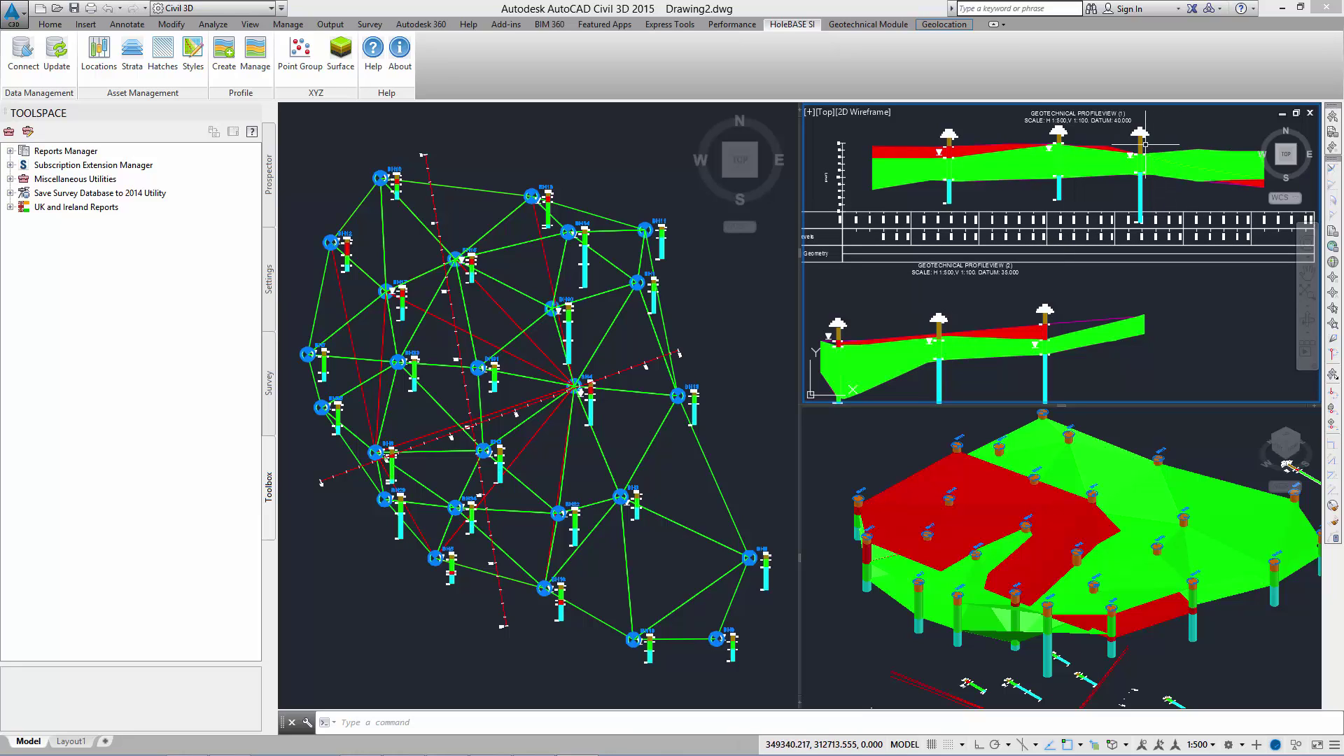
Step: Reframe the Top plan viewport around the borehole cluster
{"action": "left_click", "coordinate": [1110, 144]}
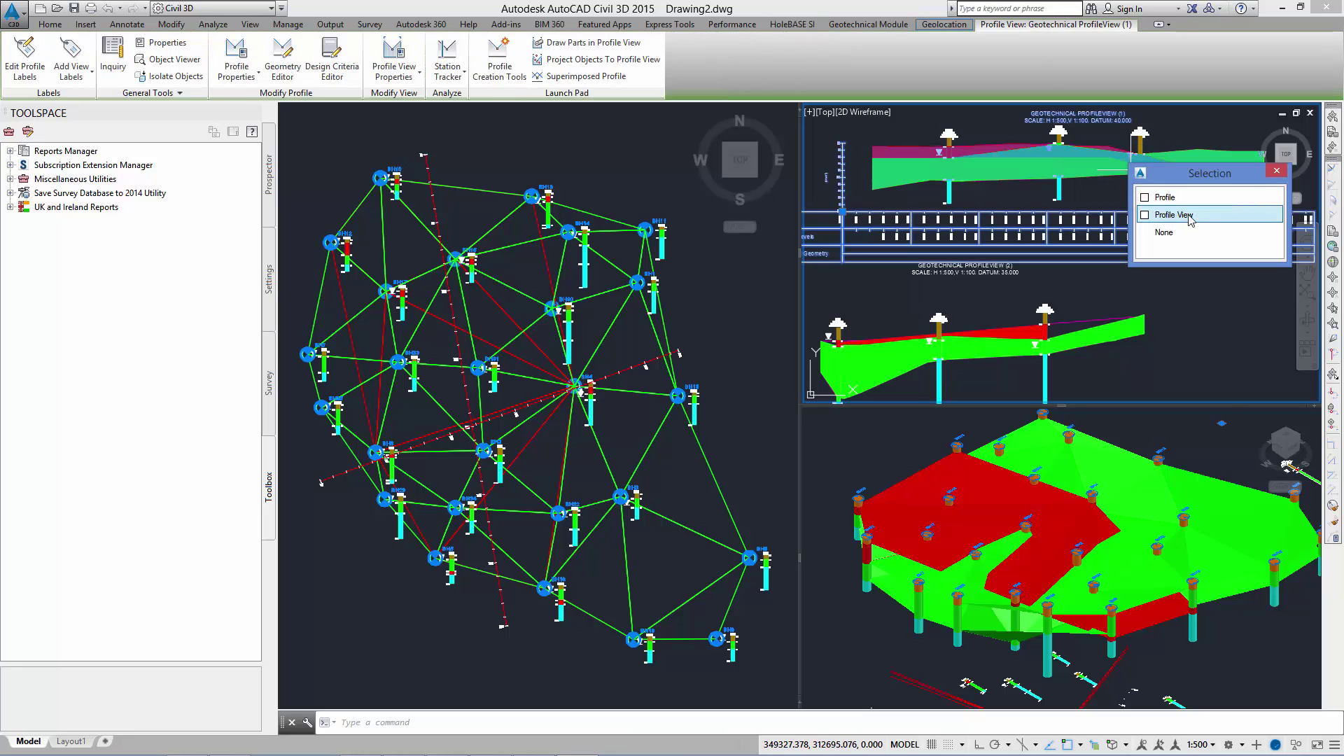
{"action": "left_click", "coordinate": [1277, 171]}
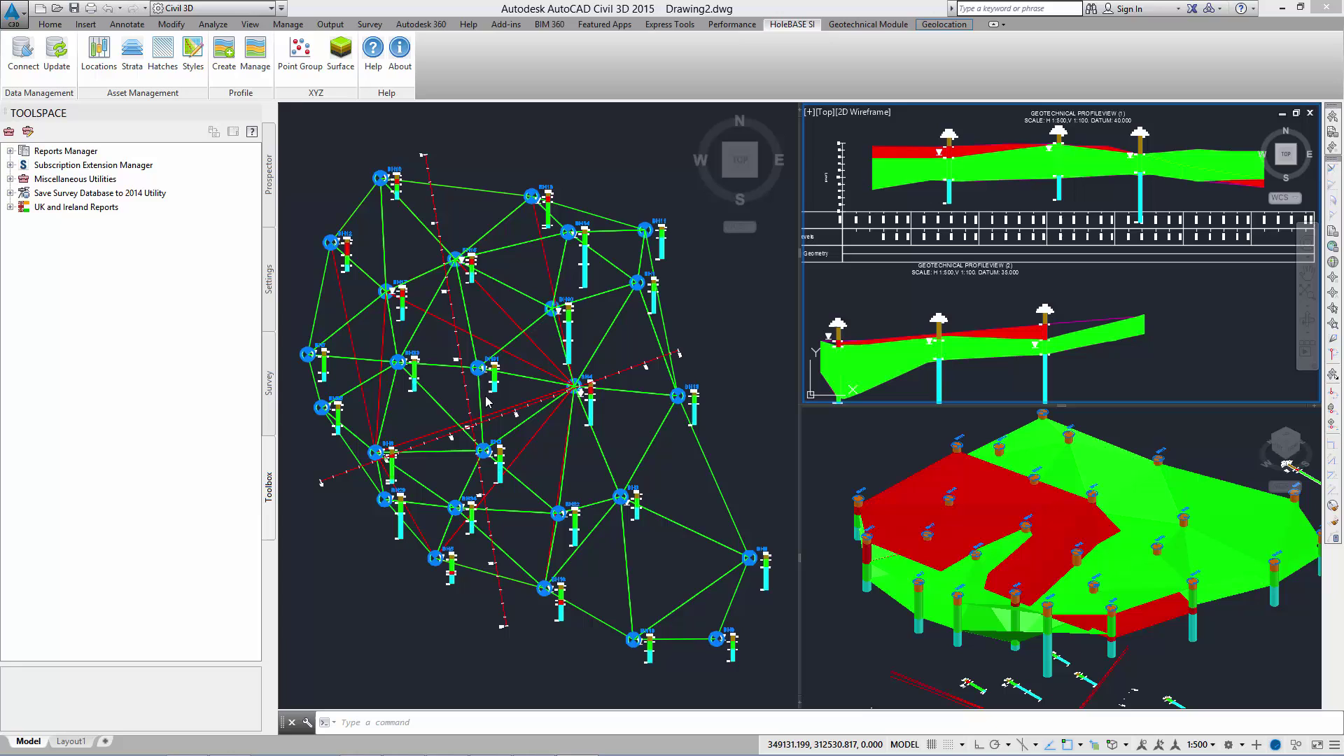
{"action": "left_click", "coordinate": [413, 259]}
{"action": "middle_click_drag", "start_coordinate": [415, 265], "coordinate": [509, 346]}
{"action": "scroll", "coordinate": [509, 347], "scroll_direction": "up", "scroll_amount": 2}
{"action": "middle_click_drag", "start_coordinate": [543, 390], "coordinate": [518, 379]}
Step: Draw an open polyline boundary from near BH7 across the northern boreholes to BH18
{"action": "left_click", "coordinate": [50, 25]}
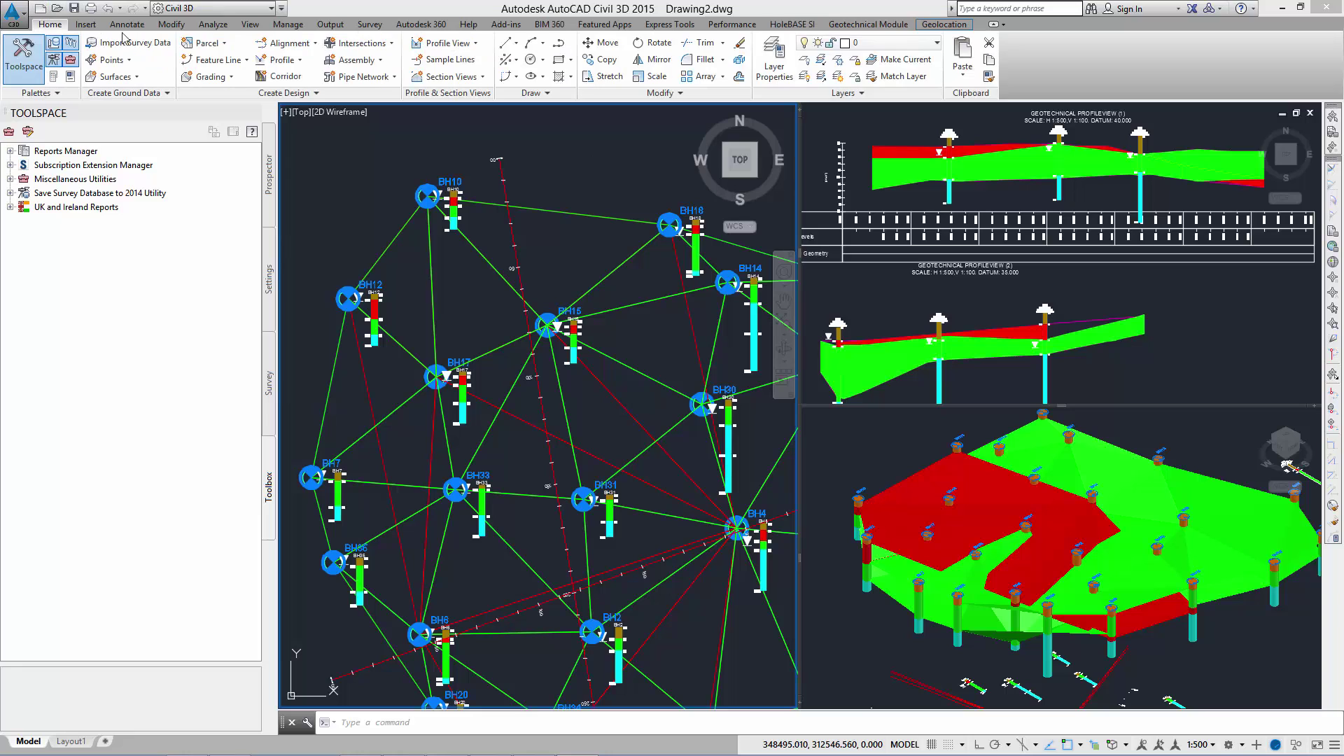
{"action": "left_click", "coordinate": [560, 45]}
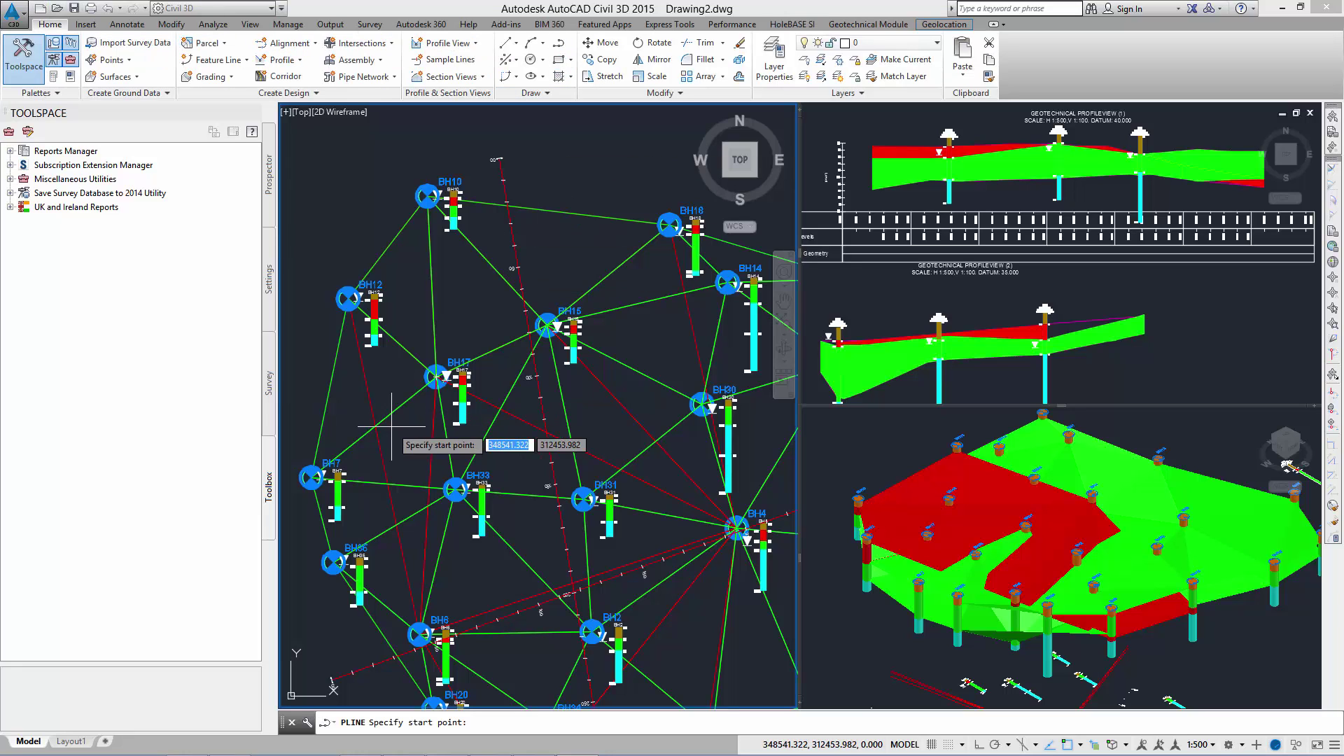
{"action": "left_click", "coordinate": [322, 420]}
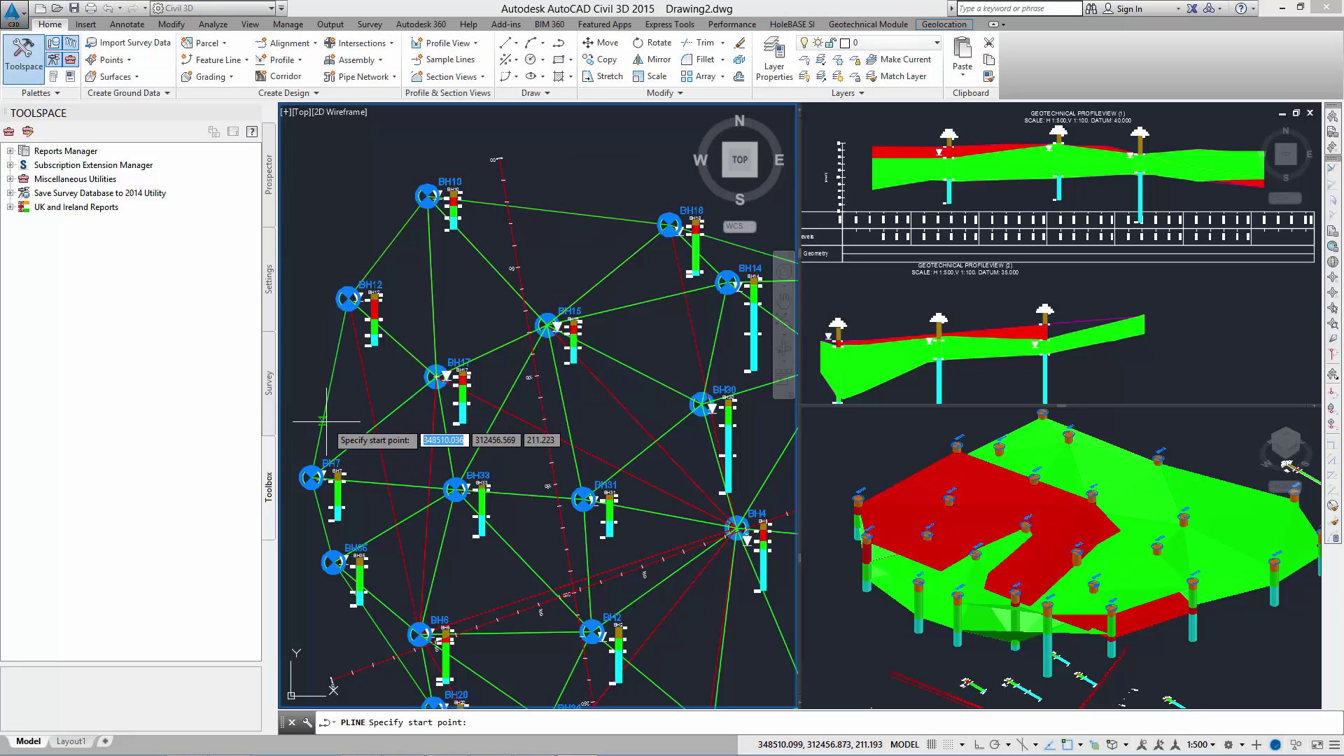
{"action": "left_click", "coordinate": [408, 427]}
{"action": "left_click", "coordinate": [578, 384]}
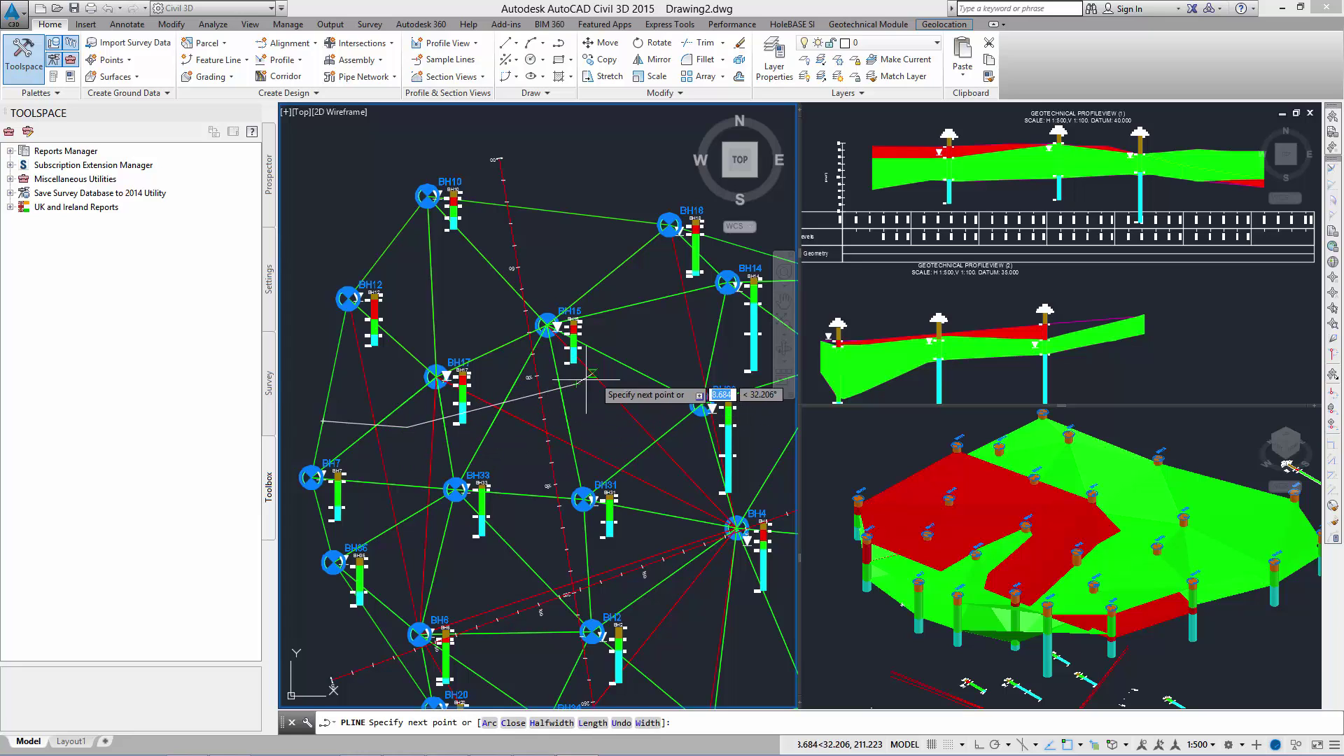
{"action": "left_click", "coordinate": [639, 343]}
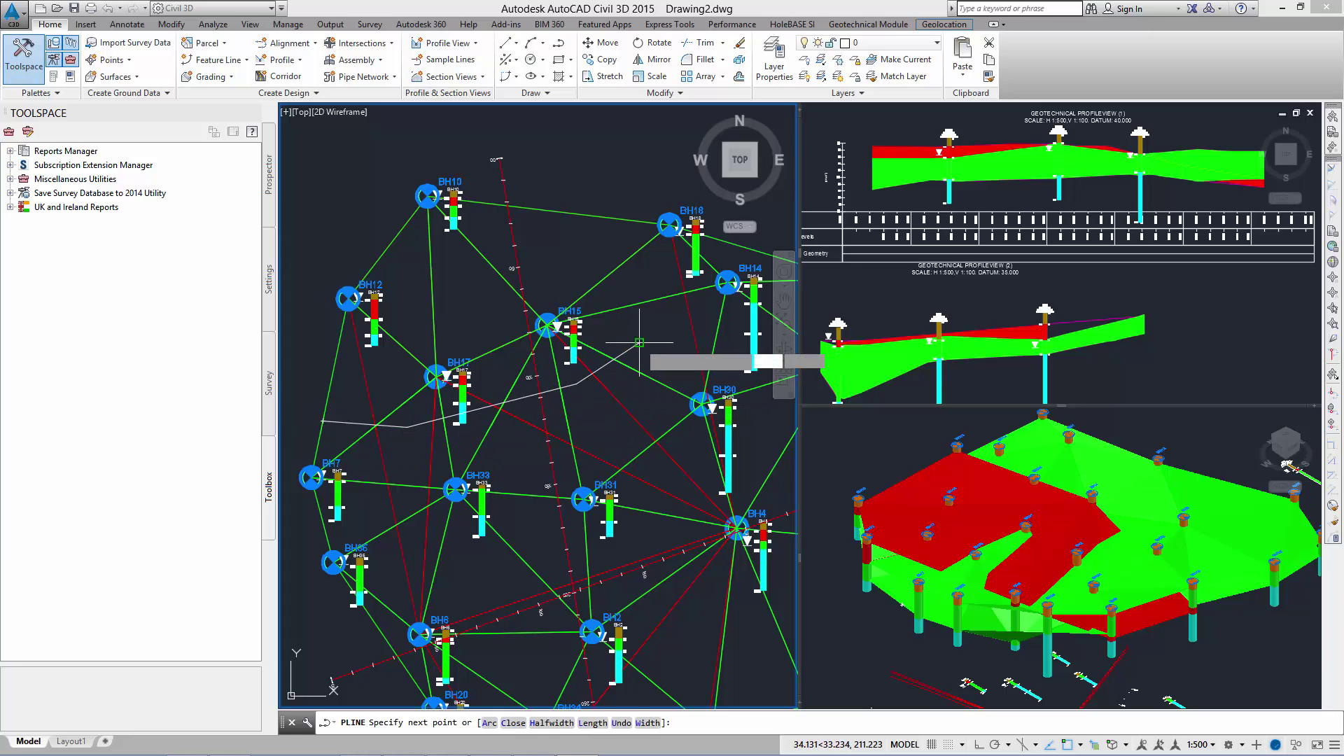
{"action": "left_click", "coordinate": [718, 242]}
{"action": "key", "text": "Return"}
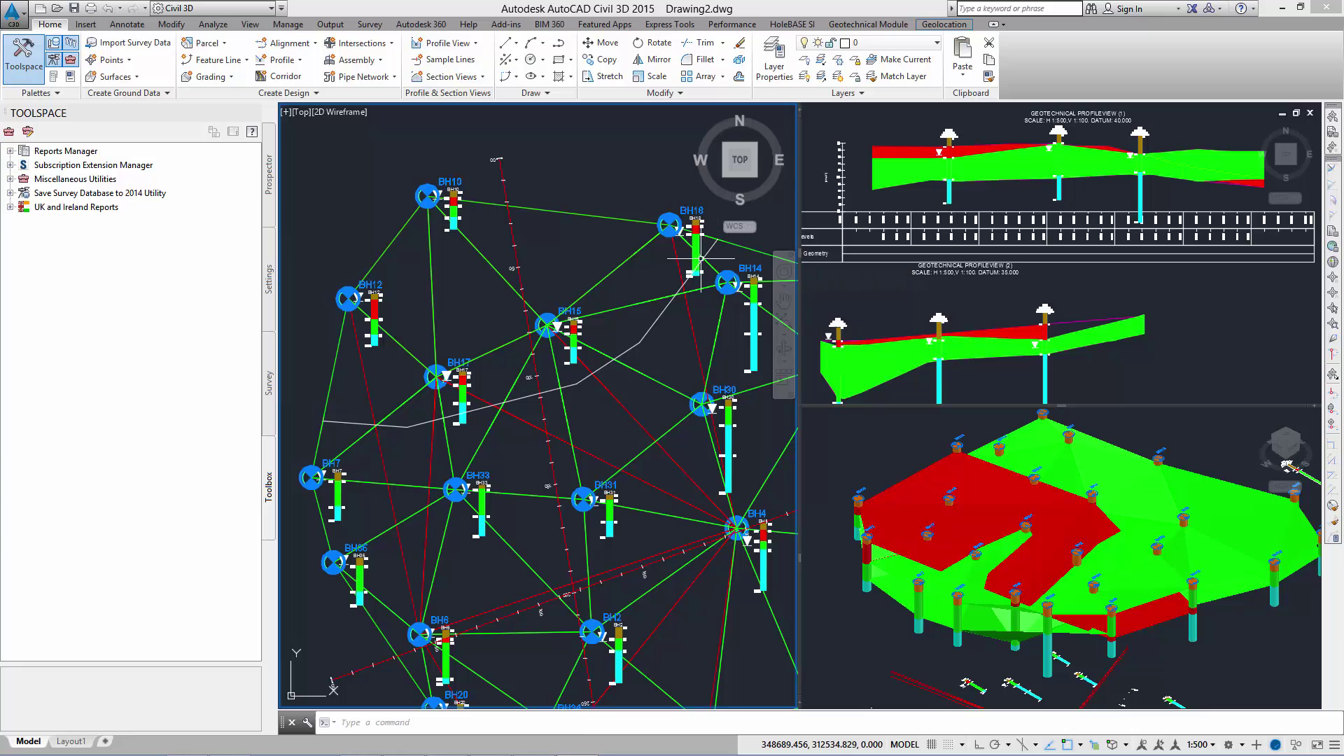
{"action": "middle_click_drag", "start_coordinate": [517, 586], "coordinate": [489, 400]}
{"action": "scroll", "coordinate": [489, 400], "scroll_direction": "up", "scroll_amount": 2}
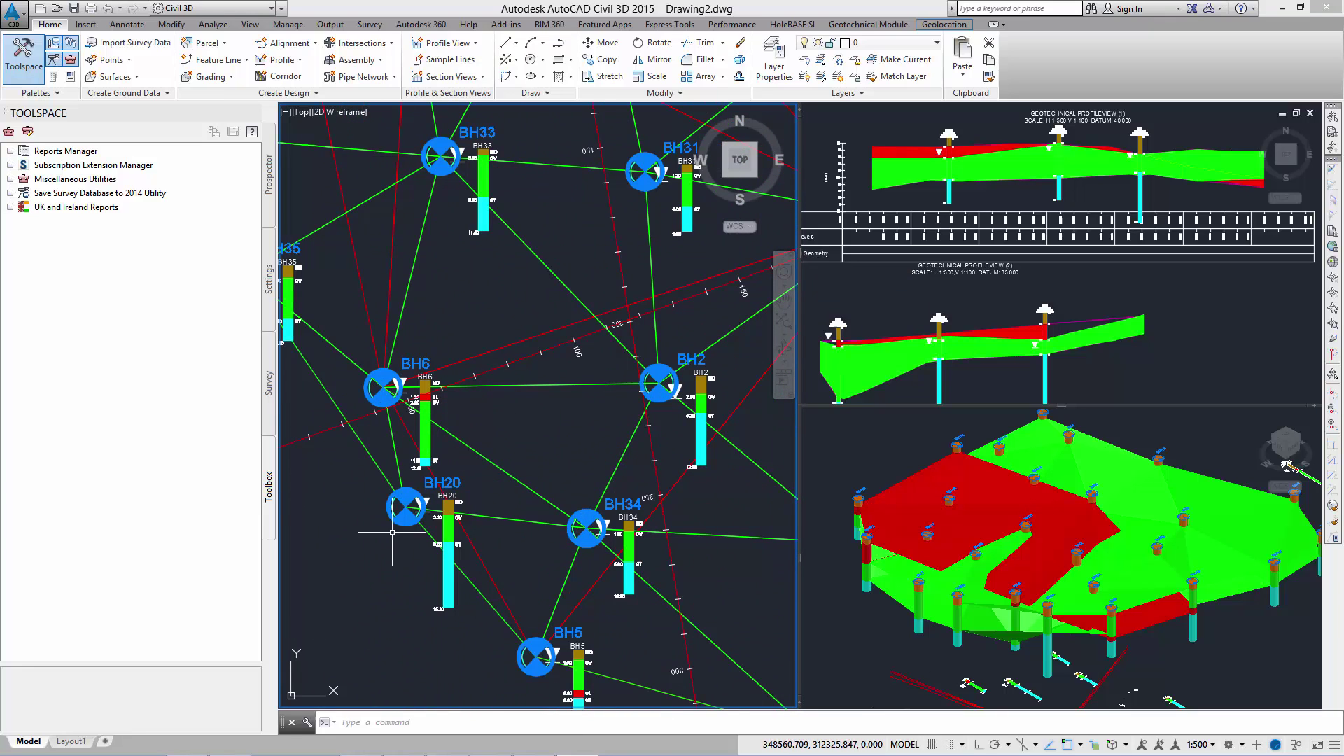
Step: Draw a polyline outline around borehole BH6 with the PL command
{"action": "type", "text": "PL"}
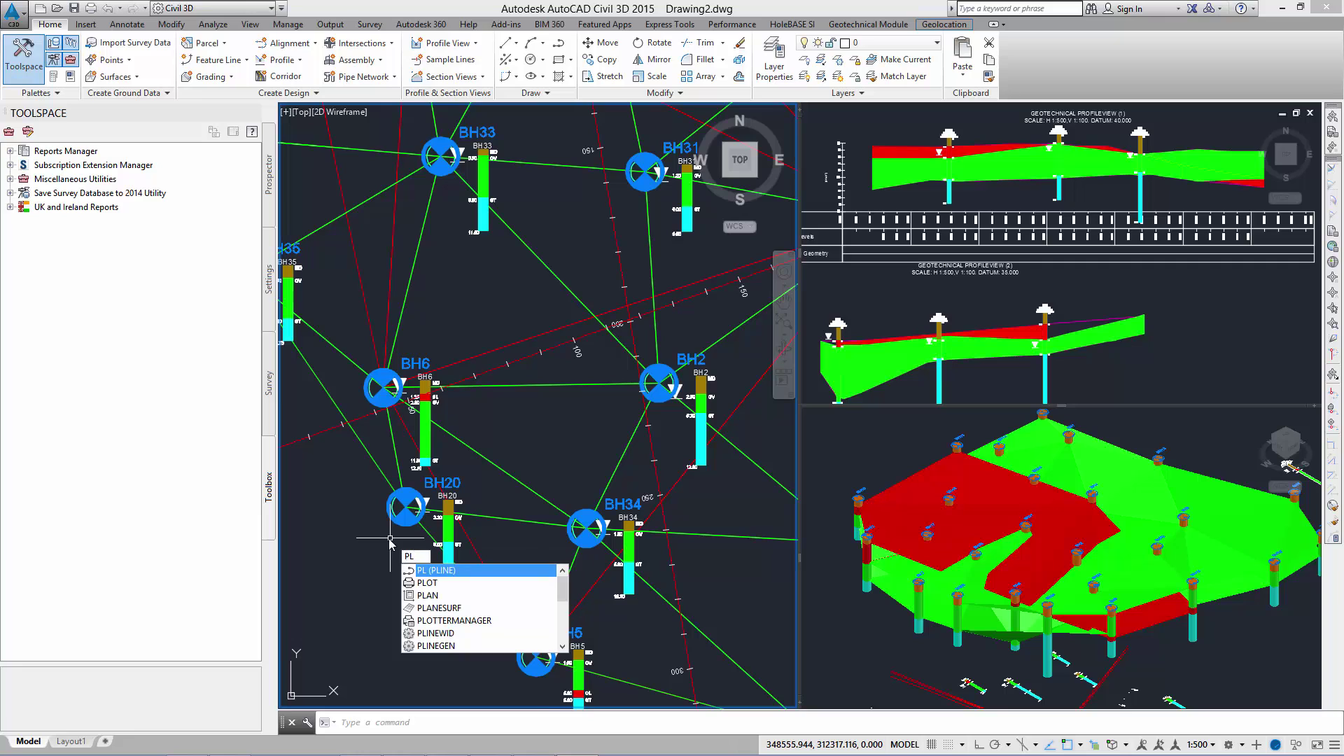
{"action": "left_click", "coordinate": [437, 569]}
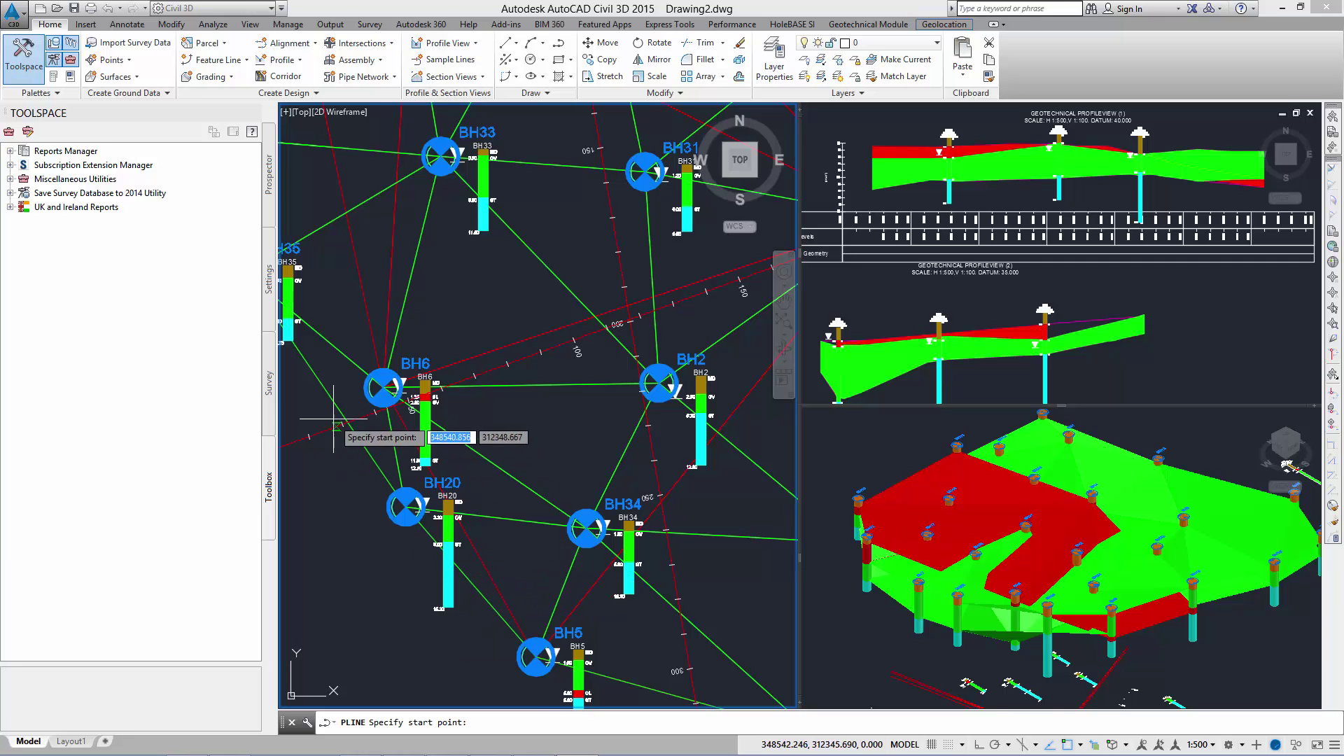
{"action": "left_click", "coordinate": [310, 366]}
{"action": "left_click", "coordinate": [362, 349]}
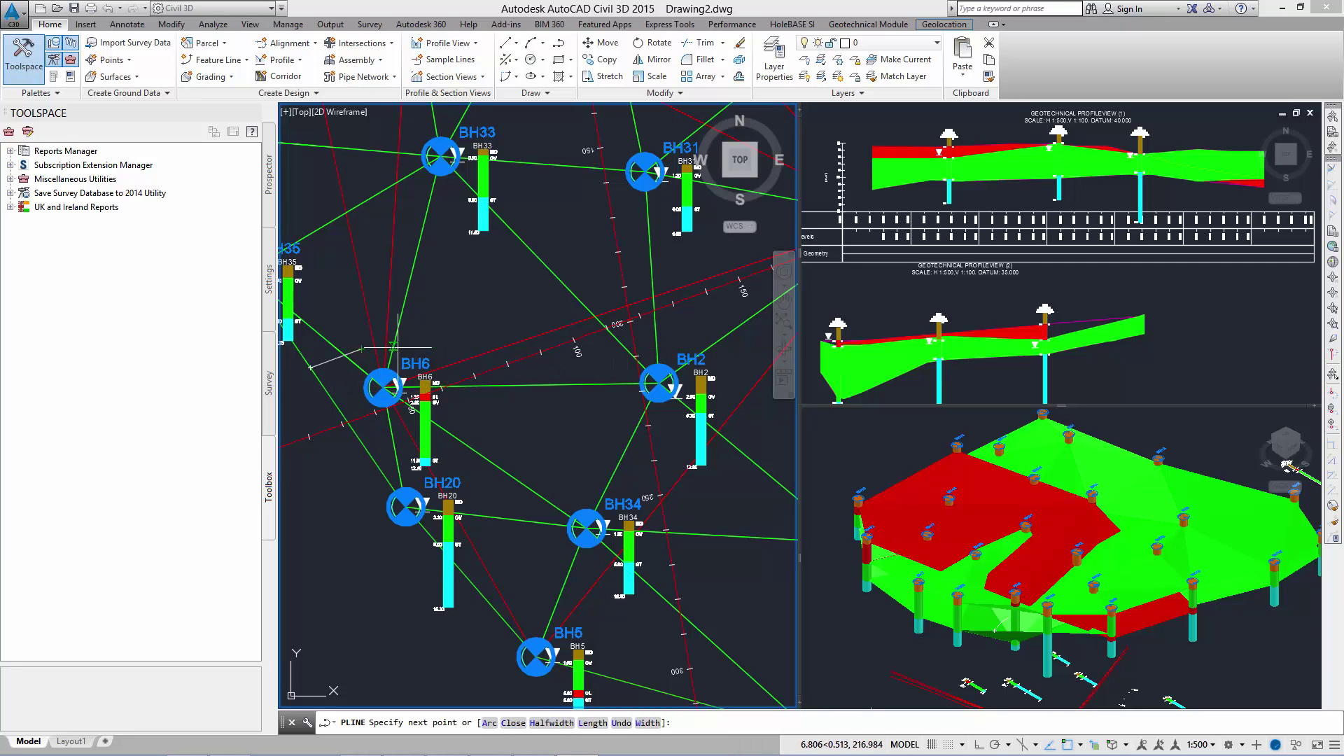
{"action": "left_click", "coordinate": [411, 348]}
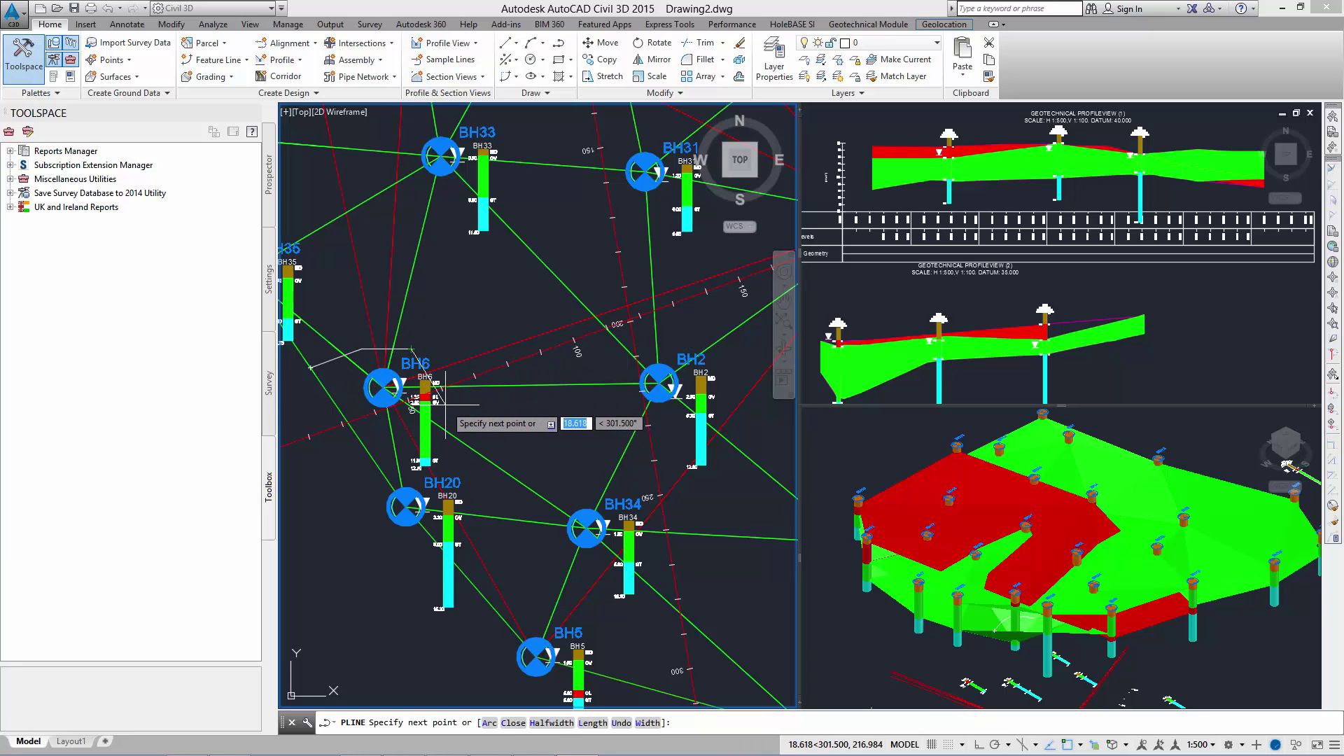
{"action": "left_click", "coordinate": [439, 442]}
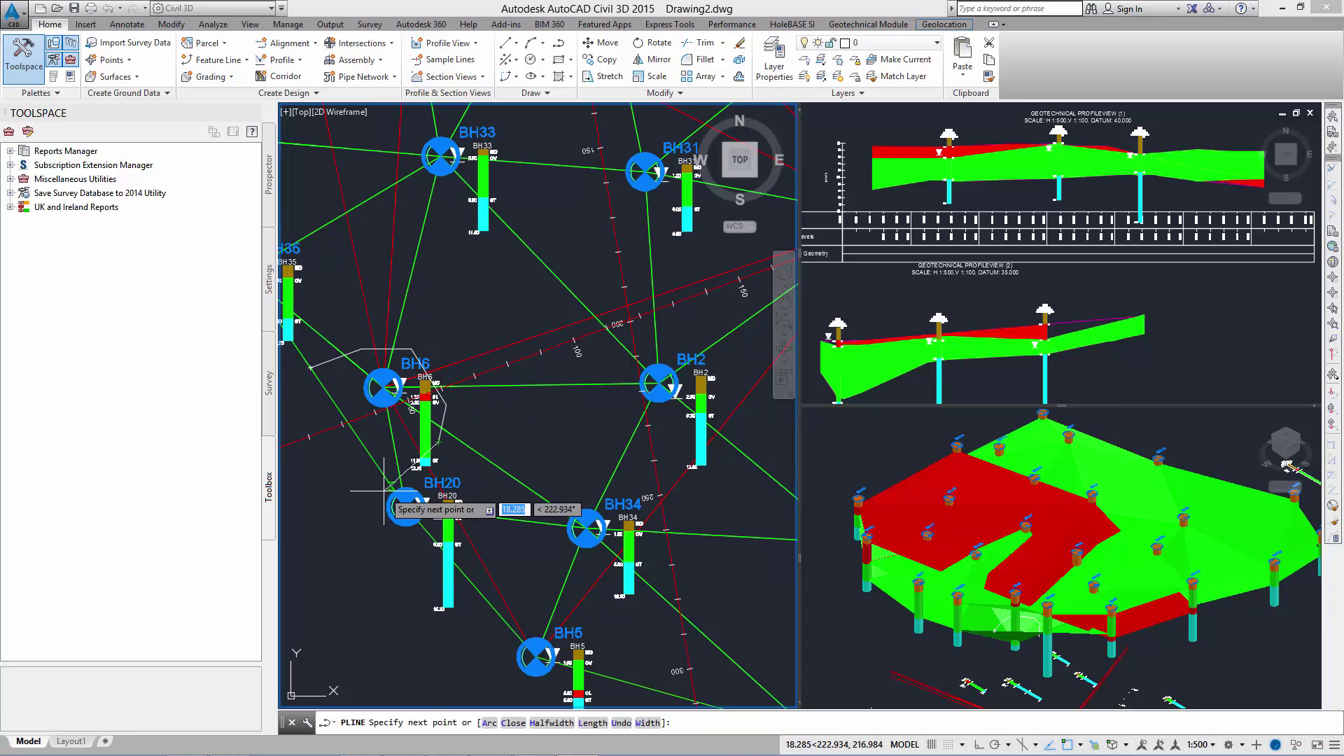
{"action": "left_click", "coordinate": [378, 468]}
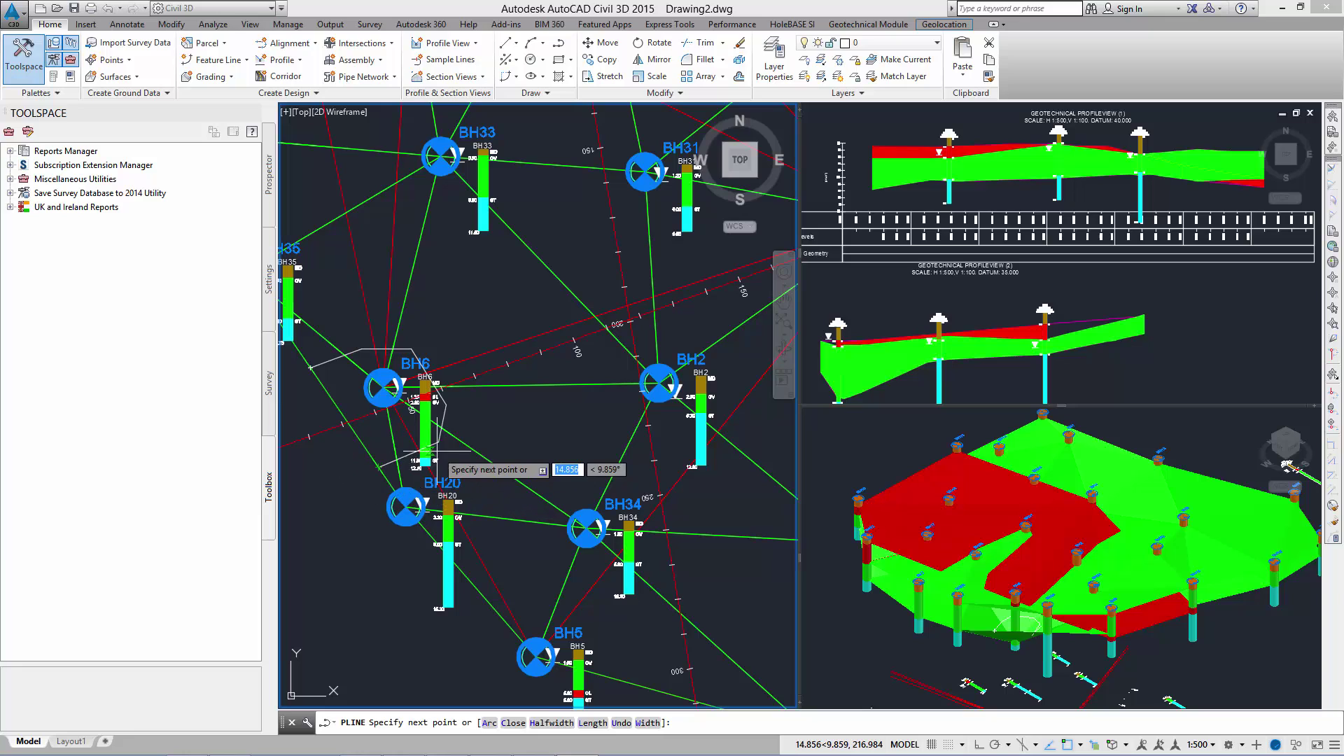
{"action": "key", "text": "Return"}
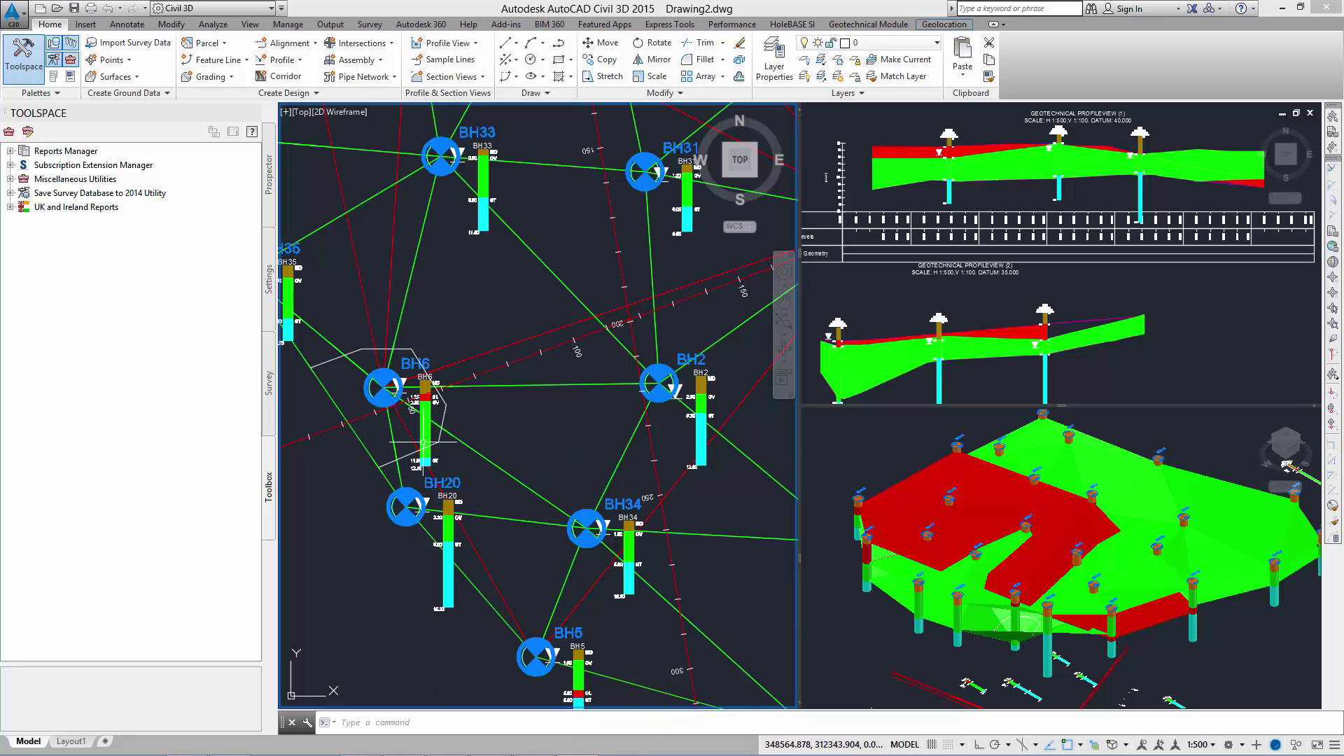
Step: Stretch the BH6 outline's vertex grips so it encloses the borehole neatly
{"action": "left_click", "coordinate": [437, 436]}
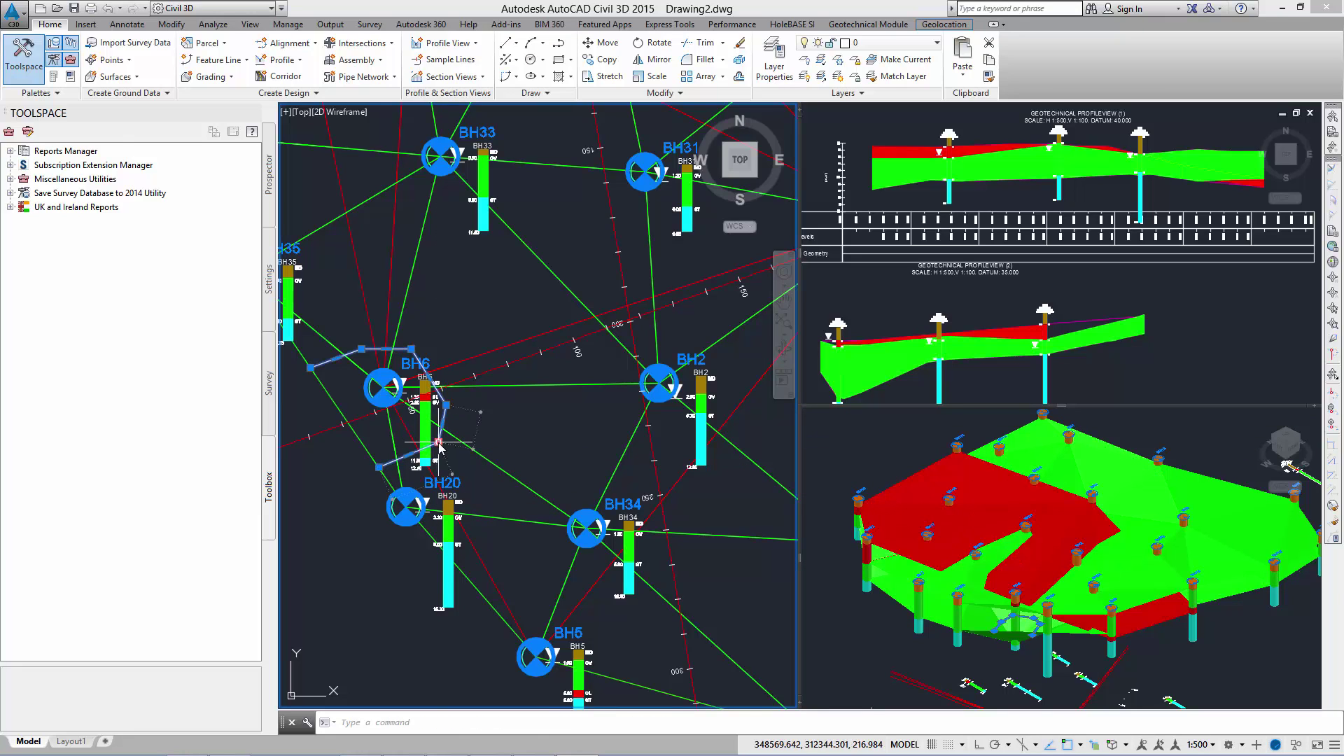
{"action": "left_click", "coordinate": [439, 443]}
{"action": "scroll", "coordinate": [405, 447], "scroll_direction": "up", "scroll_amount": 2}
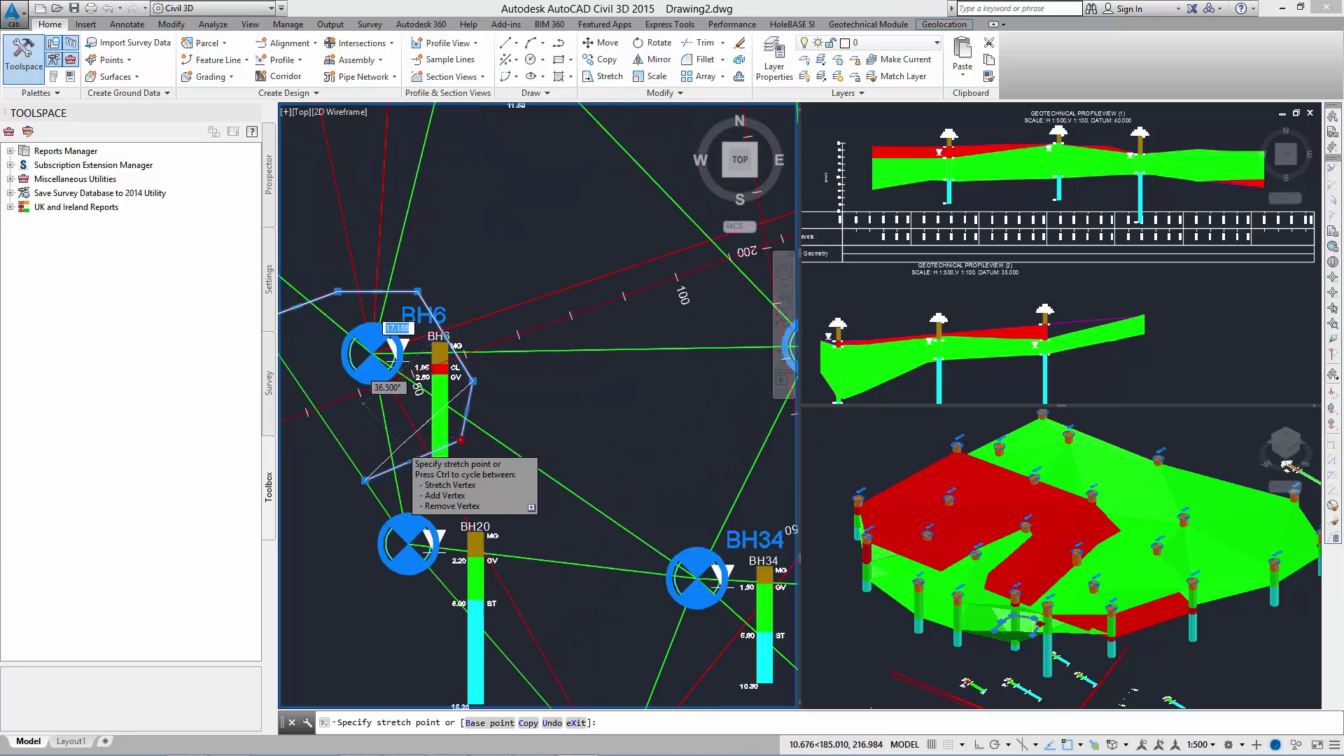
{"action": "scroll", "coordinate": [405, 442], "scroll_direction": "up", "scroll_amount": 2}
{"action": "left_click", "coordinate": [407, 443]}
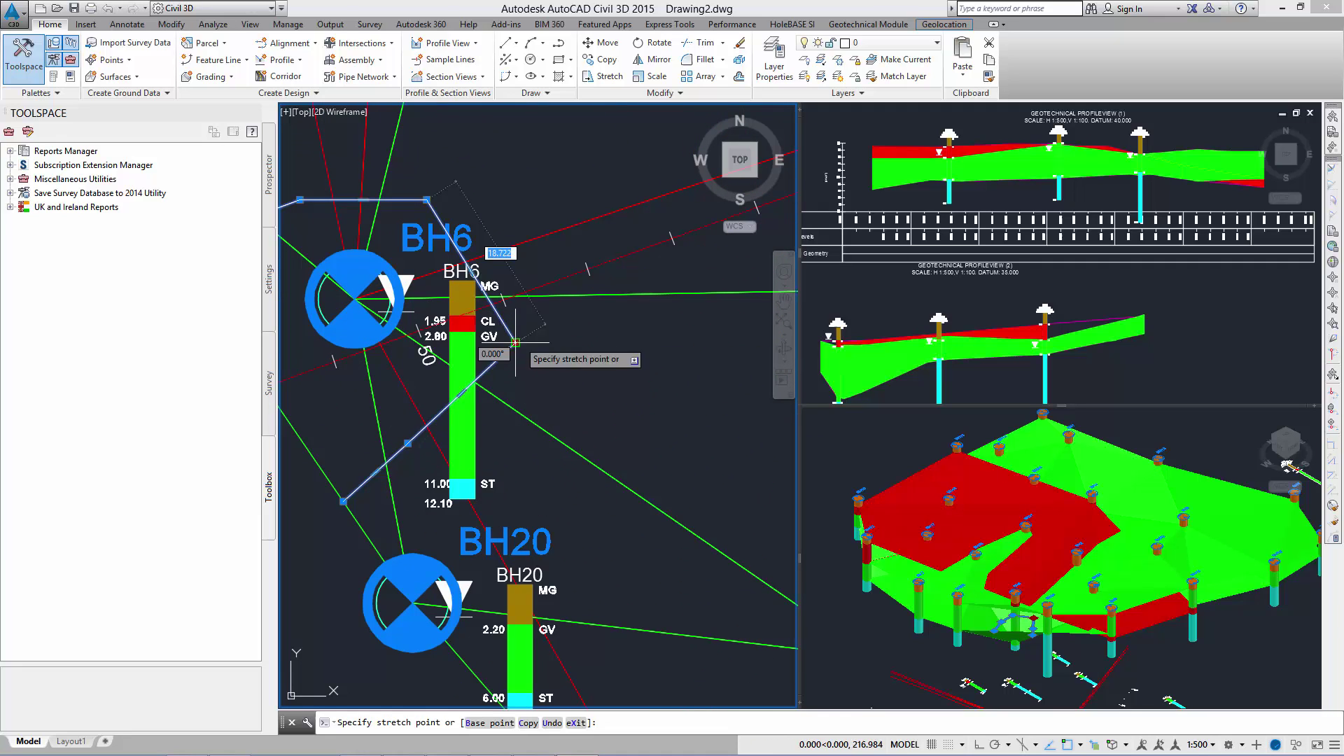
{"action": "left_click", "coordinate": [441, 344]}
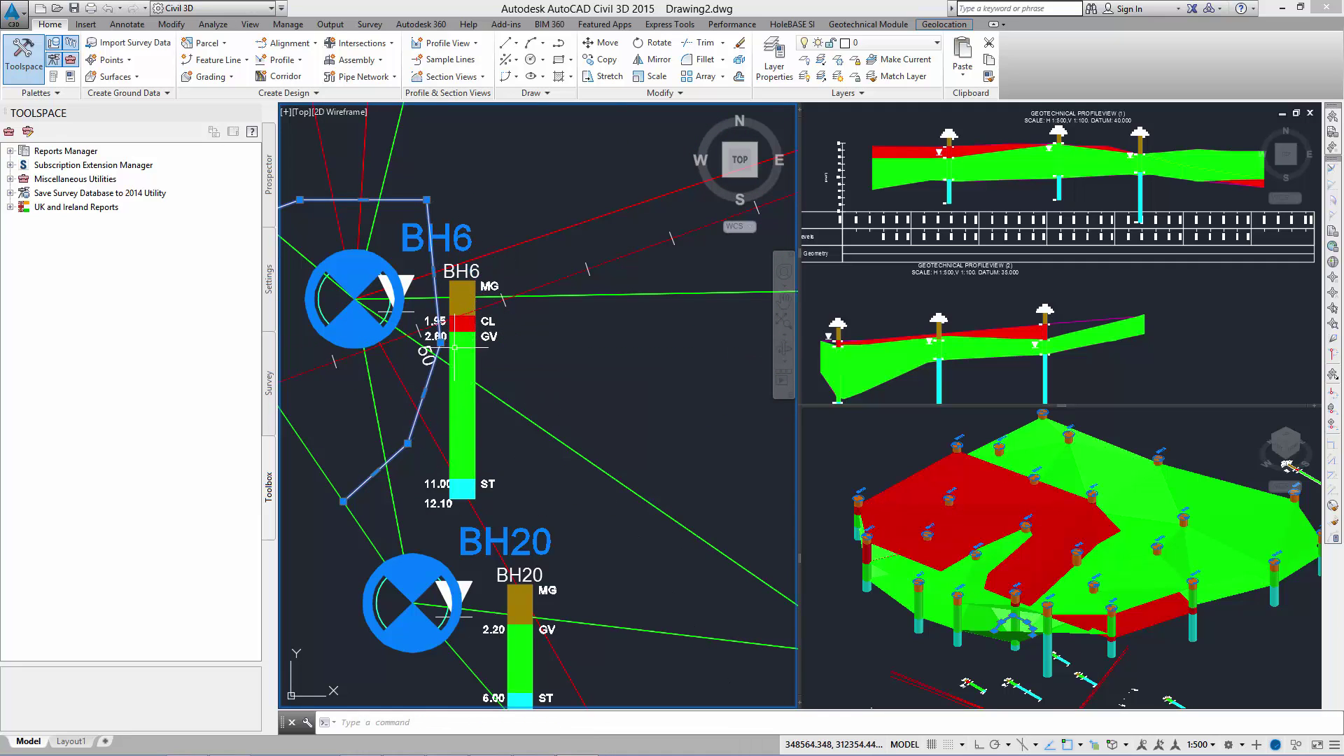
{"action": "left_click", "coordinate": [427, 199]}
{"action": "left_click", "coordinate": [416, 221]}
{"action": "key", "text": "Escape"}
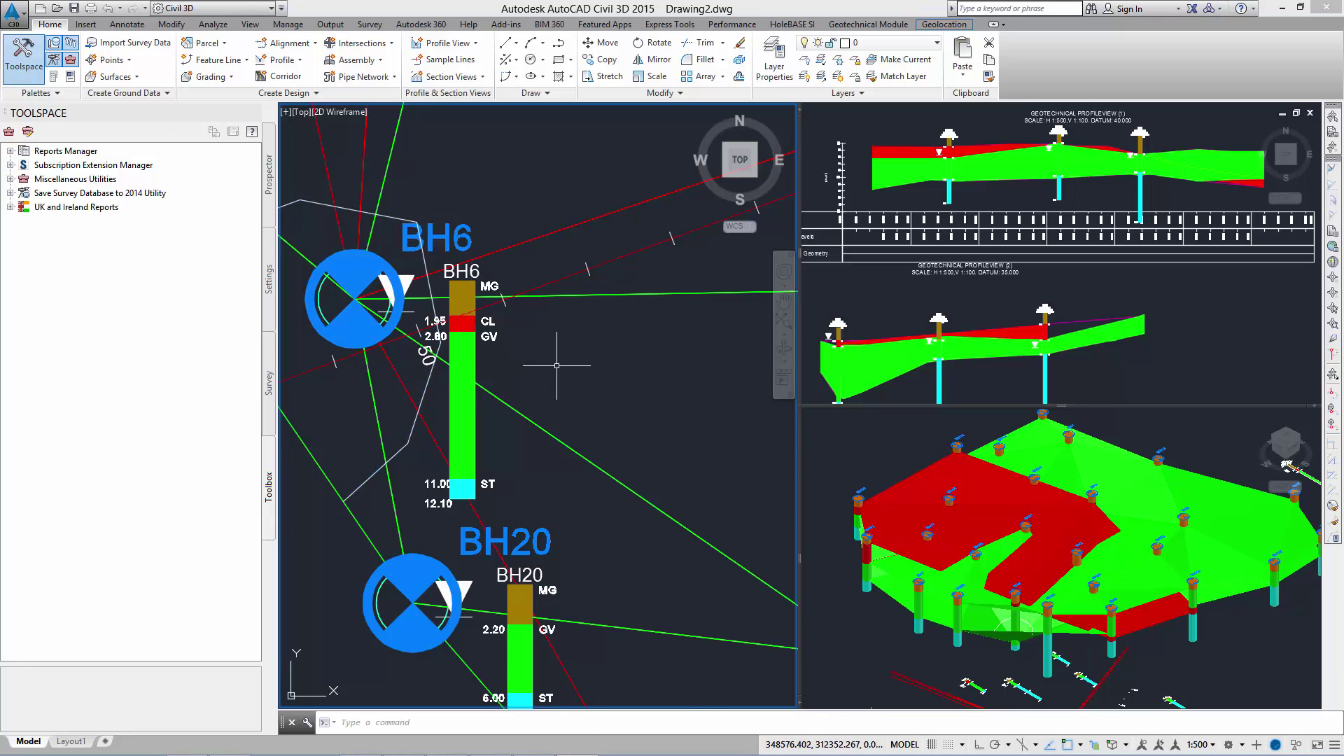
{"action": "scroll", "coordinate": [639, 363], "scroll_direction": "down", "scroll_amount": 4}
Step: Draw an open polyline from above BH5 eastward to beside BH16
{"action": "middle_click_drag", "start_coordinate": [573, 387], "coordinate": [311, 187]}
{"action": "type", "text": "l"}
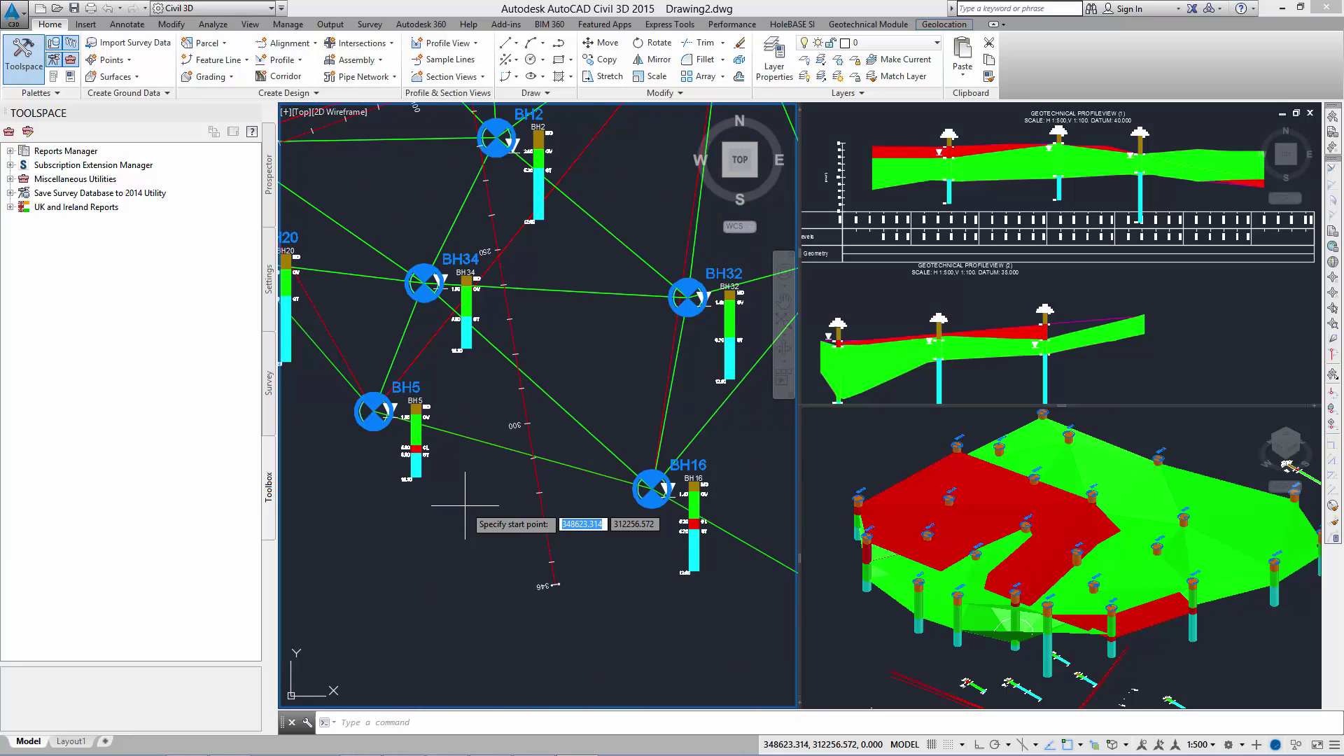
{"action": "key", "text": "Return"}
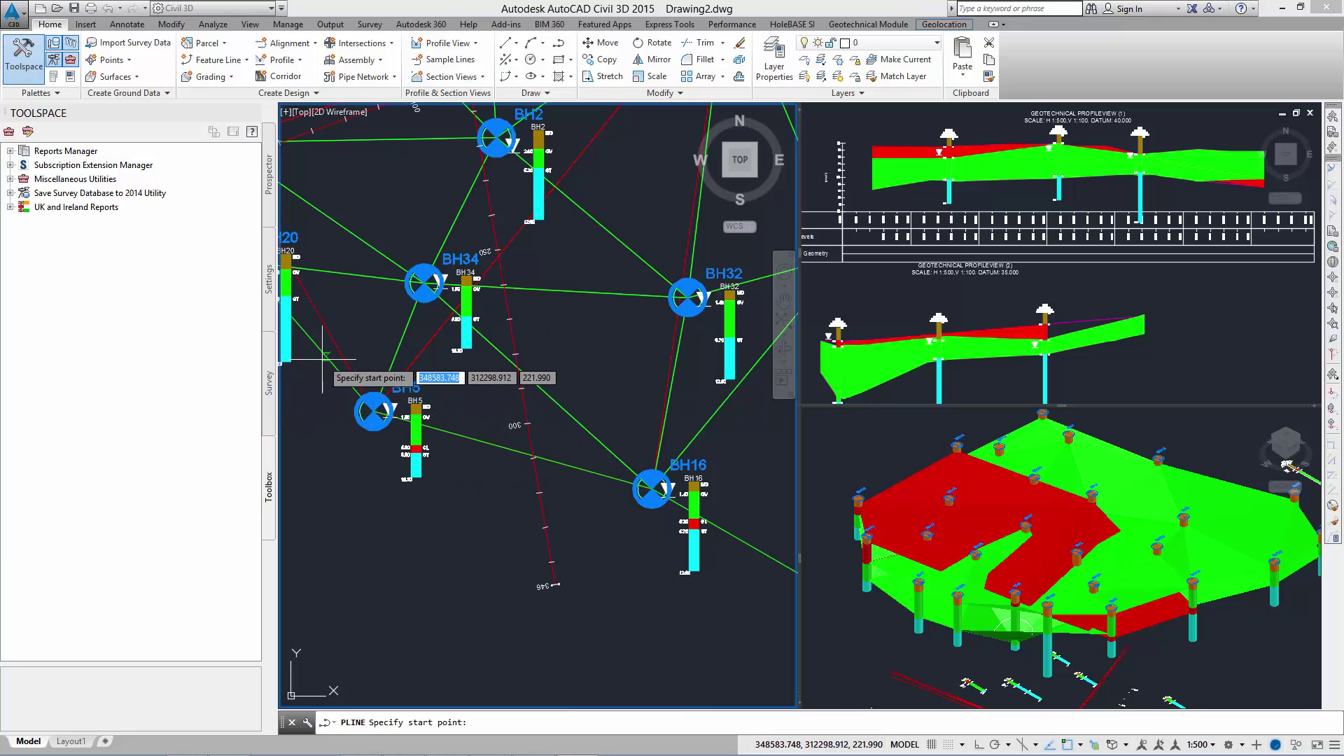
{"action": "left_click", "coordinate": [329, 360]}
{"action": "left_click", "coordinate": [370, 352]}
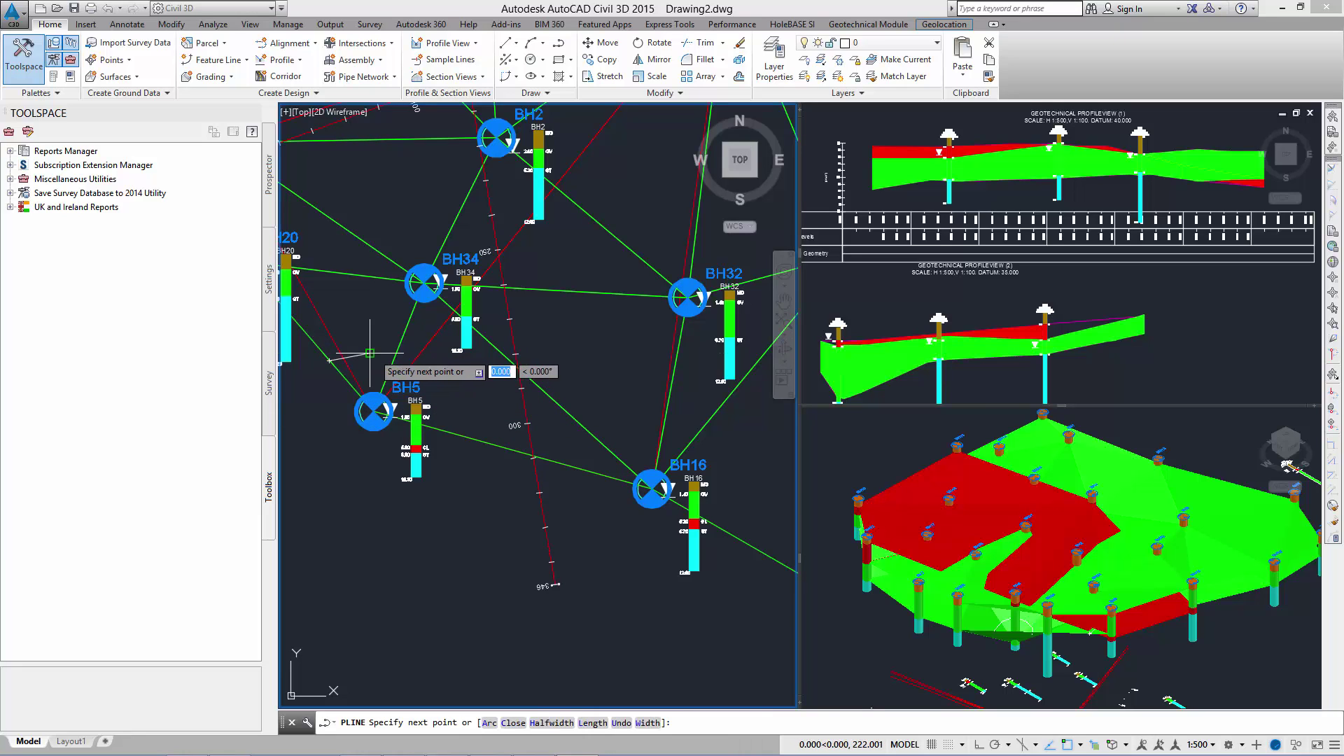
{"action": "left_click", "coordinate": [496, 369]}
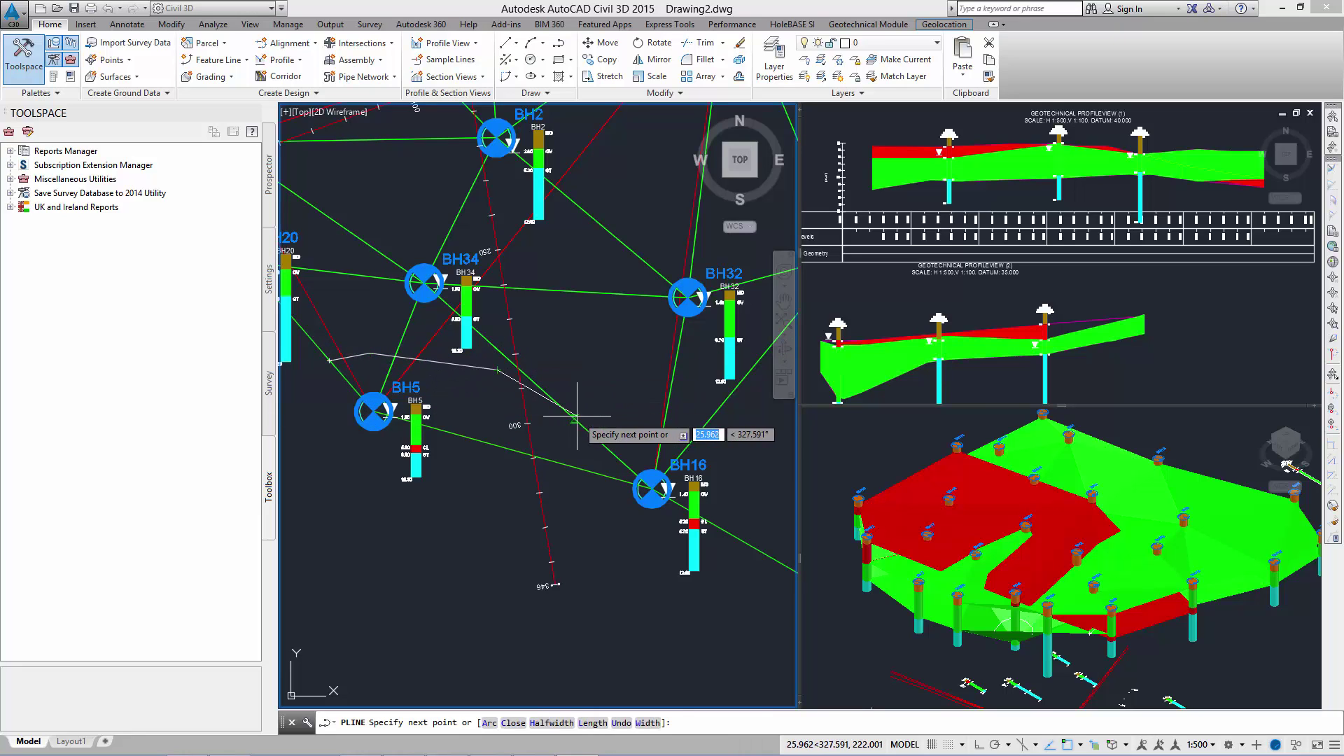
{"action": "left_click", "coordinate": [620, 416]}
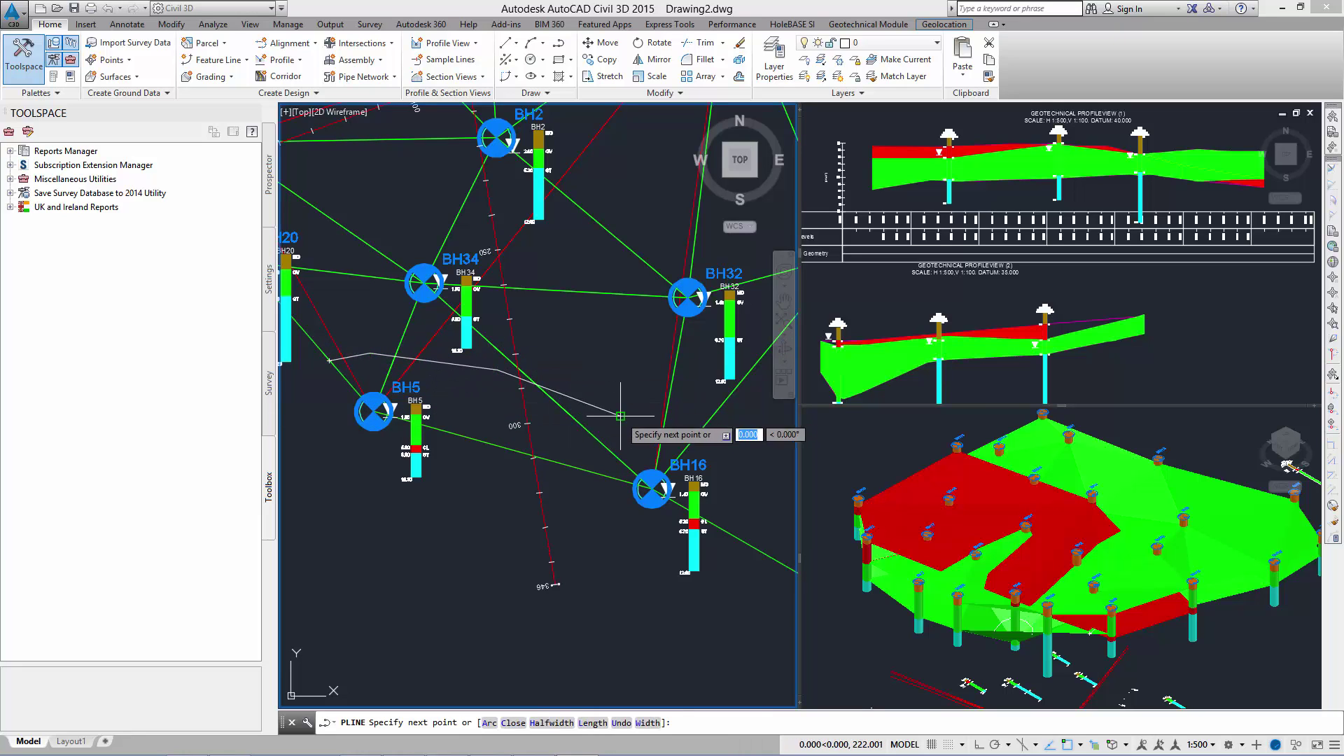
{"action": "left_click", "coordinate": [715, 485]}
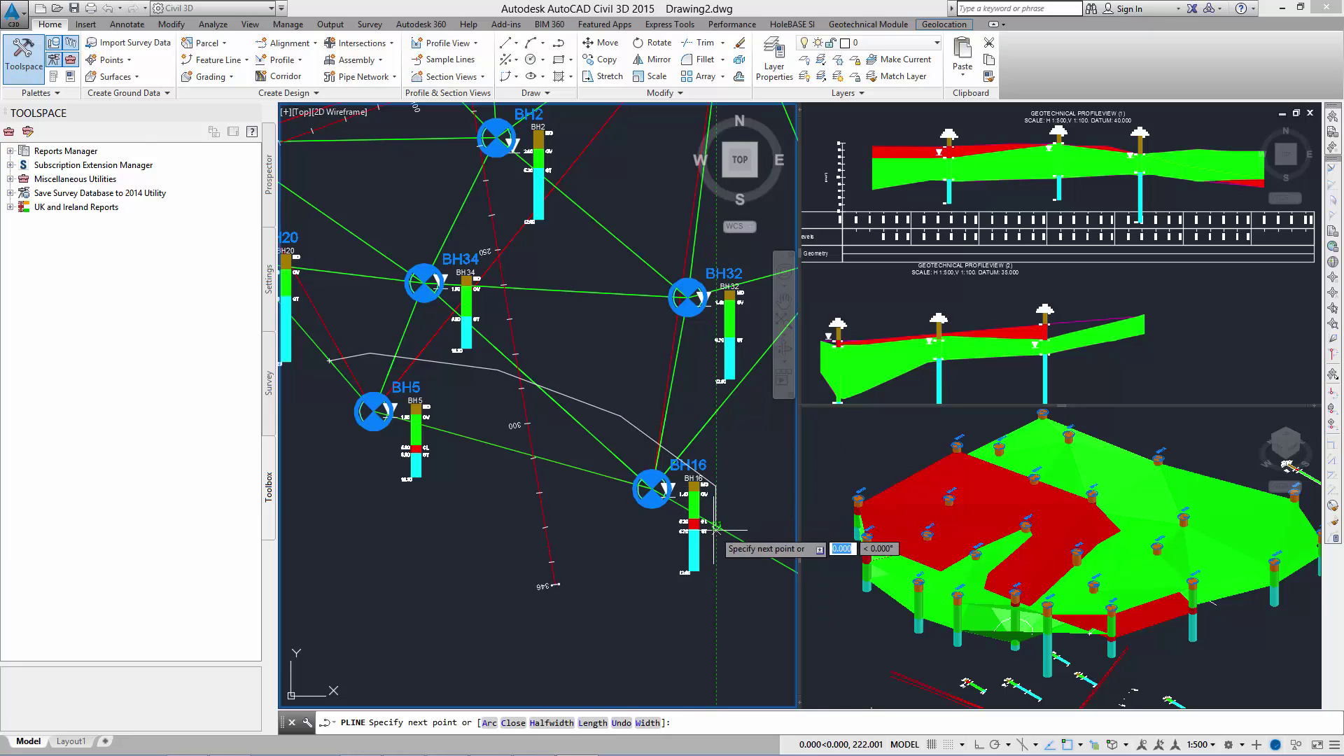
{"action": "key", "text": "Return"}
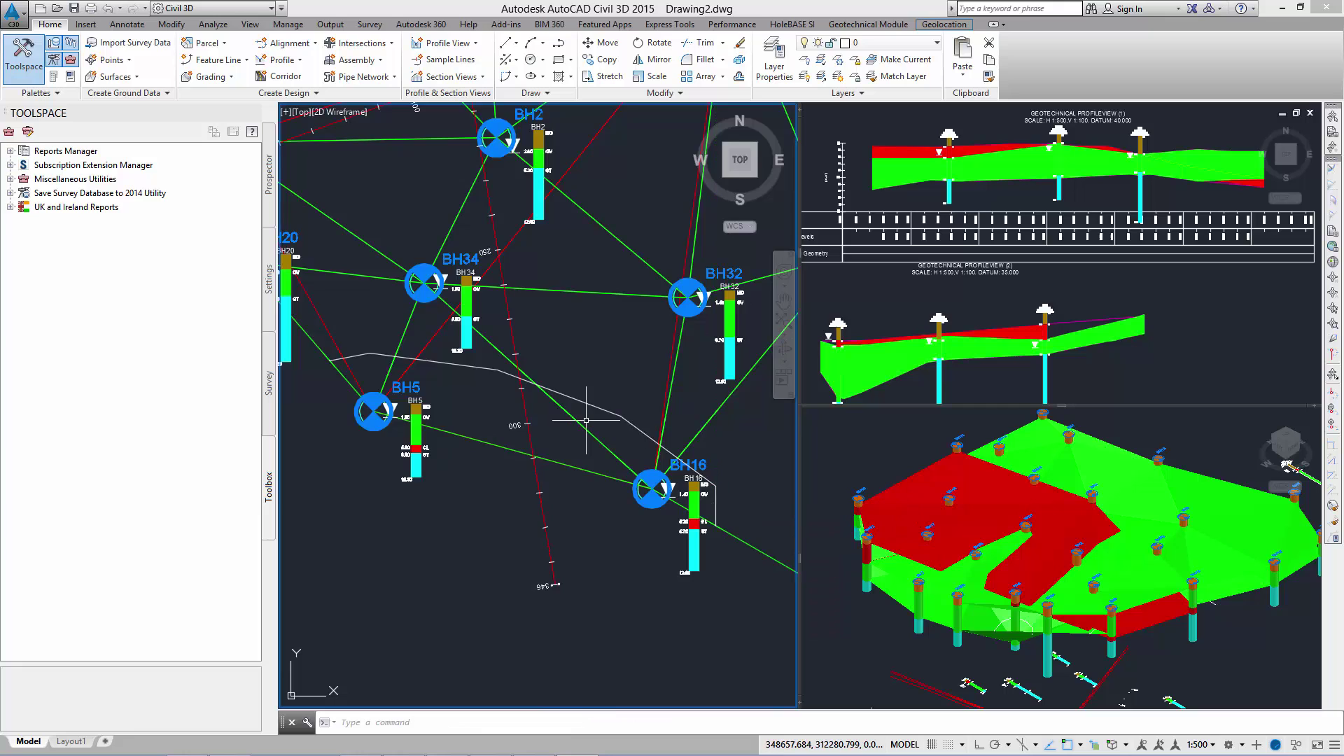
Step: Draw a closed many-sided polyline outline around borehole BH4, closing it with C
{"action": "scroll", "coordinate": [586, 420], "scroll_direction": "down", "scroll_amount": 3}
{"action": "scroll", "coordinate": [505, 443], "scroll_direction": "up", "scroll_amount": 5}
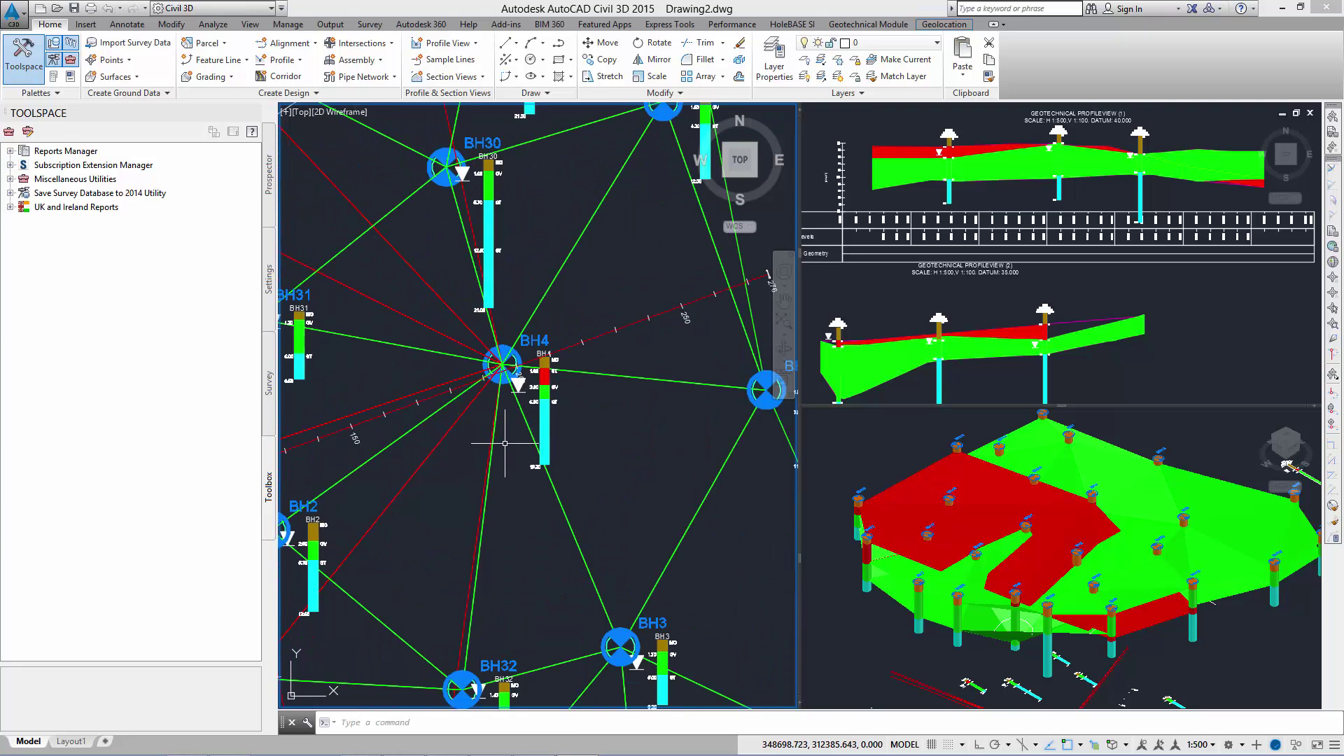
{"action": "type", "text": "pl"}
{"action": "key", "text": "Return"}
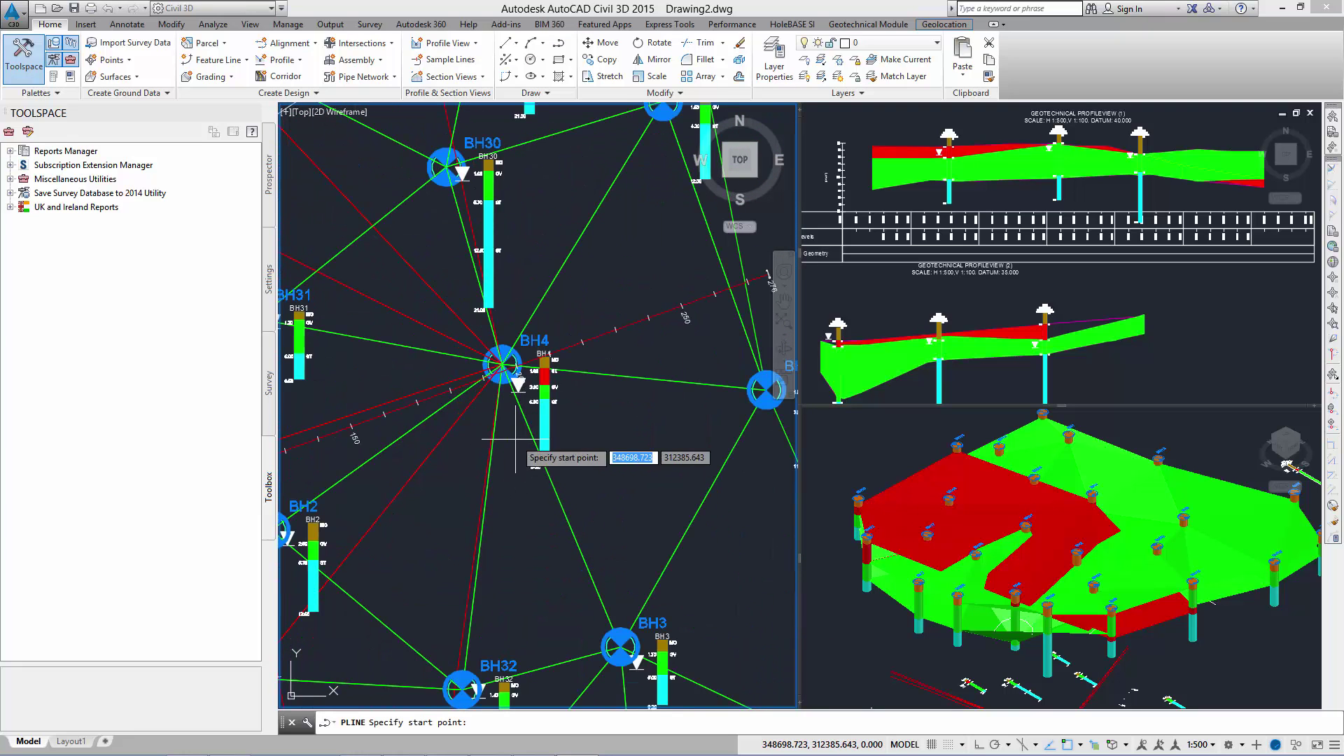
{"action": "left_click", "coordinate": [522, 278]}
{"action": "left_click", "coordinate": [595, 318]}
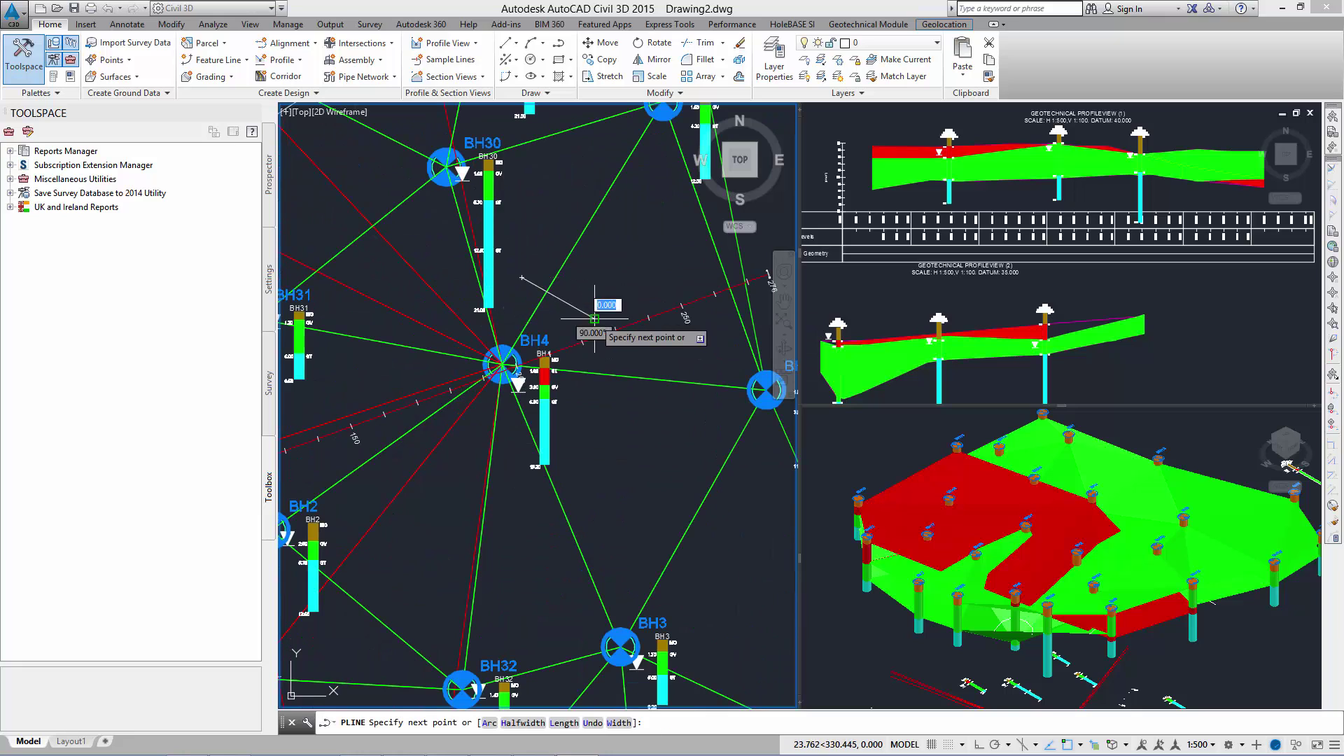
{"action": "left_click", "coordinate": [610, 394]}
{"action": "left_click", "coordinate": [511, 477]}
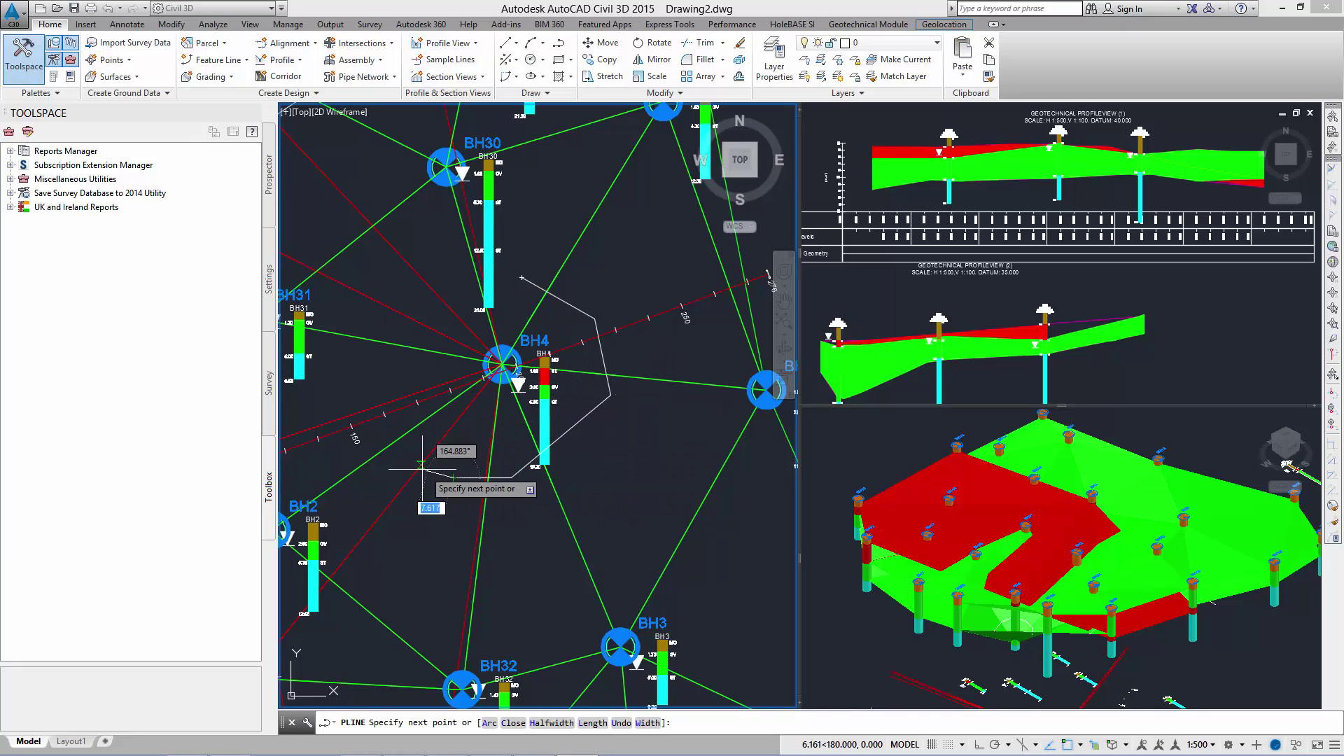
{"action": "left_click", "coordinate": [453, 477]}
{"action": "left_click", "coordinate": [400, 456]}
{"action": "left_click", "coordinate": [383, 412]}
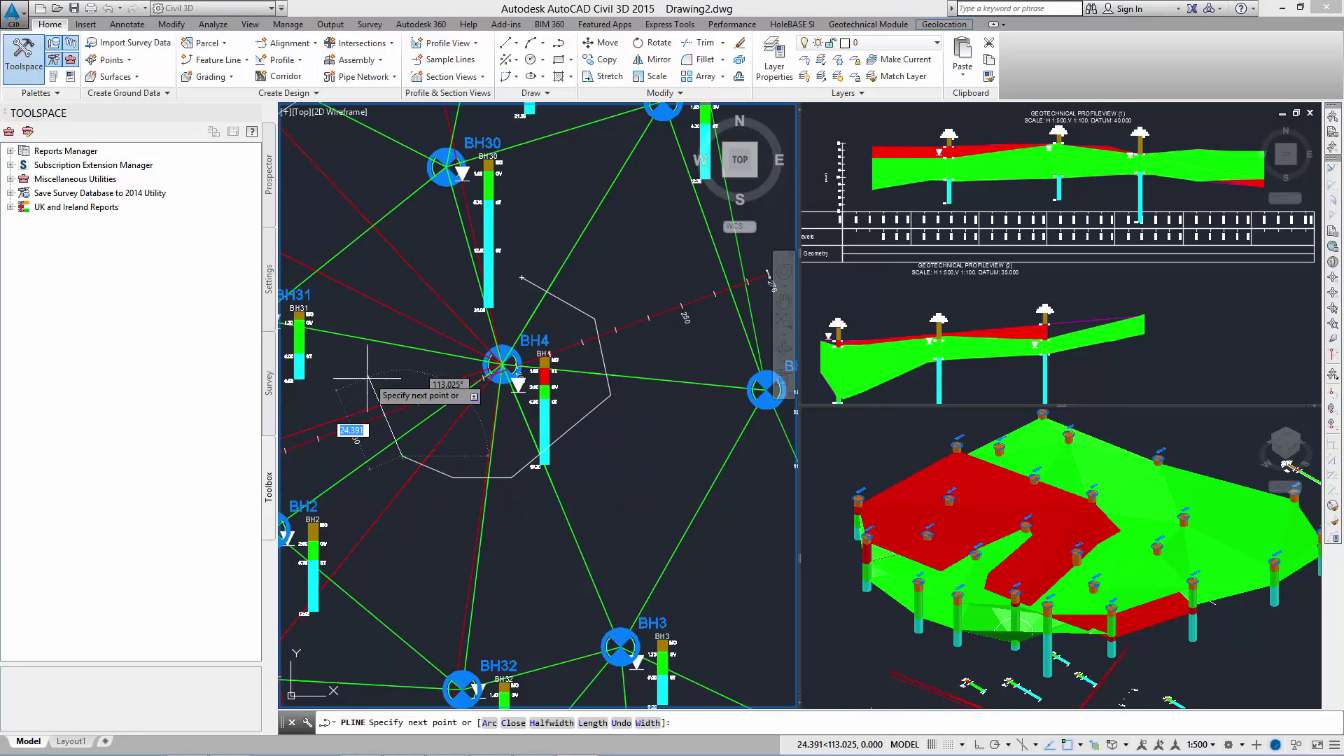
{"action": "left_click", "coordinate": [379, 381]}
{"action": "left_click", "coordinate": [410, 301]}
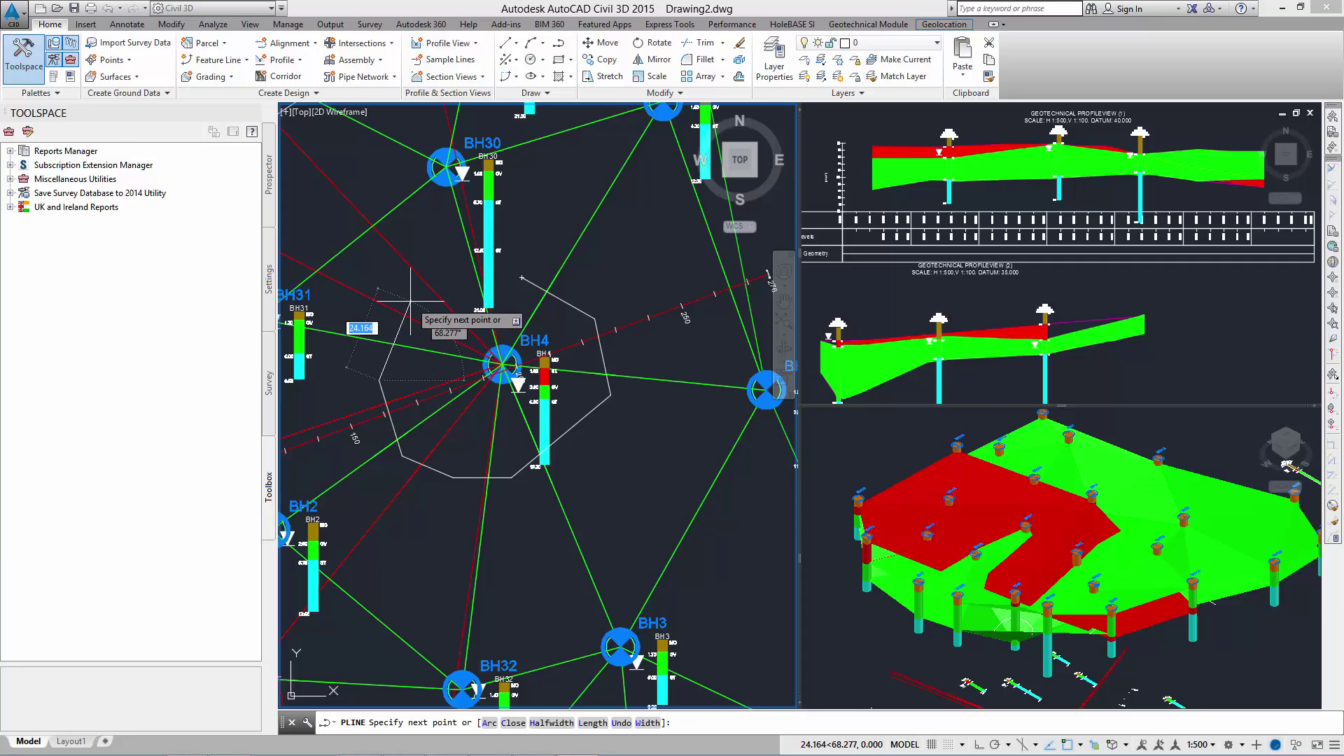
{"action": "left_click", "coordinate": [458, 275]}
{"action": "key", "text": "c"}
{"action": "key", "text": "Return"}
Step: Draw a polyline outline along the north-west side and top of the borehole network
{"action": "scroll", "coordinate": [600, 465], "scroll_direction": "down", "scroll_amount": 4}
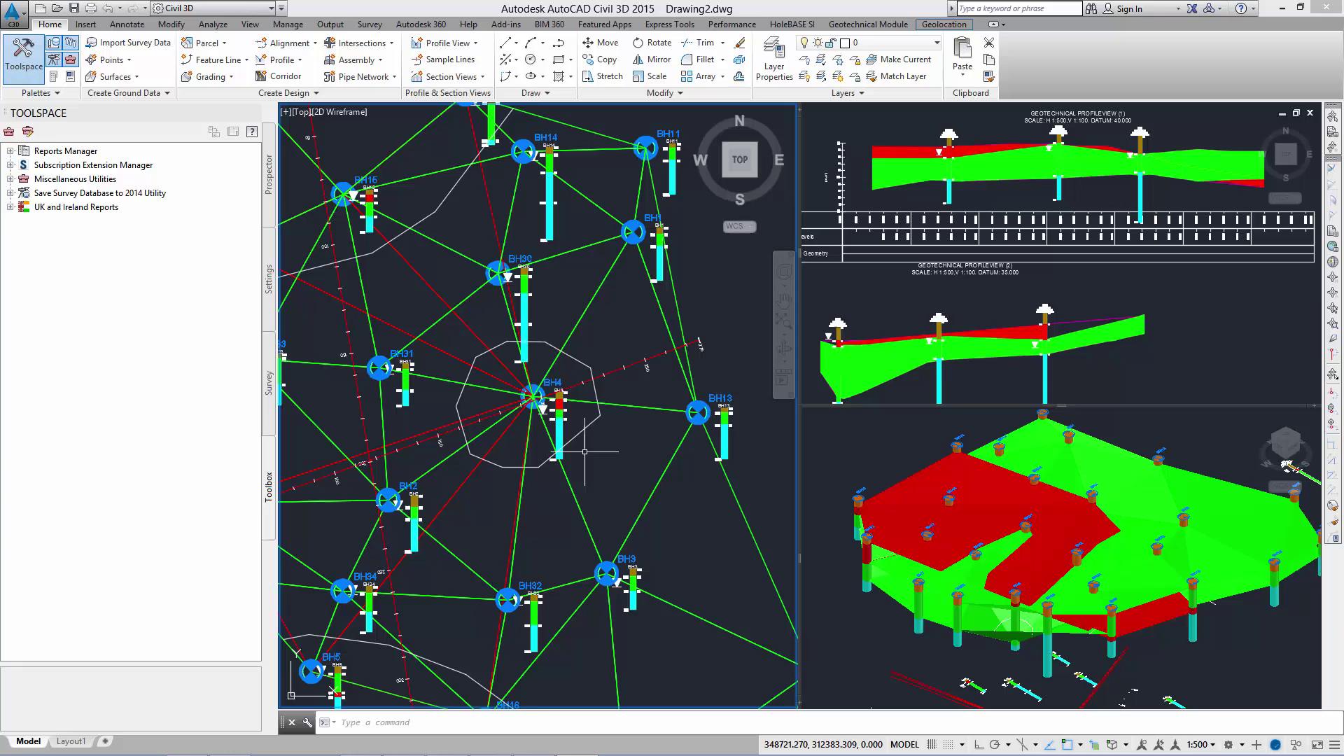
{"action": "middle_click_drag", "start_coordinate": [564, 578], "coordinate": [610, 526]}
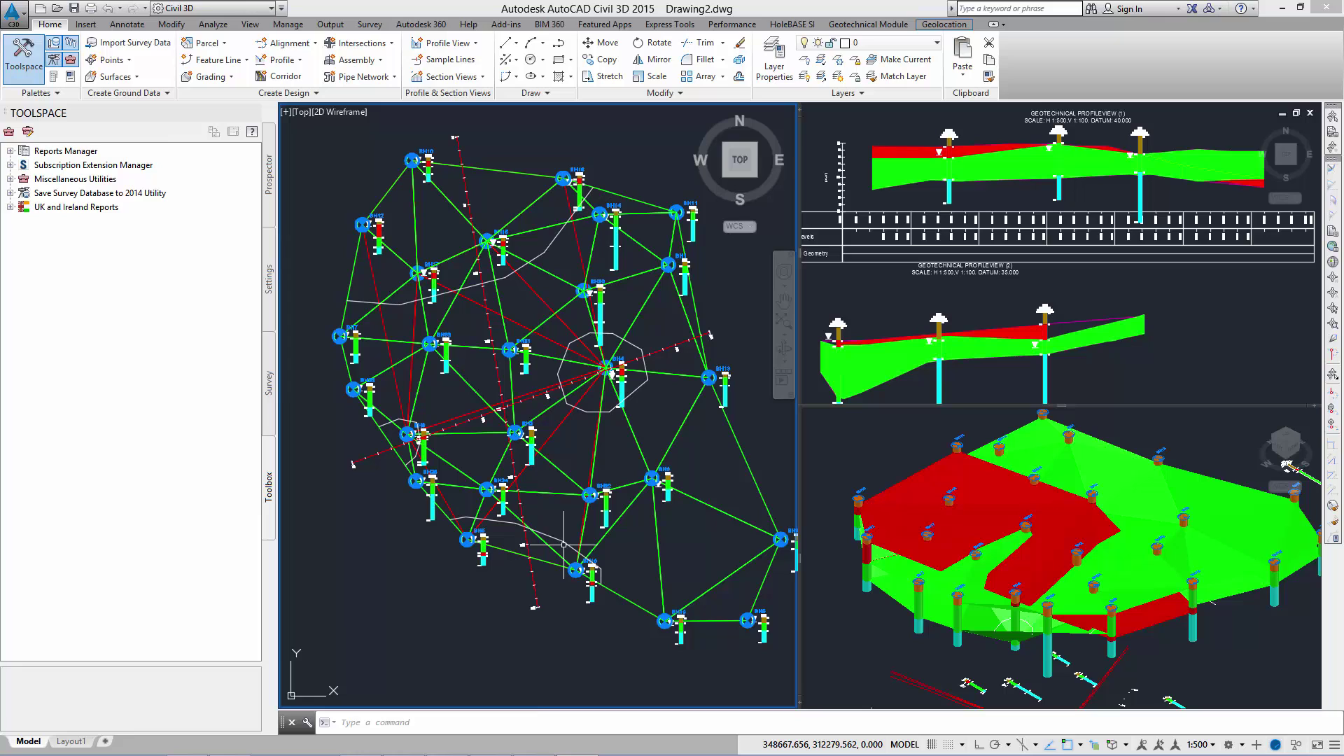
{"action": "type", "text": "l"}
{"action": "key", "text": "Return"}
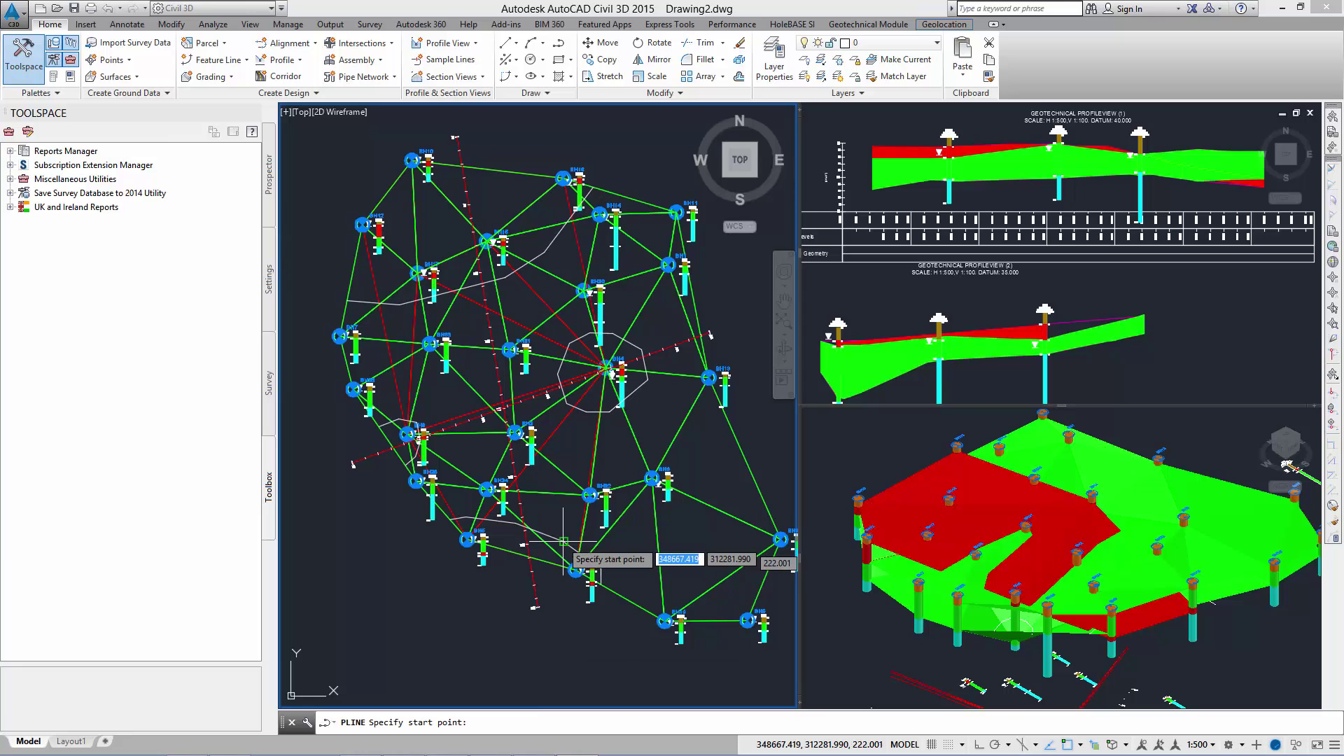
{"action": "left_click", "coordinate": [347, 300]}
{"action": "left_click", "coordinate": [312, 267]}
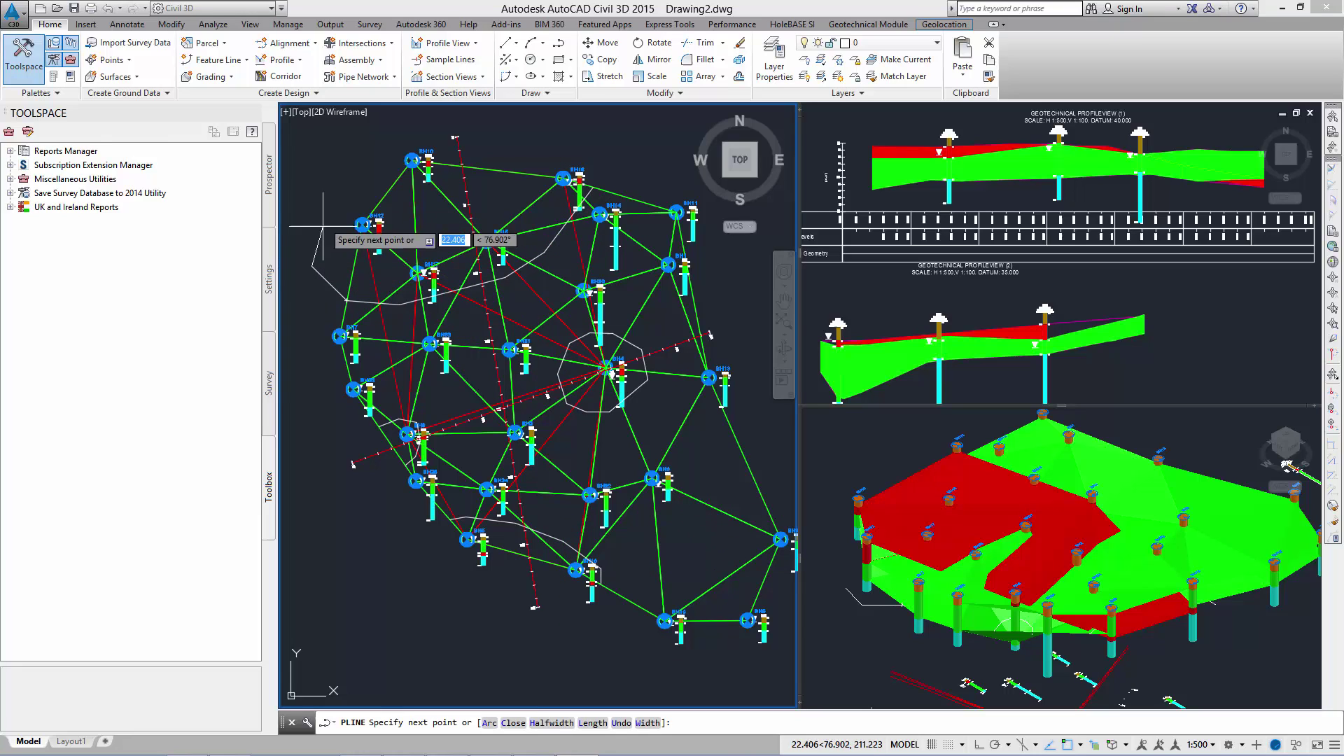
{"action": "left_click", "coordinate": [405, 116]}
{"action": "left_click", "coordinate": [513, 106]}
{"action": "left_click", "coordinate": [583, 124]}
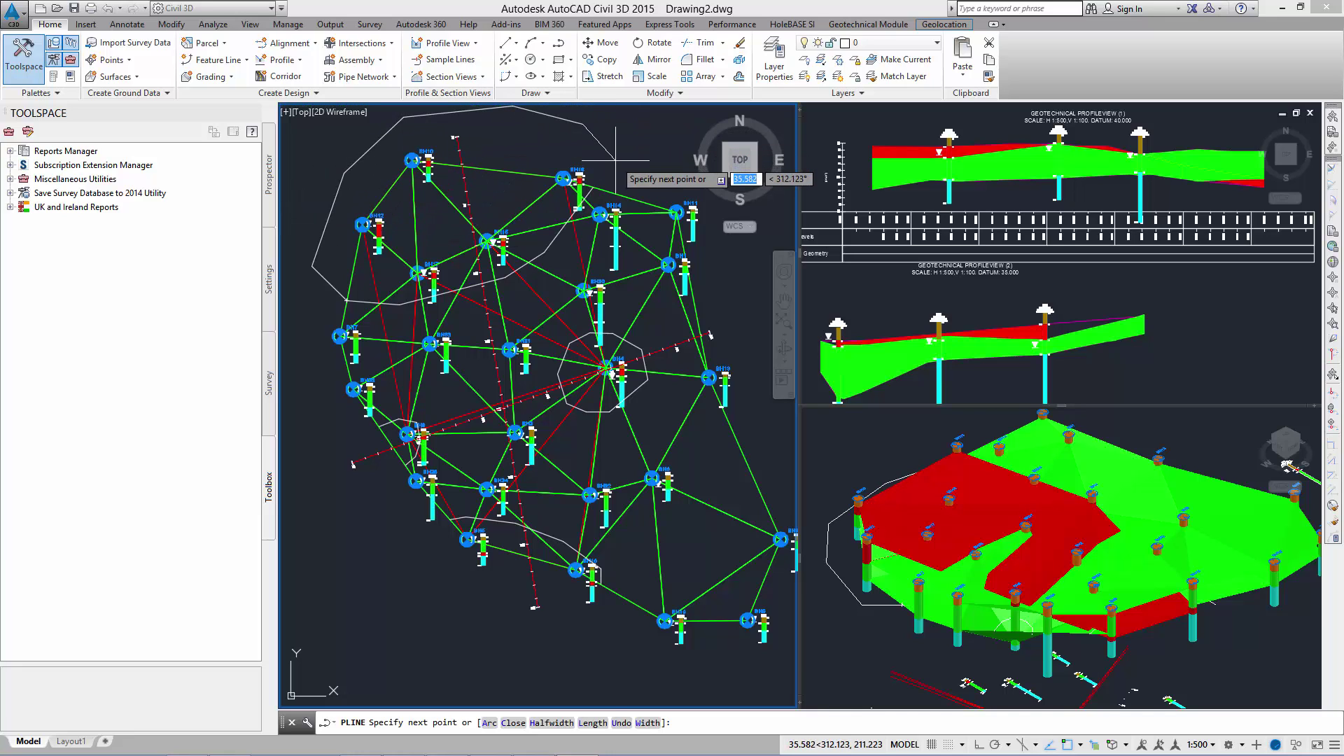
{"action": "left_click", "coordinate": [615, 161]}
{"action": "left_click", "coordinate": [610, 186]}
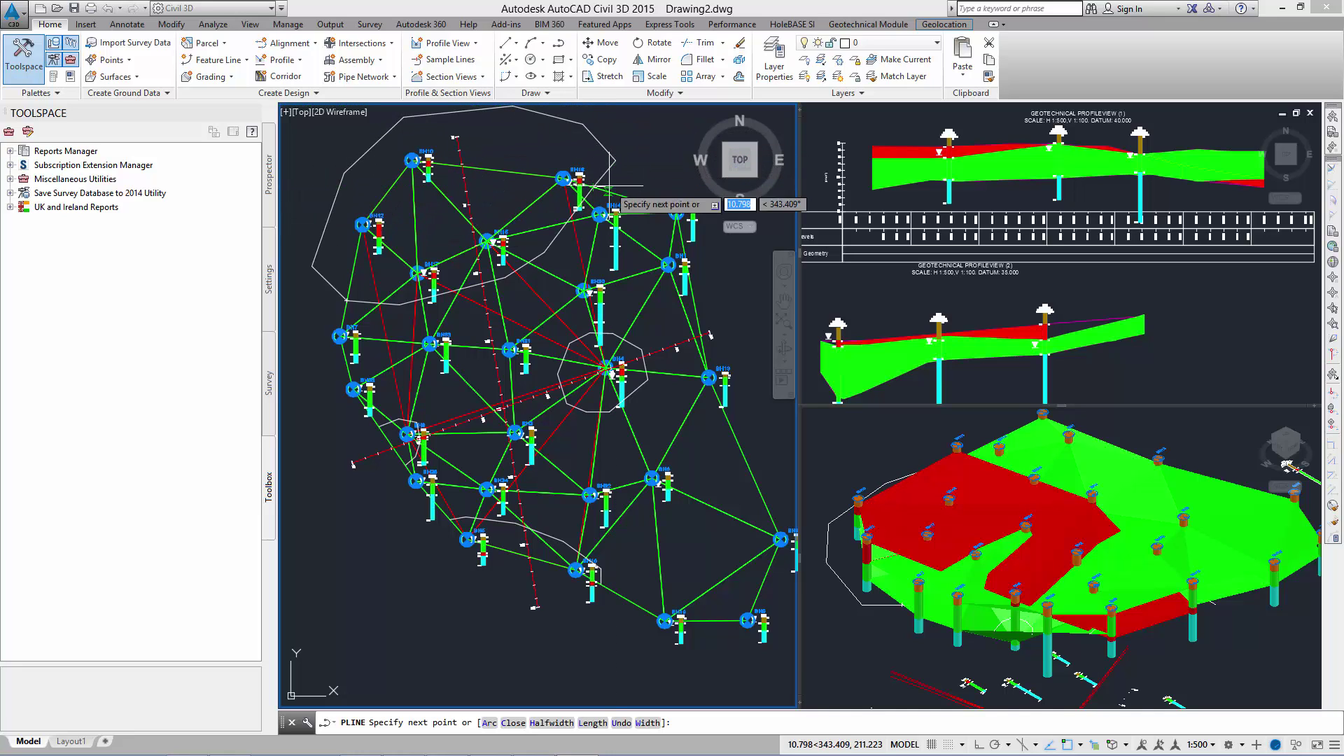
{"action": "key", "text": "Return"}
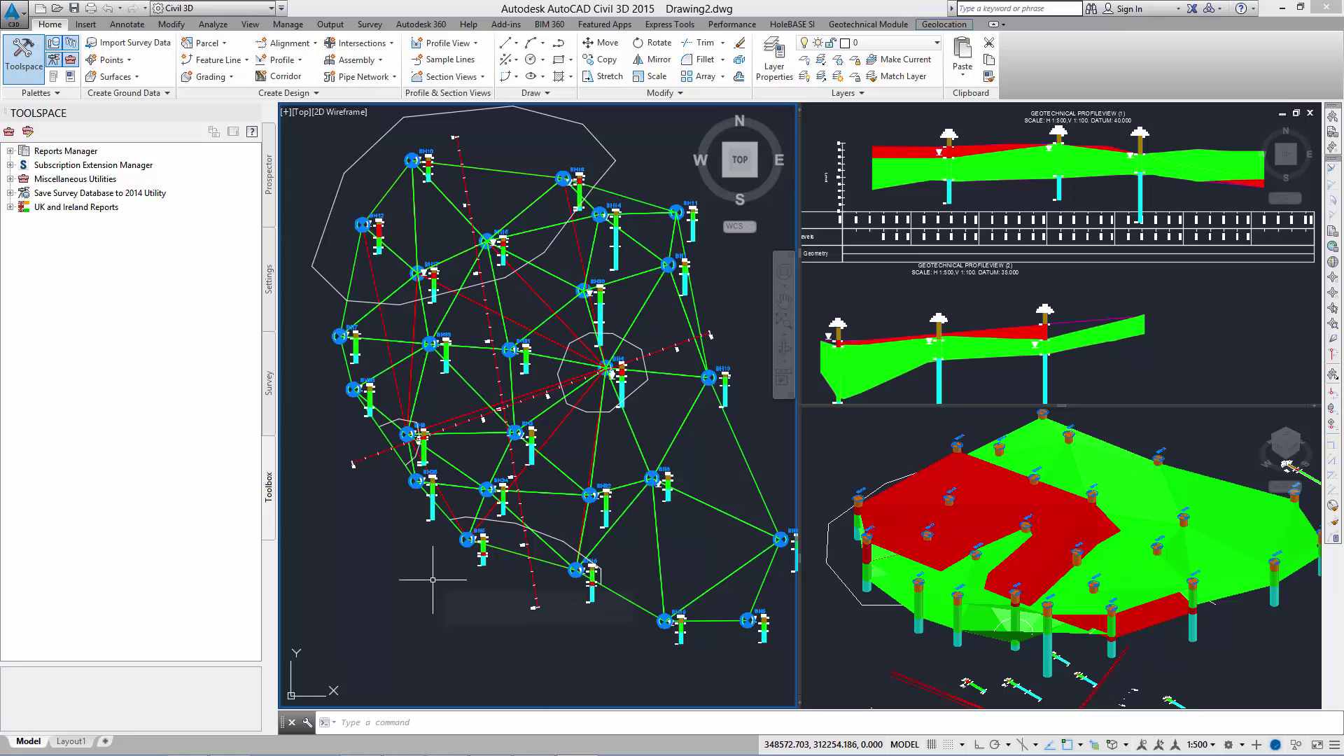
Step: Draw a second polyline outline around the southern boreholes
{"action": "key", "text": "Return"}
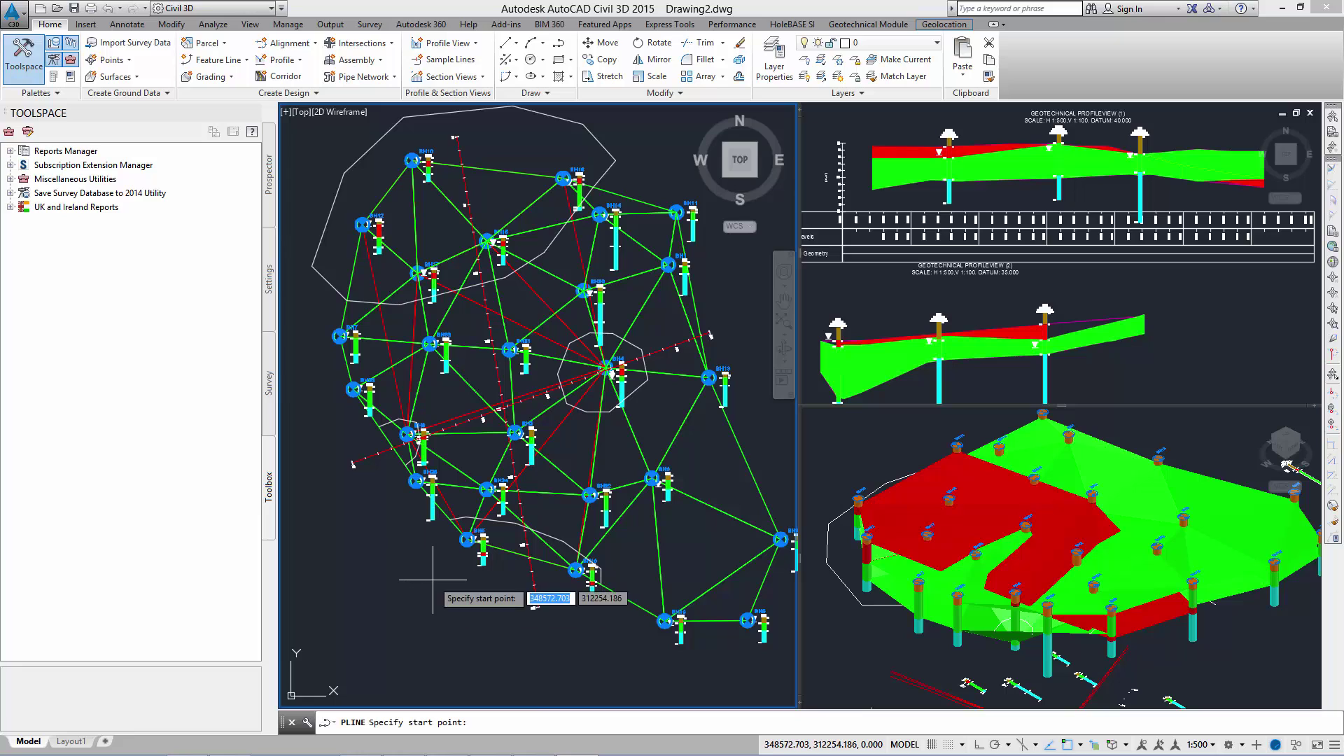
{"action": "left_click", "coordinate": [379, 425]}
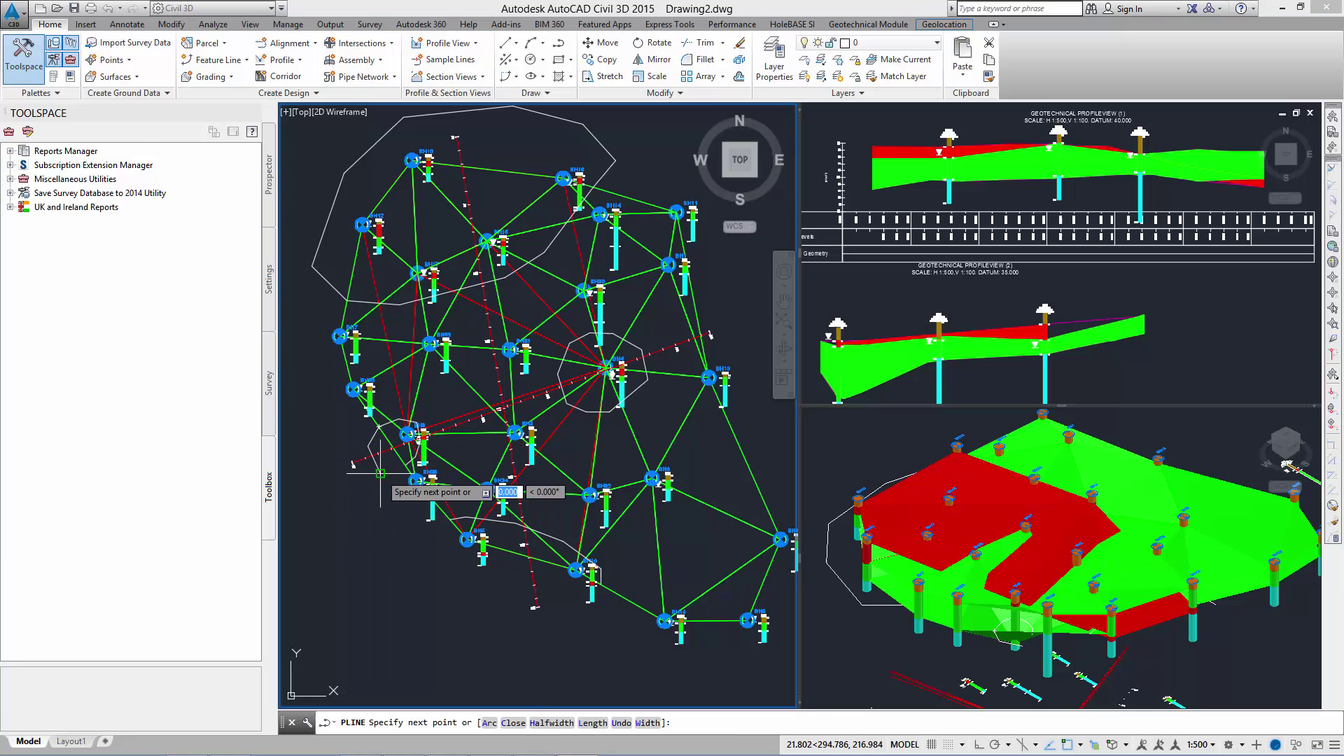
{"action": "type", "text": "c"}
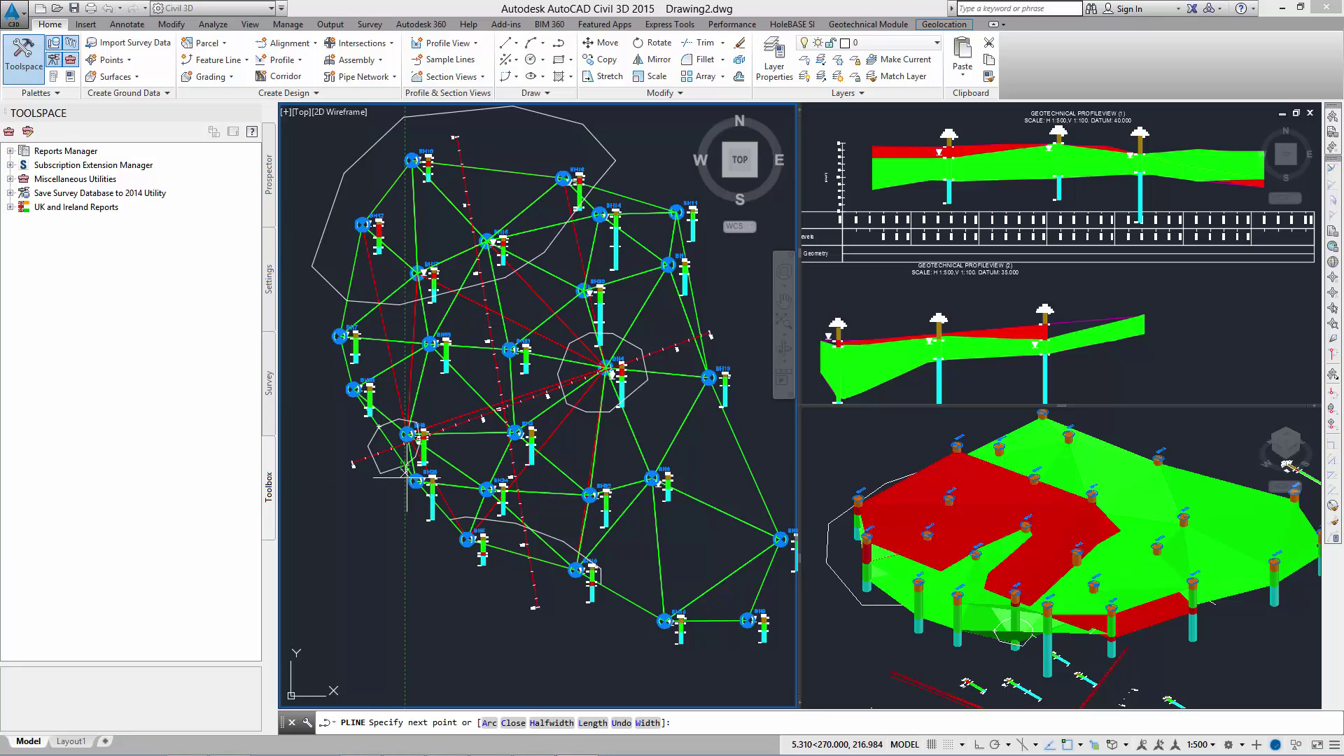
{"action": "key", "text": "Return"}
{"action": "key", "text": "Return"}
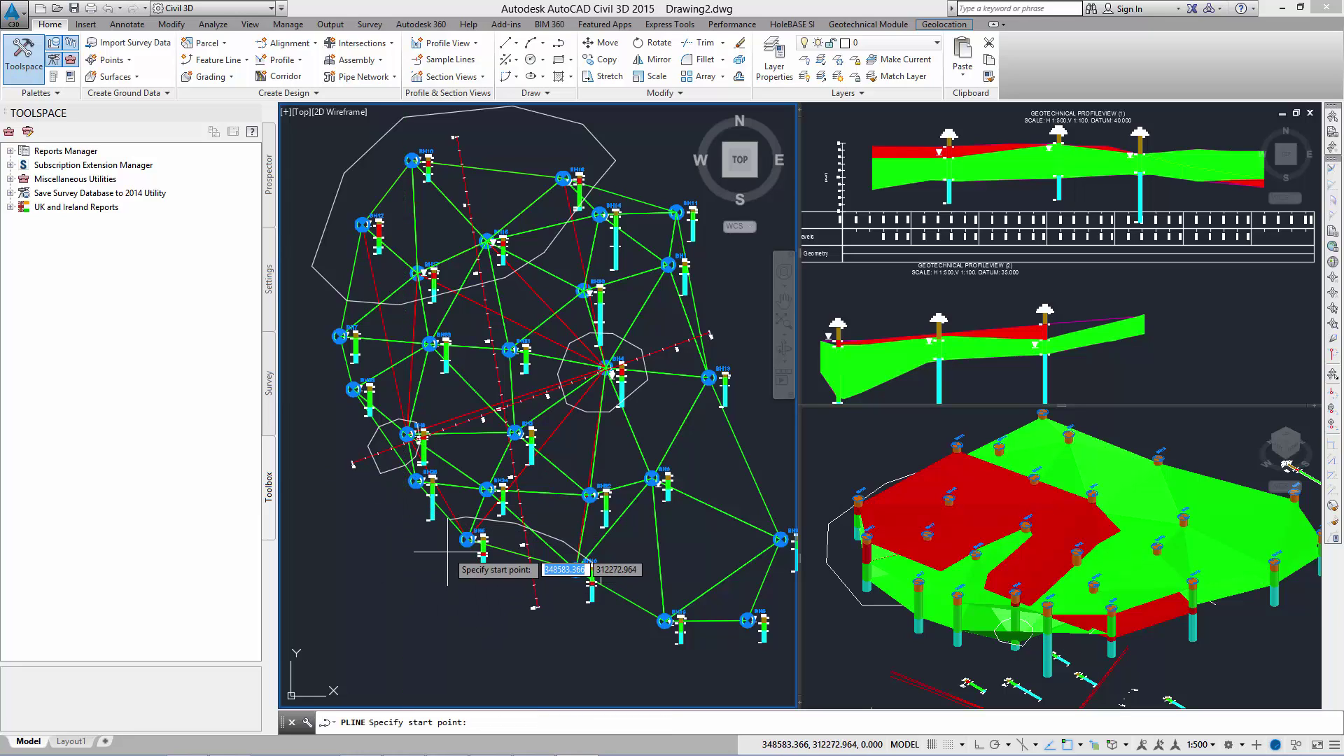
{"action": "left_click", "coordinate": [450, 519]}
{"action": "left_click", "coordinate": [488, 581]}
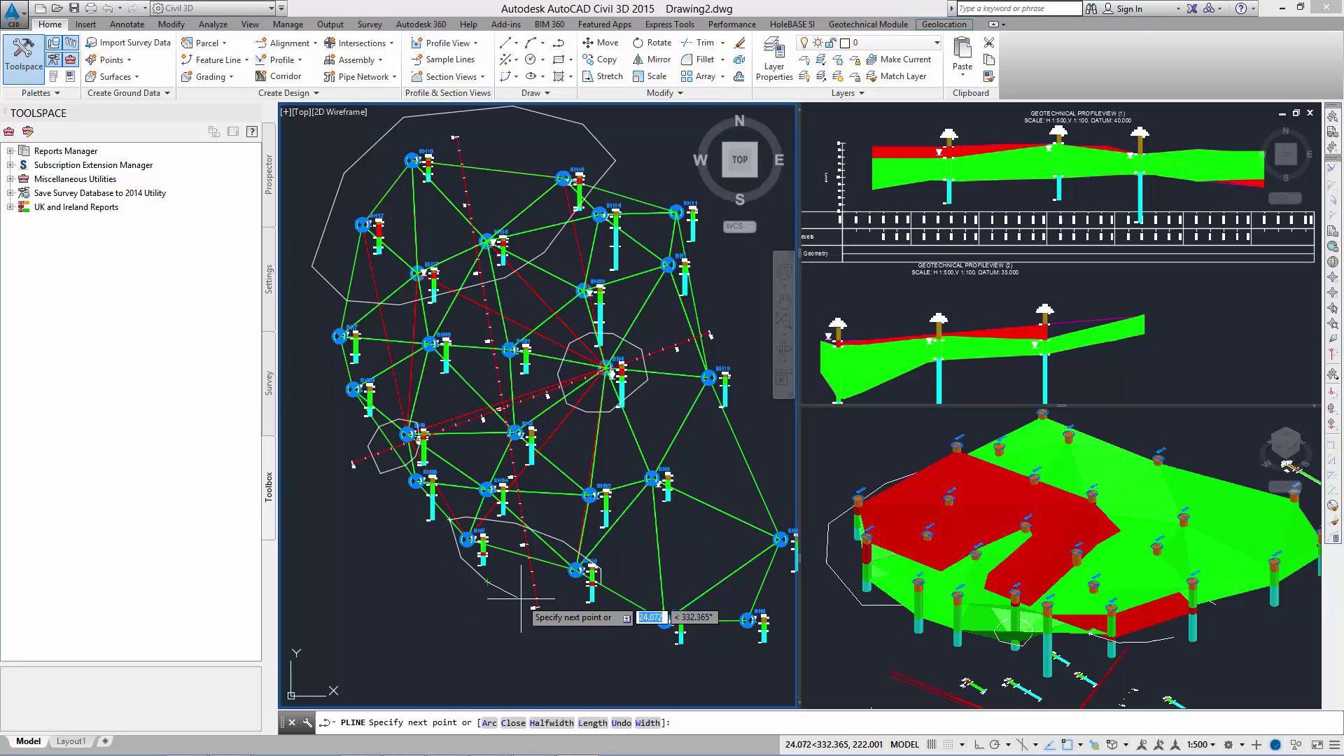
{"action": "left_click", "coordinate": [561, 600]}
{"action": "left_click", "coordinate": [601, 602]}
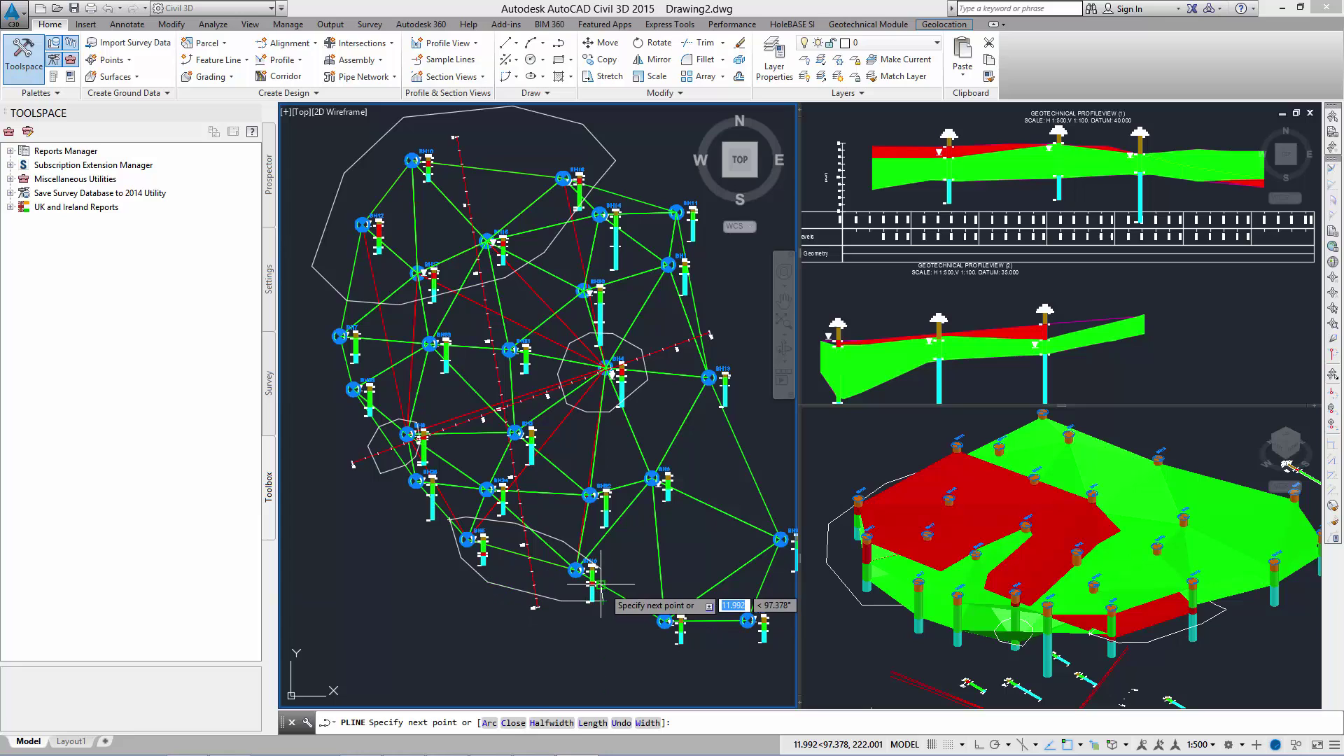
{"action": "left_click", "coordinate": [600, 583]}
{"action": "key", "text": "Return"}
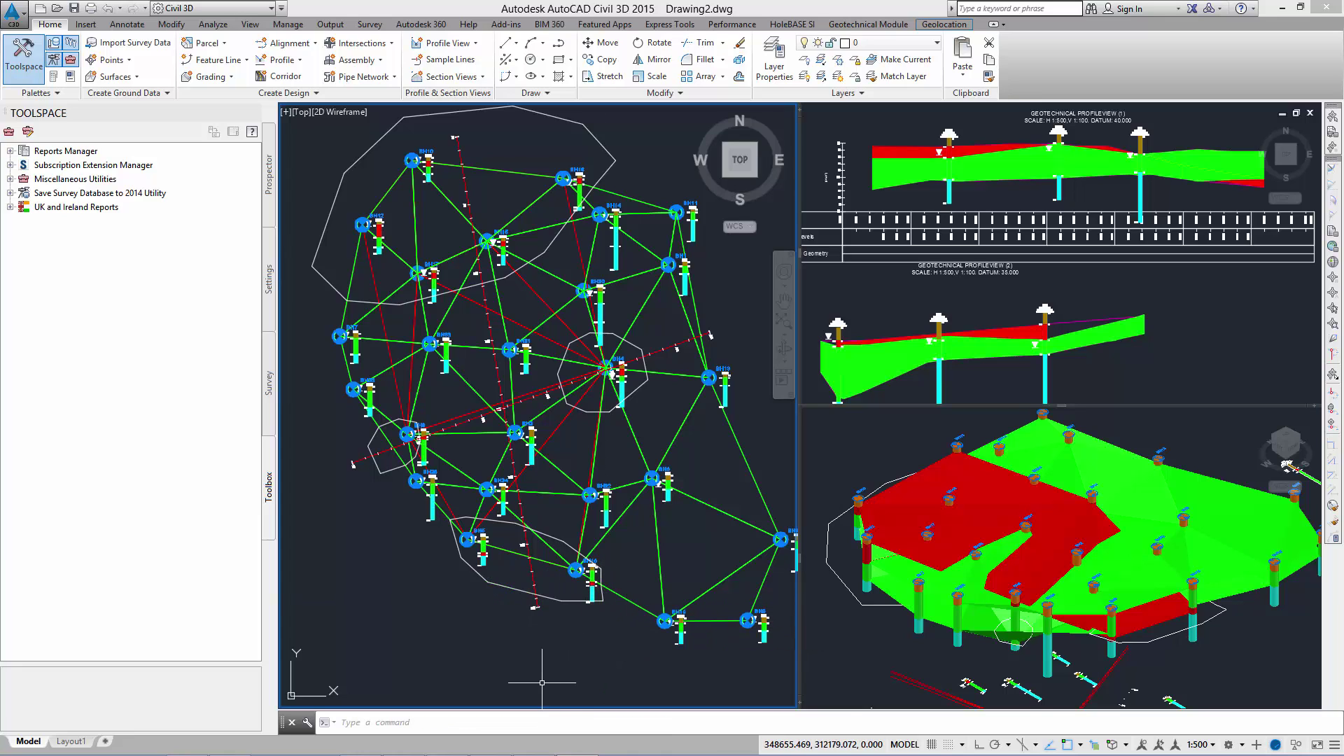
Step: Draw a closed seven-vertex polyline boundary around the entire borehole network
{"action": "scroll", "coordinate": [479, 550], "scroll_direction": "down", "scroll_amount": 3}
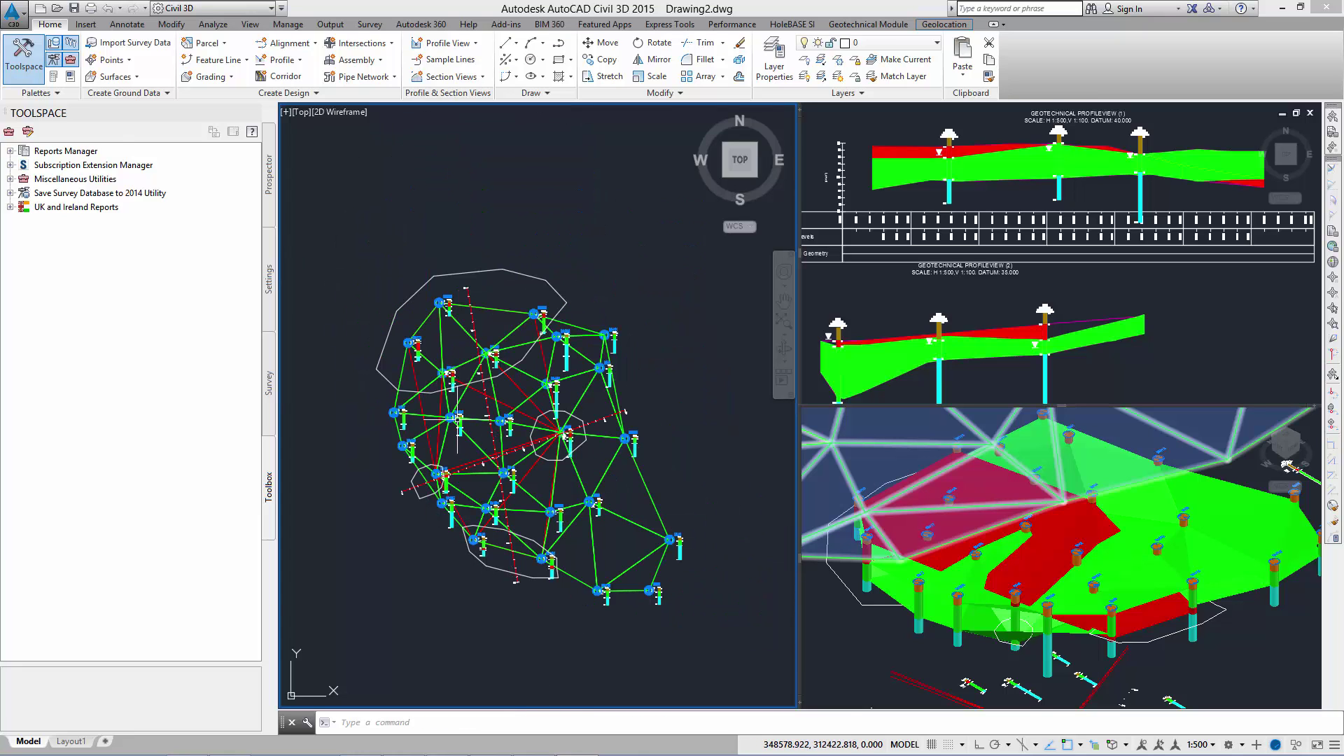
{"action": "type", "text": "pl"}
{"action": "key", "text": "Return"}
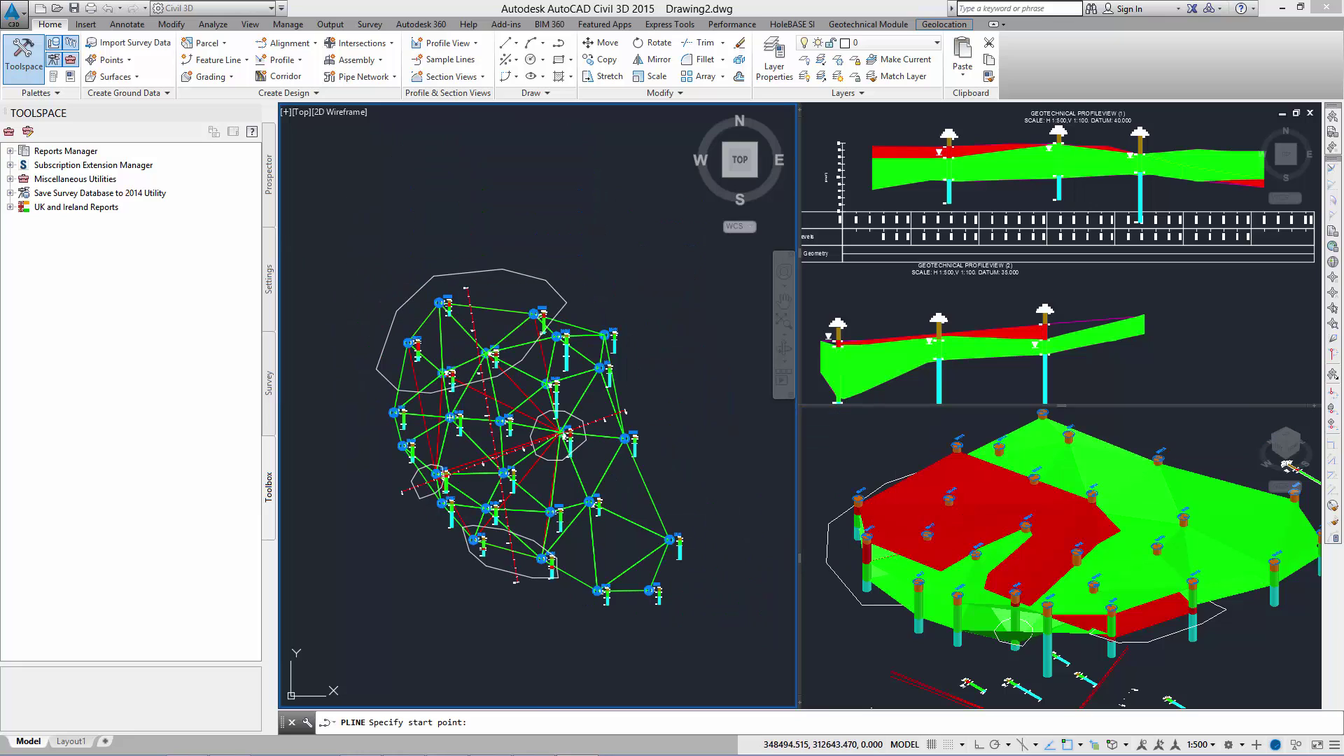
{"action": "left_click", "coordinate": [385, 229]}
{"action": "left_click", "coordinate": [664, 247]}
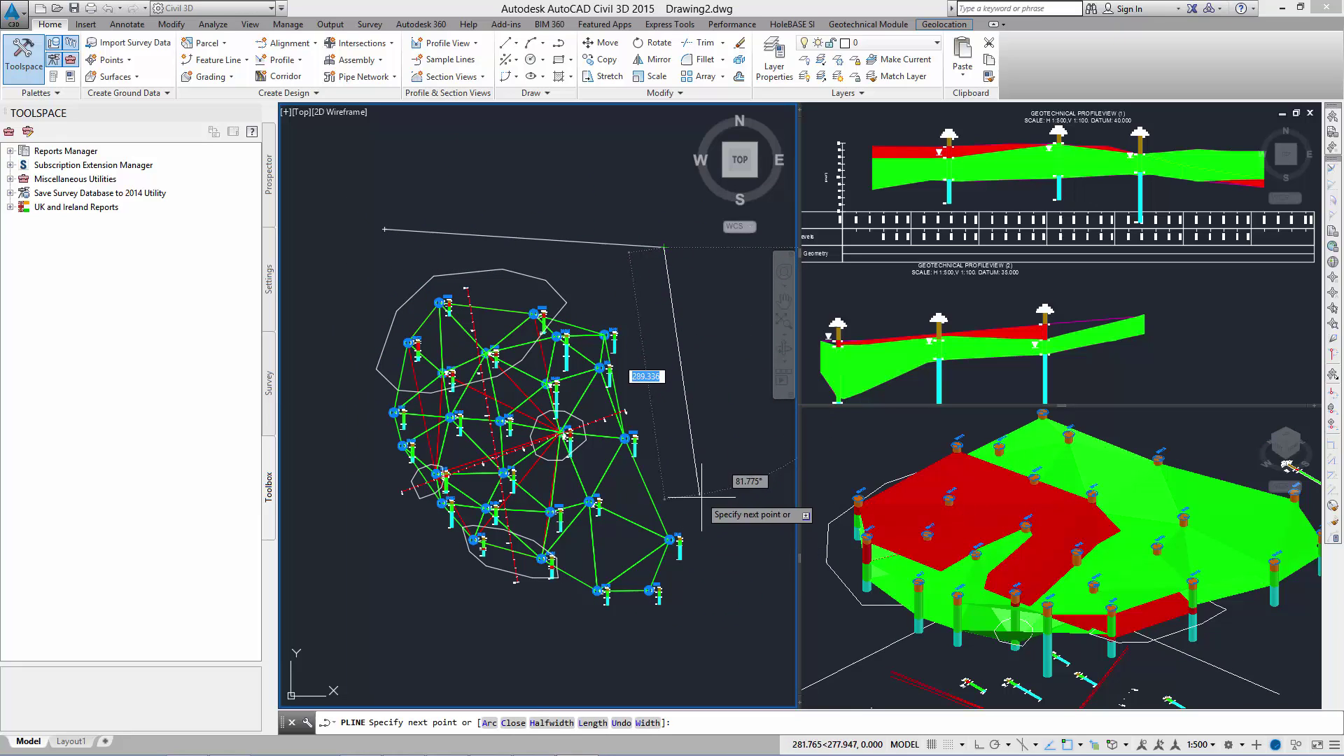
{"action": "left_click", "coordinate": [712, 510]}
{"action": "left_click", "coordinate": [684, 632]}
{"action": "left_click", "coordinate": [595, 647]}
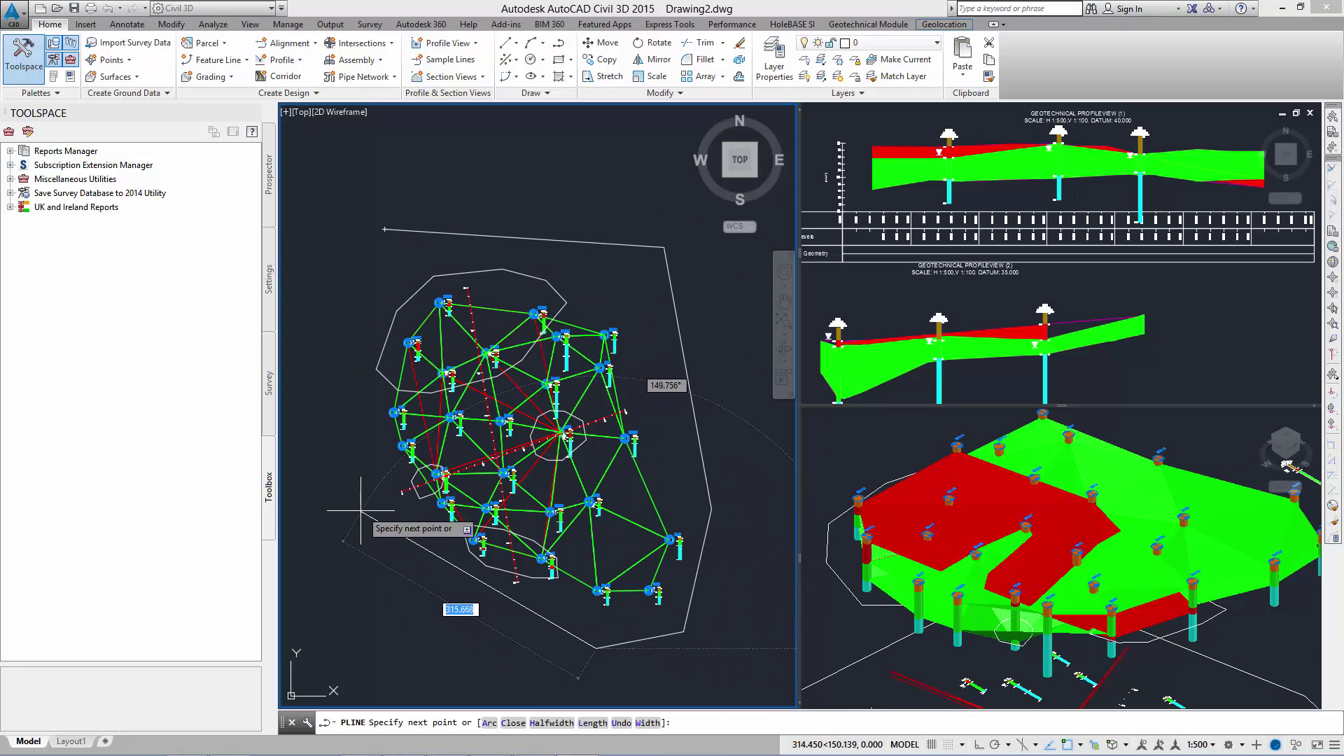
{"action": "left_click", "coordinate": [369, 498]}
{"action": "left_click", "coordinate": [359, 315]}
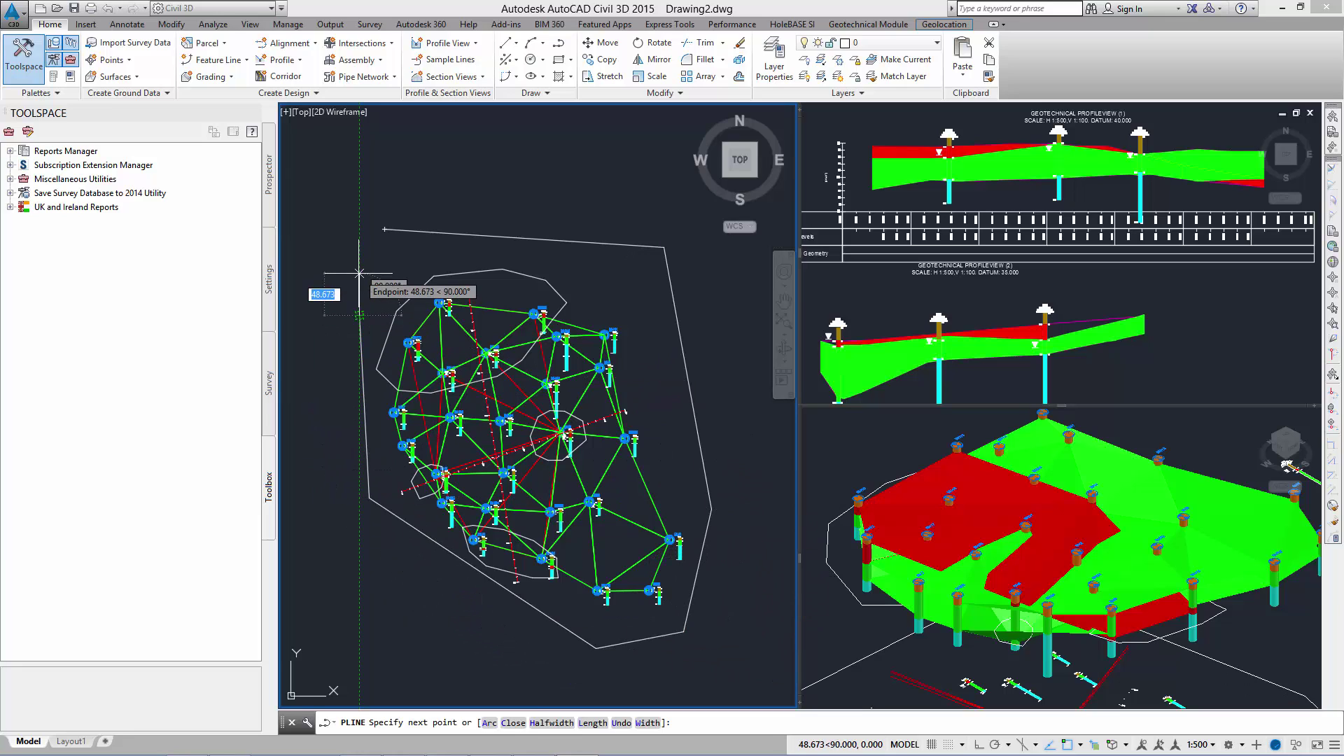
{"action": "type", "text": "c"}
{"action": "key", "text": "Return"}
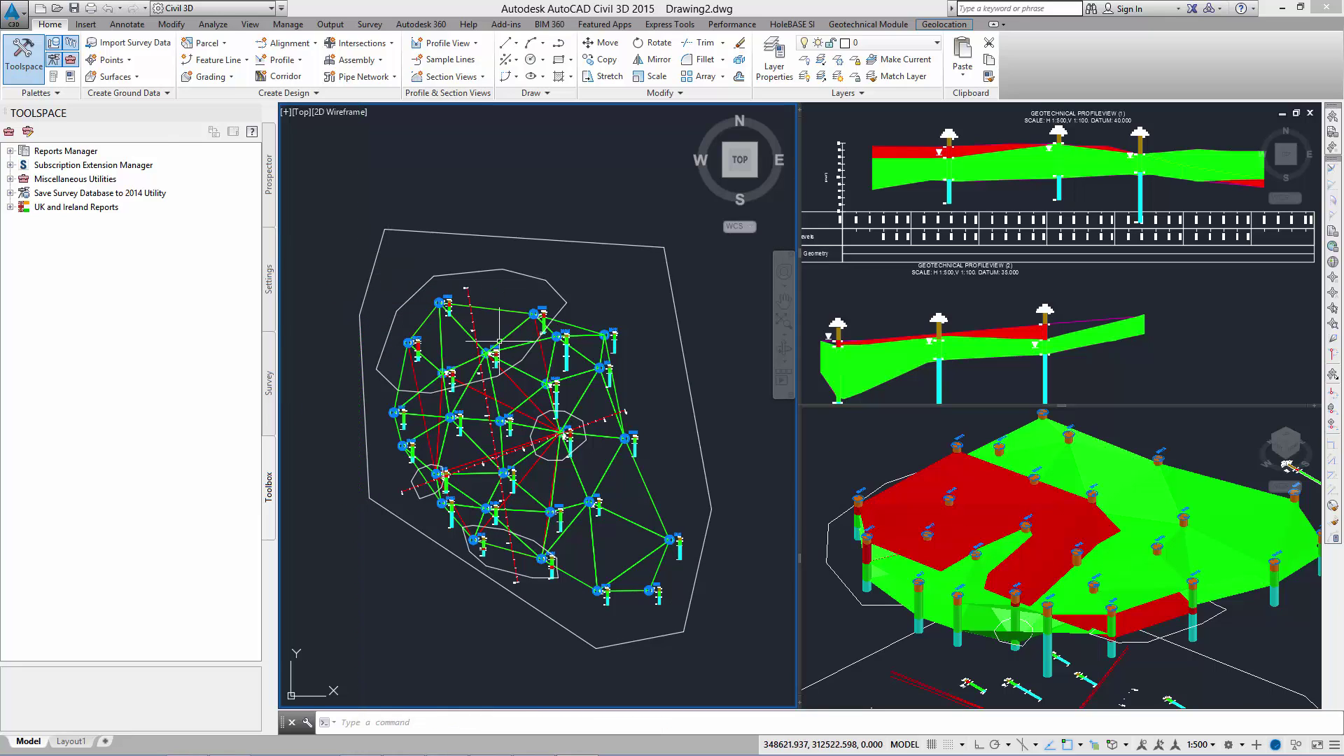
{"action": "scroll", "coordinate": [542, 443], "scroll_direction": "up", "scroll_amount": 2}
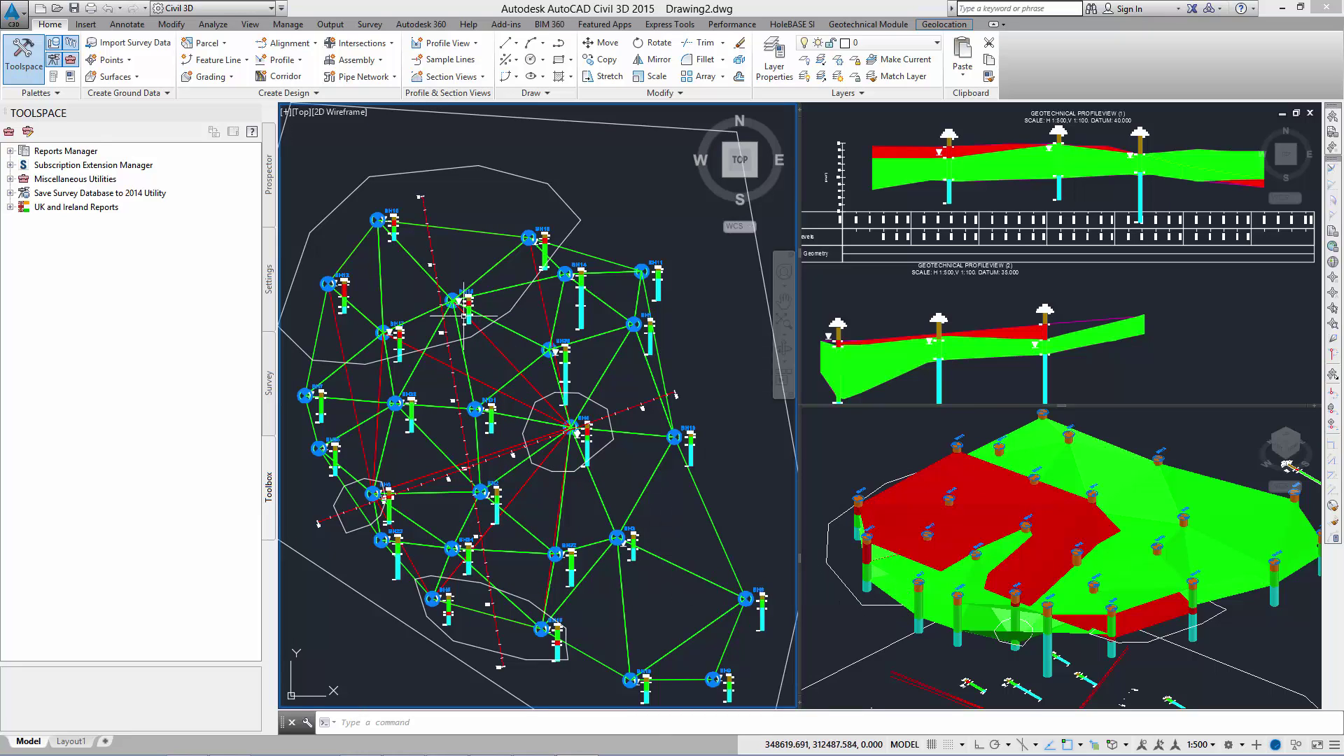
Step: Select the north-west lens outline, the small outline around BH6 and the octagon around BH4
{"action": "left_click", "coordinate": [322, 363]}
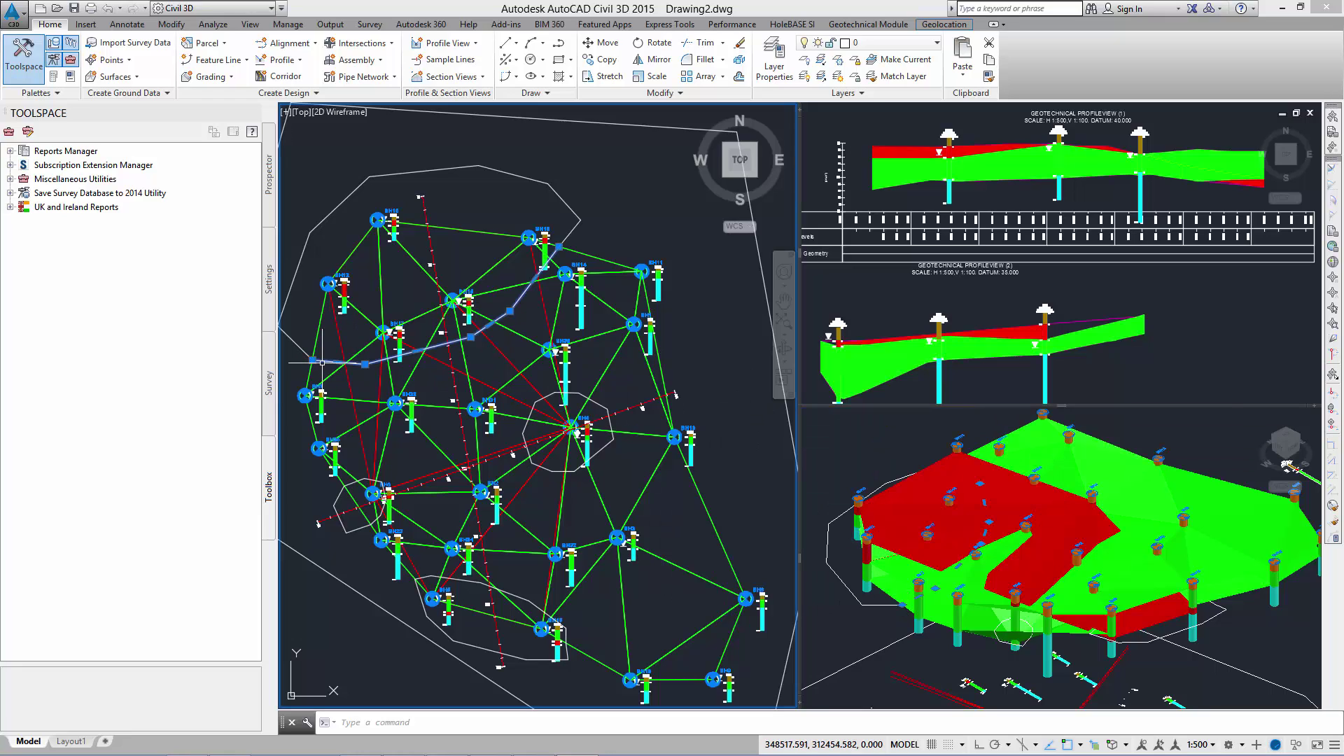
{"action": "left_click", "coordinate": [349, 486]}
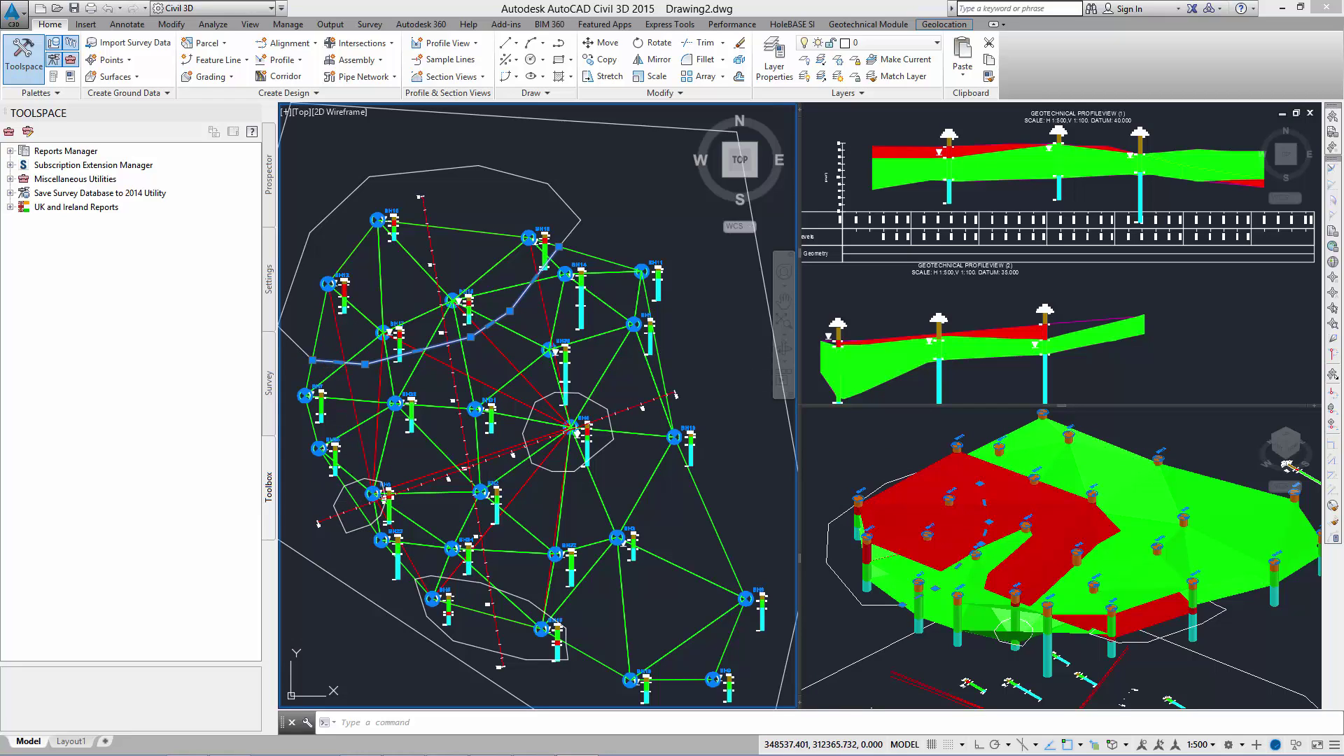
{"action": "left_click", "coordinate": [528, 414]}
{"action": "mouse_move", "coordinate": [522, 433]}
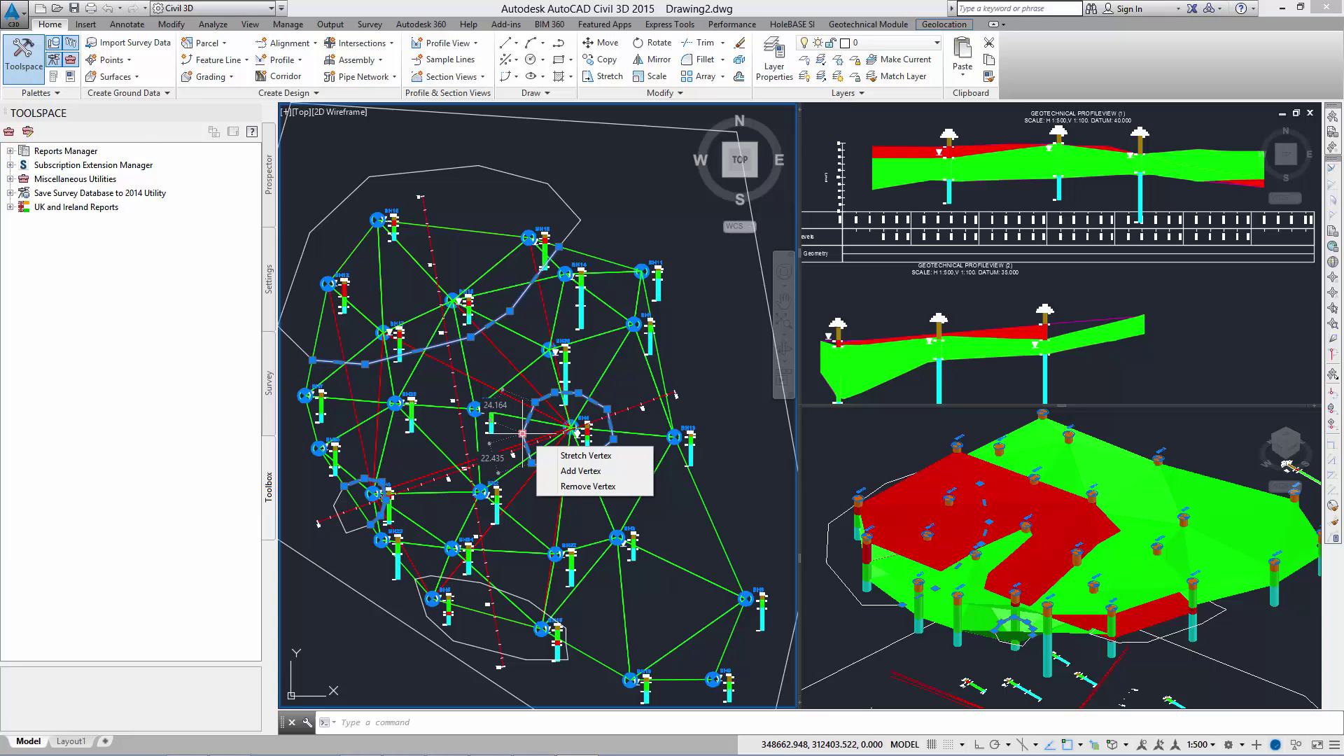
Step: Convert the selected outlines to feature lines in a new site 'MG base', with elevations from MG - Base
{"action": "left_click", "coordinate": [247, 61]}
{"action": "left_click", "coordinate": [252, 114]}
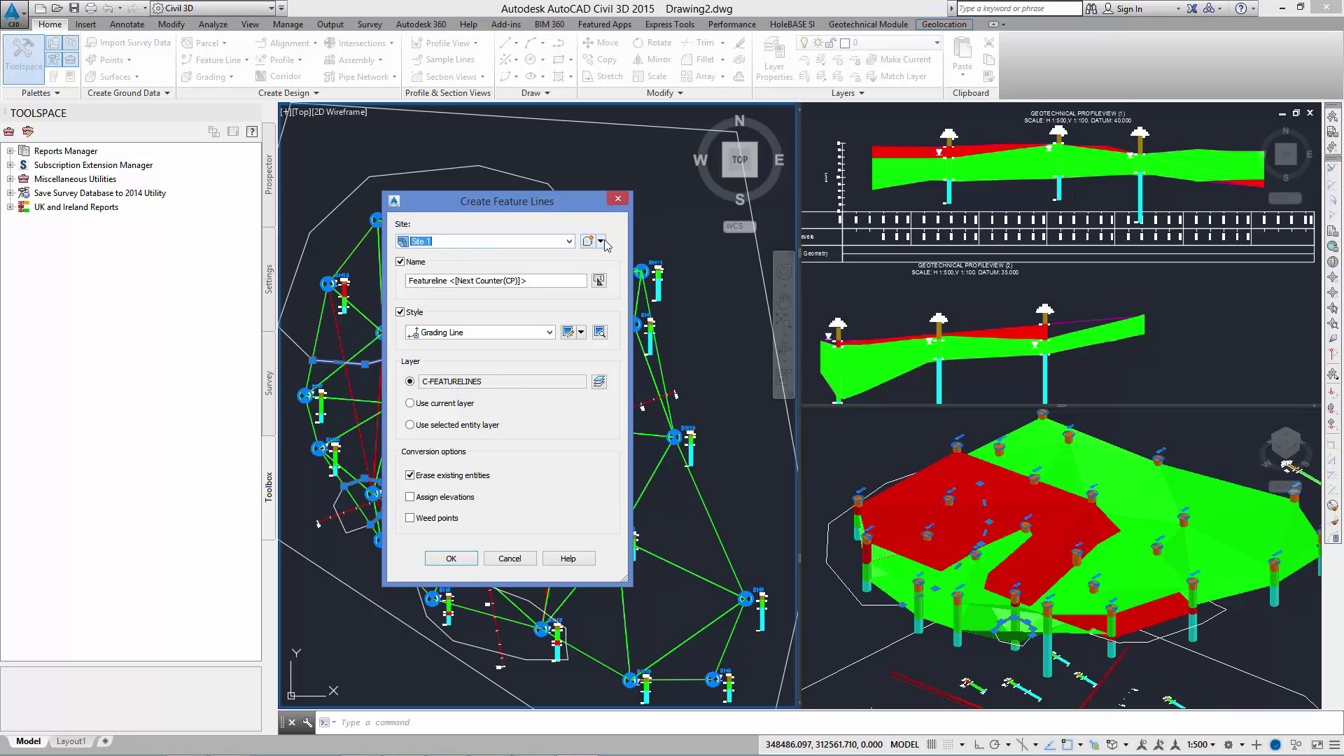
{"action": "left_click", "coordinate": [601, 242]}
{"action": "left_click", "coordinate": [622, 254]}
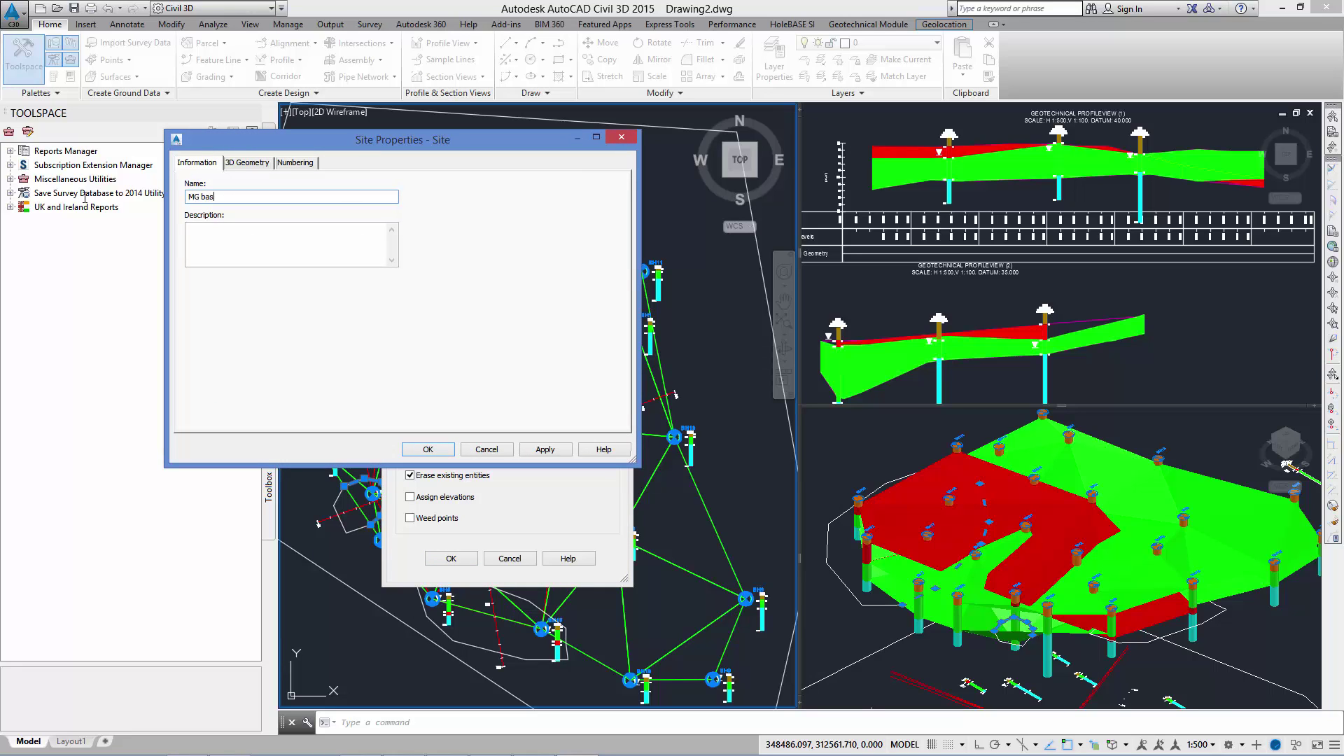
{"action": "left_click", "coordinate": [428, 450]}
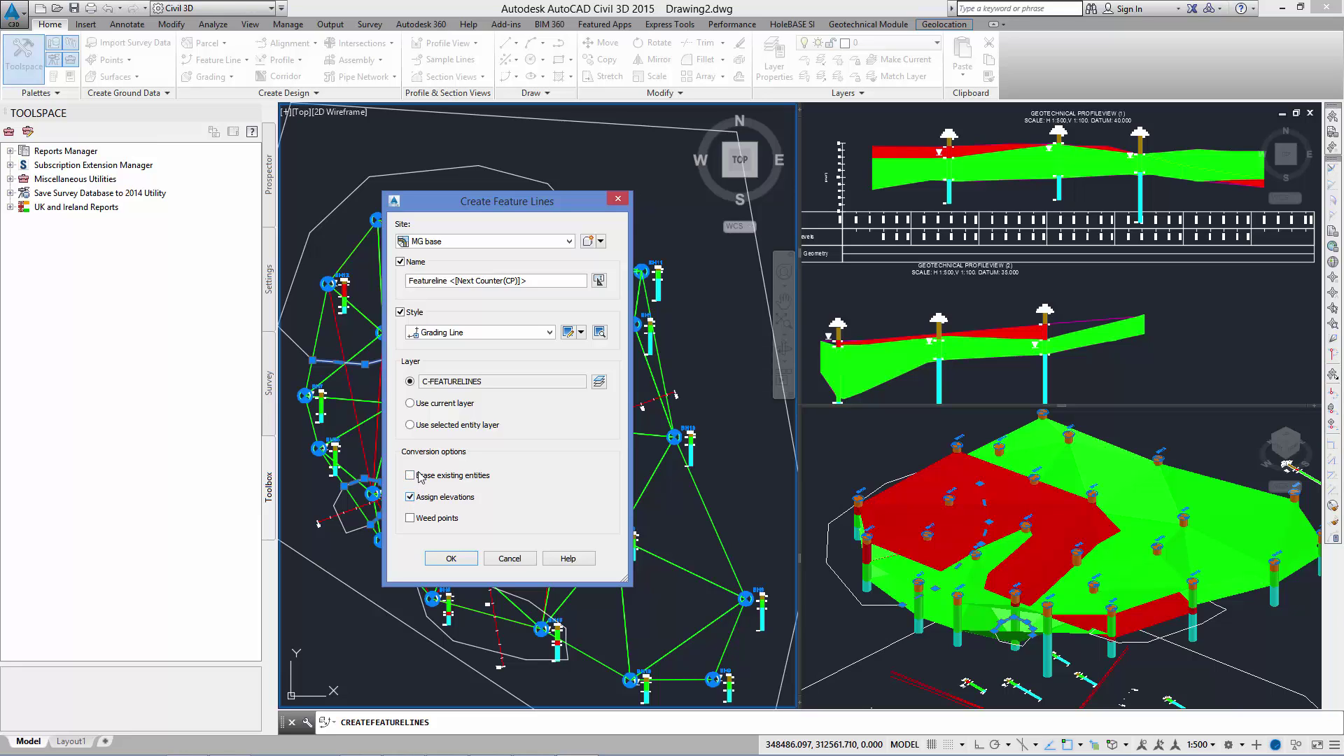
{"action": "left_click", "coordinate": [450, 558]}
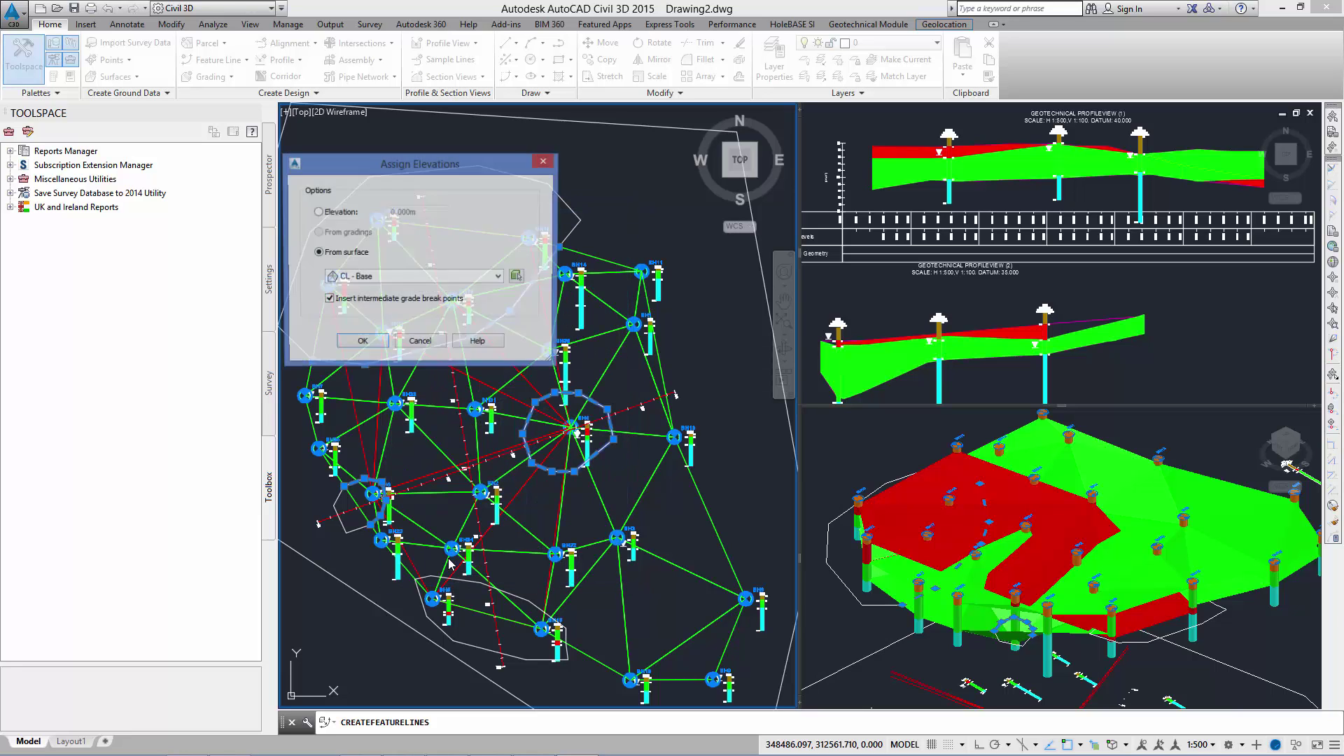
{"action": "left_click", "coordinate": [353, 278]}
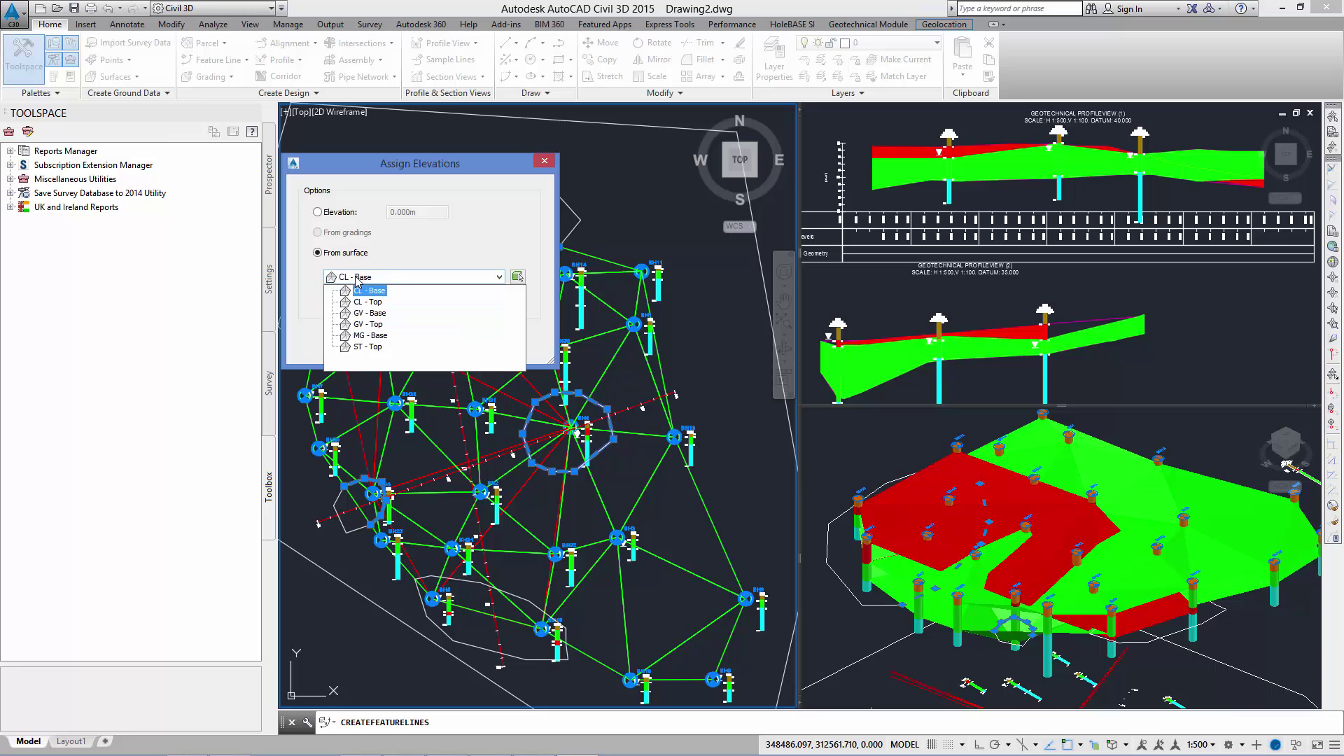
{"action": "key", "text": "Escape"}
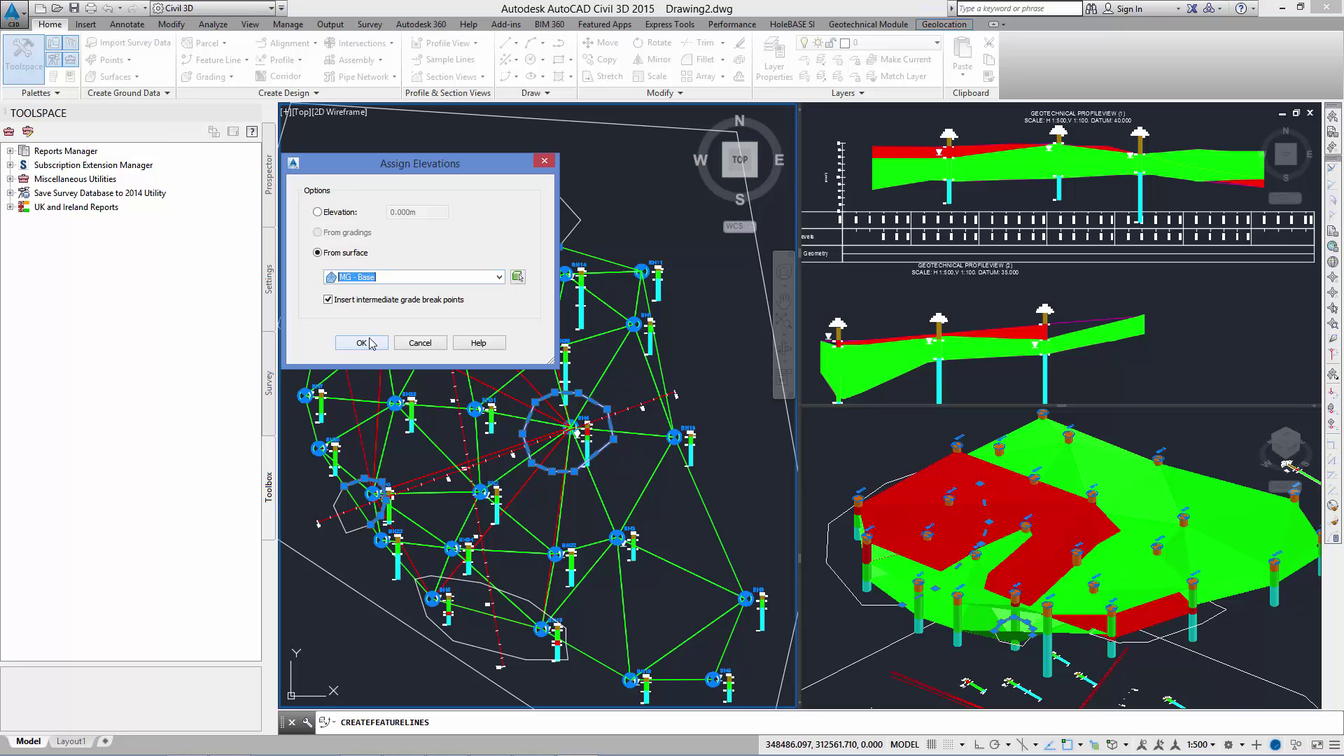
{"action": "left_click", "coordinate": [361, 343]}
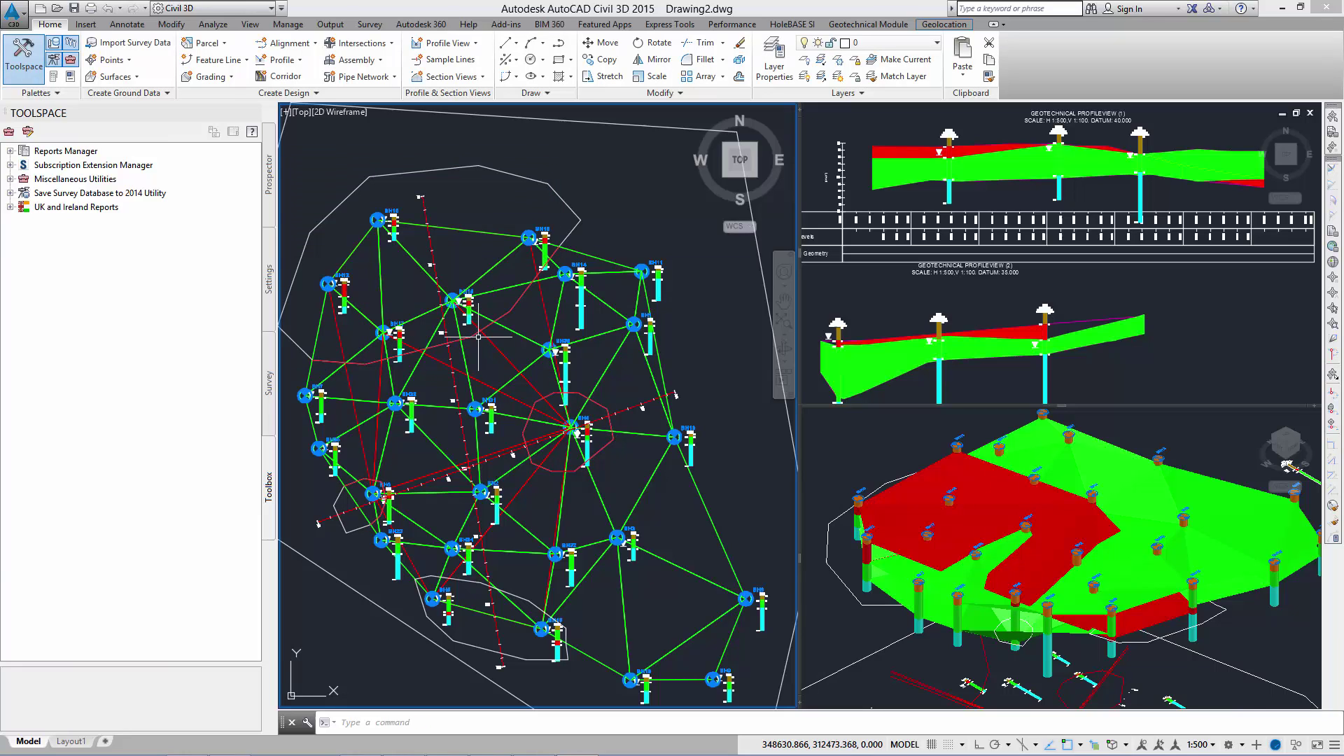
Step: Convert the curved lens outline to a feature line in a new 'GV base' site, draped on GV - Base
{"action": "left_click", "coordinate": [469, 581]}
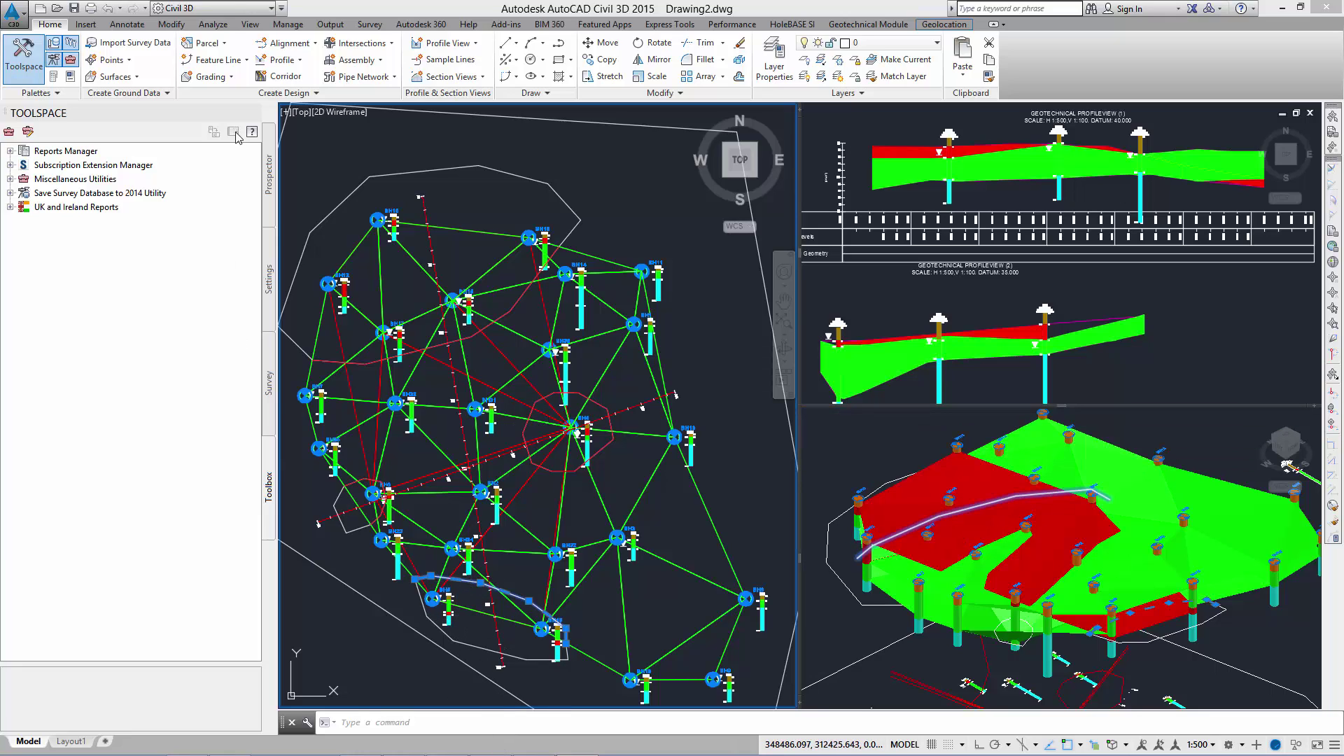
{"action": "left_click", "coordinate": [222, 60]}
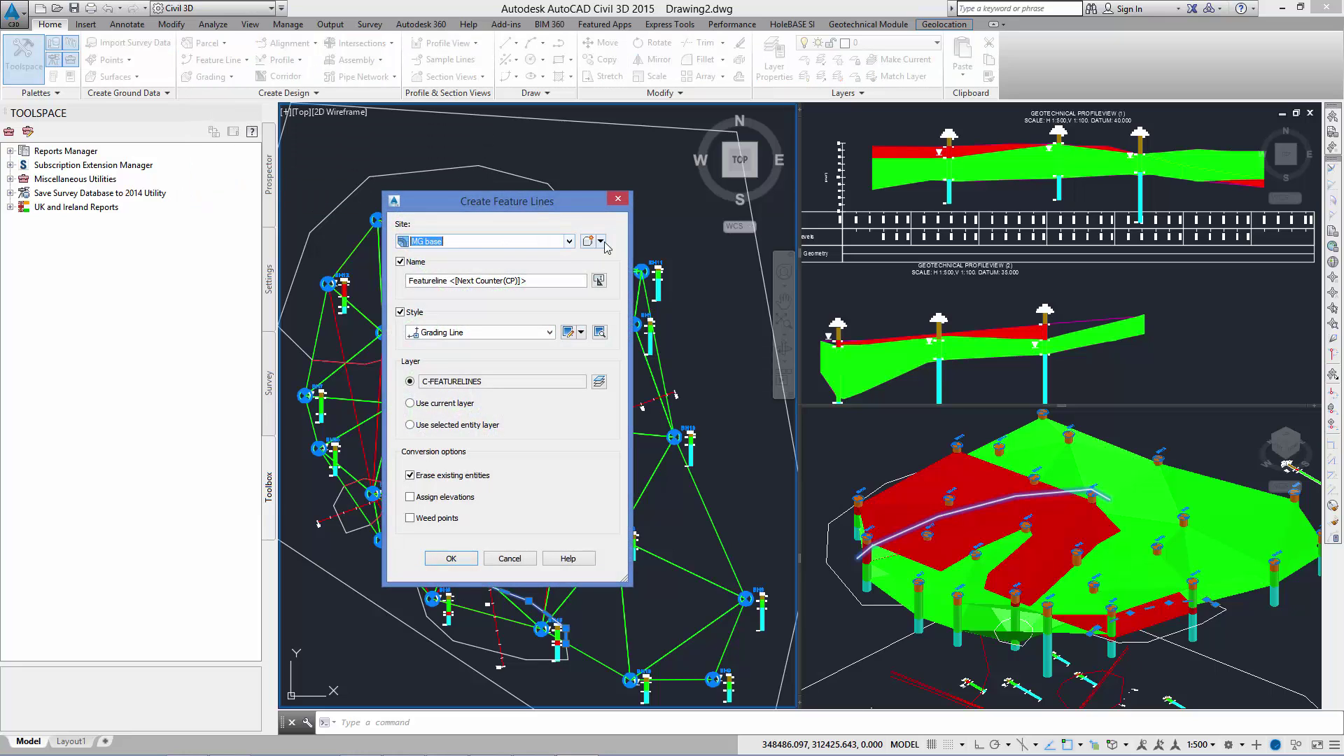
{"action": "left_click", "coordinate": [601, 241]}
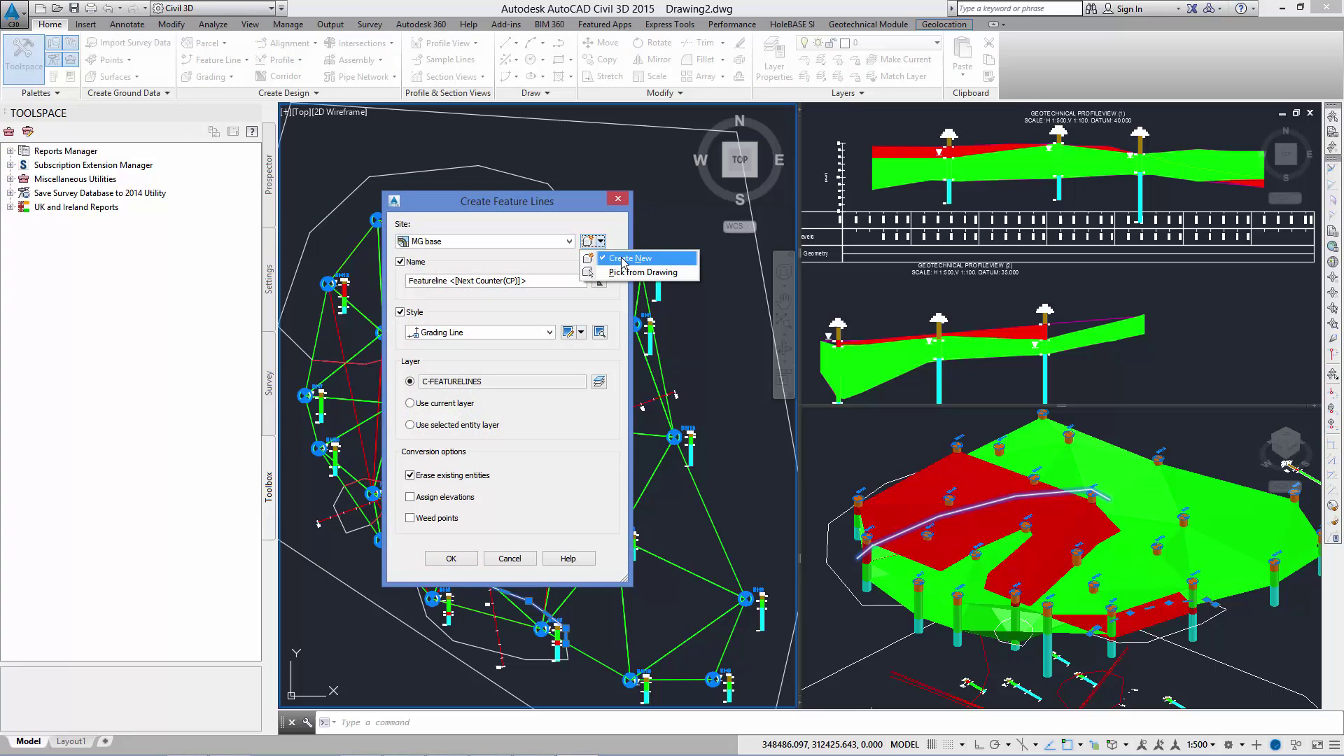
{"action": "left_click", "coordinate": [620, 259]}
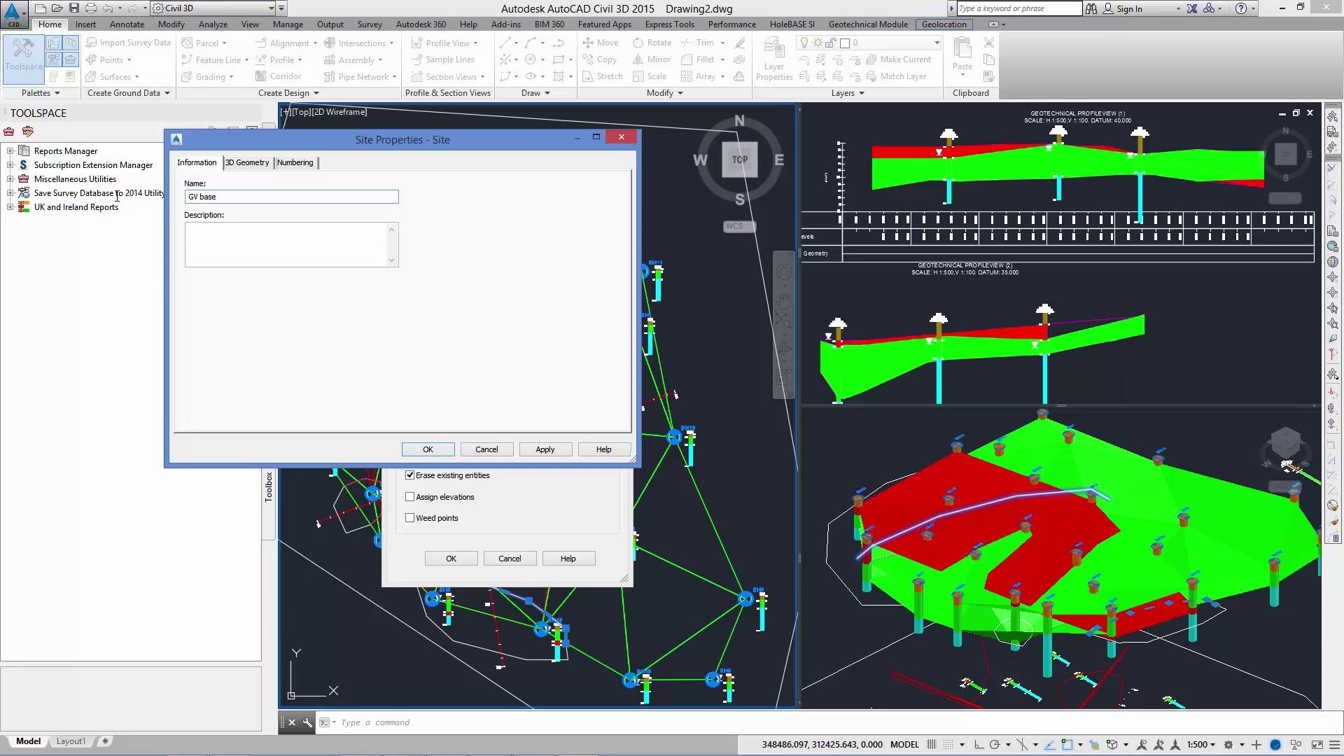
{"action": "left_click", "coordinate": [427, 450]}
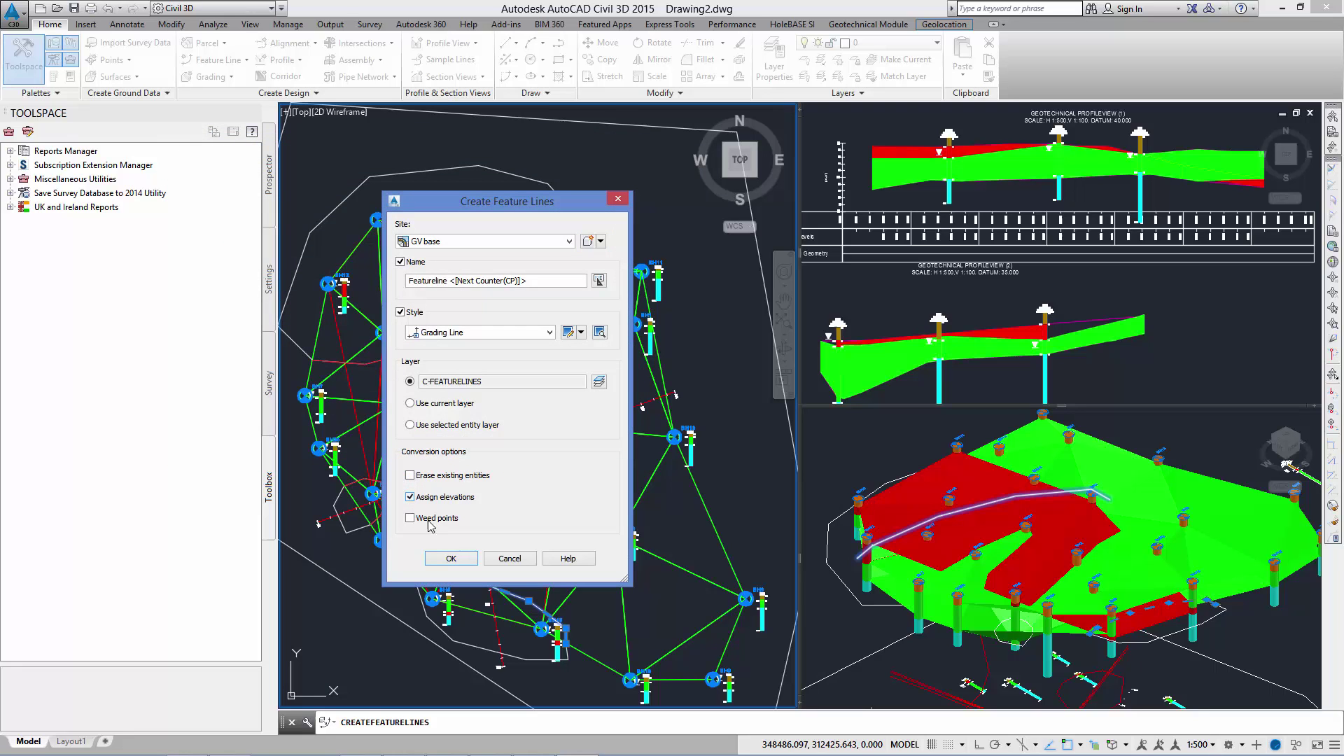
{"action": "left_click", "coordinate": [451, 558]}
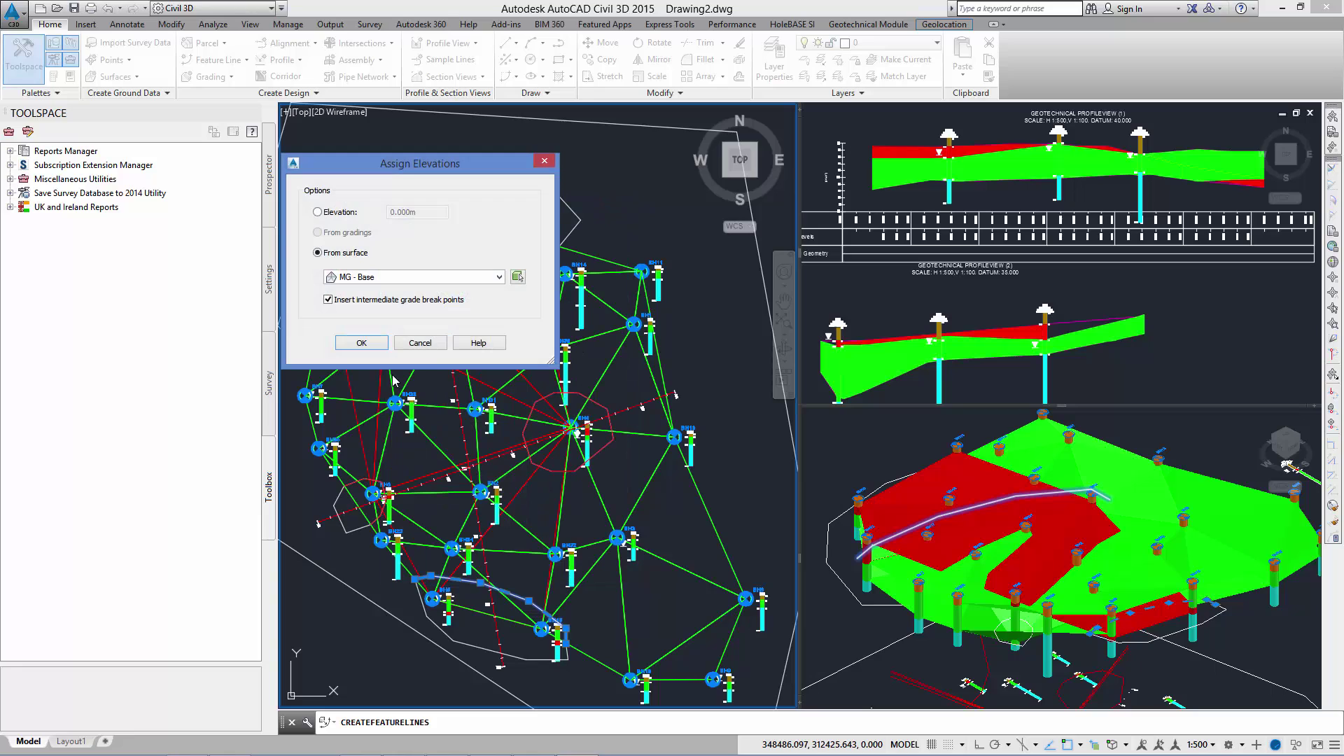
{"action": "left_click", "coordinate": [462, 285]}
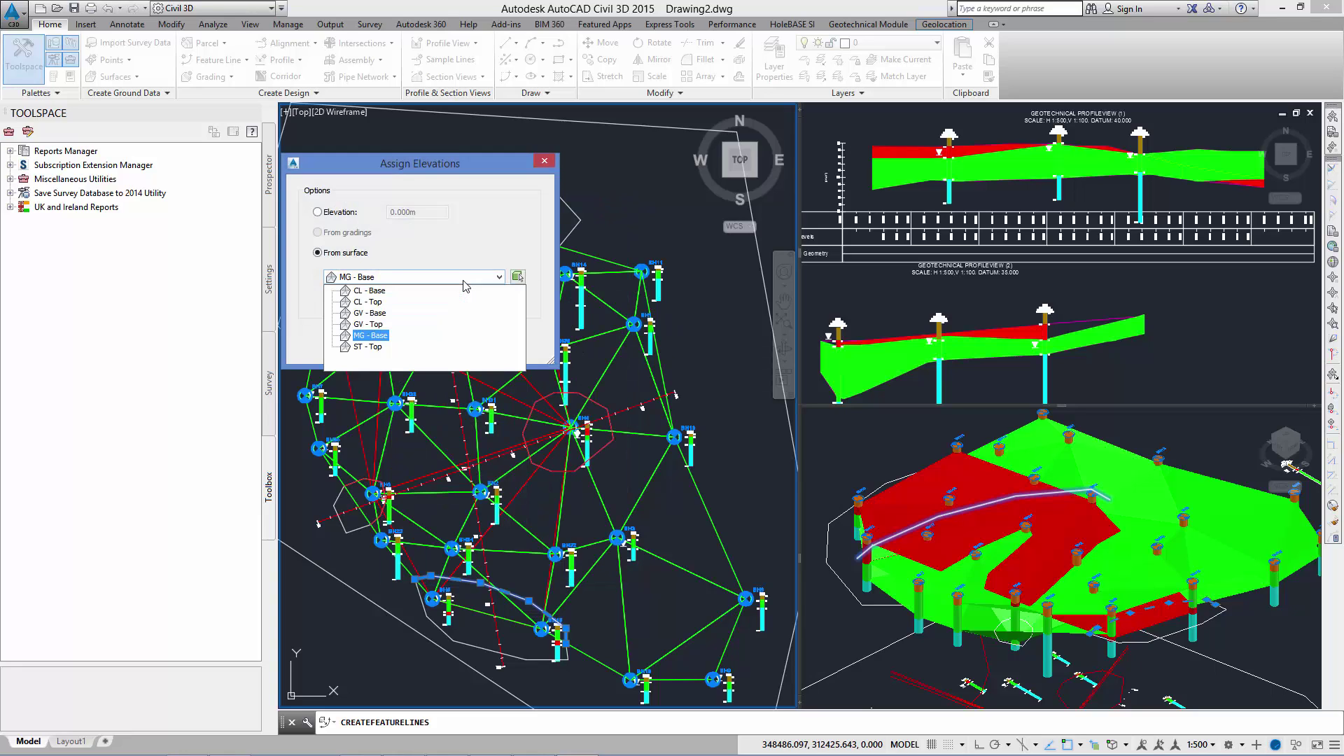
{"action": "left_click", "coordinate": [378, 314]}
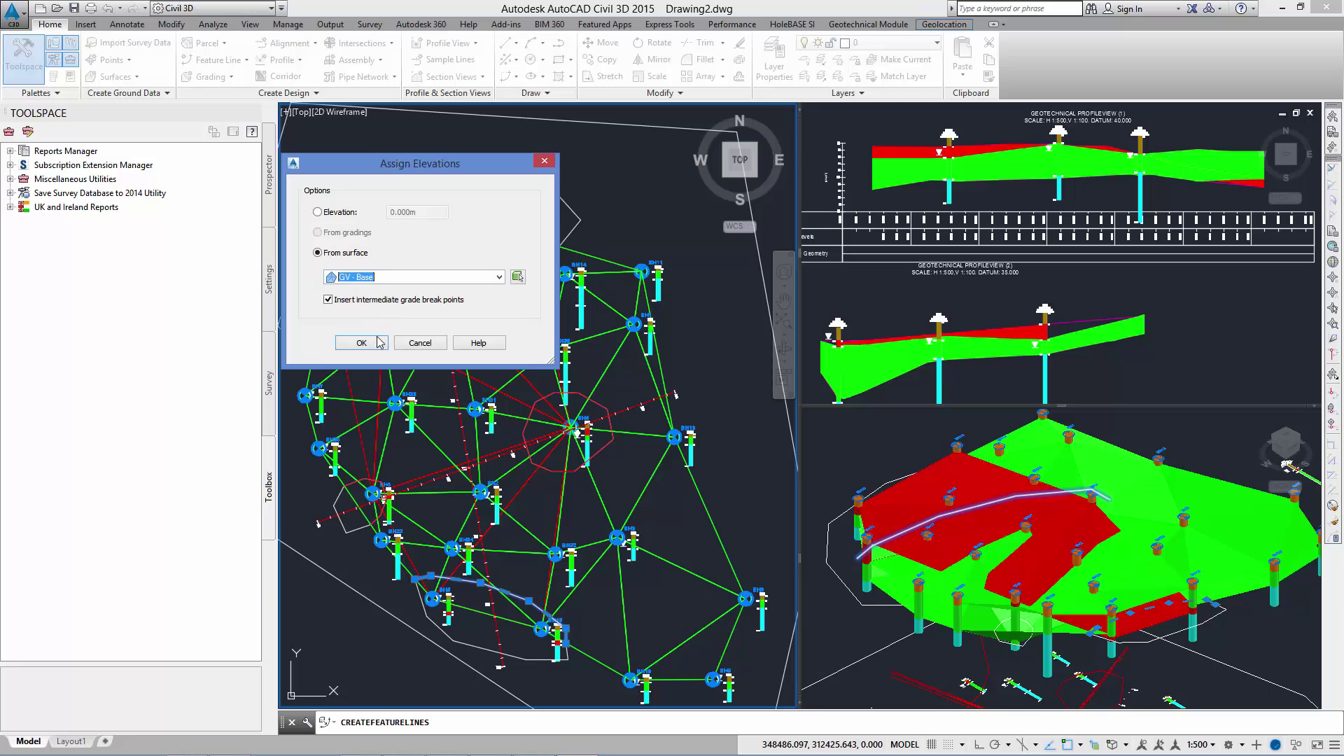
{"action": "left_click", "coordinate": [369, 345]}
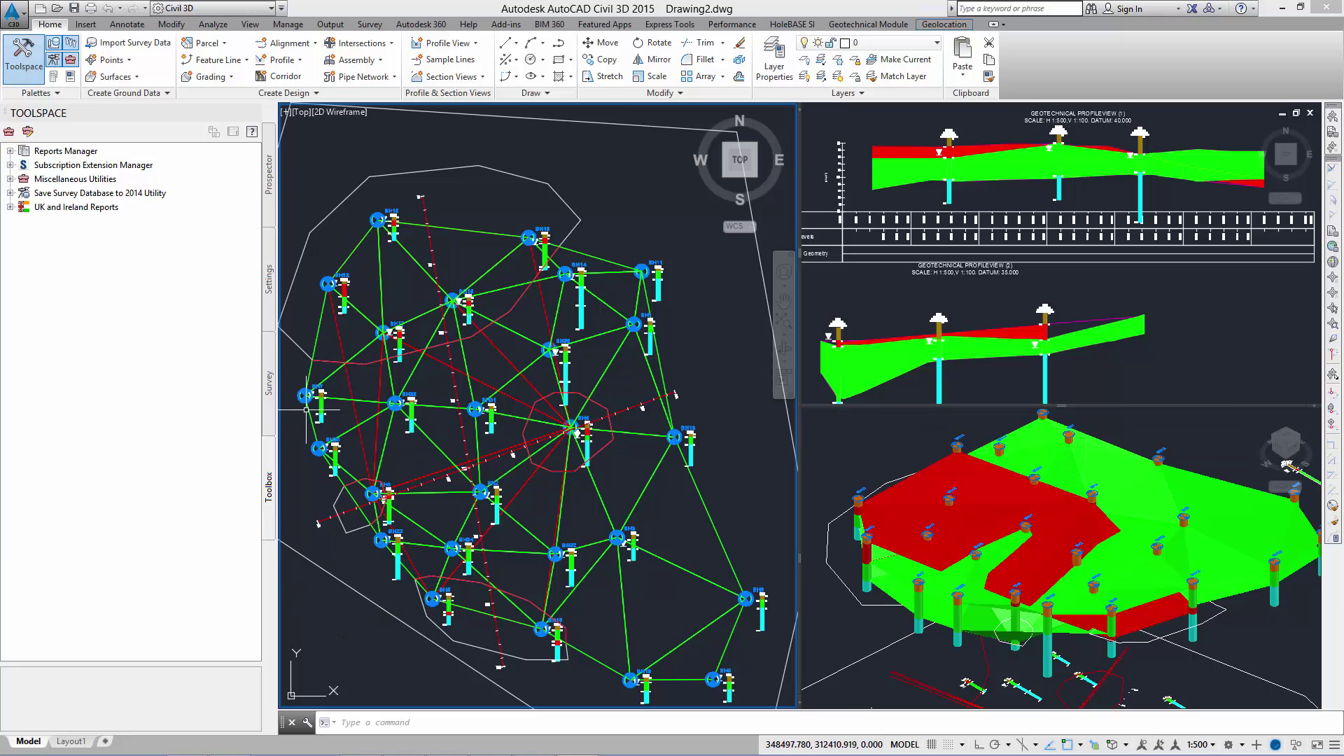
Step: Select the curved lens, diagonal and octagonal feature lines, picking feature lines over overlapping polylines
{"action": "left_click", "coordinate": [325, 363]}
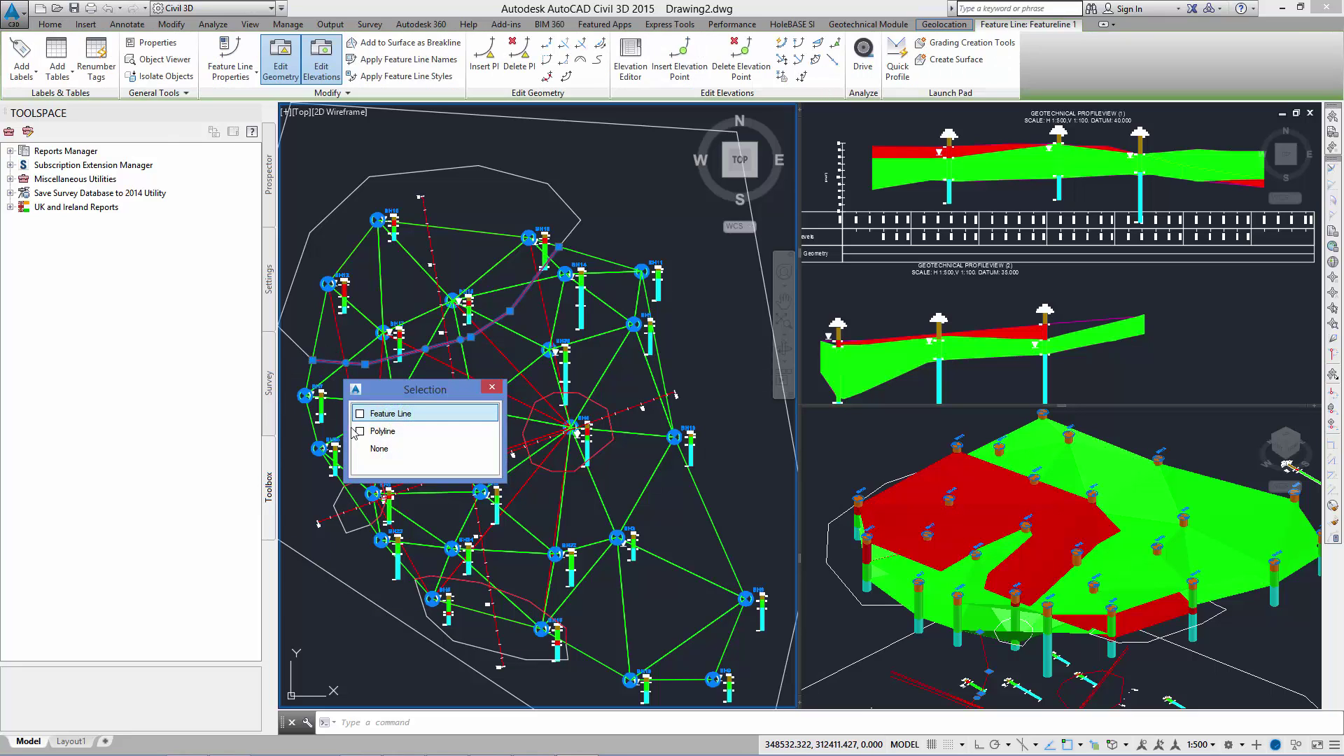
{"action": "left_click", "coordinate": [384, 413]}
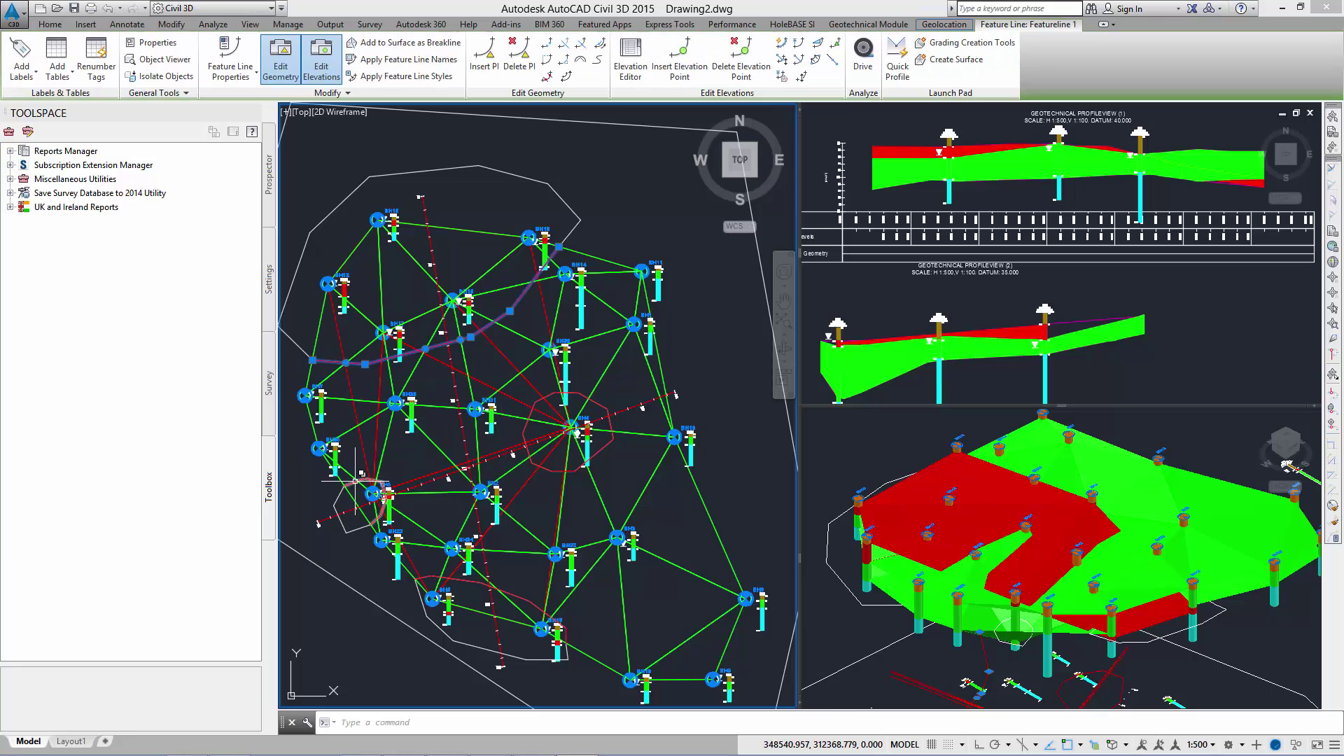
{"action": "left_click", "coordinate": [393, 494]}
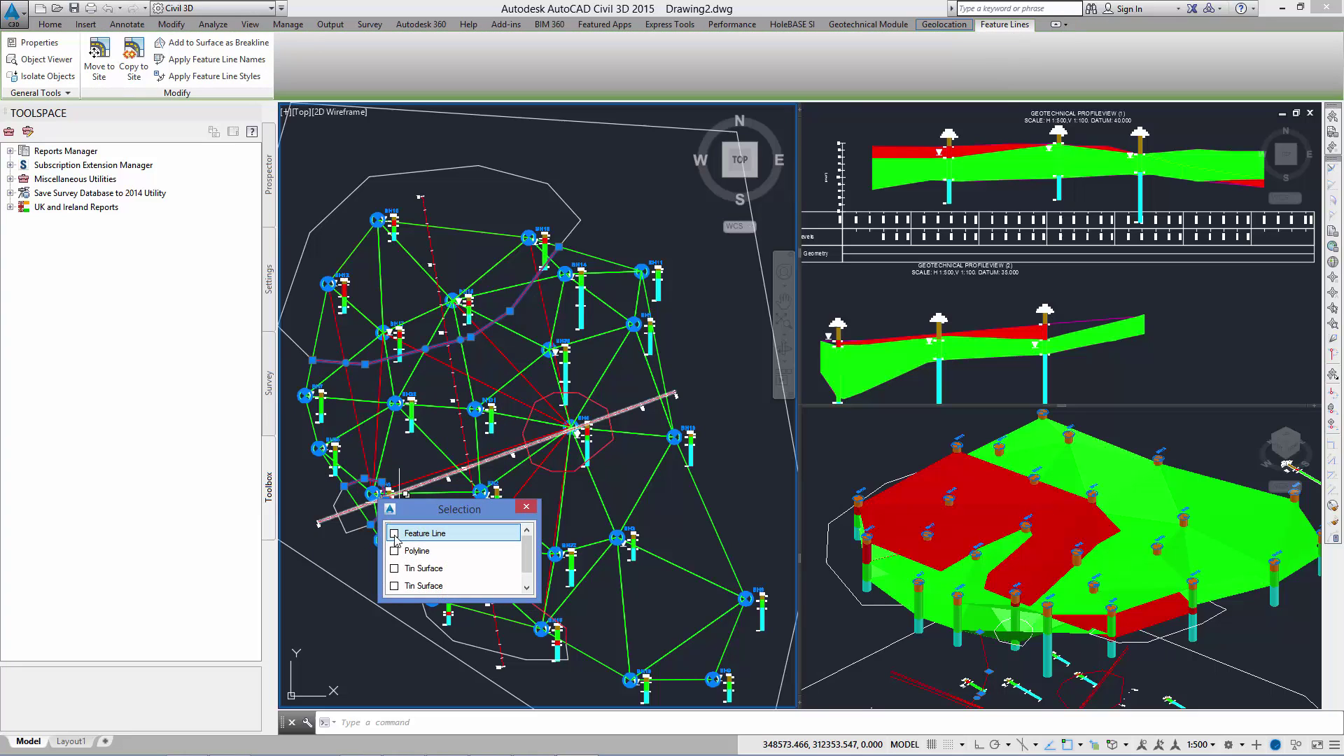
{"action": "left_click", "coordinate": [394, 533]}
{"action": "left_click", "coordinate": [587, 400]}
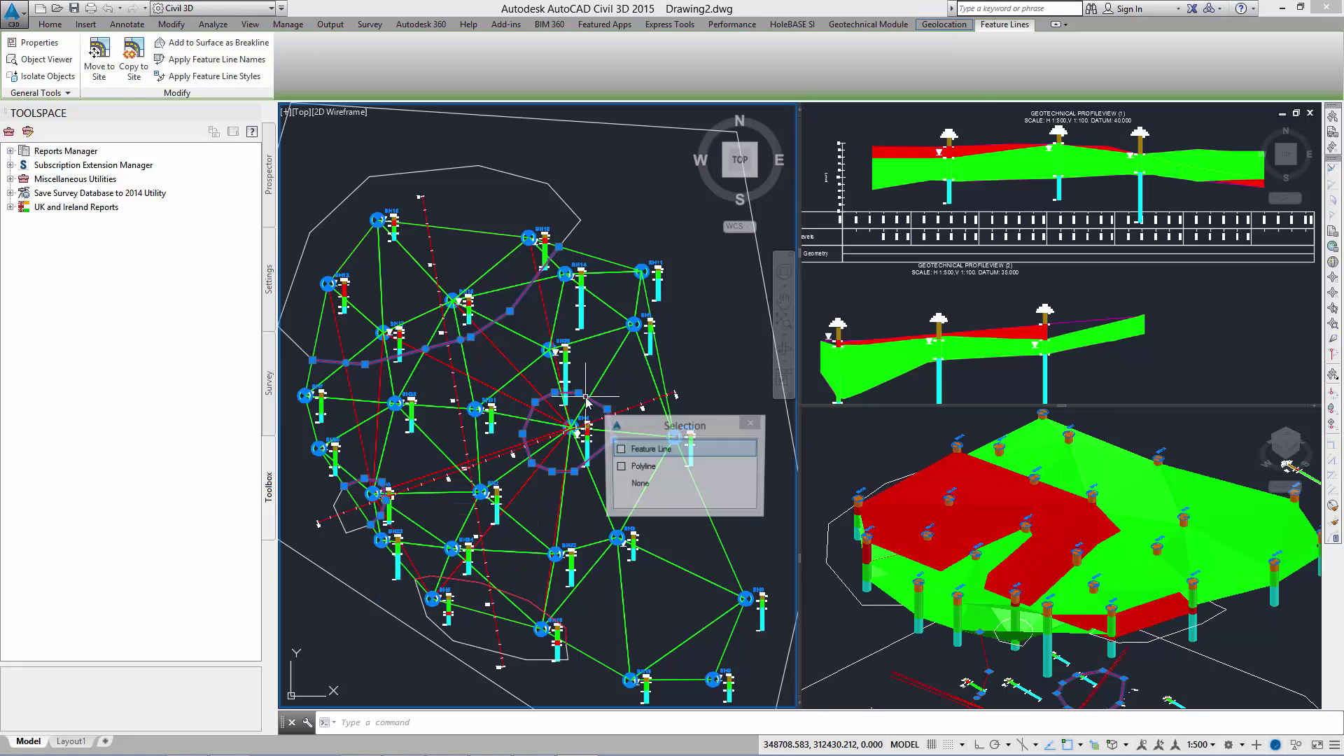
{"action": "left_click", "coordinate": [619, 451]}
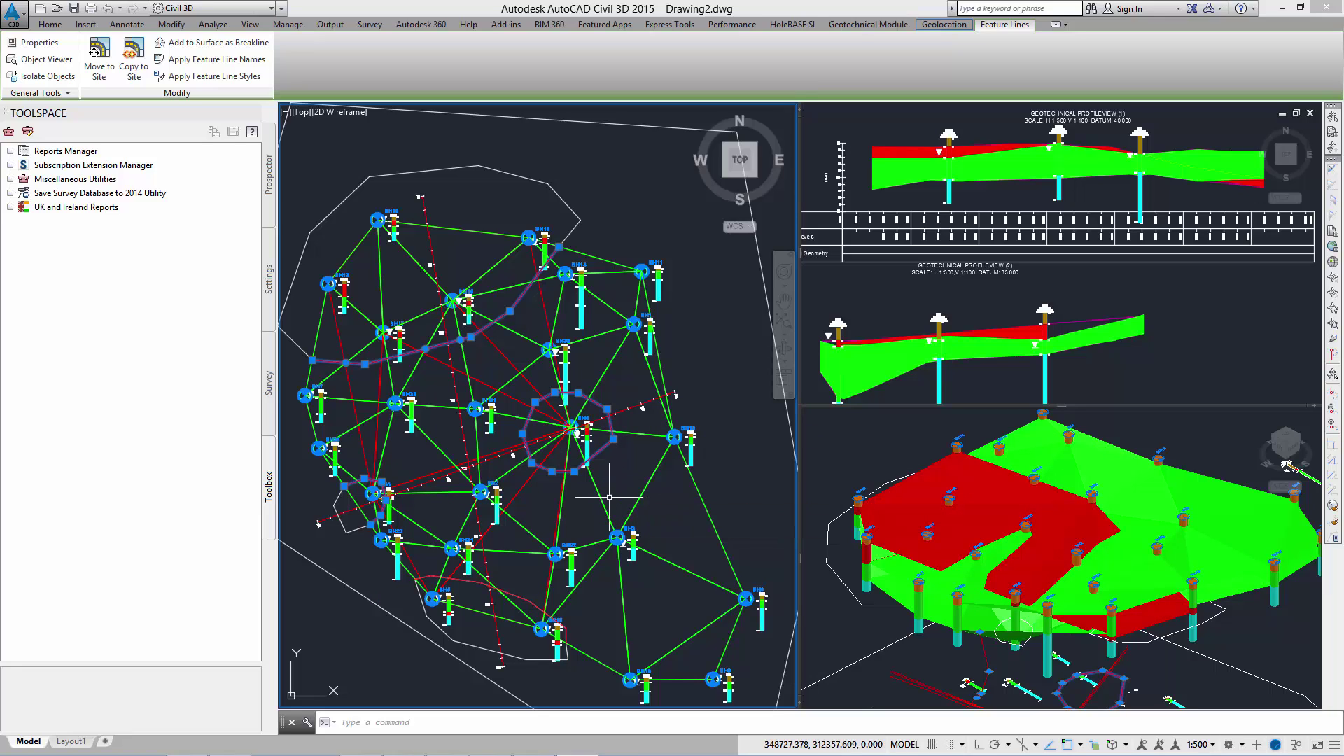
Step: Add the selected feature lines as breaklines to the MG - Base surface
{"action": "left_click", "coordinate": [209, 42]}
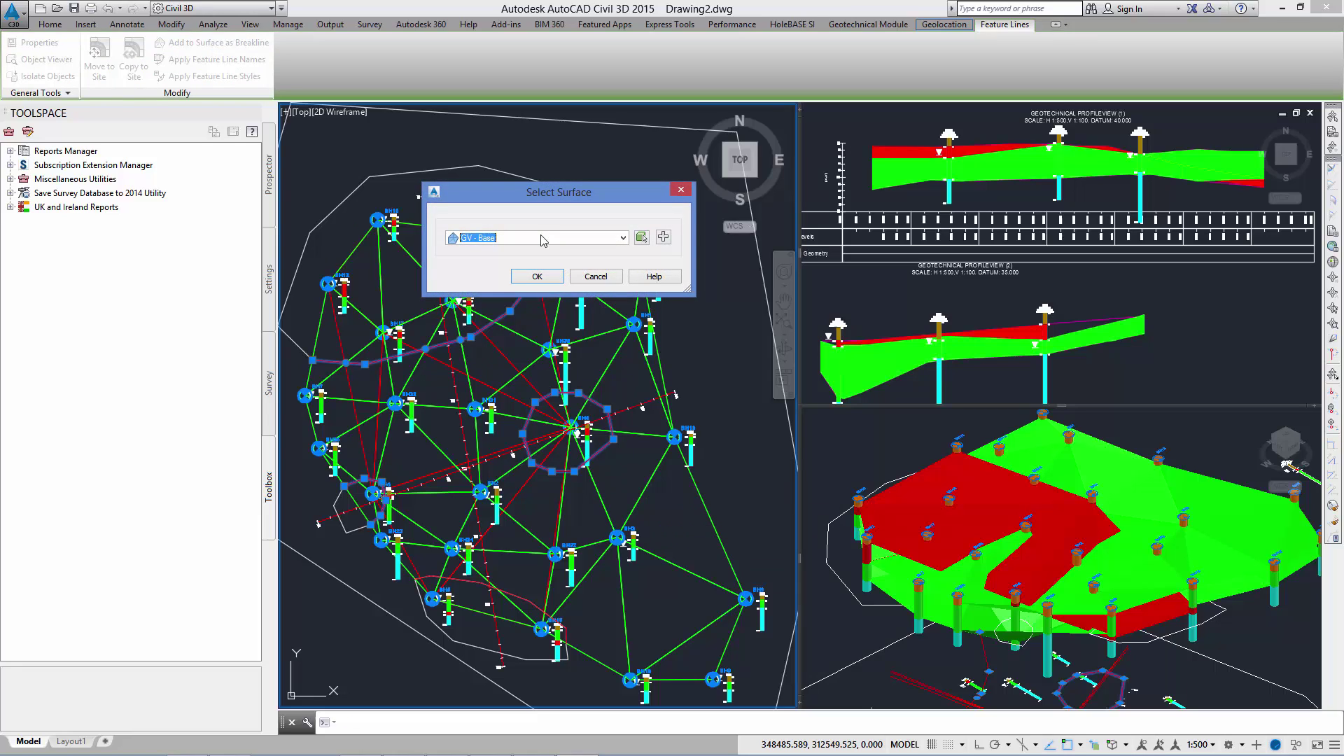
{"action": "left_click", "coordinate": [543, 239]}
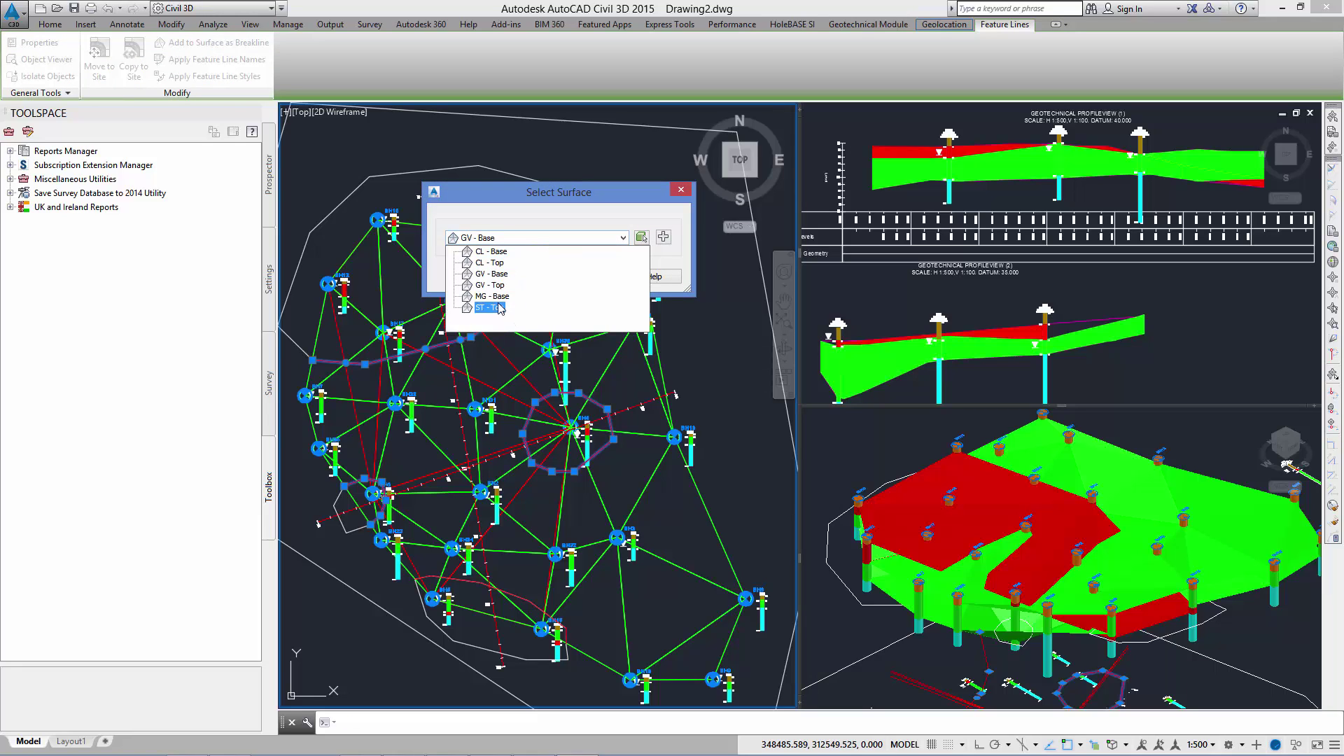
{"action": "left_click", "coordinate": [492, 274]}
{"action": "left_click", "coordinate": [542, 279]}
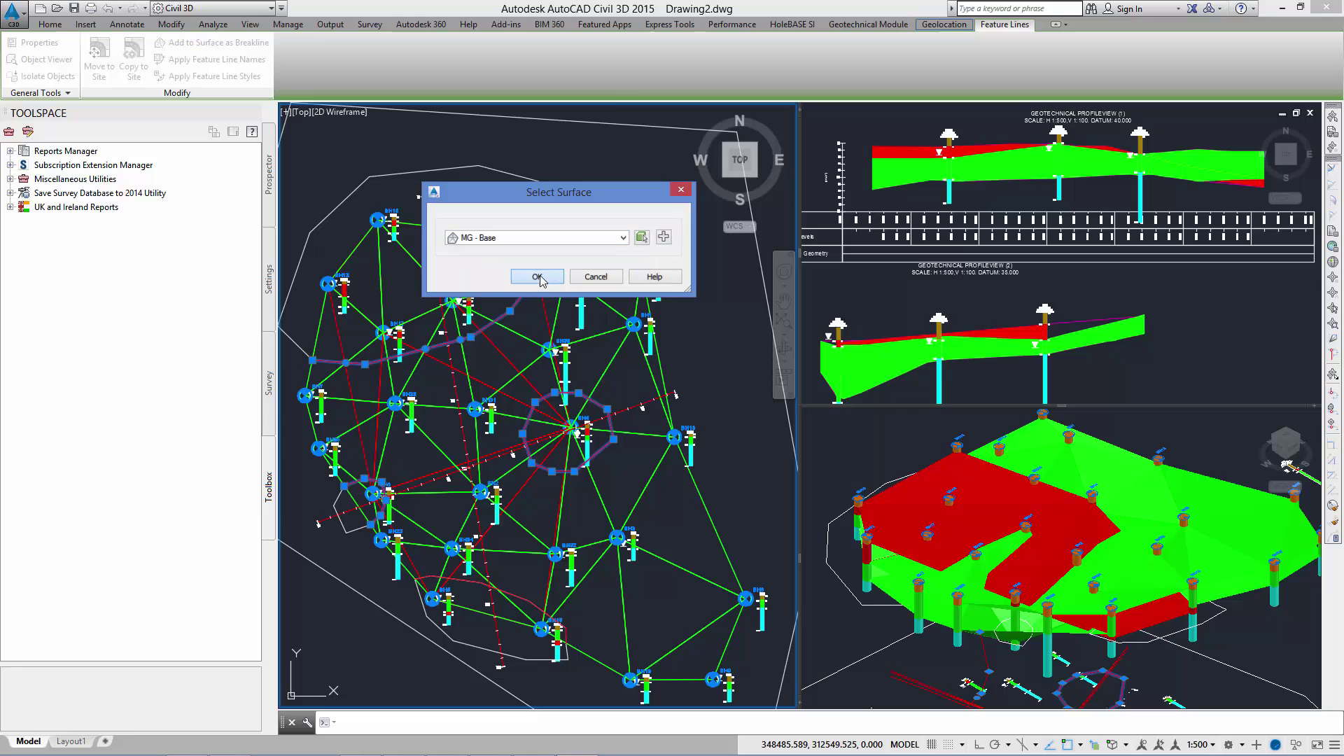
{"action": "left_click", "coordinate": [464, 366]}
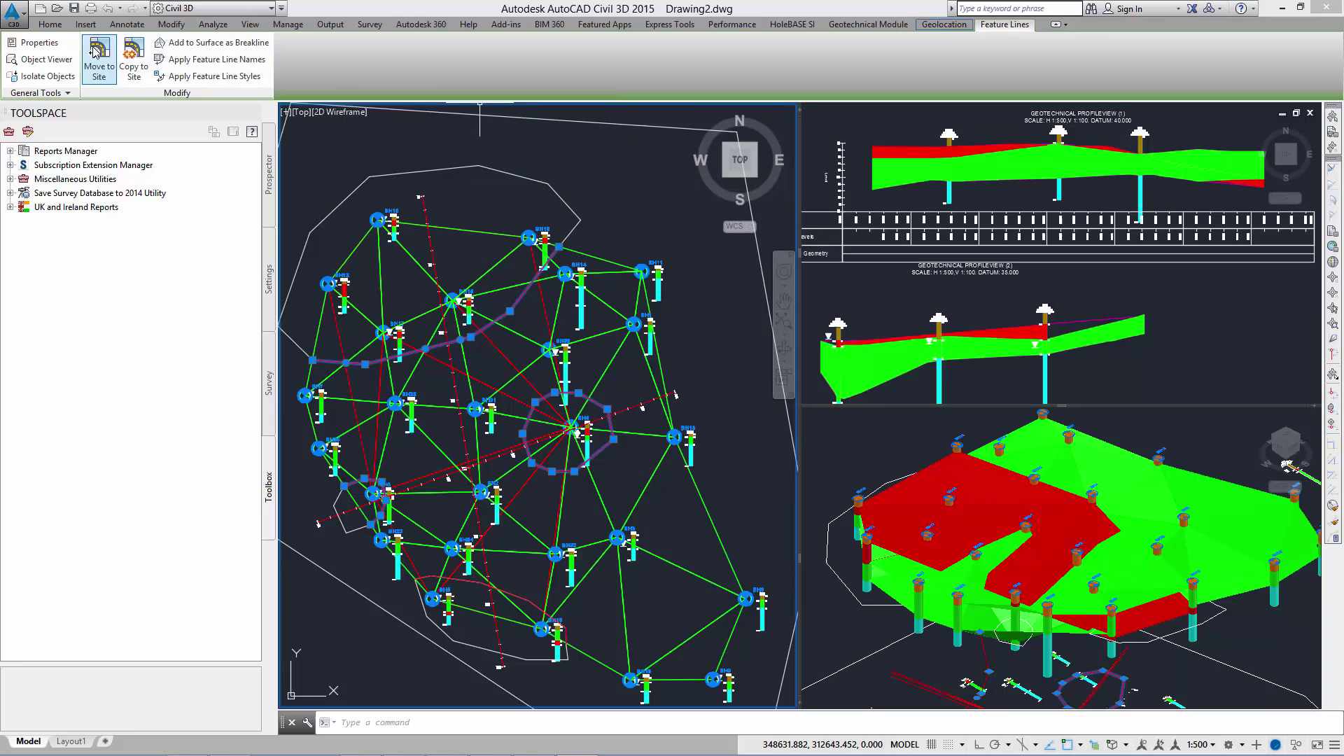
Step: Choose CL - Top as the target surface for the same breaklines
{"action": "left_click", "coordinate": [203, 42]}
{"action": "left_click", "coordinate": [499, 238]}
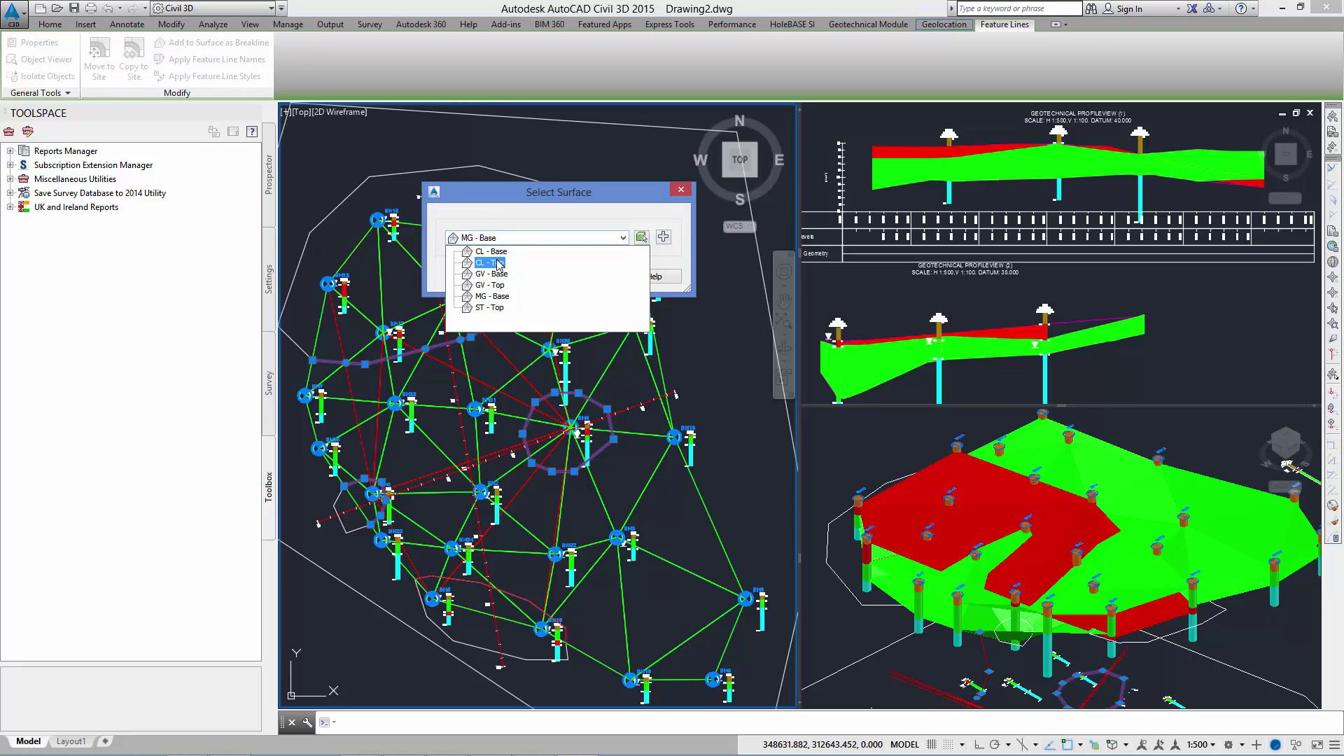
{"action": "left_click", "coordinate": [490, 263]}
{"action": "left_click", "coordinate": [537, 277]}
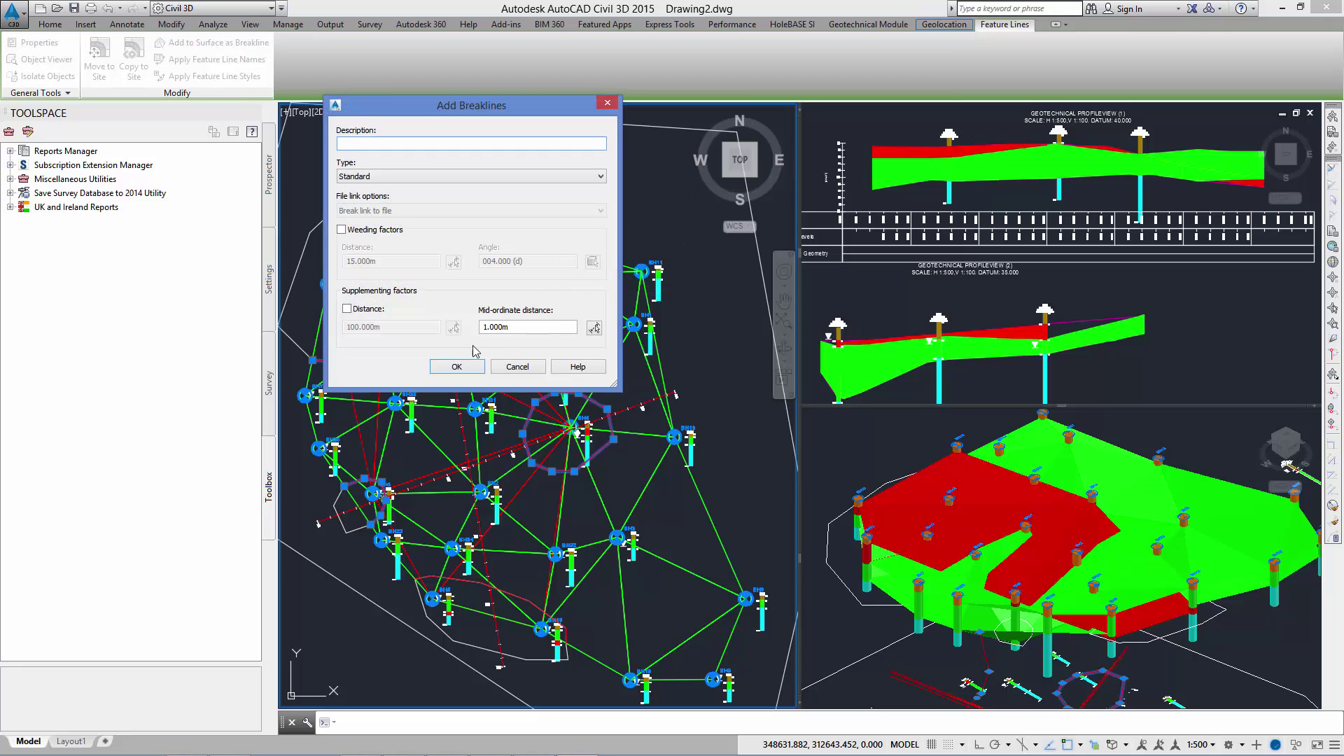
Step: Finish the CL - Top breaklines, then add the lines as breaklines to one more surface
{"action": "left_click", "coordinate": [457, 367]}
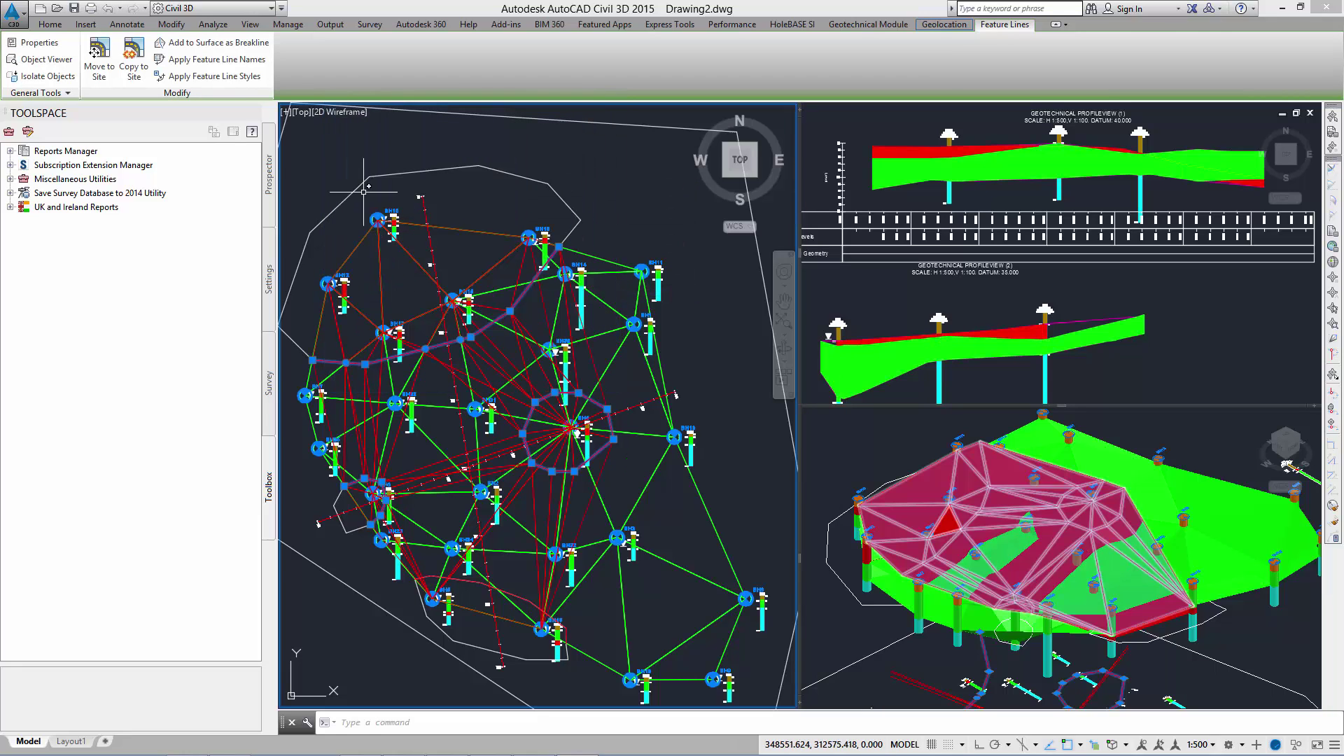
{"action": "left_click", "coordinate": [228, 44]}
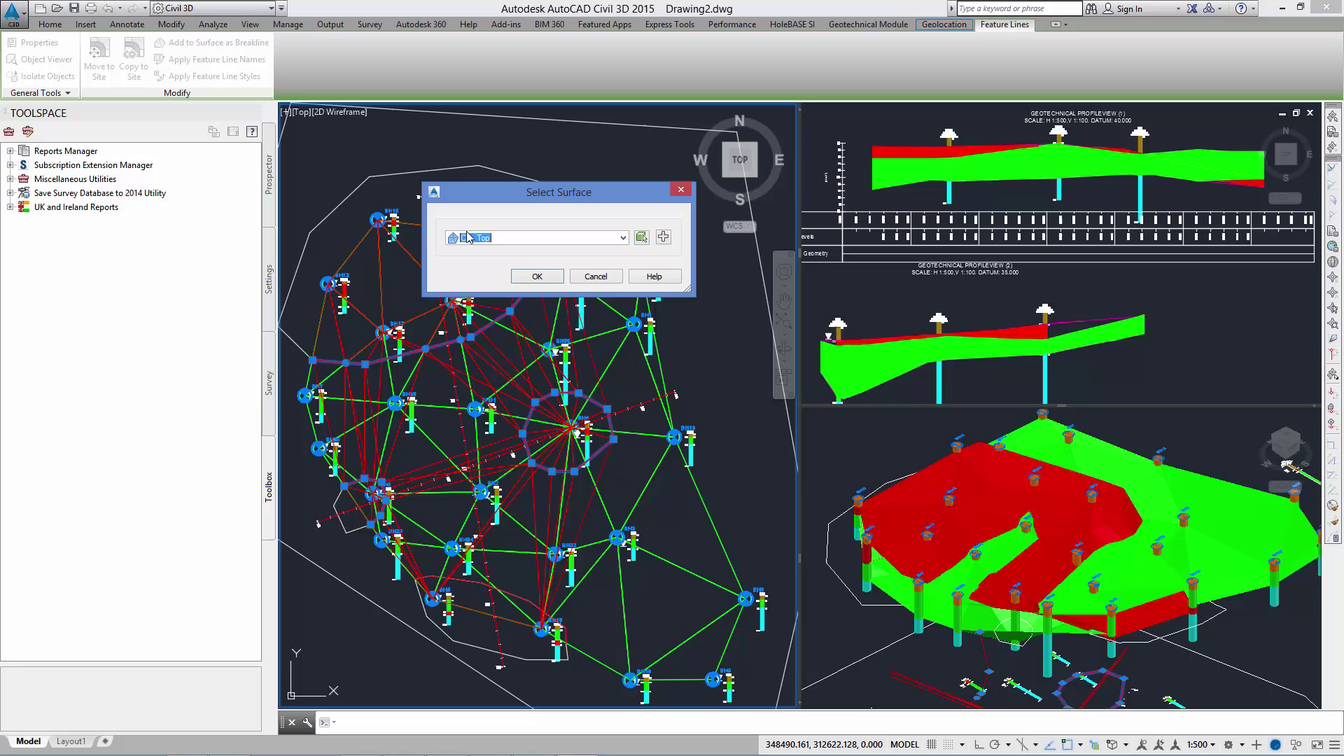
{"action": "left_click", "coordinate": [469, 238]}
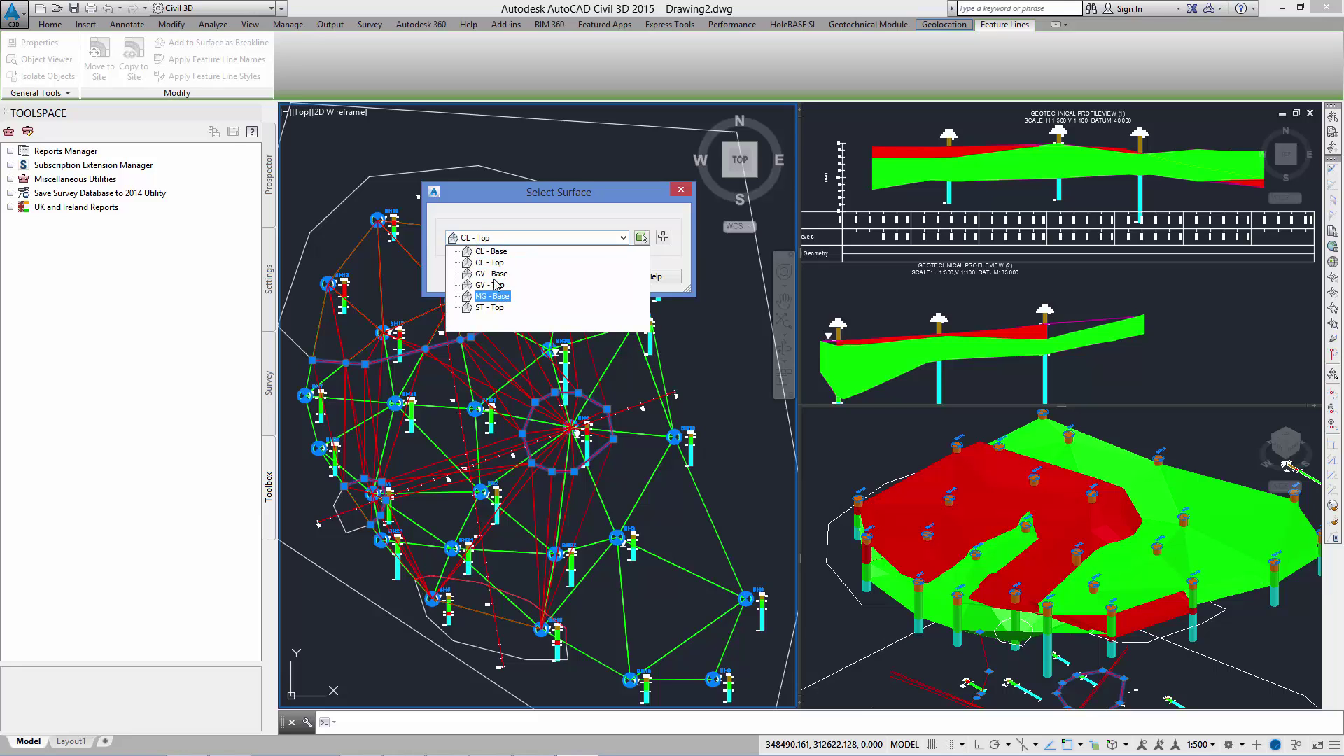
{"action": "left_click", "coordinate": [492, 252]}
{"action": "left_click", "coordinate": [536, 277]}
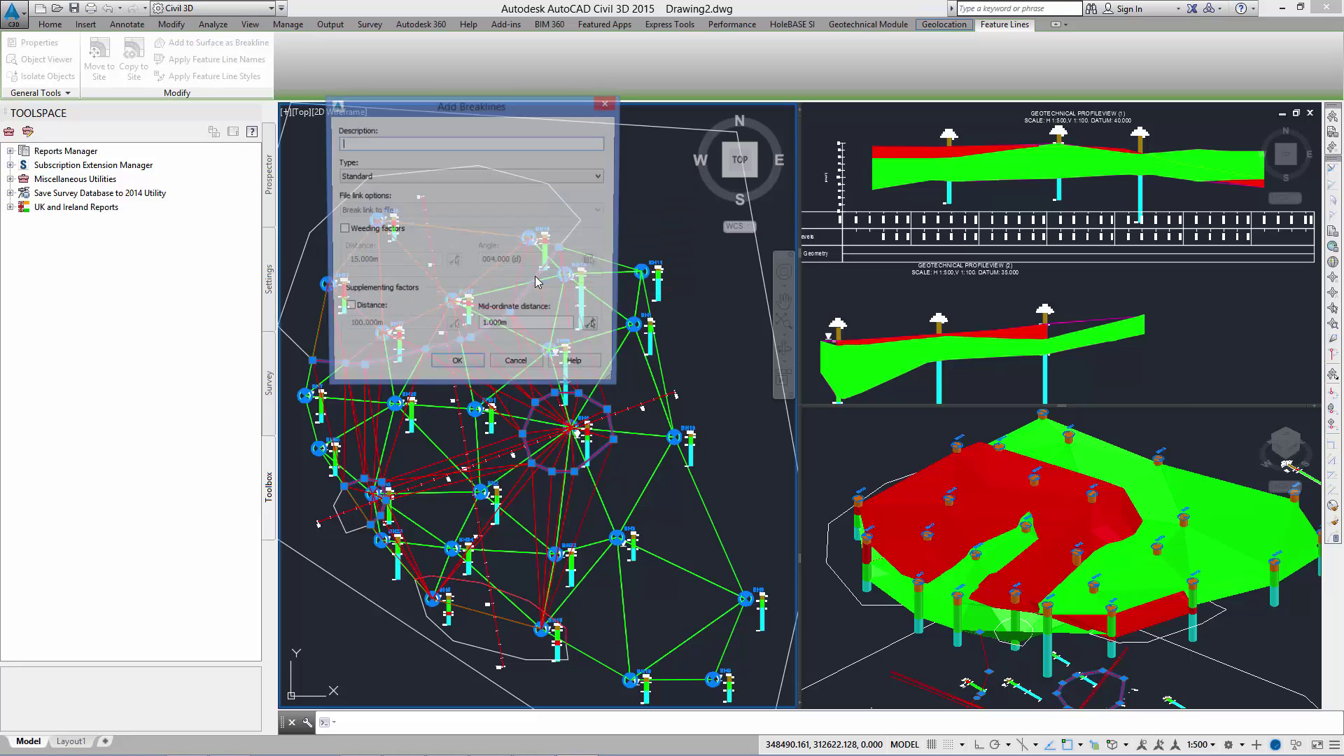
{"action": "left_click", "coordinate": [467, 366]}
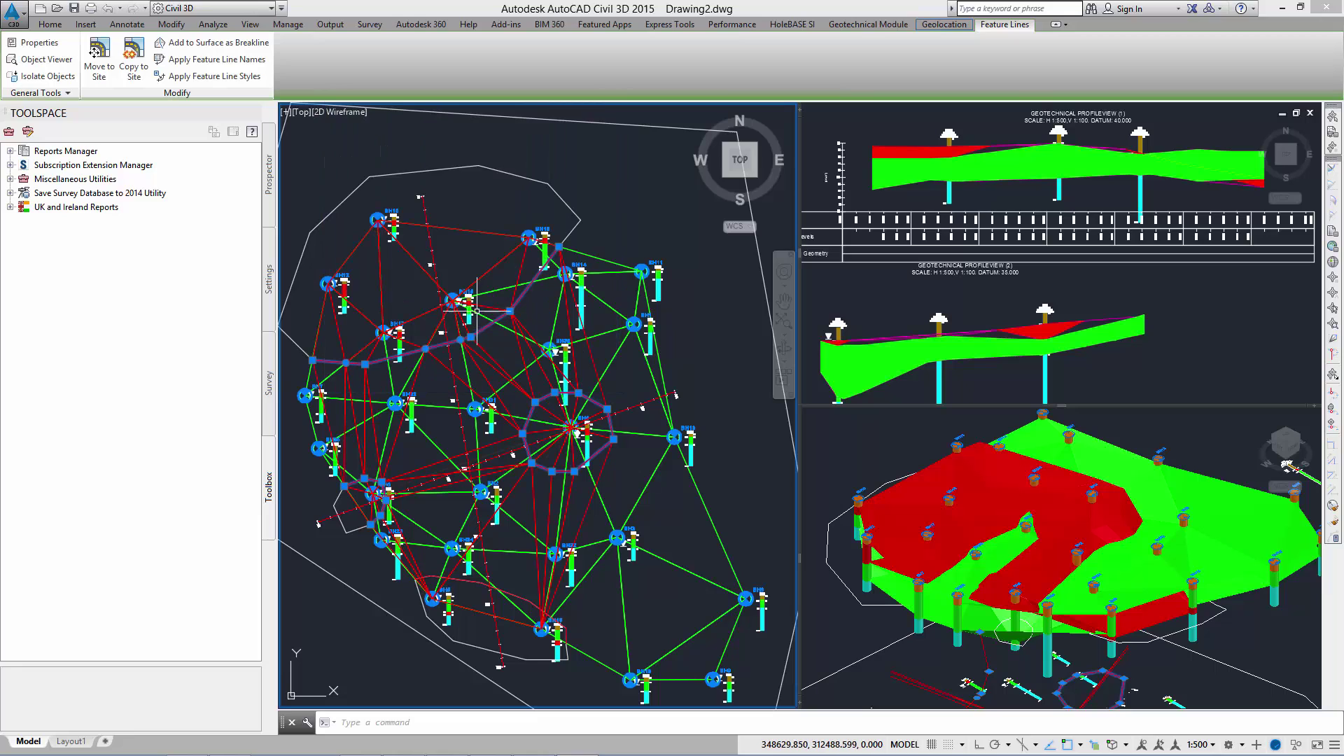
Step: Add the feature lines as breaklines to the GV - Top surface
{"action": "left_click", "coordinate": [198, 45]}
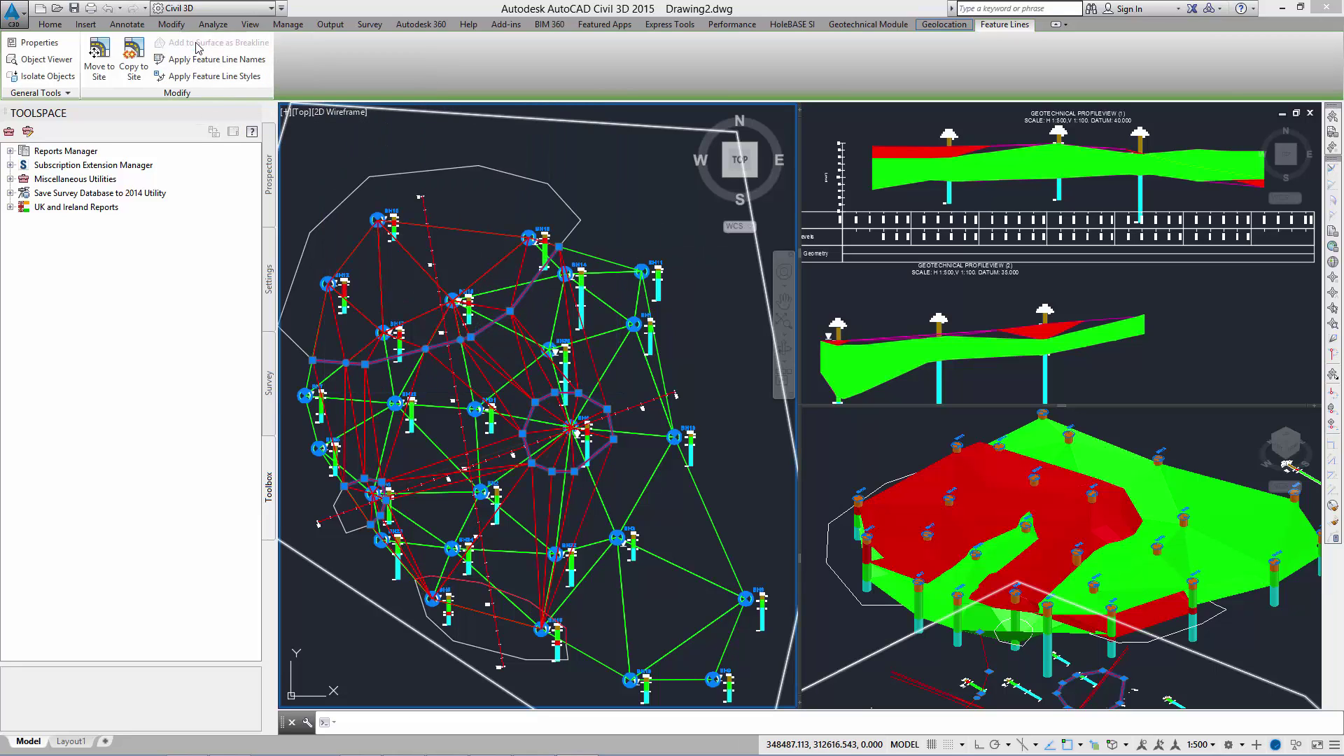
{"action": "left_click", "coordinate": [495, 239]}
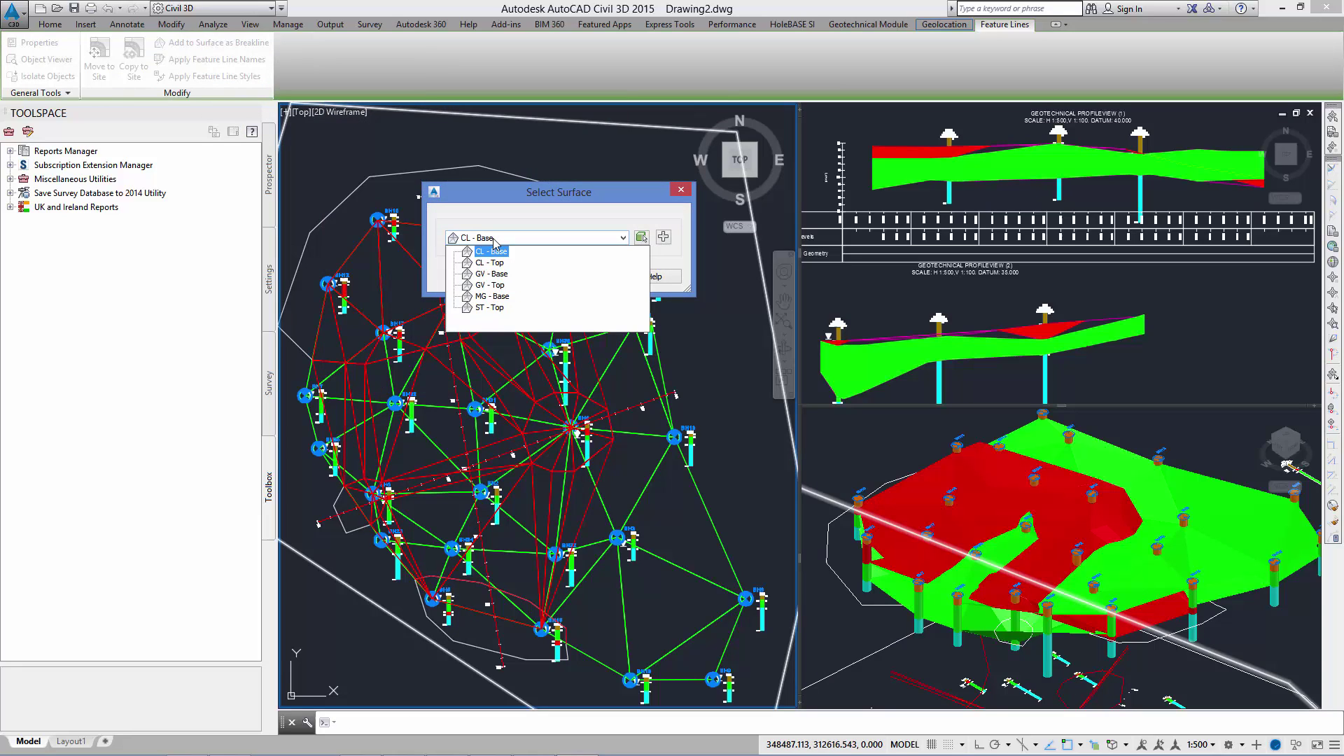
{"action": "left_click", "coordinate": [494, 286]}
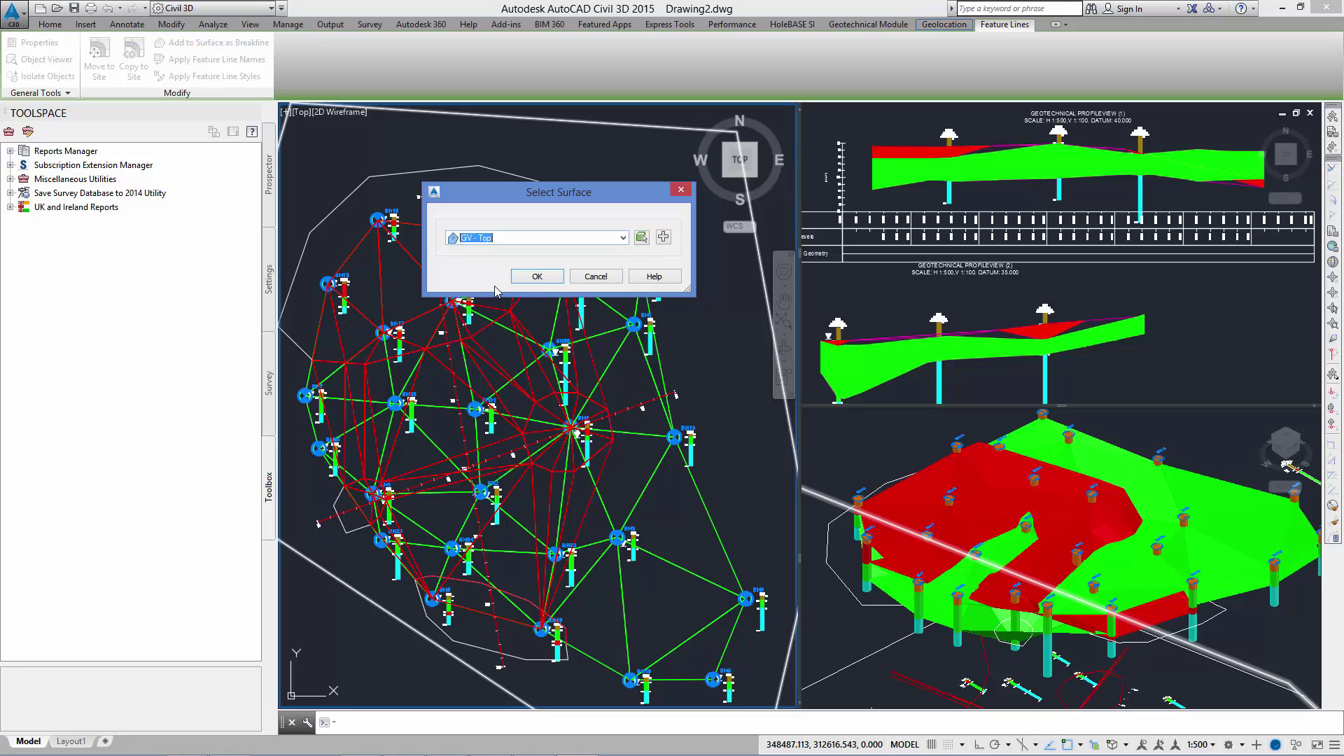
{"action": "left_click", "coordinate": [536, 277]}
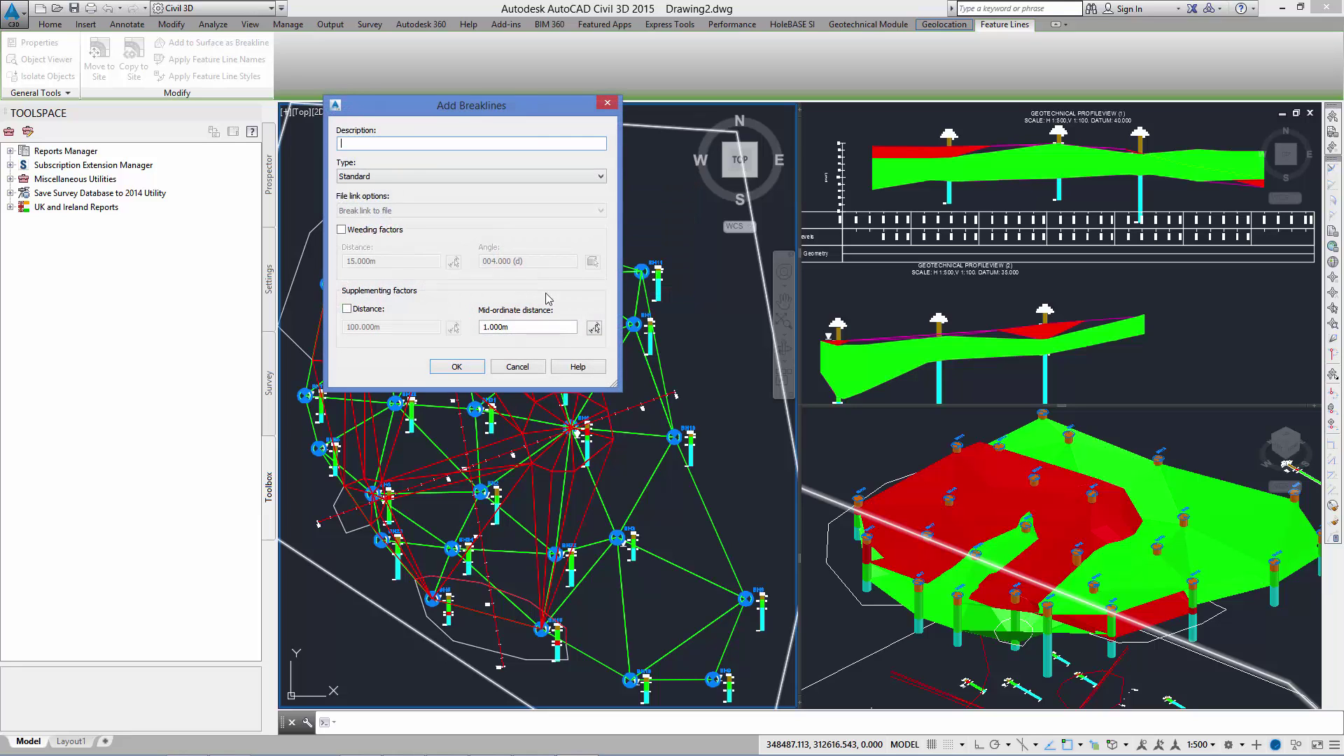
{"action": "left_click", "coordinate": [473, 370]}
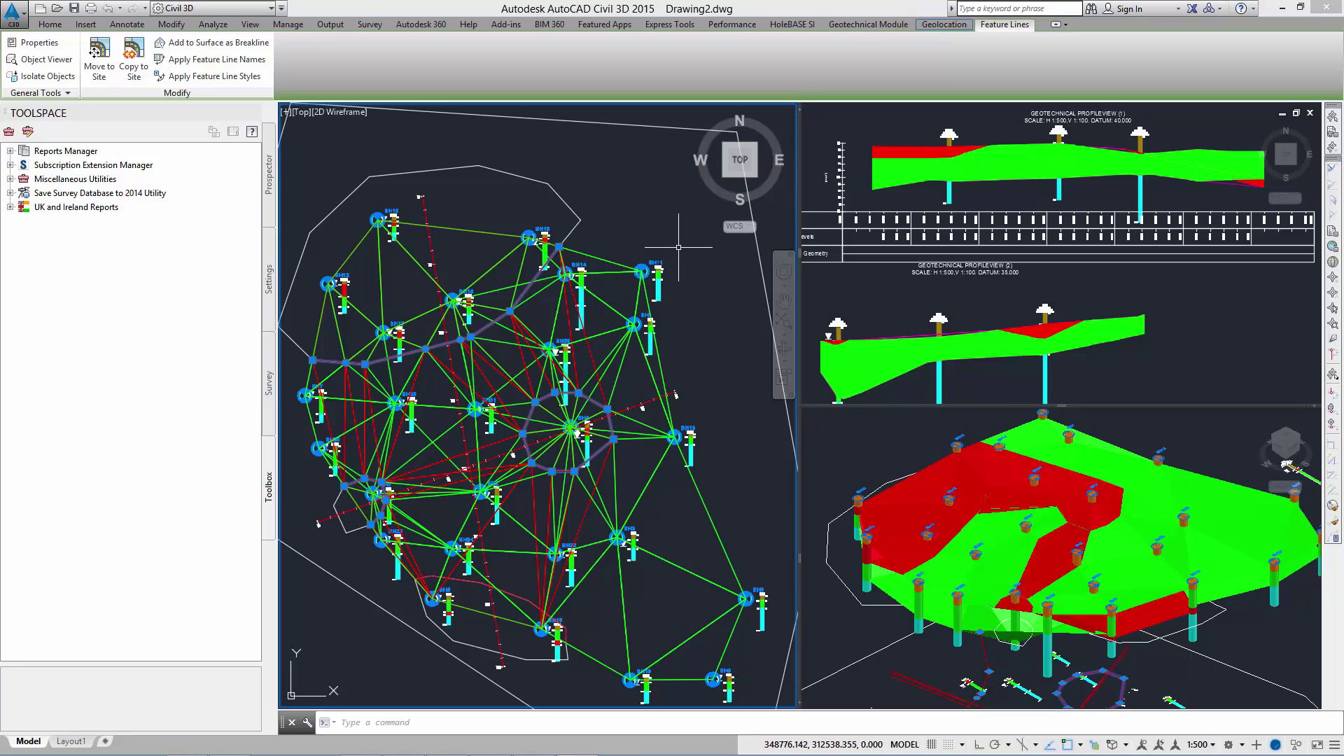
Step: Select the lower-left lens feature line and add it as a breakline to GV - Base
{"action": "key", "text": "Escape"}
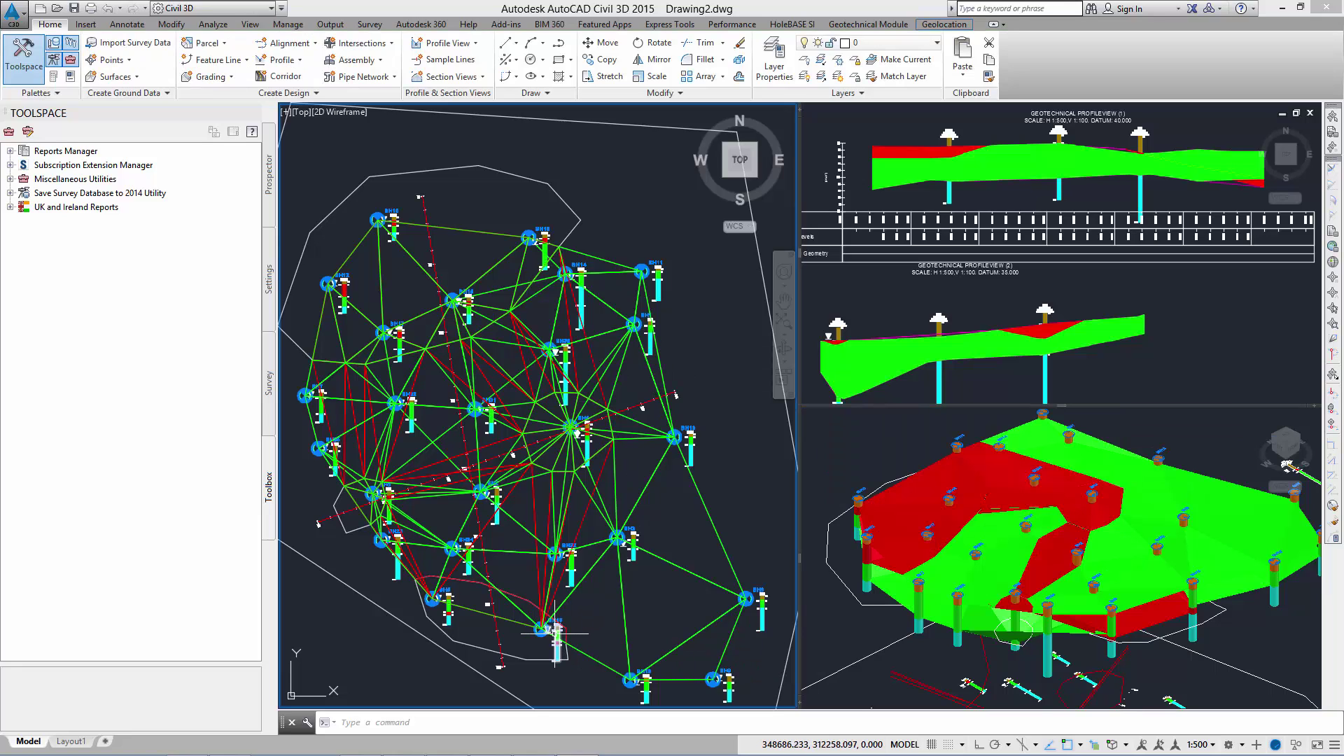
{"action": "left_click", "coordinate": [459, 580]}
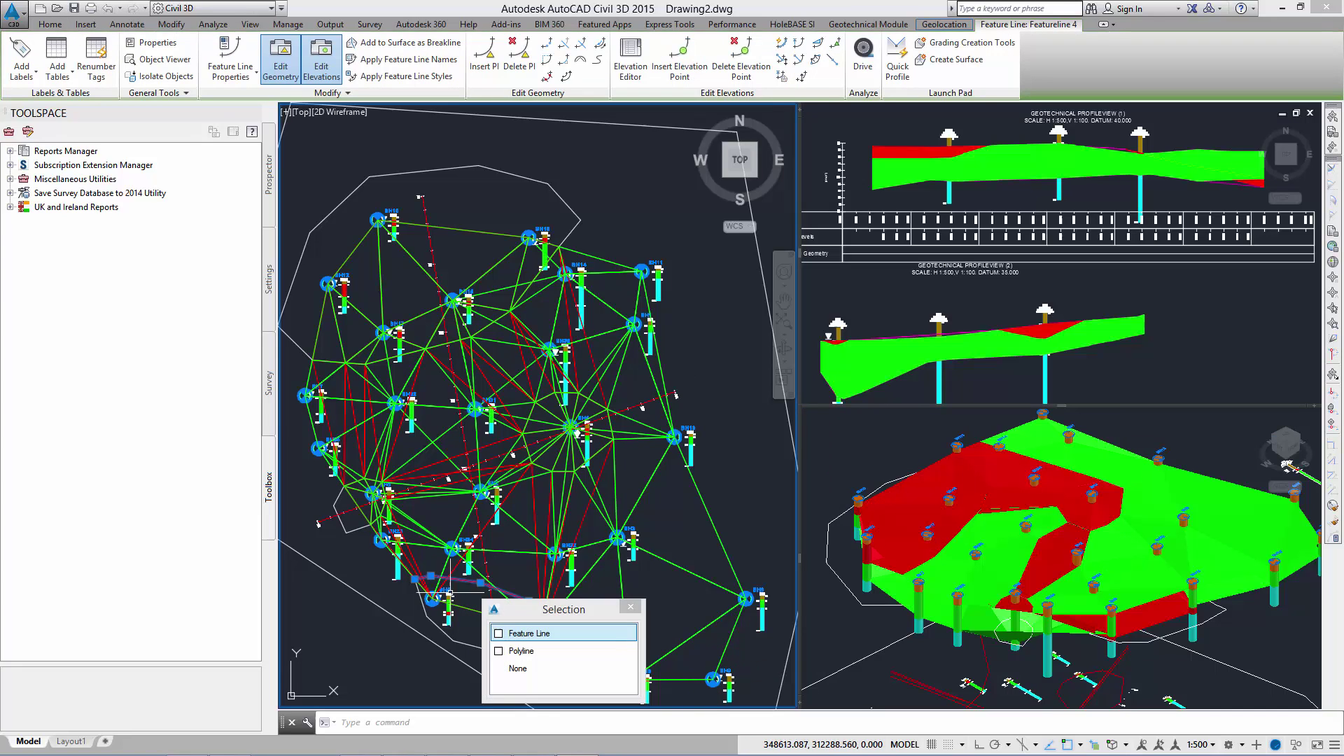
{"action": "left_click", "coordinate": [499, 634]}
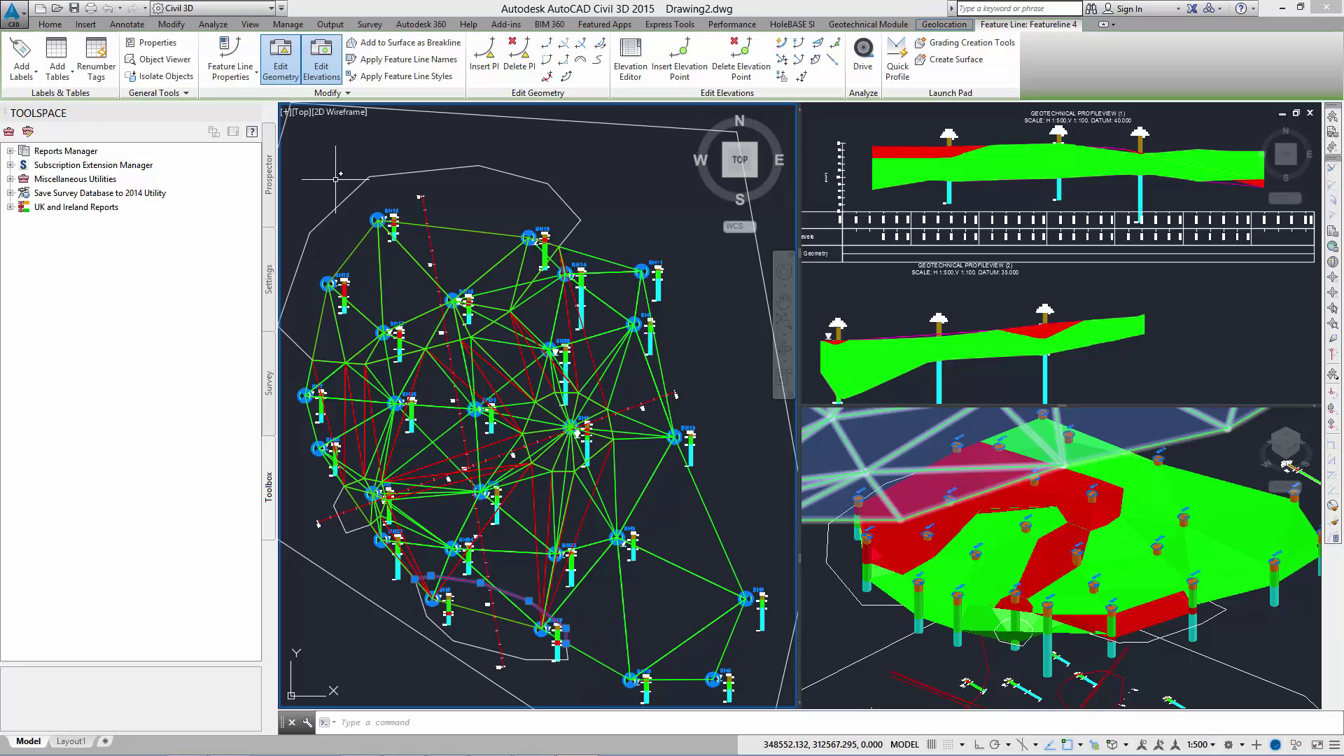
{"action": "left_click", "coordinate": [249, 77]}
{"action": "left_click", "coordinate": [280, 117]}
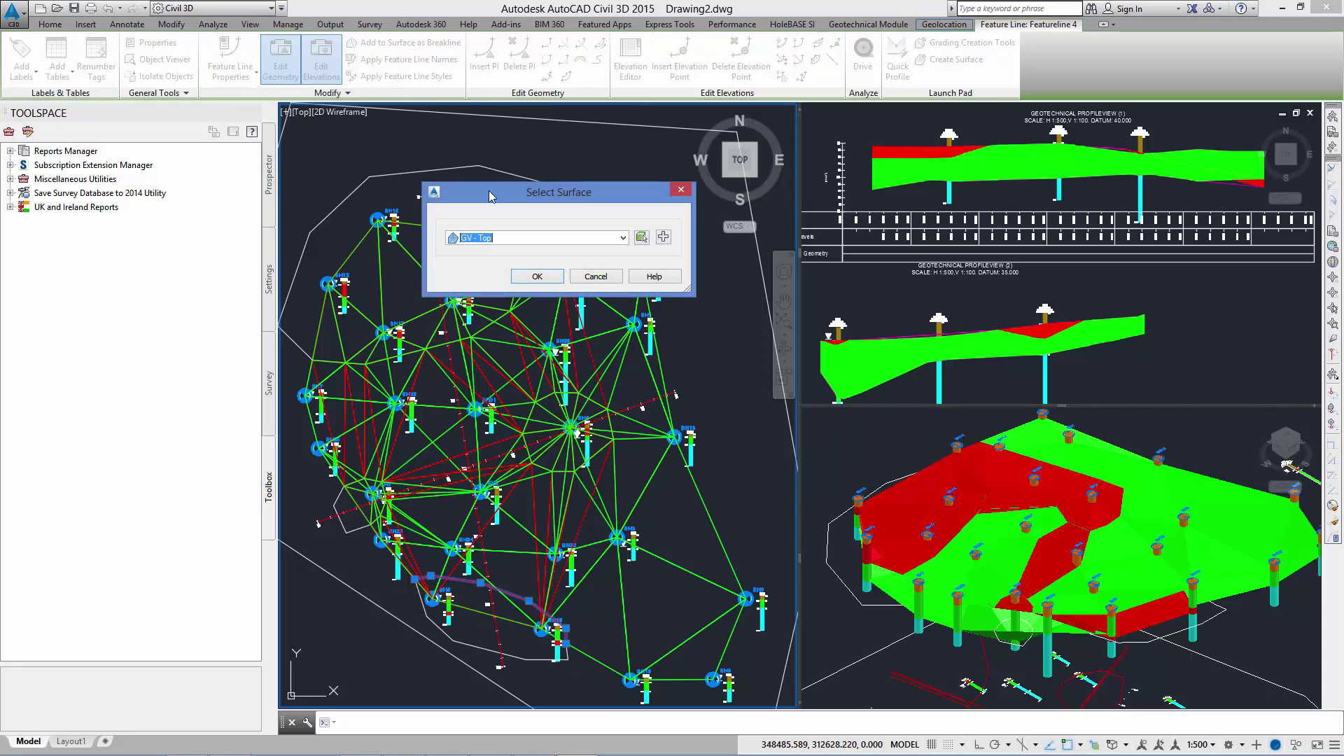
{"action": "left_click", "coordinate": [509, 239]}
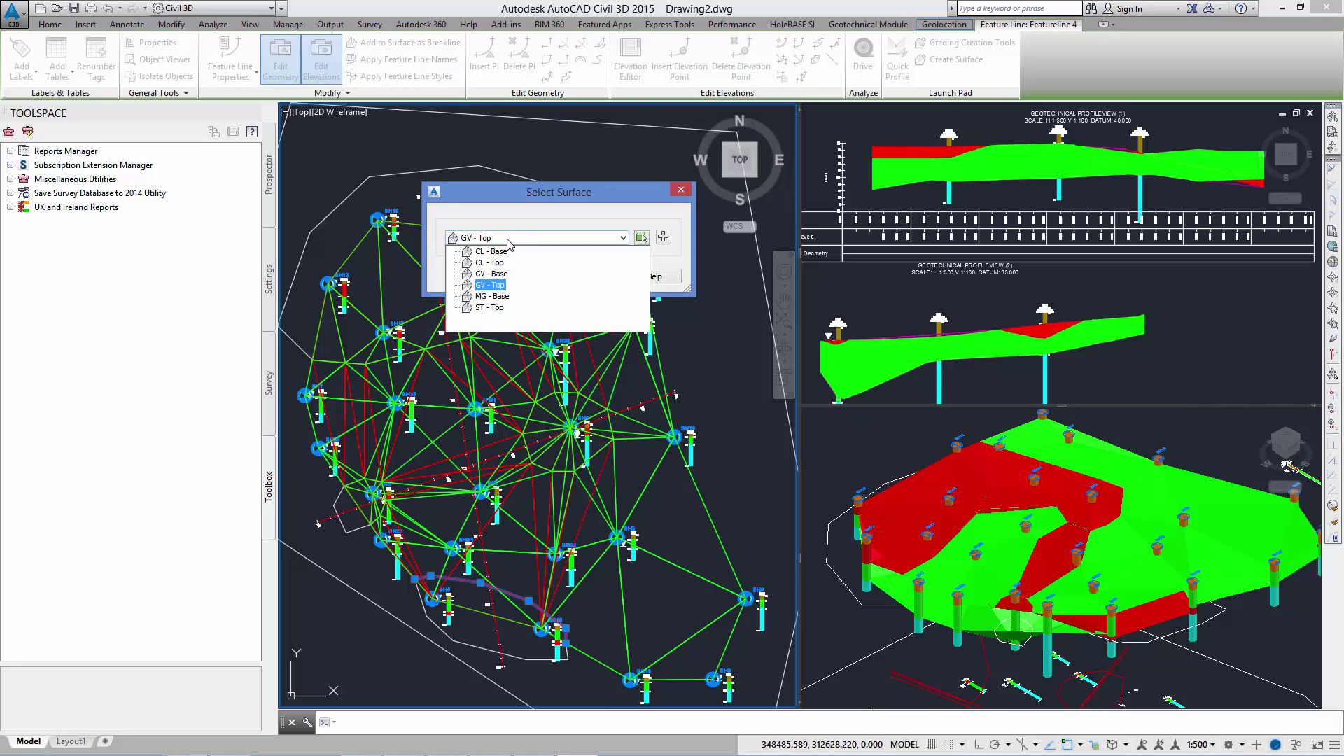
{"action": "left_click", "coordinate": [500, 274]}
{"action": "left_click", "coordinate": [537, 276]}
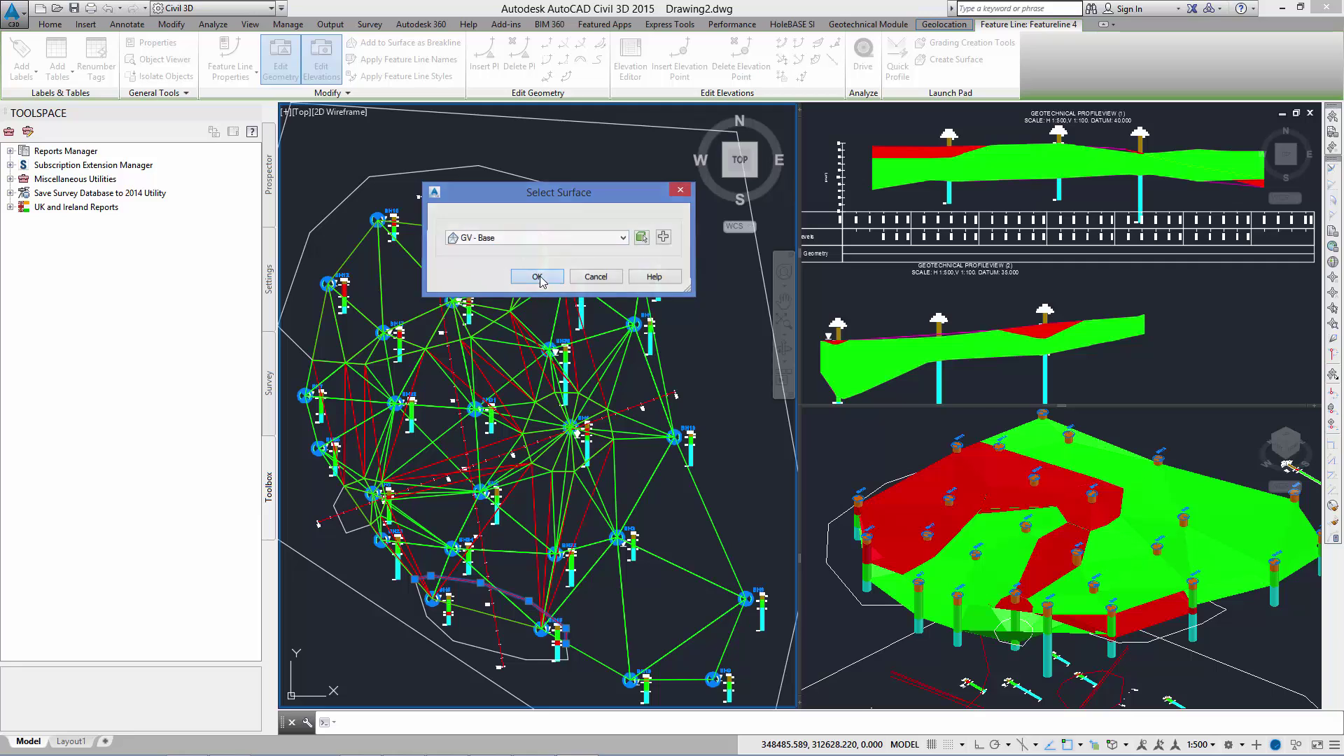
{"action": "left_click", "coordinate": [463, 364]}
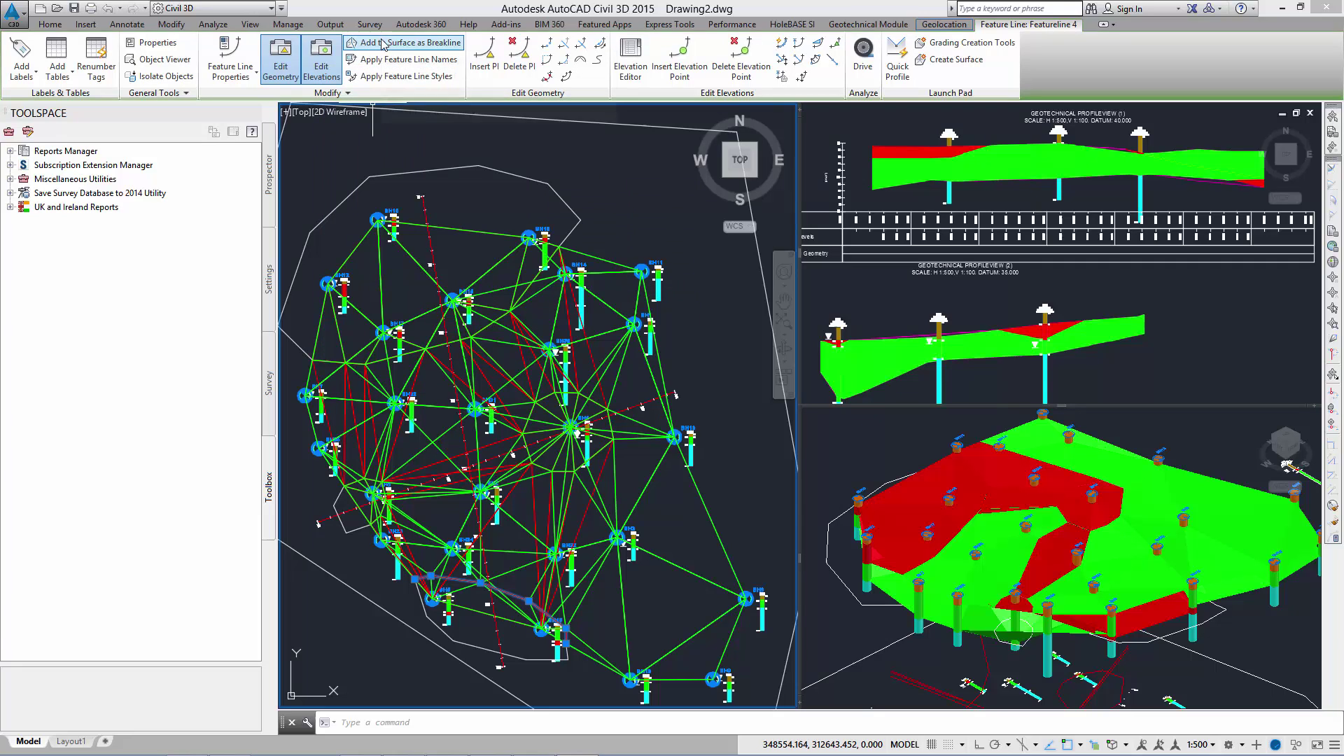
Step: Add the same feature line as a breakline to CL - Top
{"action": "left_click", "coordinate": [381, 43]}
{"action": "left_click", "coordinate": [489, 238]}
{"action": "left_click", "coordinate": [494, 267]}
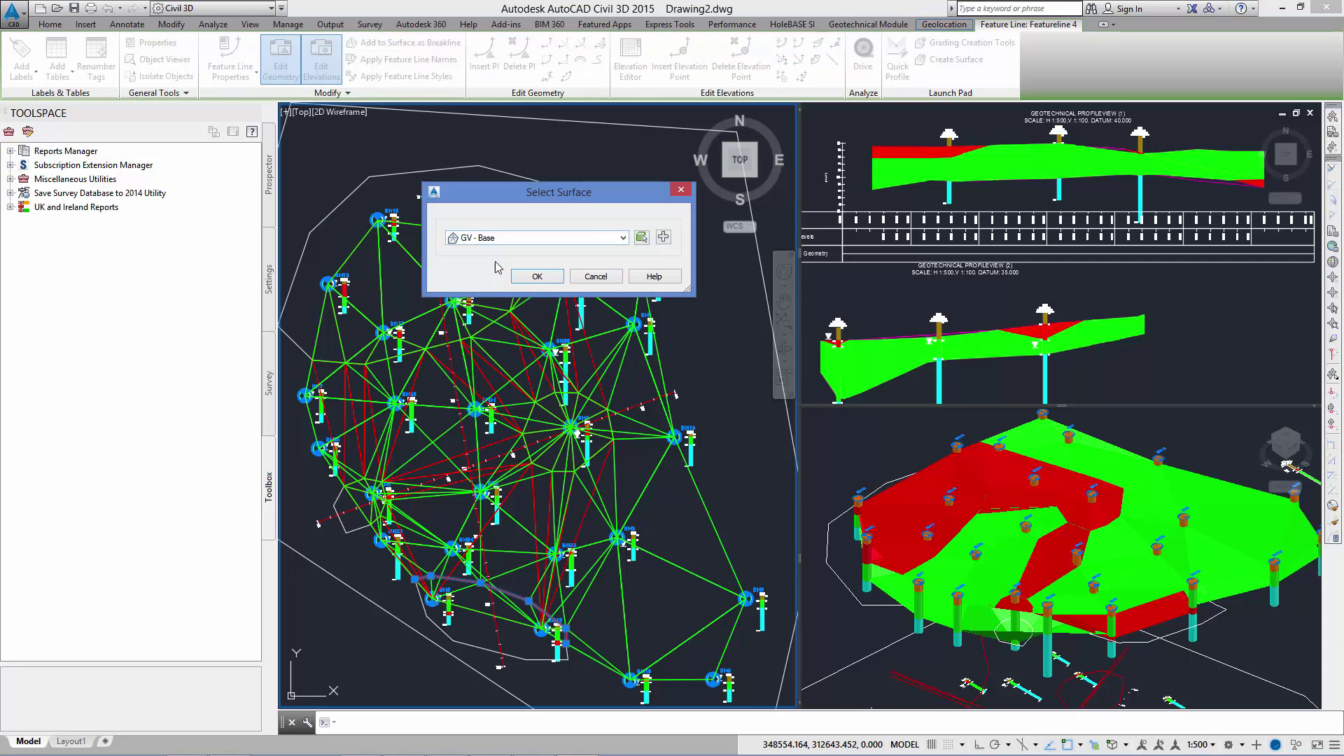
{"action": "left_click", "coordinate": [534, 277]}
{"action": "left_click", "coordinate": [457, 367]}
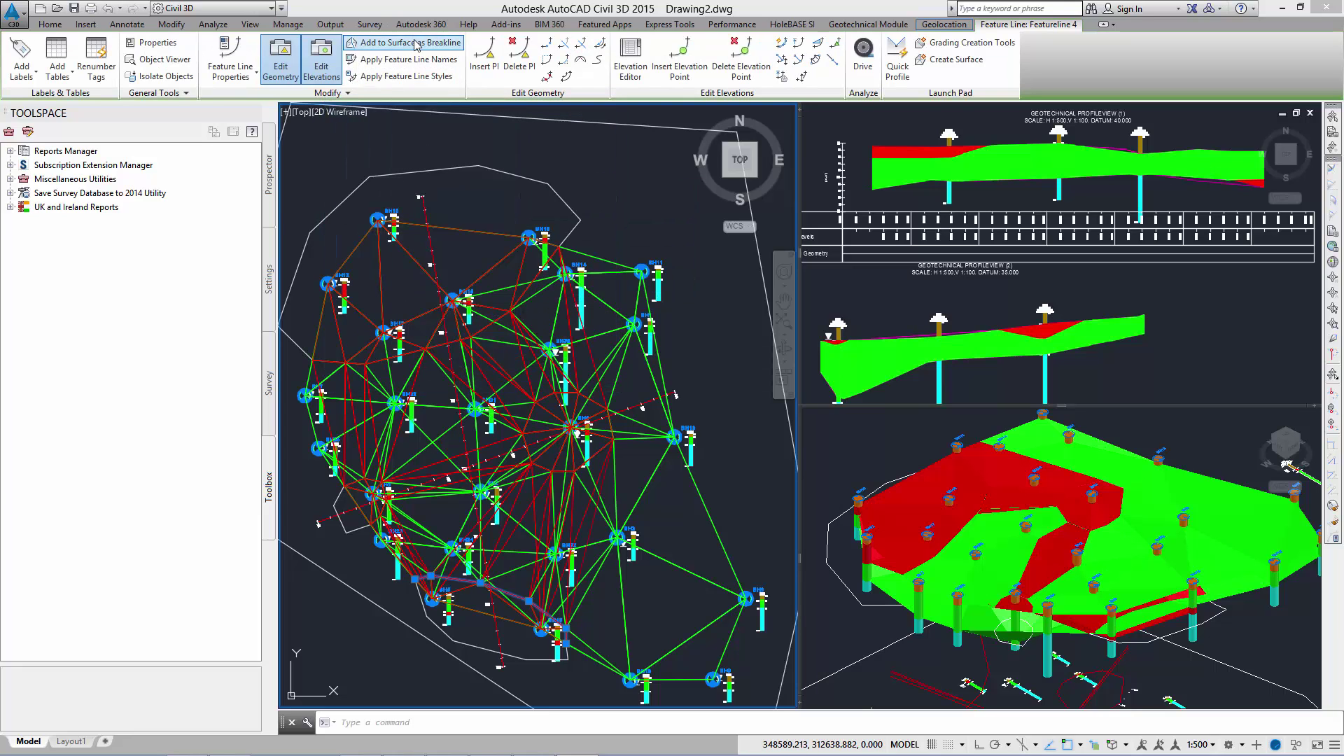
Step: Add the feature line as a breakline to CL - Base
{"action": "left_click", "coordinate": [382, 43]}
{"action": "left_click", "coordinate": [494, 238]}
{"action": "left_click", "coordinate": [495, 251]}
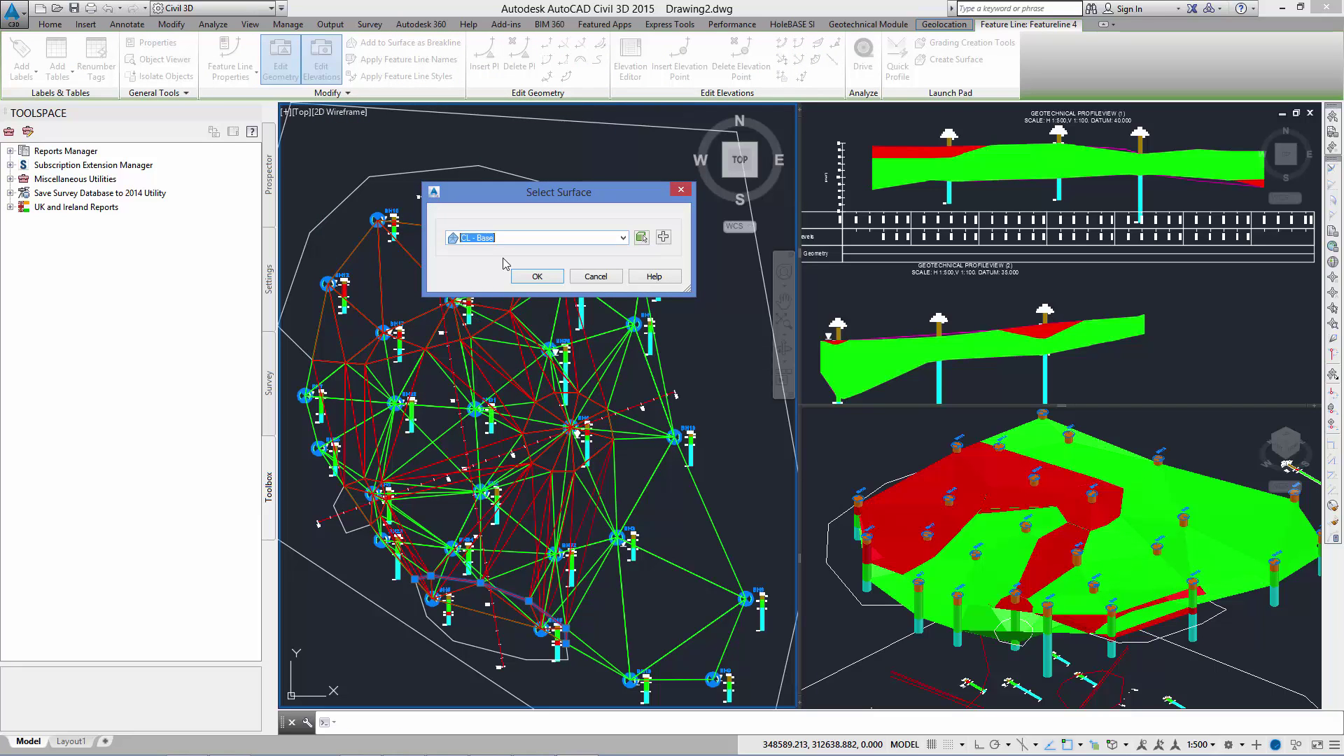
{"action": "left_click", "coordinate": [534, 277]}
{"action": "left_click", "coordinate": [456, 367]}
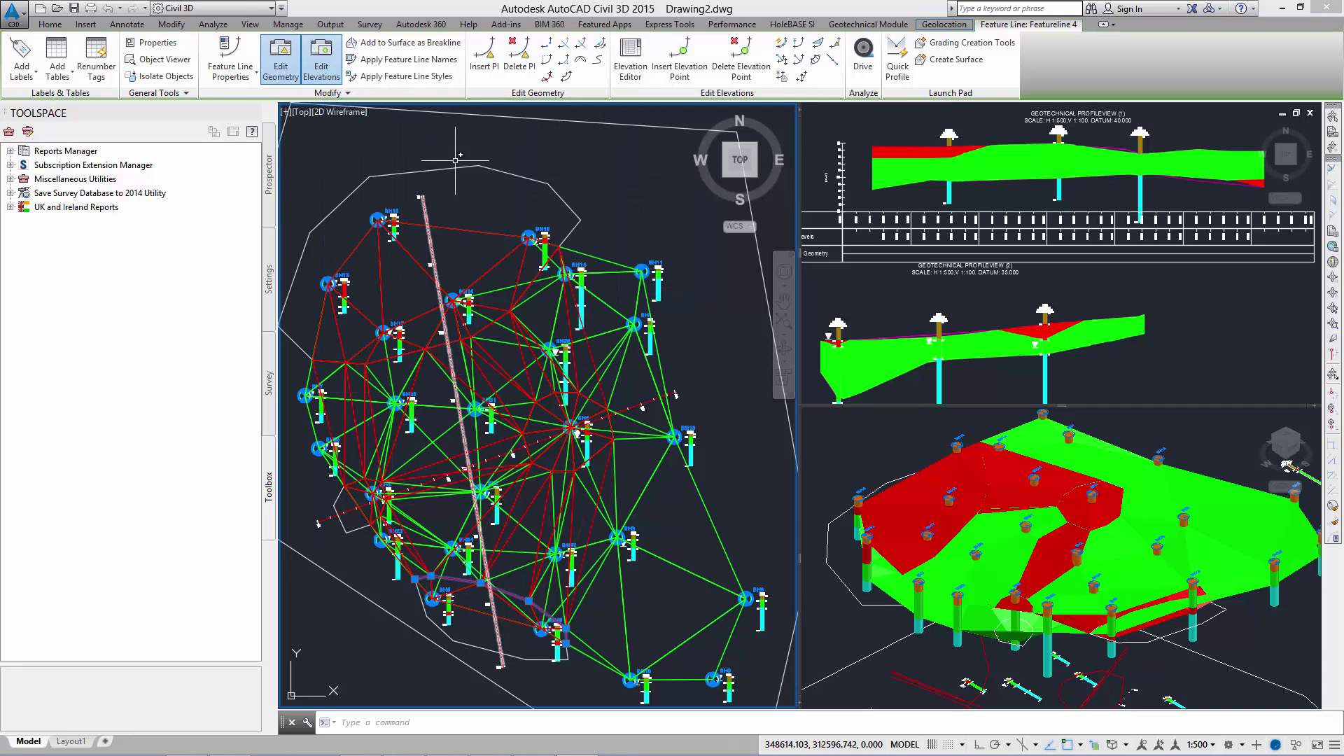
Step: Add the feature line as a breakline to ST - Top
{"action": "left_click", "coordinate": [406, 44]}
{"action": "left_click", "coordinate": [488, 239]}
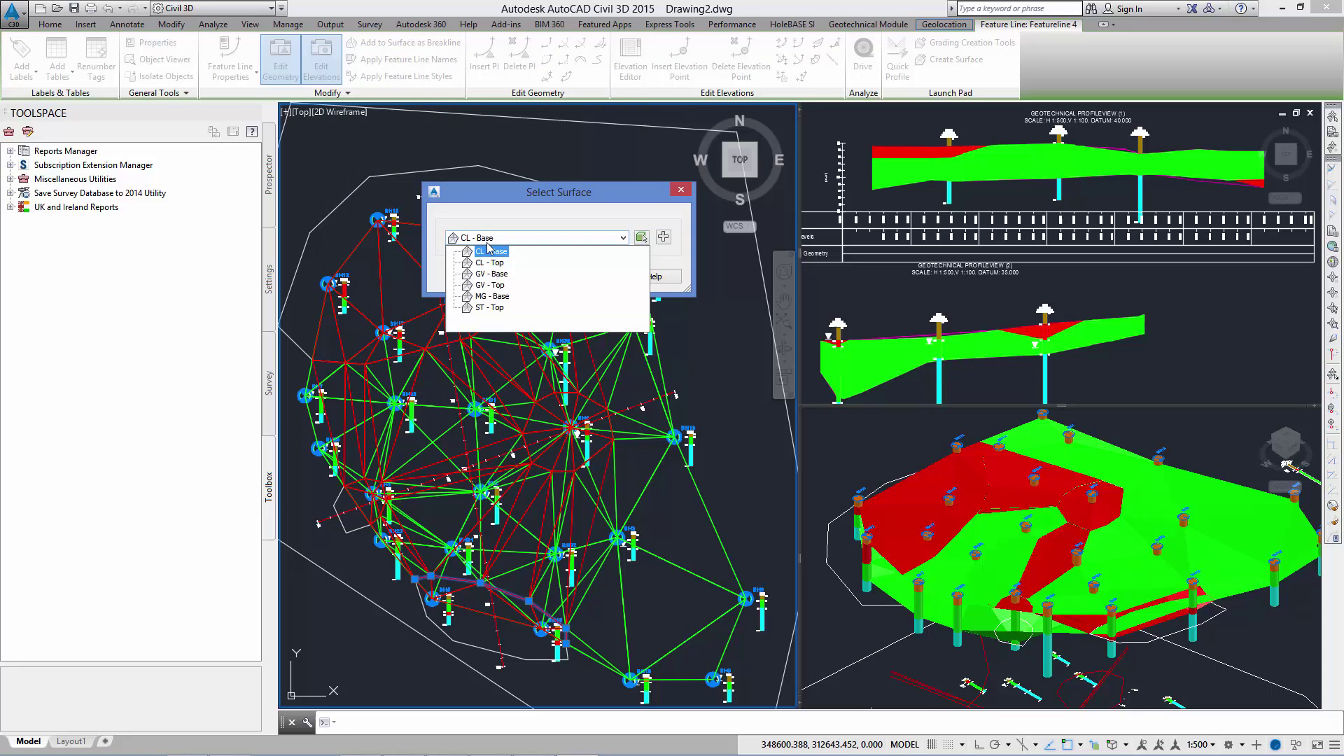
{"action": "left_click", "coordinate": [498, 308]}
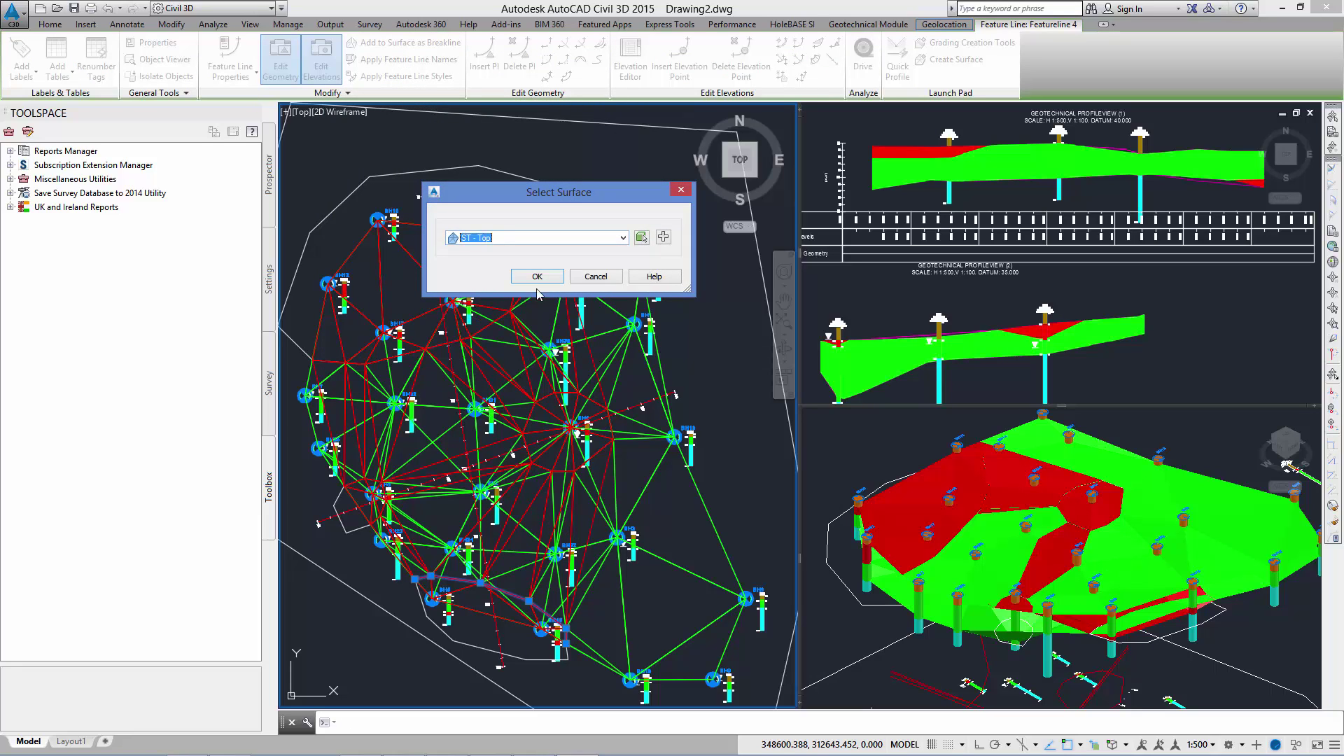
{"action": "left_click", "coordinate": [534, 277]}
{"action": "left_click", "coordinate": [456, 366]}
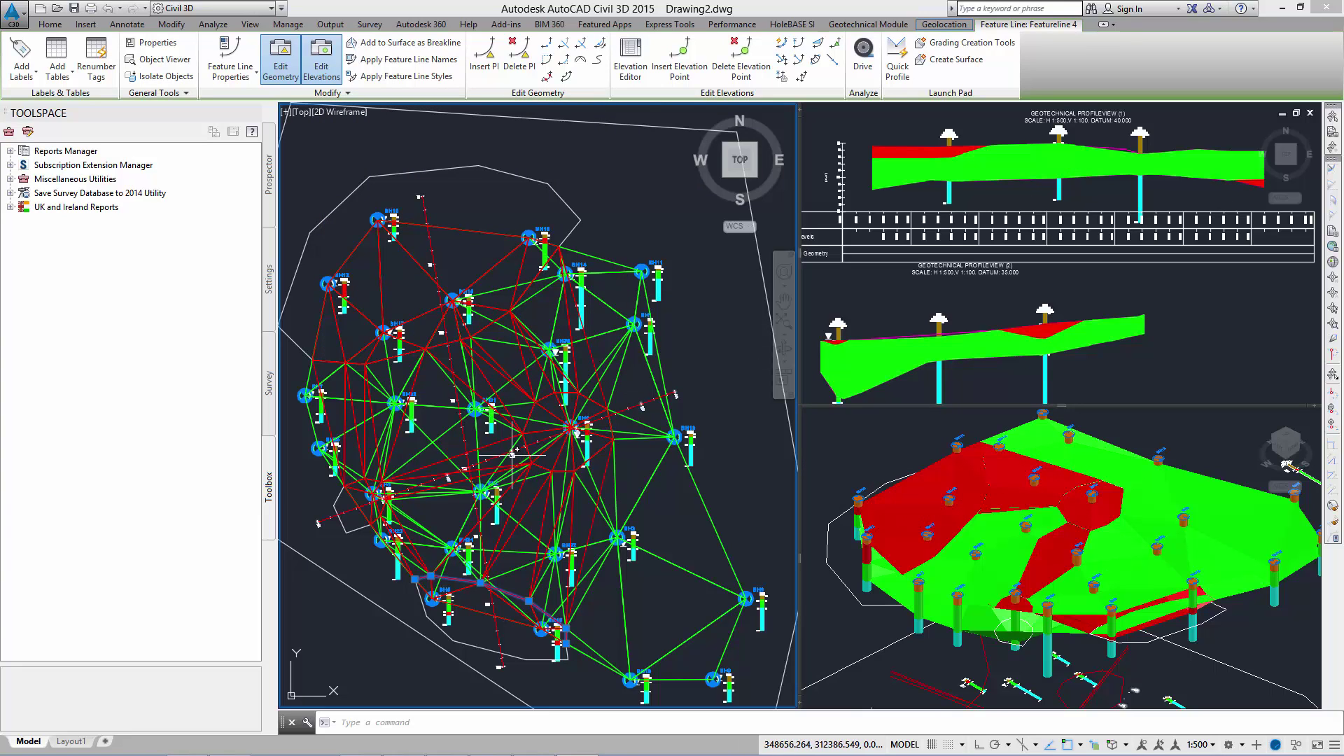
Step: Drag the section alignment's middle grip slightly west
{"action": "key", "text": "Escape"}
{"action": "left_click", "coordinate": [451, 371]}
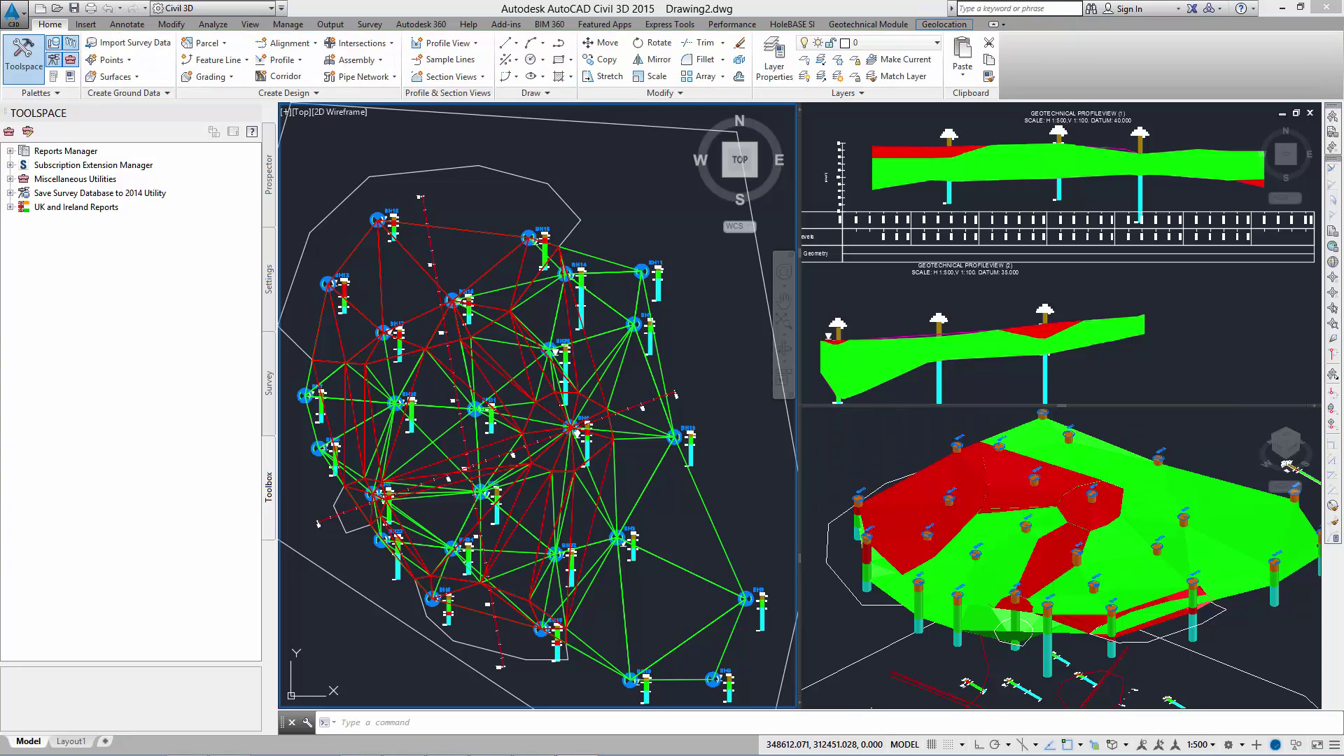
{"action": "left_click", "coordinate": [464, 434]}
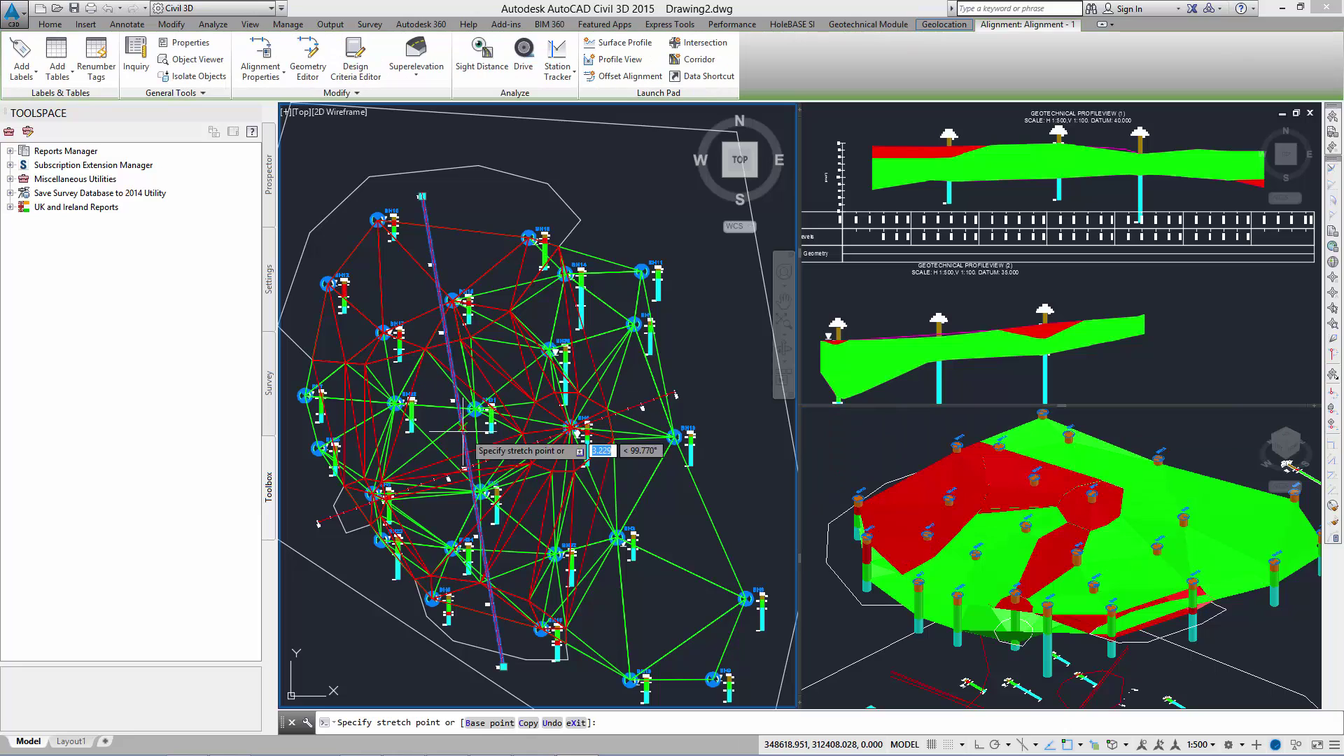
{"action": "left_click", "coordinate": [423, 432]}
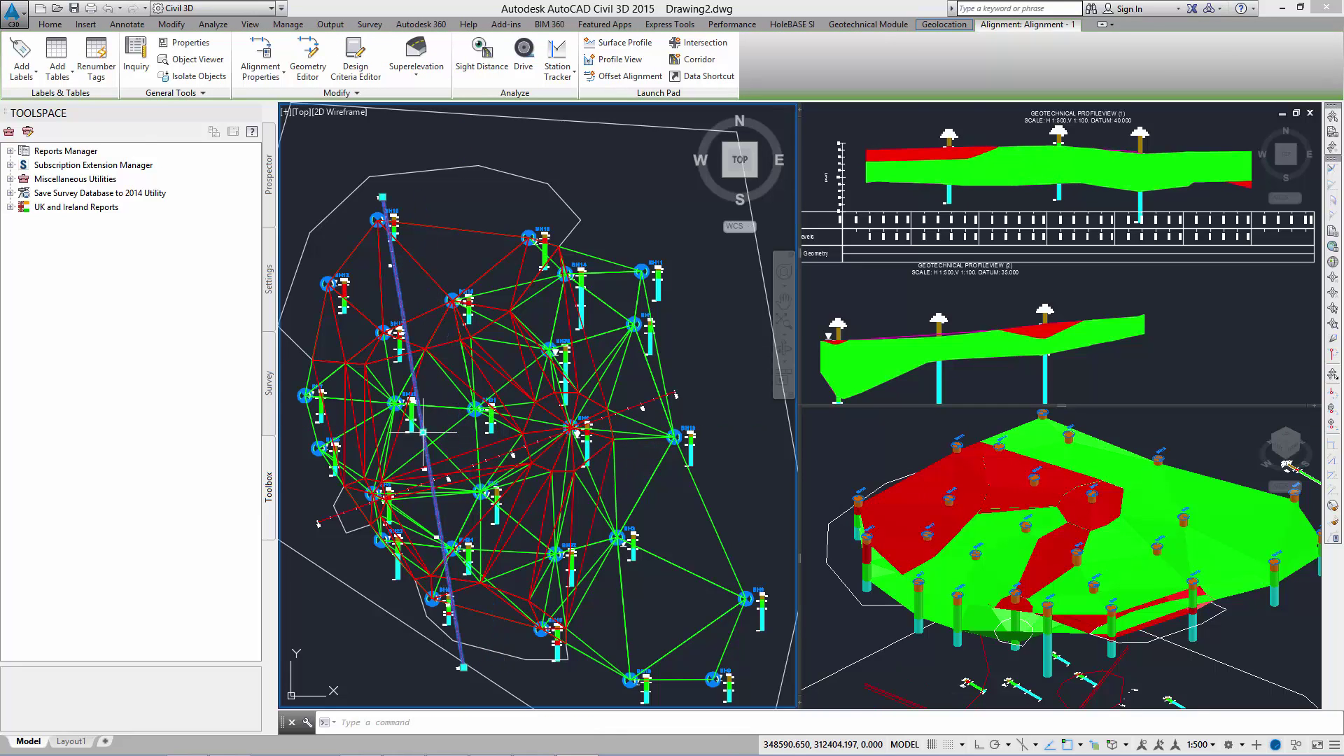
{"action": "left_click", "coordinate": [422, 432]}
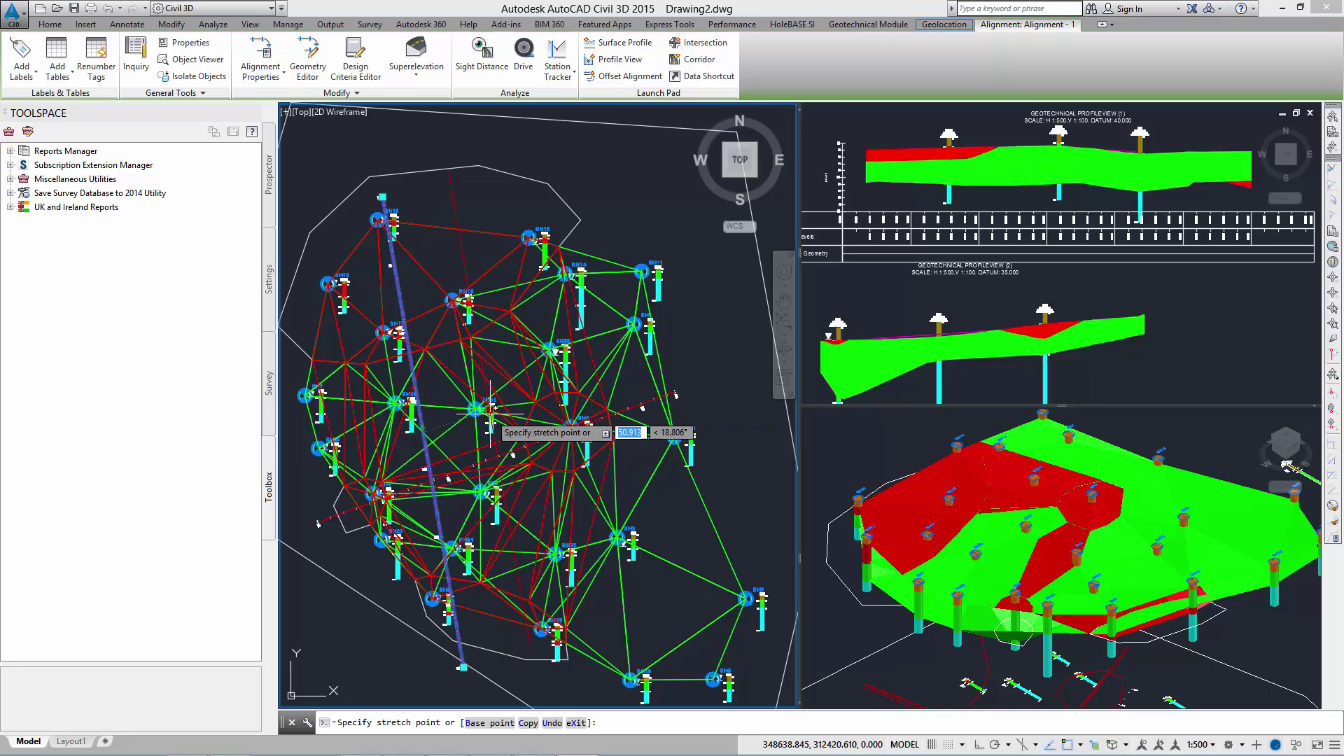
{"action": "key", "text": "Escape"}
{"action": "key", "text": "Escape"}
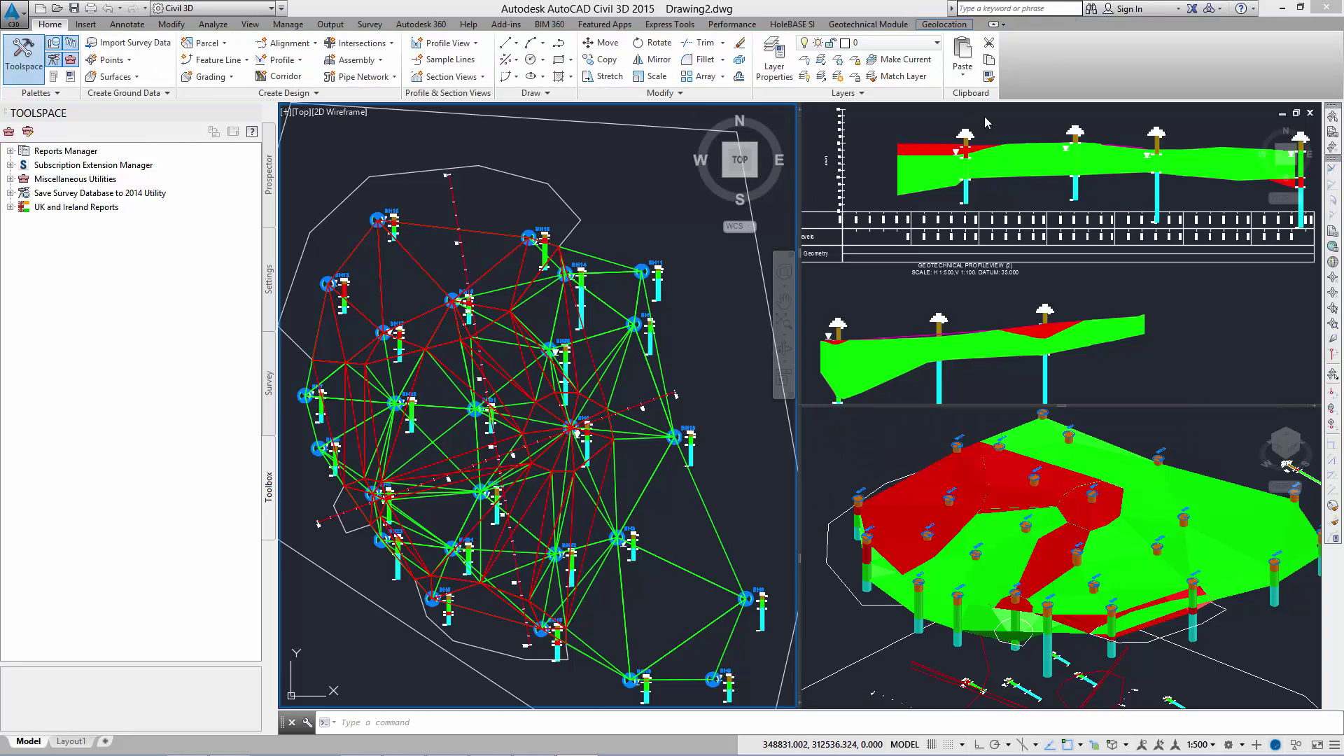
Step: Select the profile in the upper profile view so it recomputes, then clear the selection
{"action": "left_click", "coordinate": [925, 152]}
{"action": "left_click", "coordinate": [925, 152]}
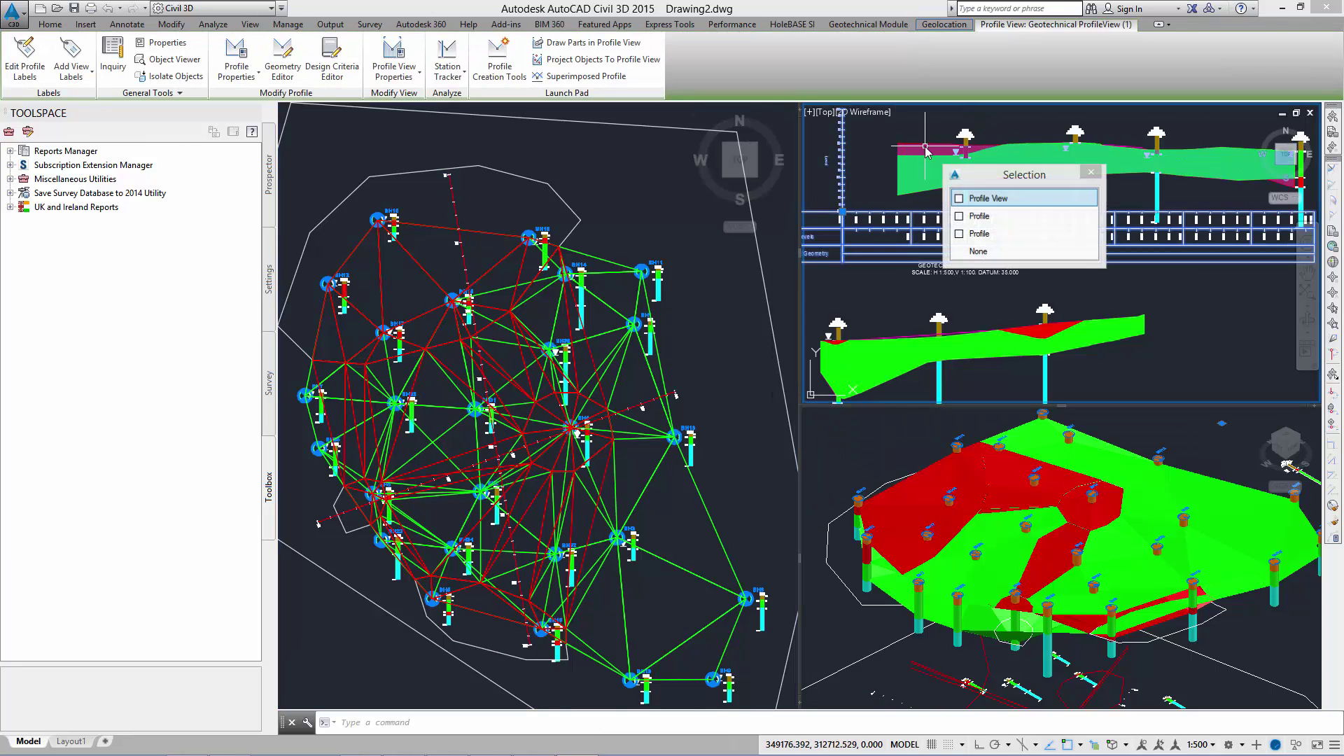
{"action": "left_click", "coordinate": [958, 217]}
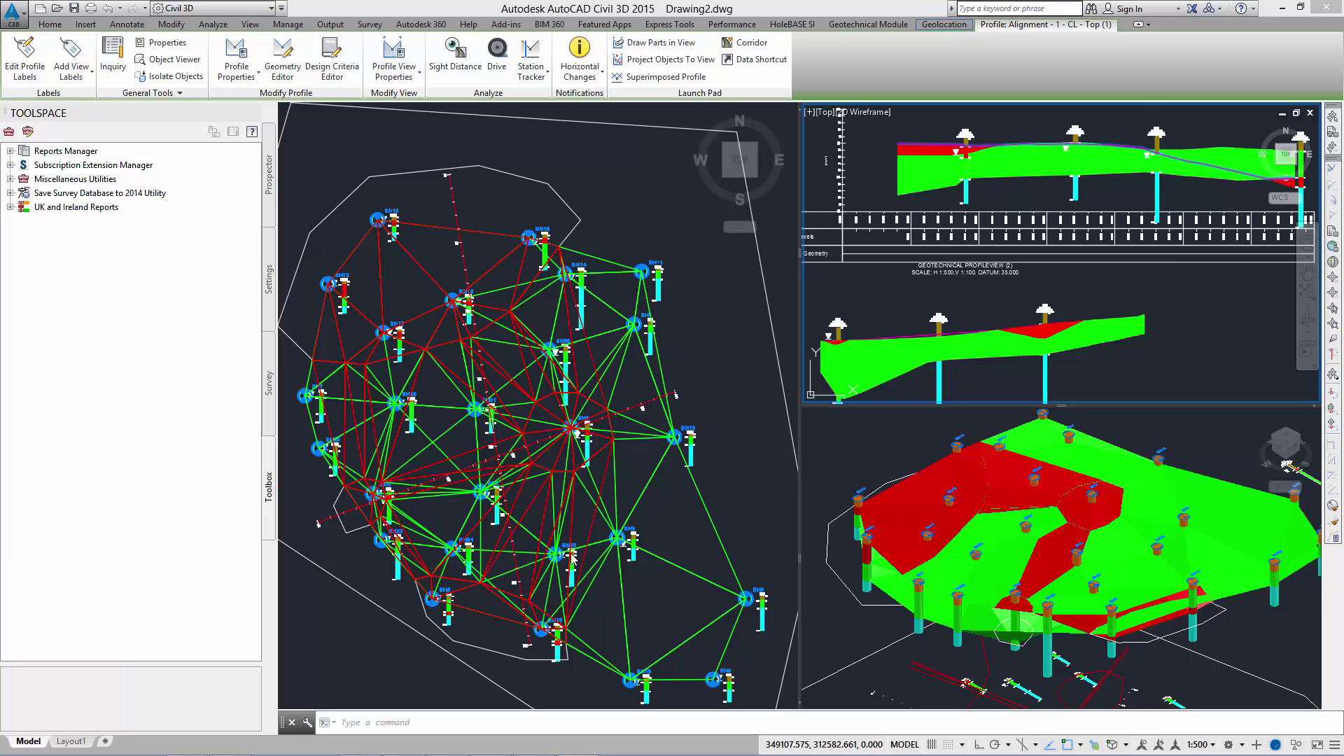
{"action": "key", "text": "Escape"}
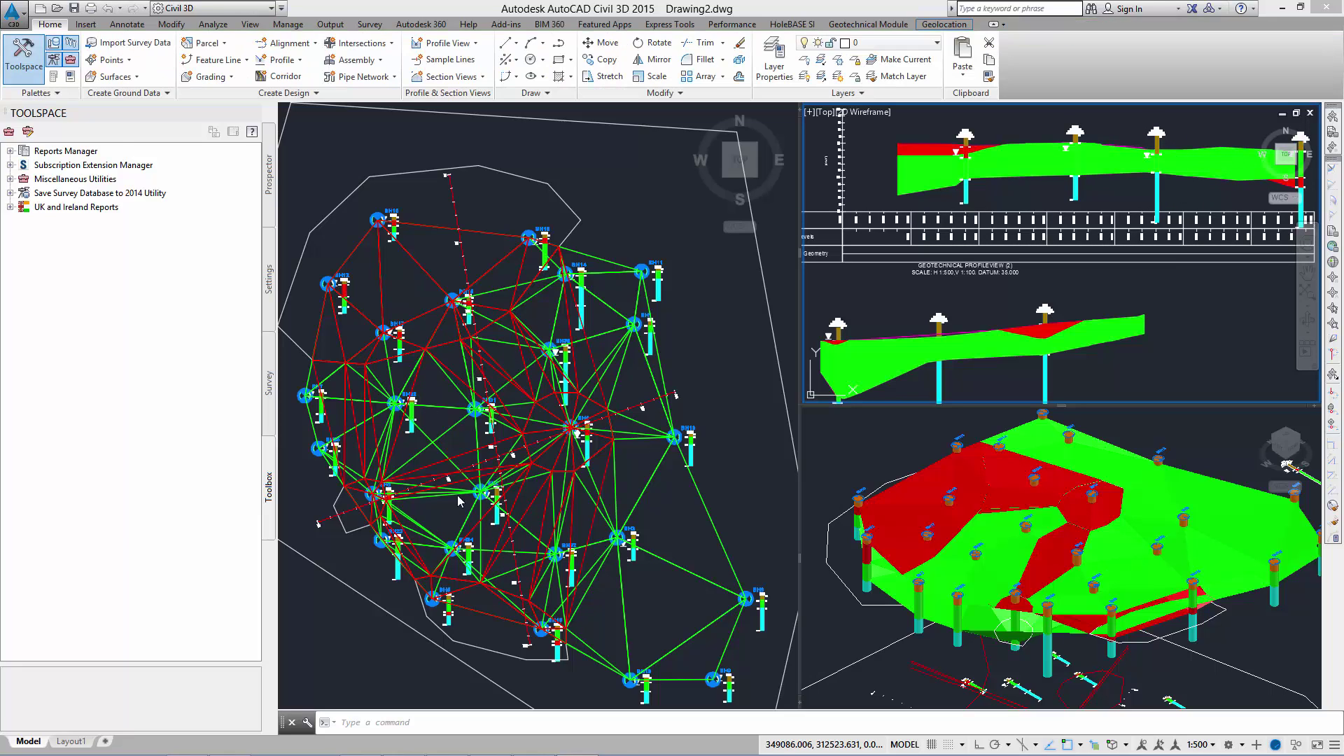
Step: Hide the CL and GV top and base surfaces in the HoleBASE Strata Manager
{"action": "left_click", "coordinate": [791, 24]}
{"action": "left_click", "coordinate": [131, 50]}
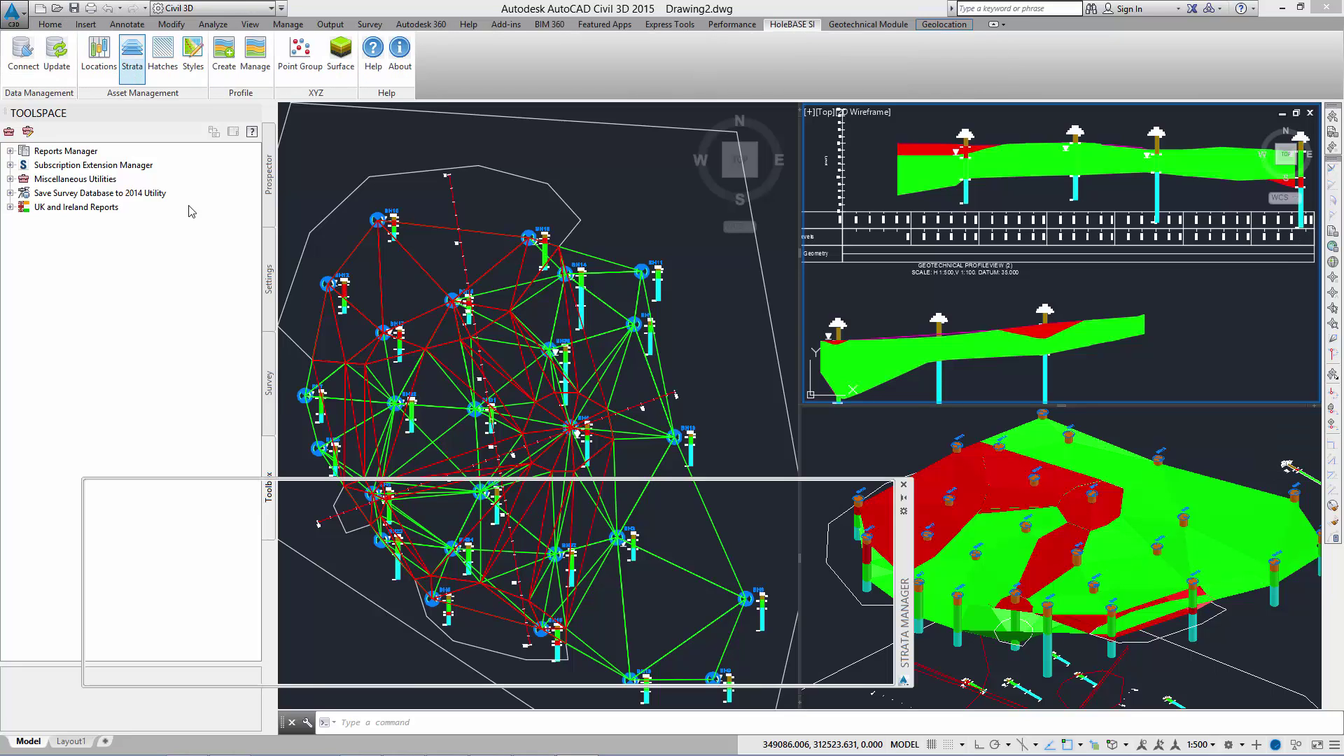
{"action": "left_click", "coordinate": [136, 566]}
{"action": "left_click", "coordinate": [136, 549]}
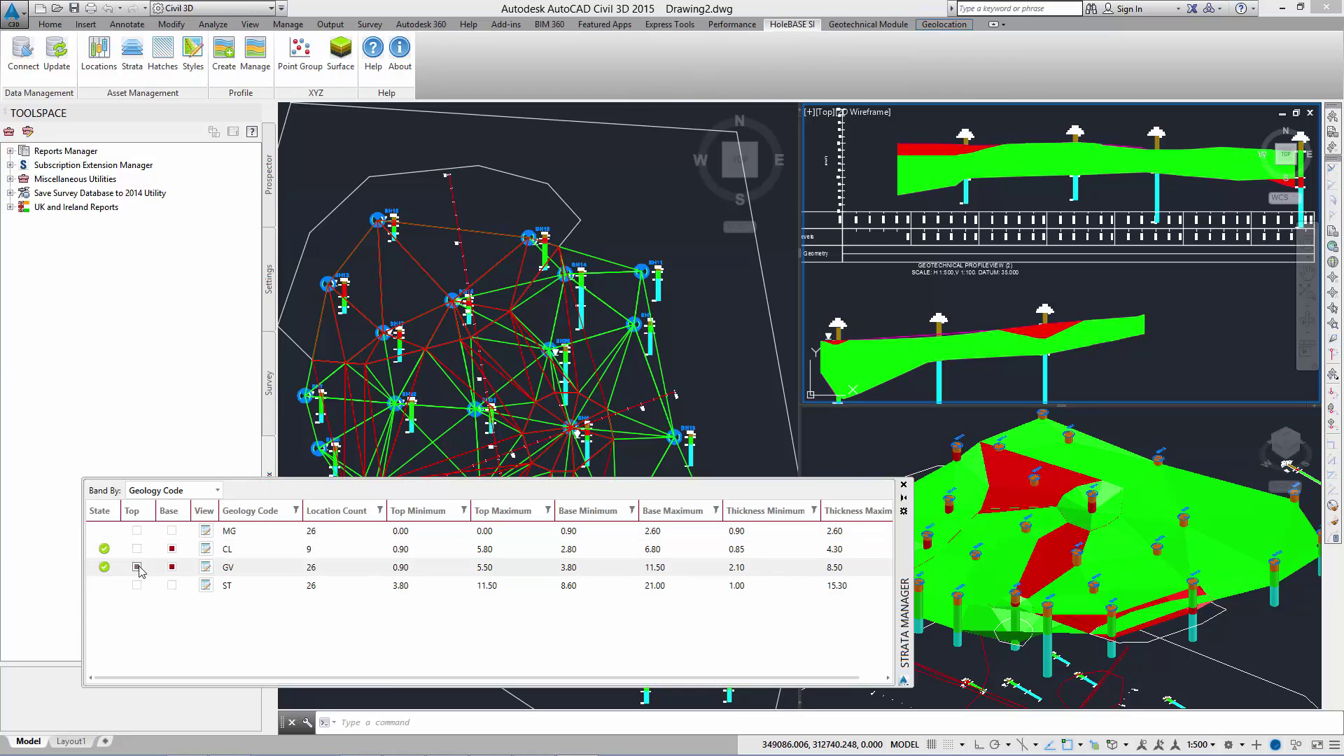
{"action": "left_click", "coordinate": [171, 567]}
{"action": "left_click", "coordinate": [171, 549]}
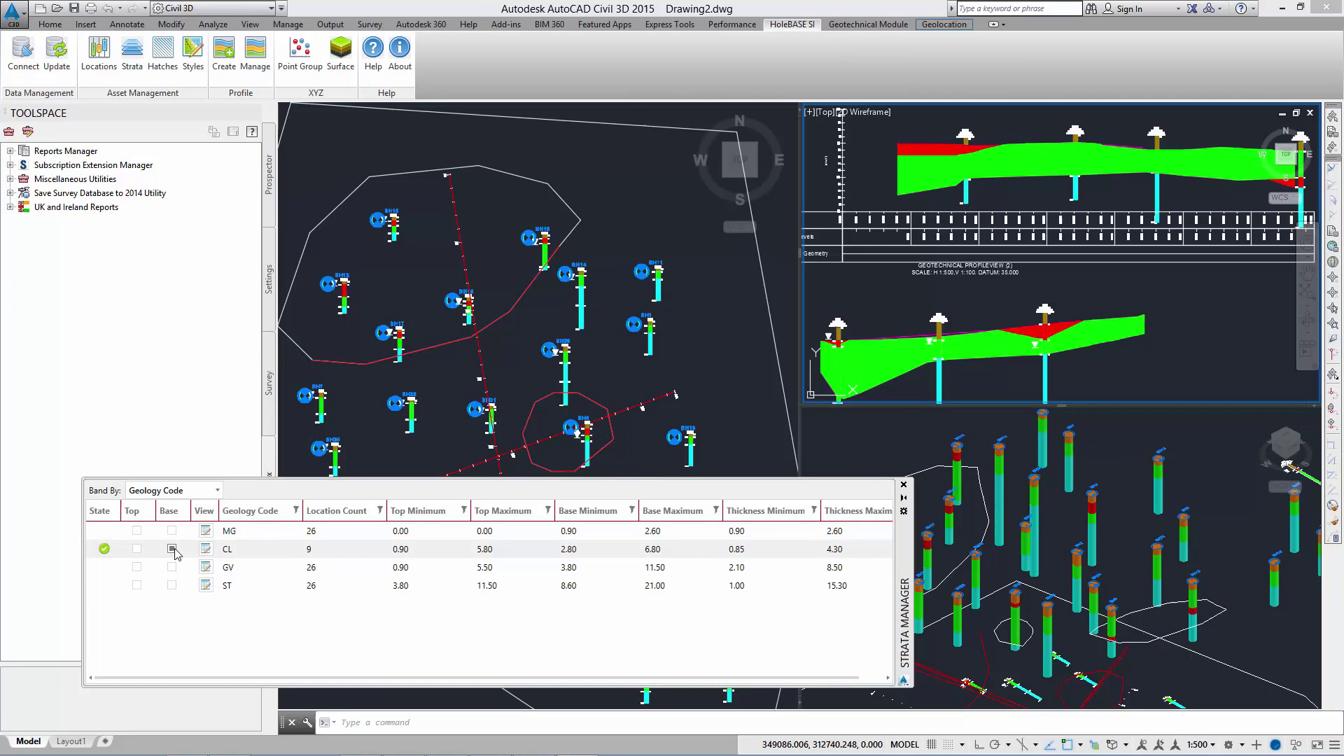
{"action": "left_click", "coordinate": [904, 484]}
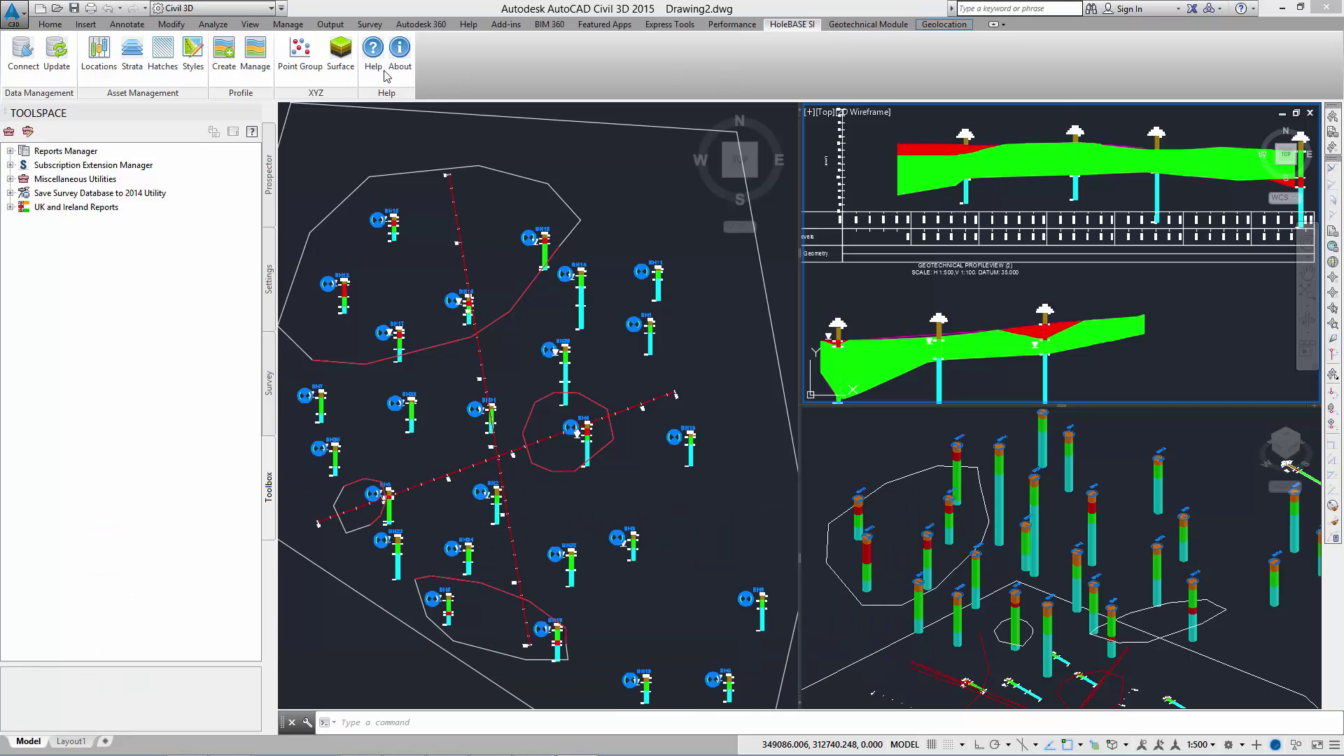
Step: Select all objects on the C-FEATURELINES_Grading layer using the FEATURE LINES layer filter
{"action": "left_click", "coordinate": [49, 24]}
{"action": "left_click", "coordinate": [774, 59]}
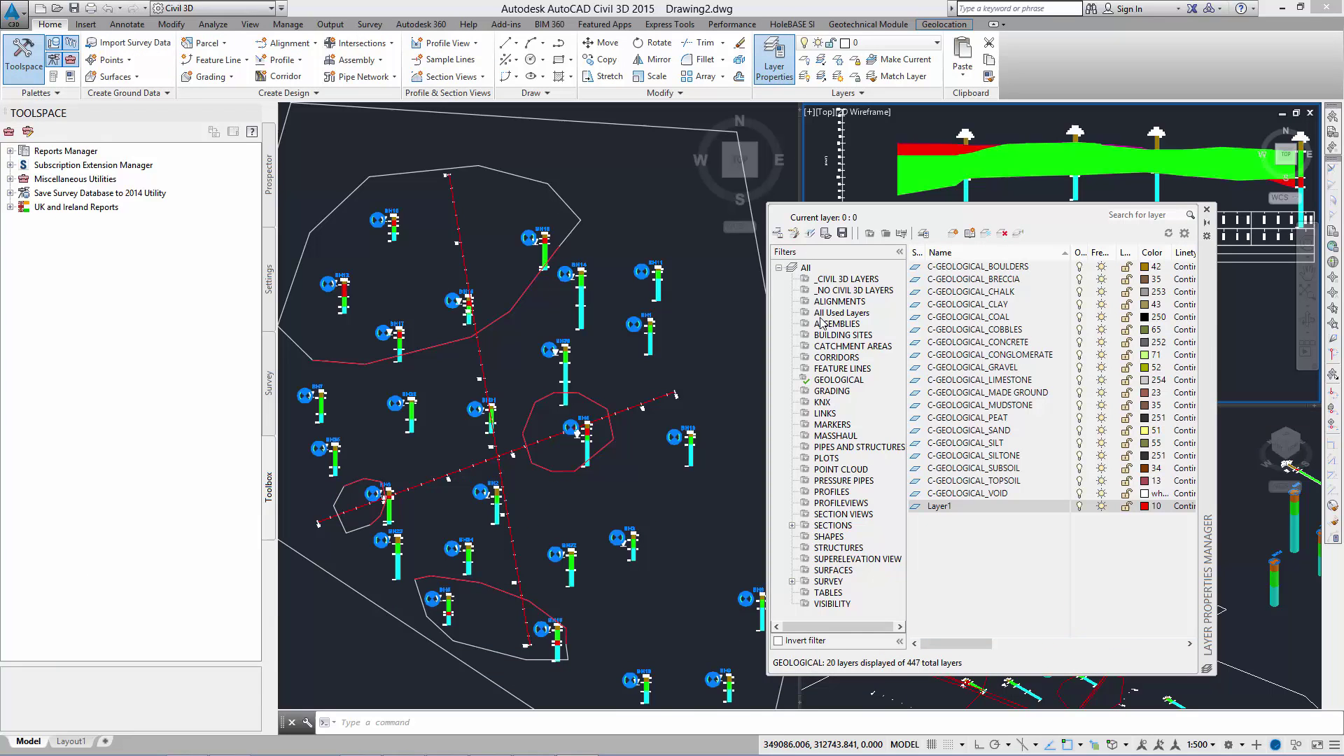
{"action": "left_click", "coordinate": [845, 368]}
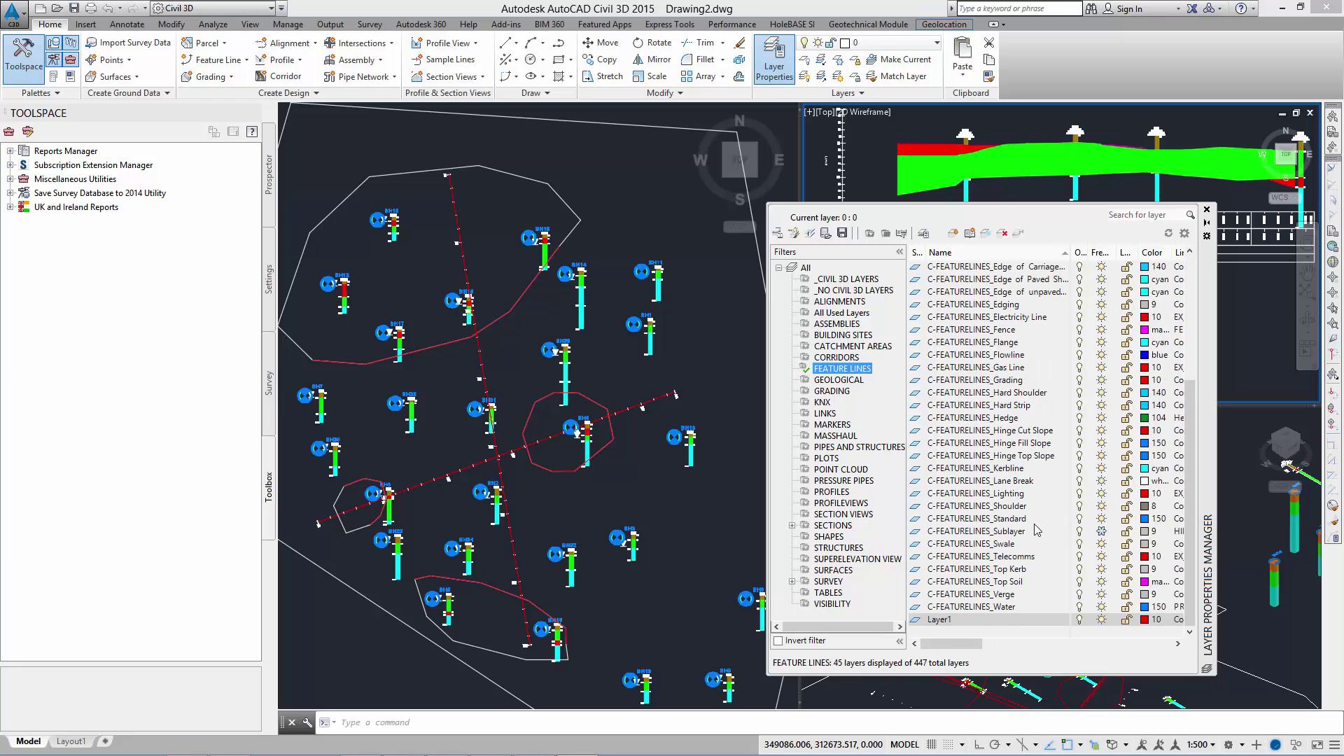
{"action": "left_click", "coordinate": [1077, 383]}
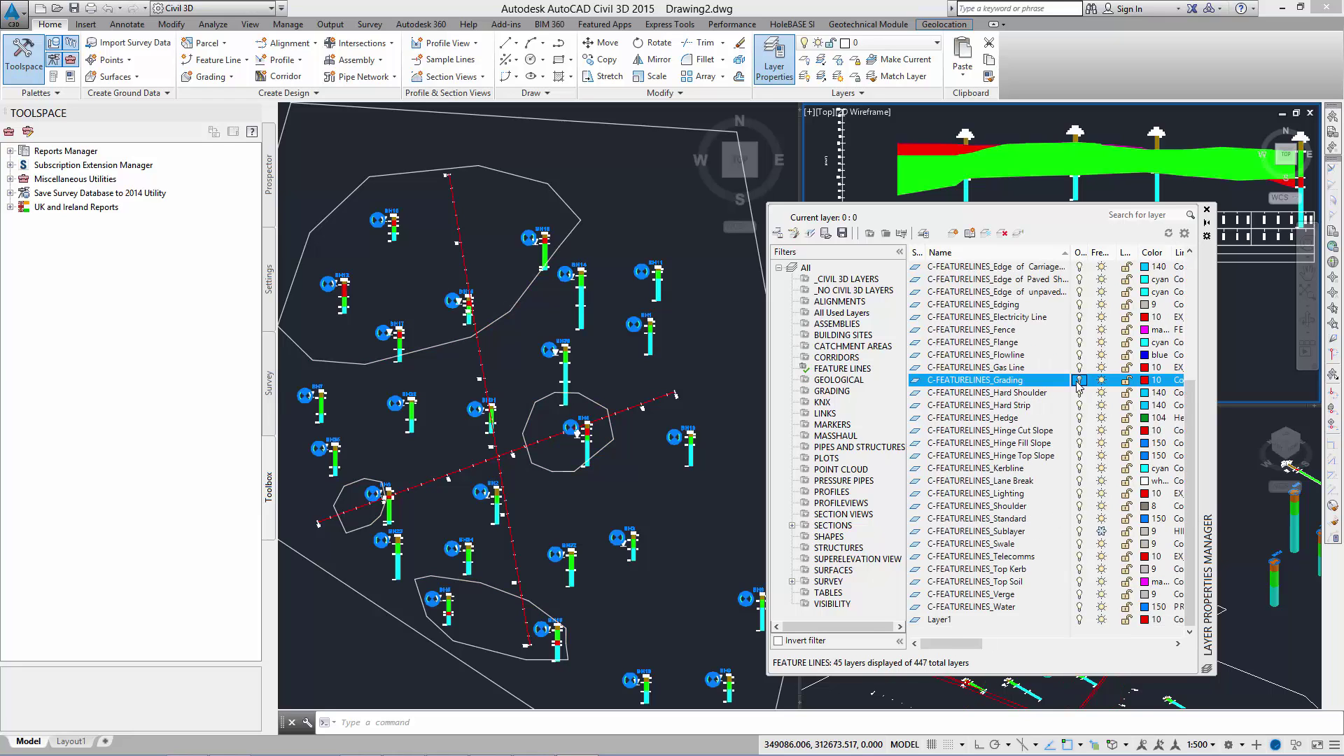
{"action": "left_click", "coordinate": [1207, 210]}
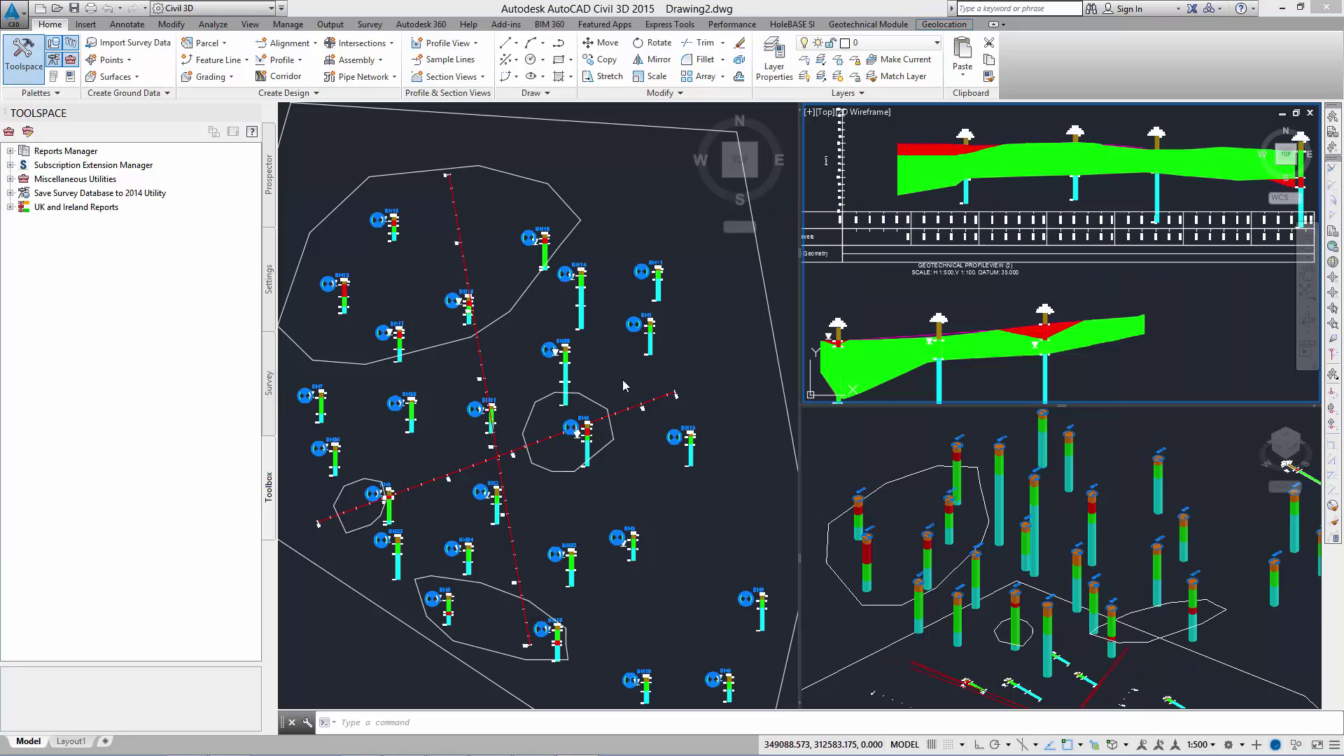
Step: Join the lens outline polylines around BH8, BH17 and BH6 with PEDIT Multiple, fuzz 0
{"action": "left_click", "coordinate": [671, 94]}
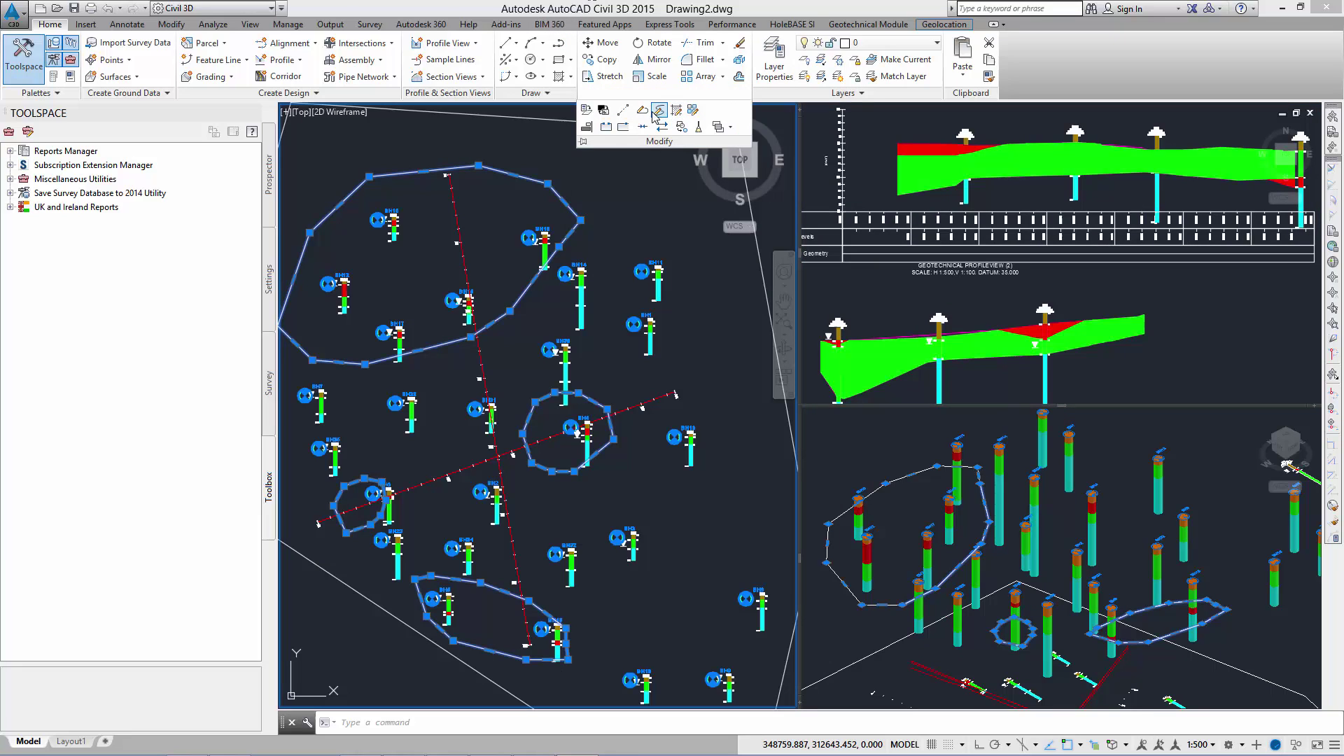
{"action": "left_click", "coordinate": [657, 113]}
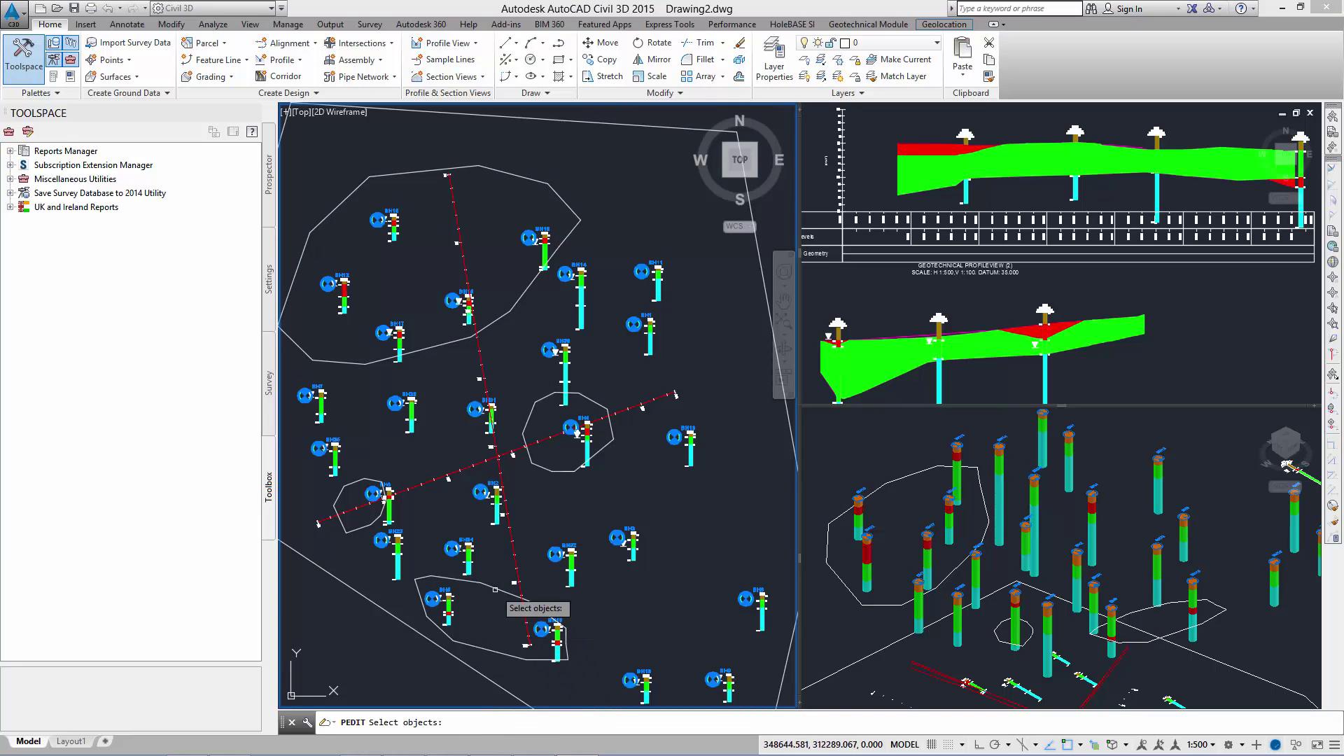
{"action": "left_click", "coordinate": [458, 639]}
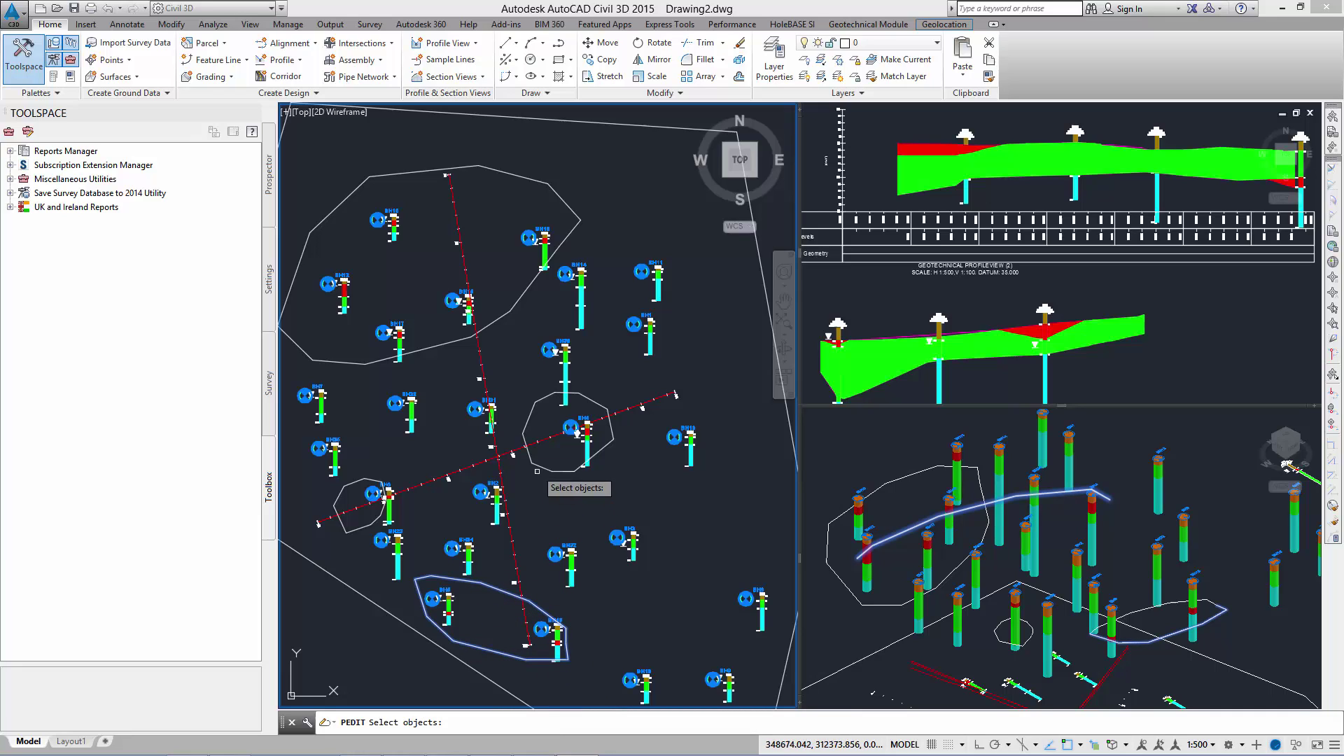
{"action": "left_click", "coordinate": [410, 172]}
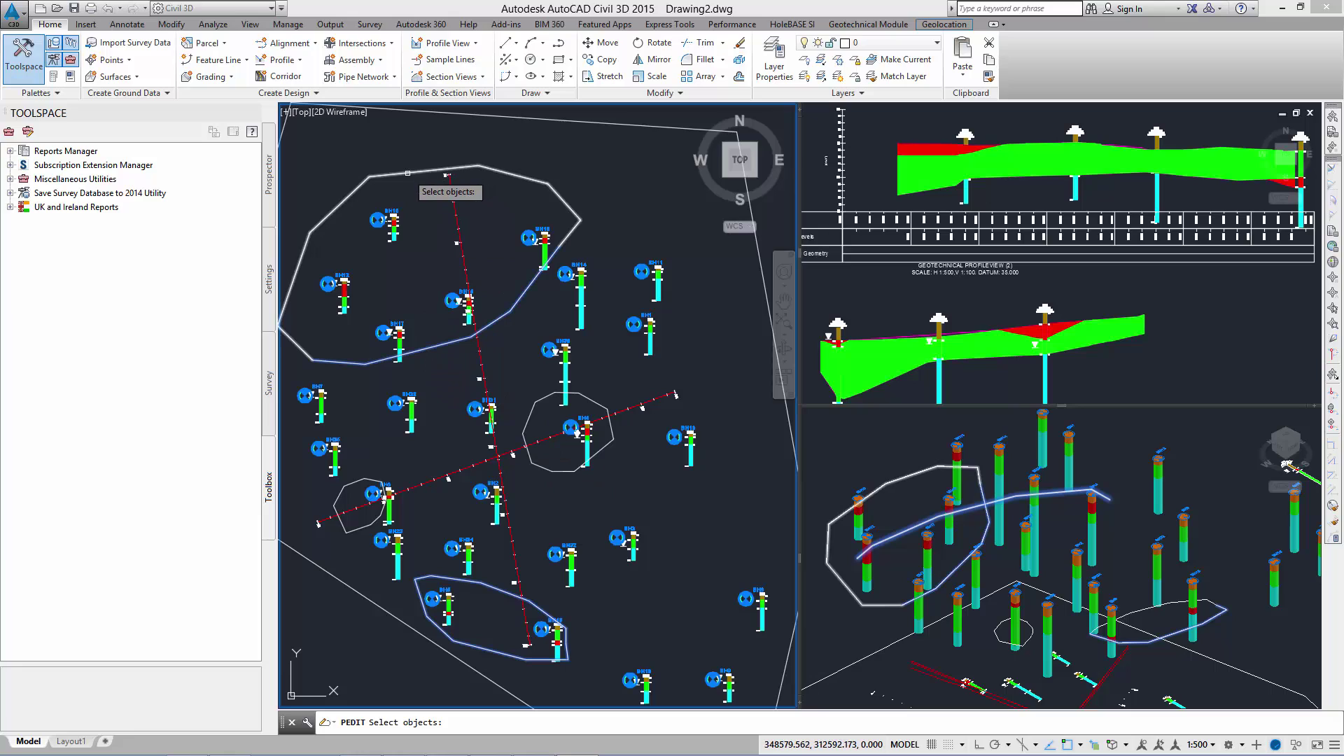
{"action": "left_click", "coordinate": [341, 531]}
{"action": "left_click", "coordinate": [349, 533]}
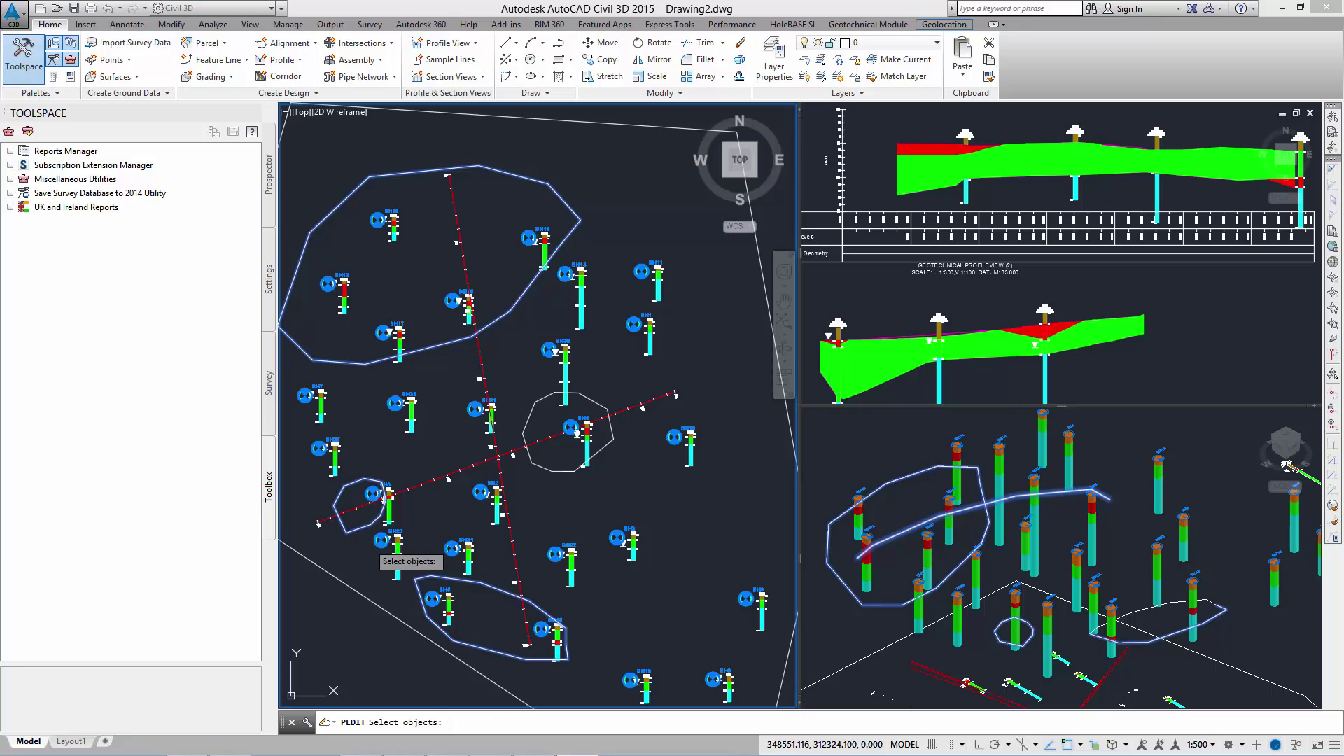
{"action": "key", "text": "Return"}
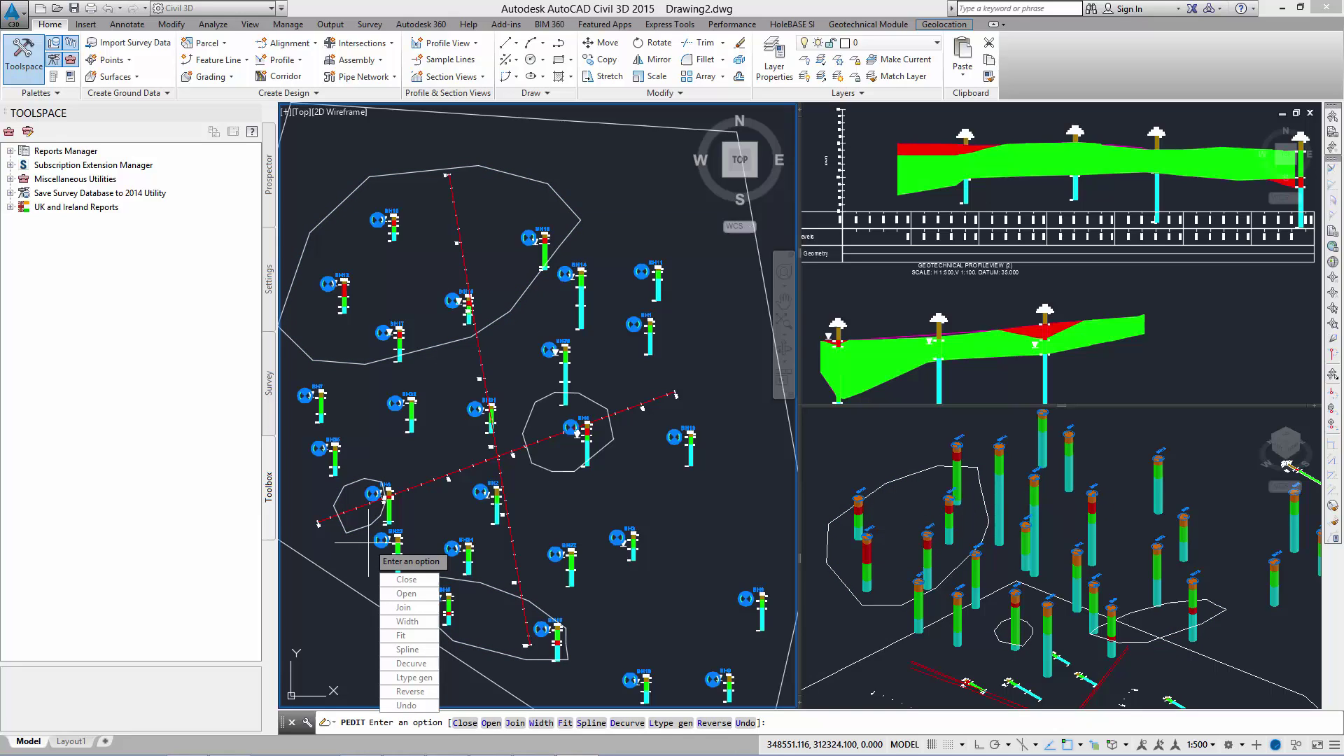
{"action": "left_click", "coordinate": [403, 607]}
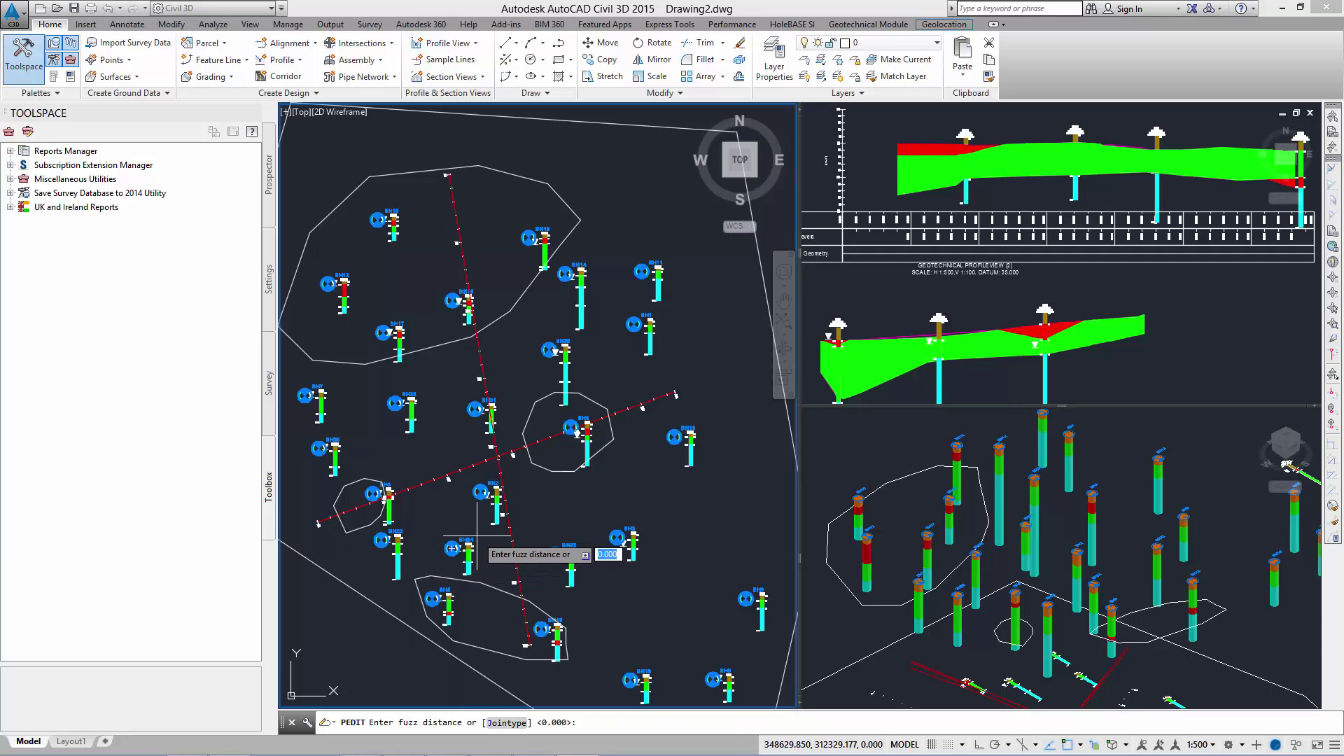
{"action": "key", "text": "Return"}
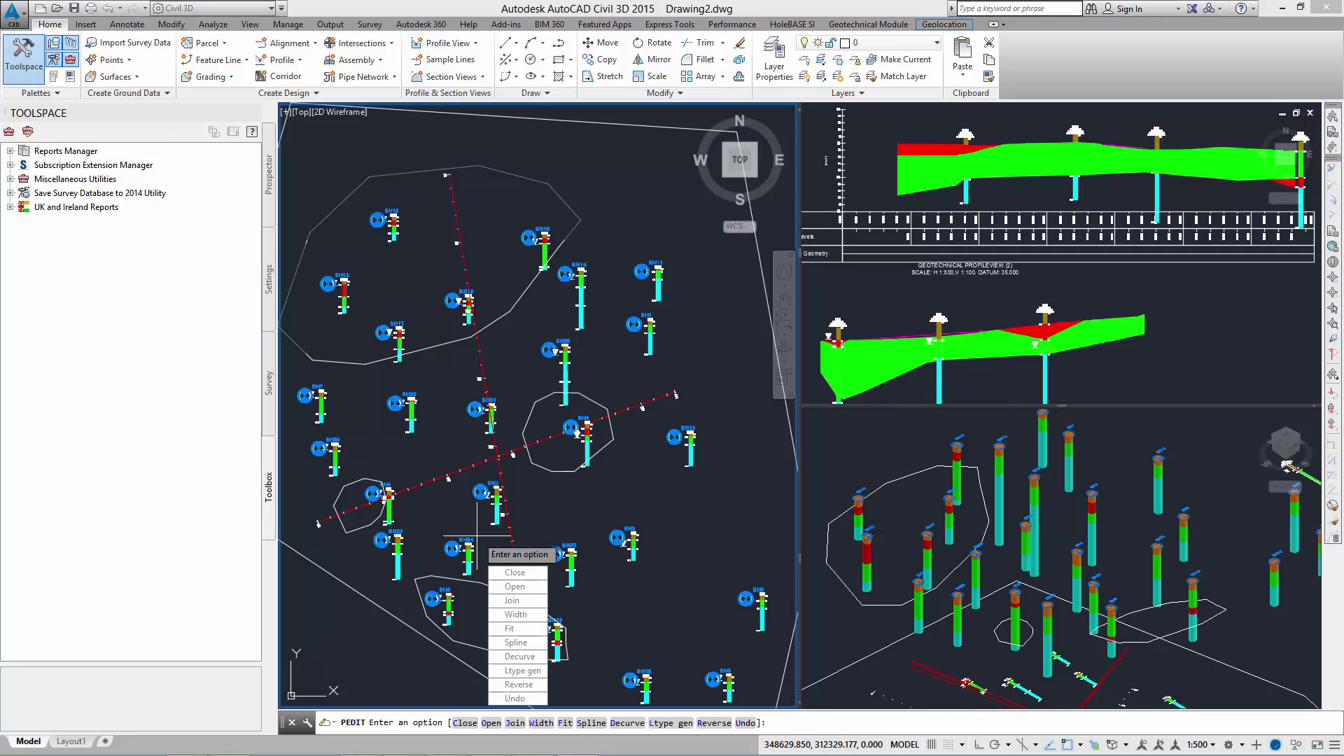
{"action": "key", "text": "Return"}
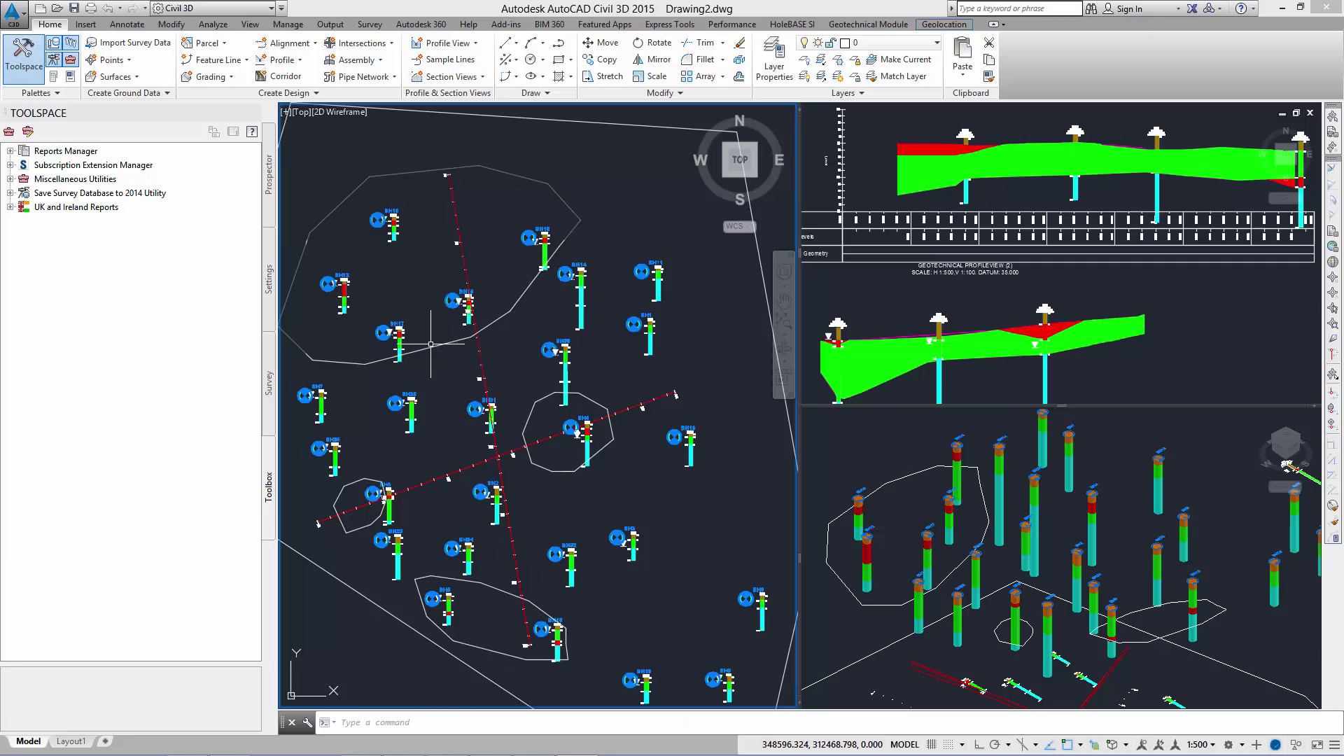
{"action": "left_click", "coordinate": [430, 350]}
{"action": "key", "text": "Escape"}
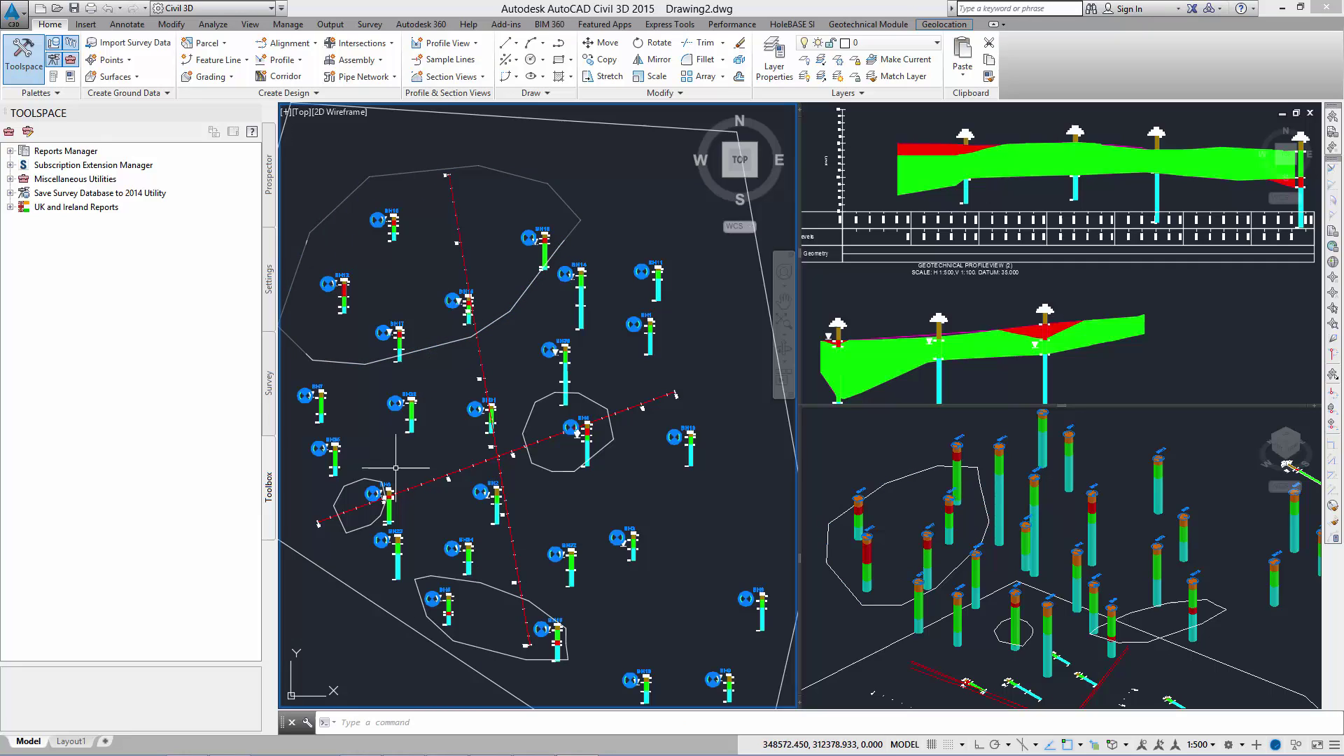
Step: Tick Top for CL in Strata Manager and select the resulting red TIN surface
{"action": "scroll", "coordinate": [689, 507], "scroll_direction": "down", "scroll_amount": 2}
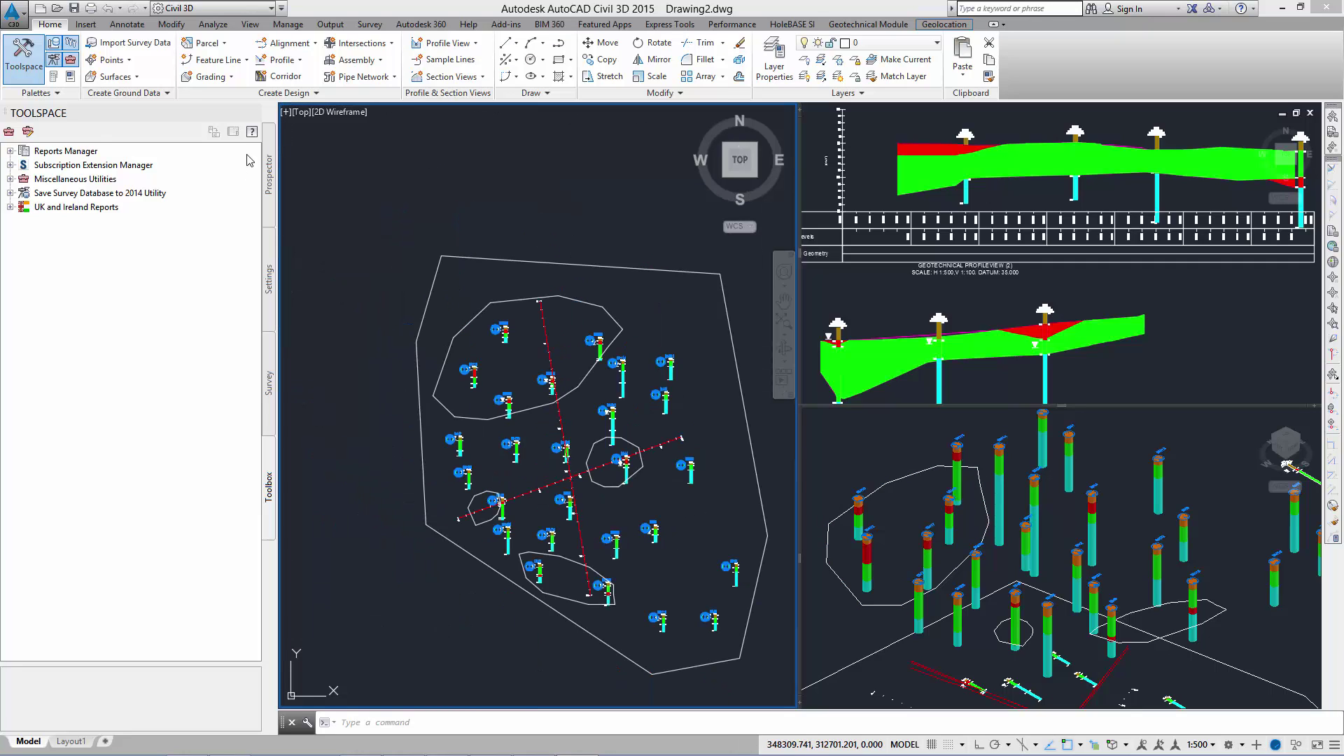
{"action": "left_click", "coordinate": [804, 26]}
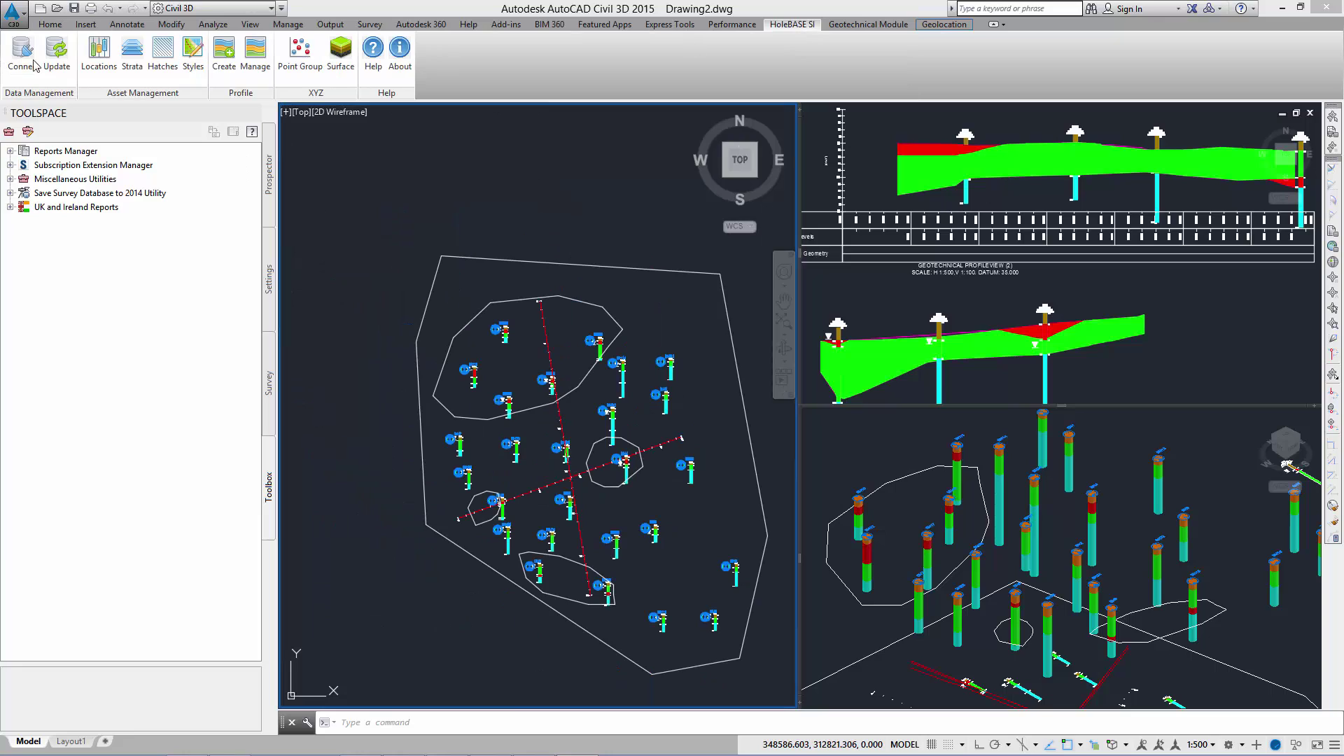
{"action": "left_click", "coordinate": [132, 53]}
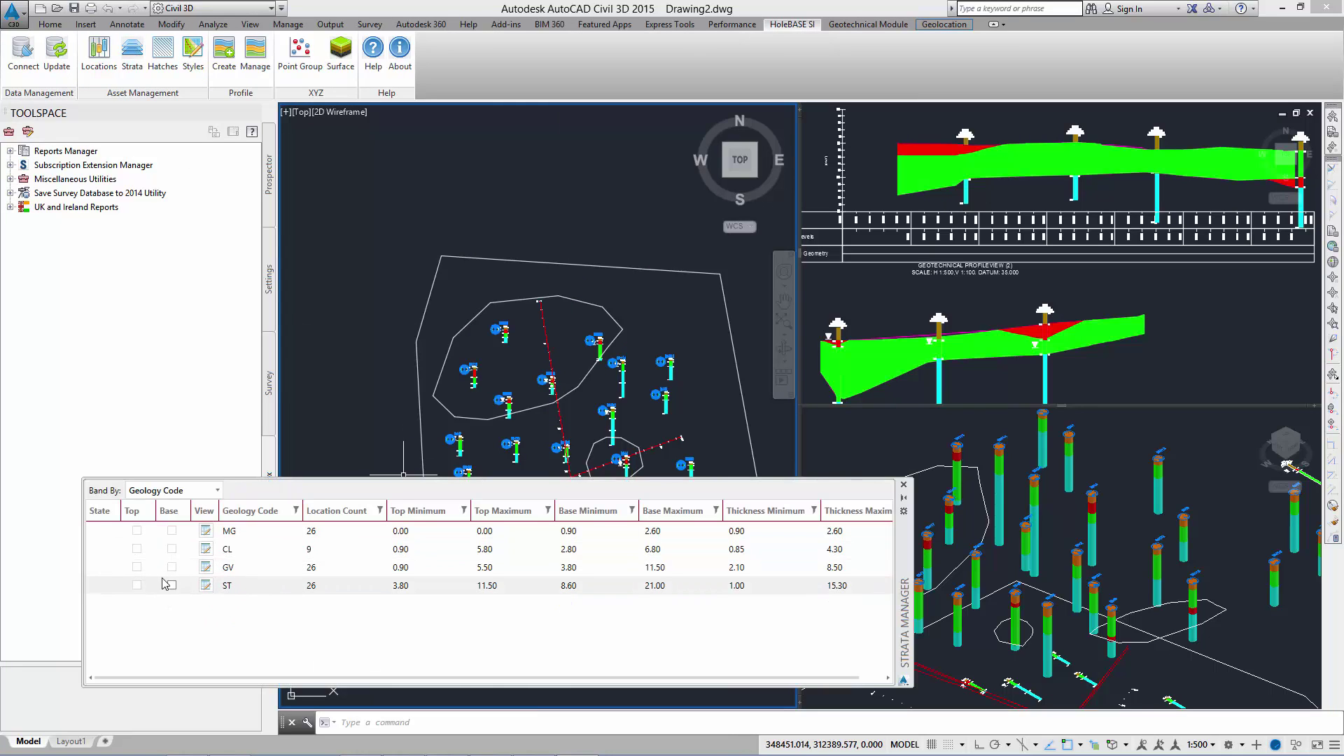
{"action": "left_click", "coordinate": [137, 549]}
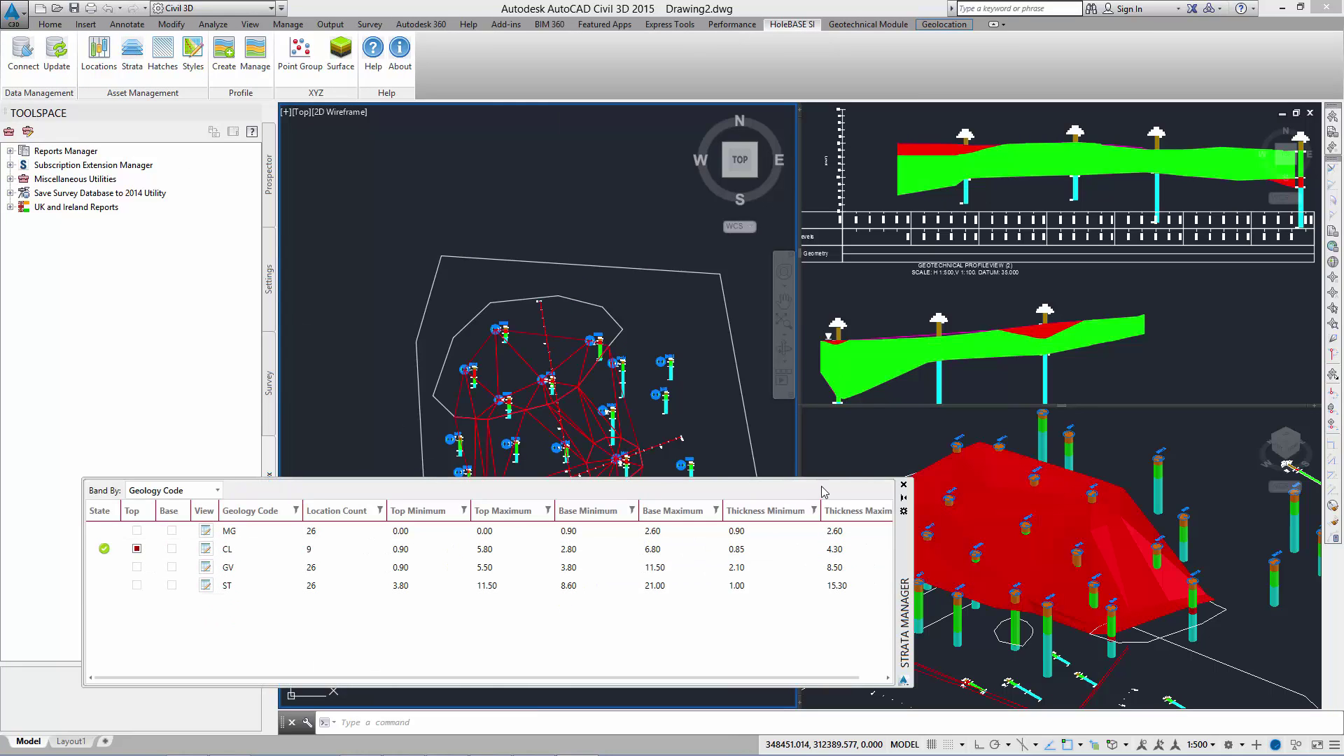
{"action": "left_click", "coordinate": [903, 484]}
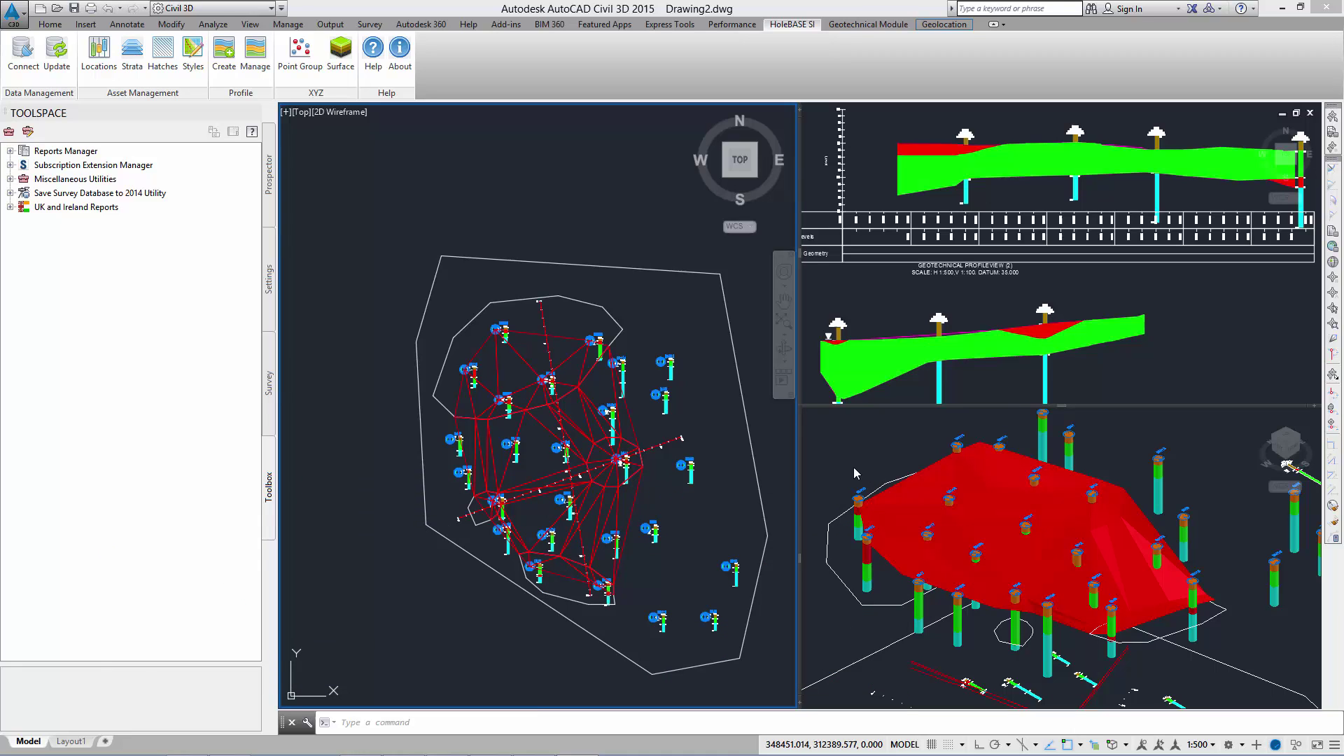
{"action": "left_click", "coordinate": [536, 334]}
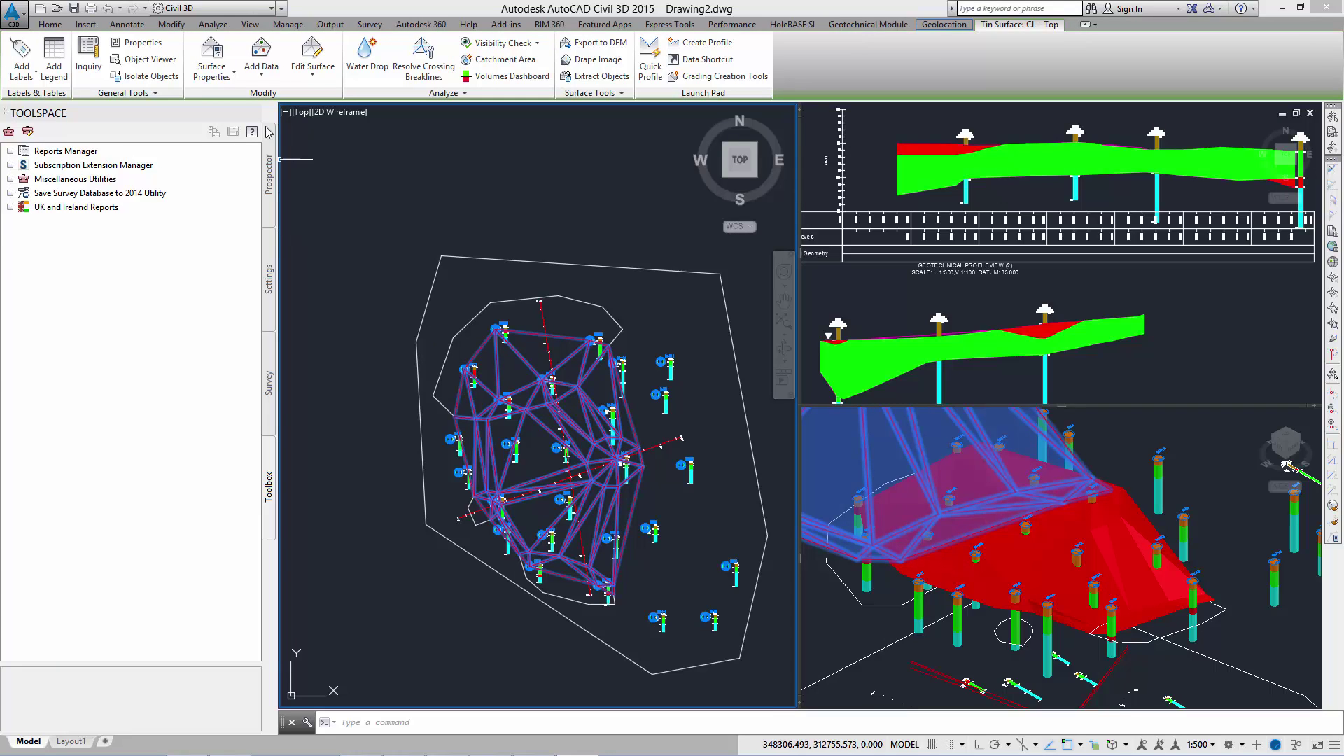
Step: Add the large outer outline to CL - Top as a Hide boundary
{"action": "left_click", "coordinate": [261, 63]}
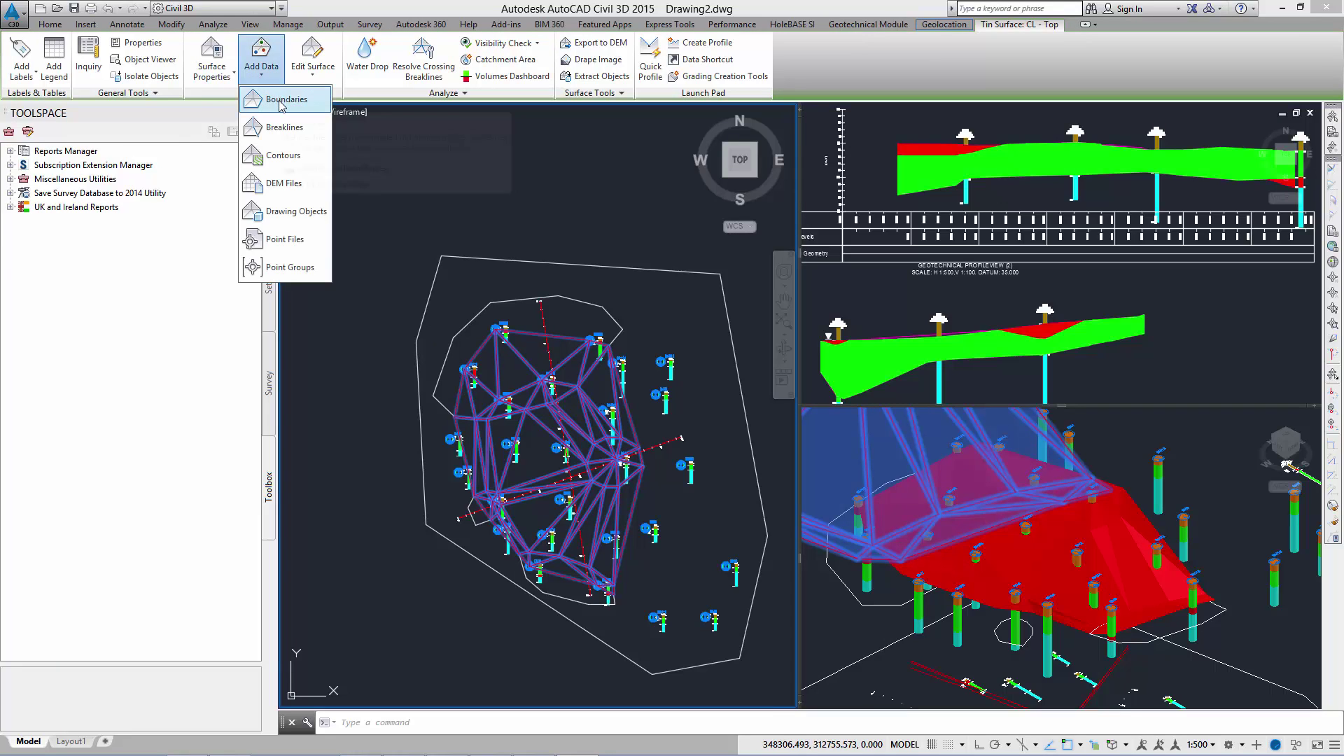
{"action": "left_click", "coordinate": [277, 99]}
{"action": "left_click", "coordinate": [318, 402]}
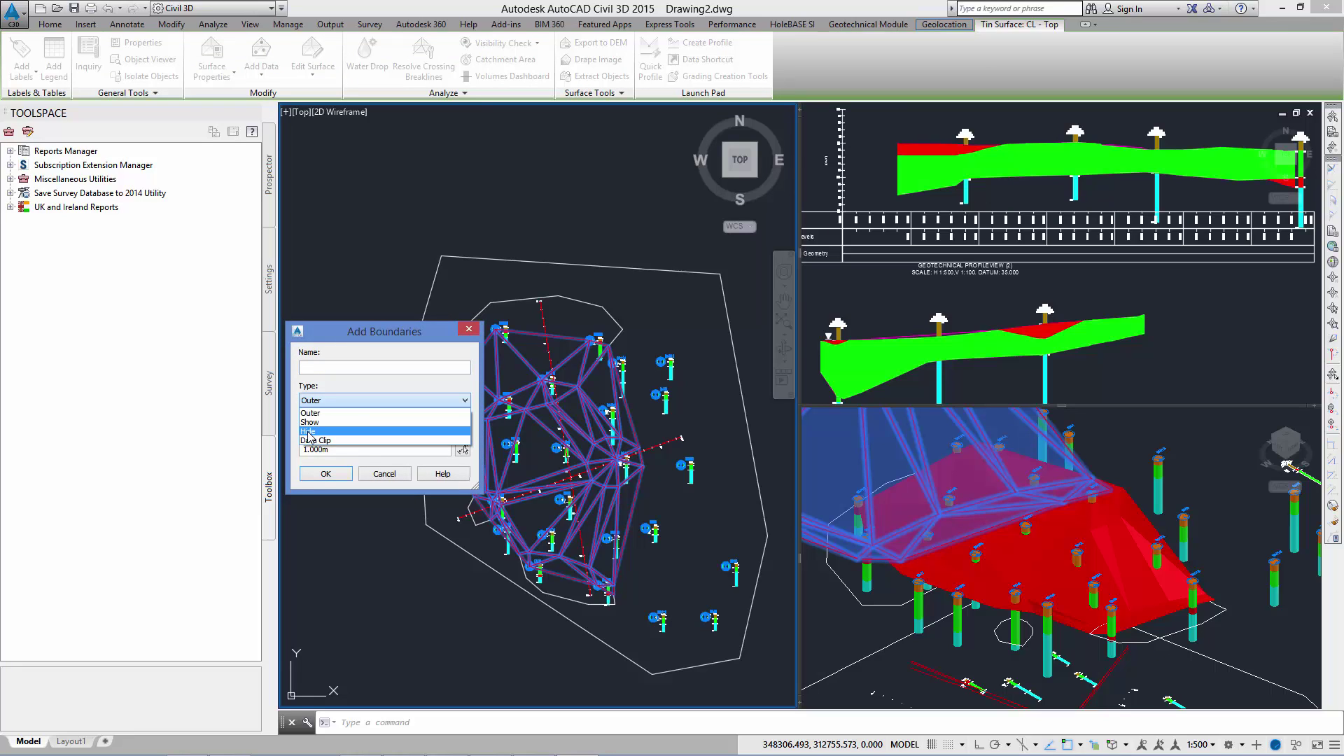
{"action": "left_click", "coordinate": [310, 431]}
{"action": "left_click", "coordinate": [320, 478]}
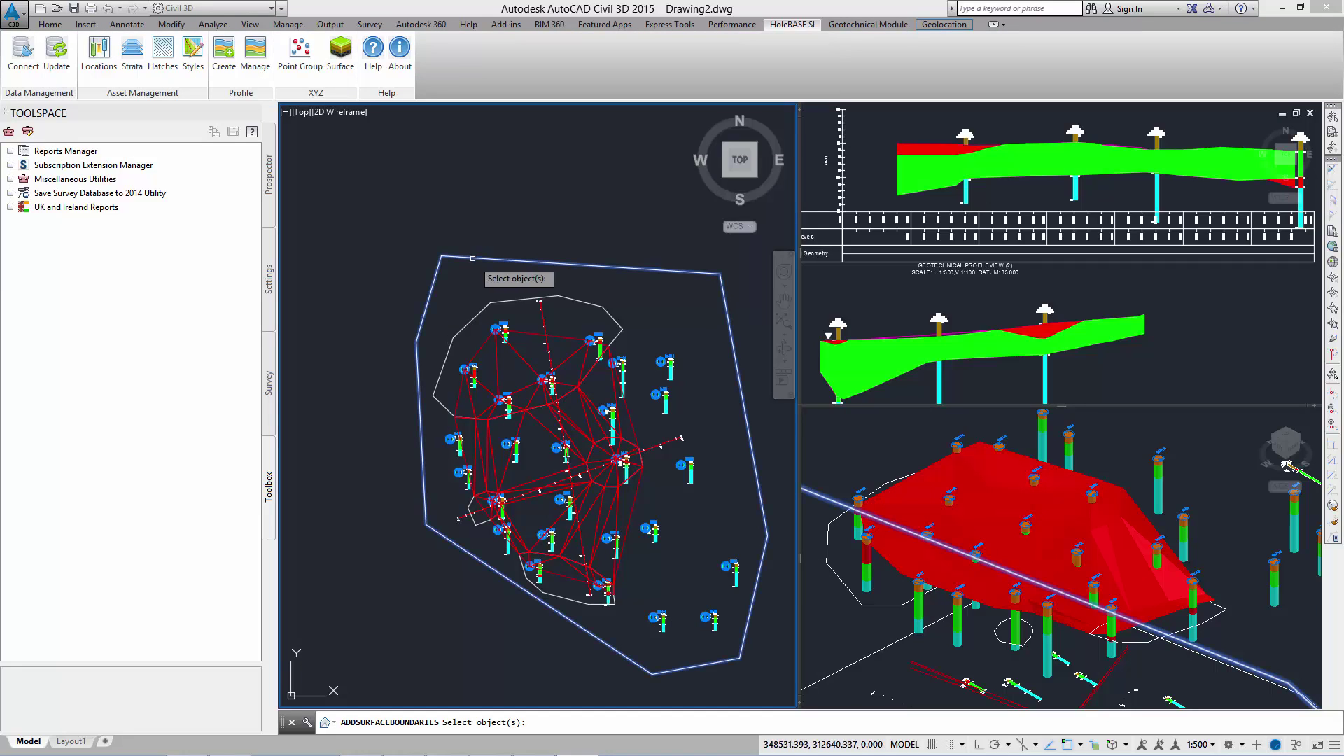
{"action": "left_click", "coordinate": [491, 280]}
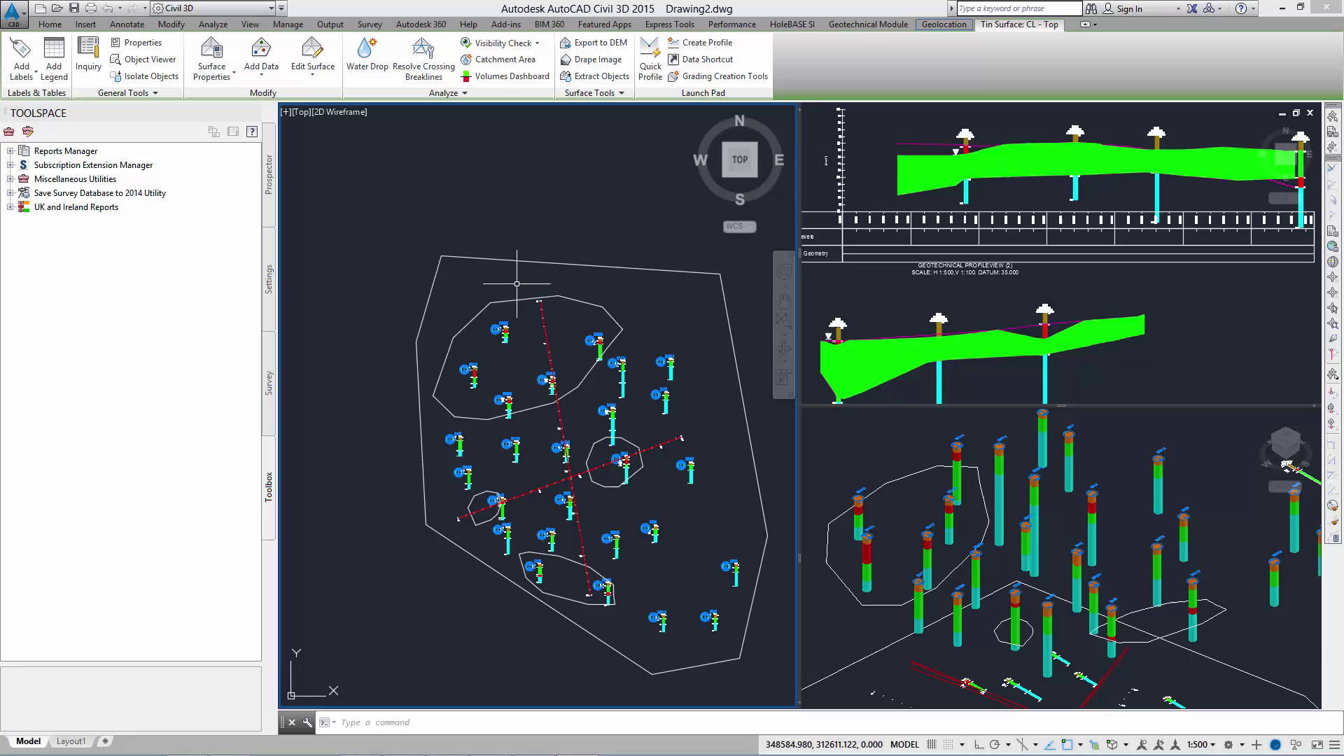
Step: Add another boundary to the CL - Top surface, setting its type to Show
{"action": "left_click", "coordinate": [268, 82]}
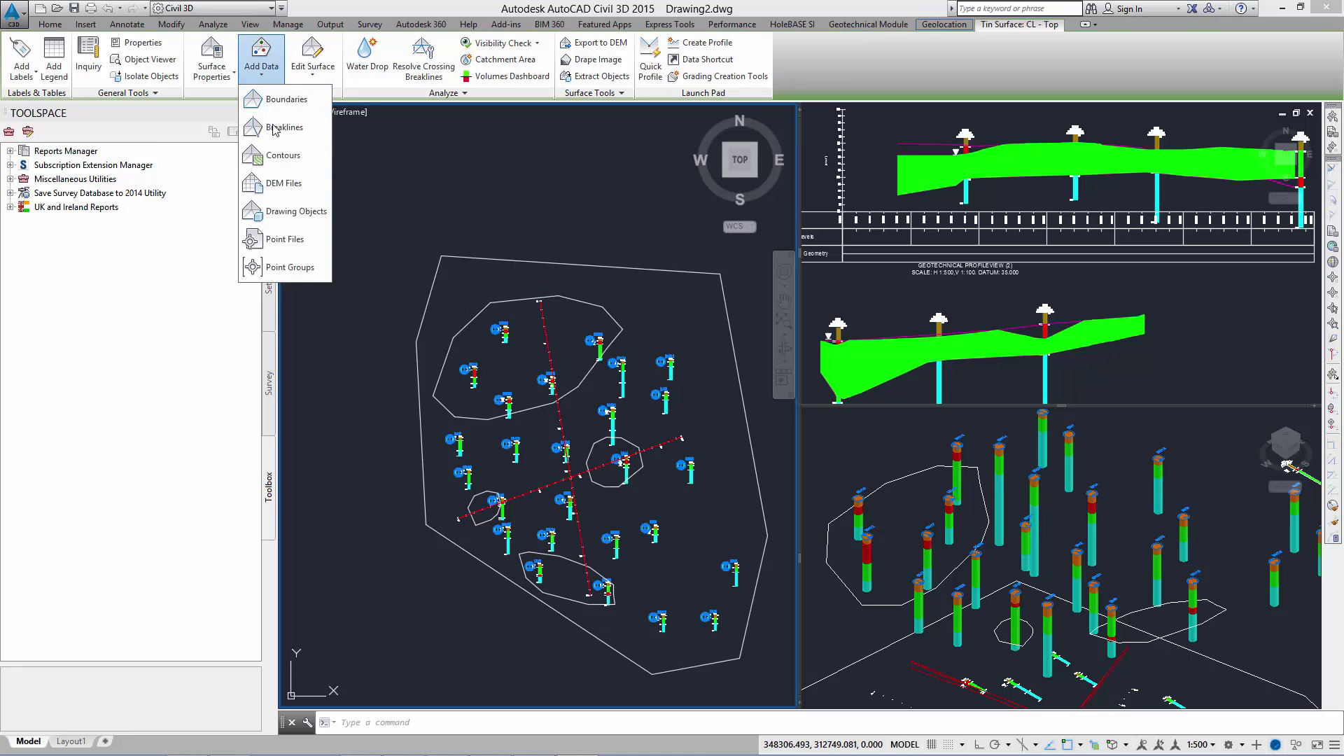
{"action": "left_click", "coordinate": [289, 100]}
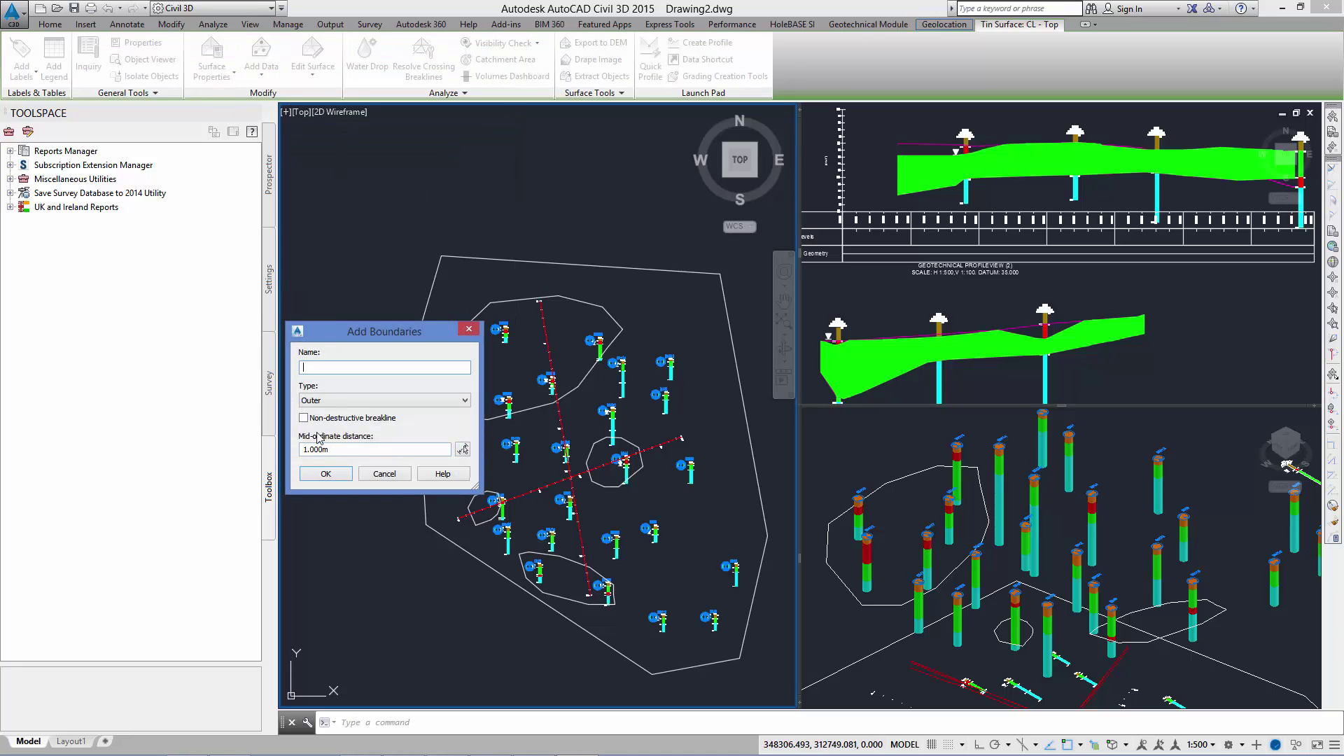
{"action": "left_click", "coordinate": [324, 399]}
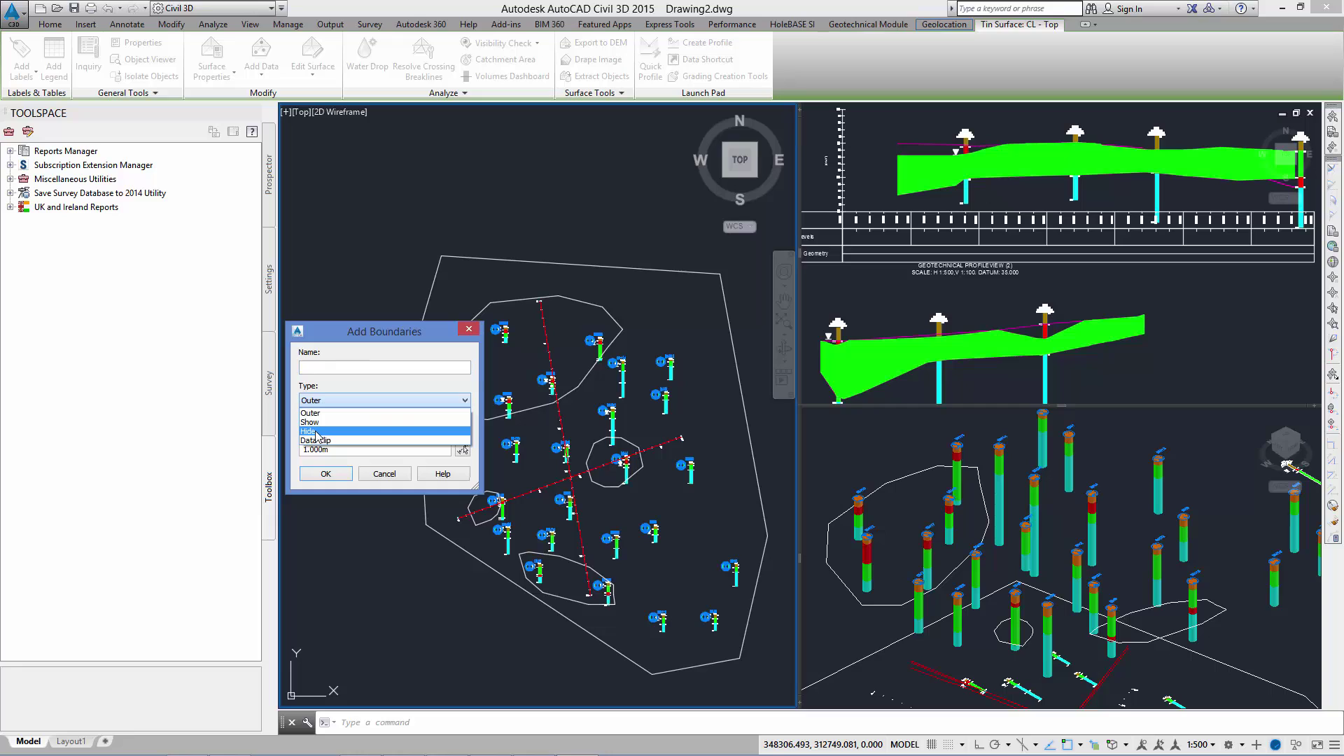
{"action": "key", "text": "Escape"}
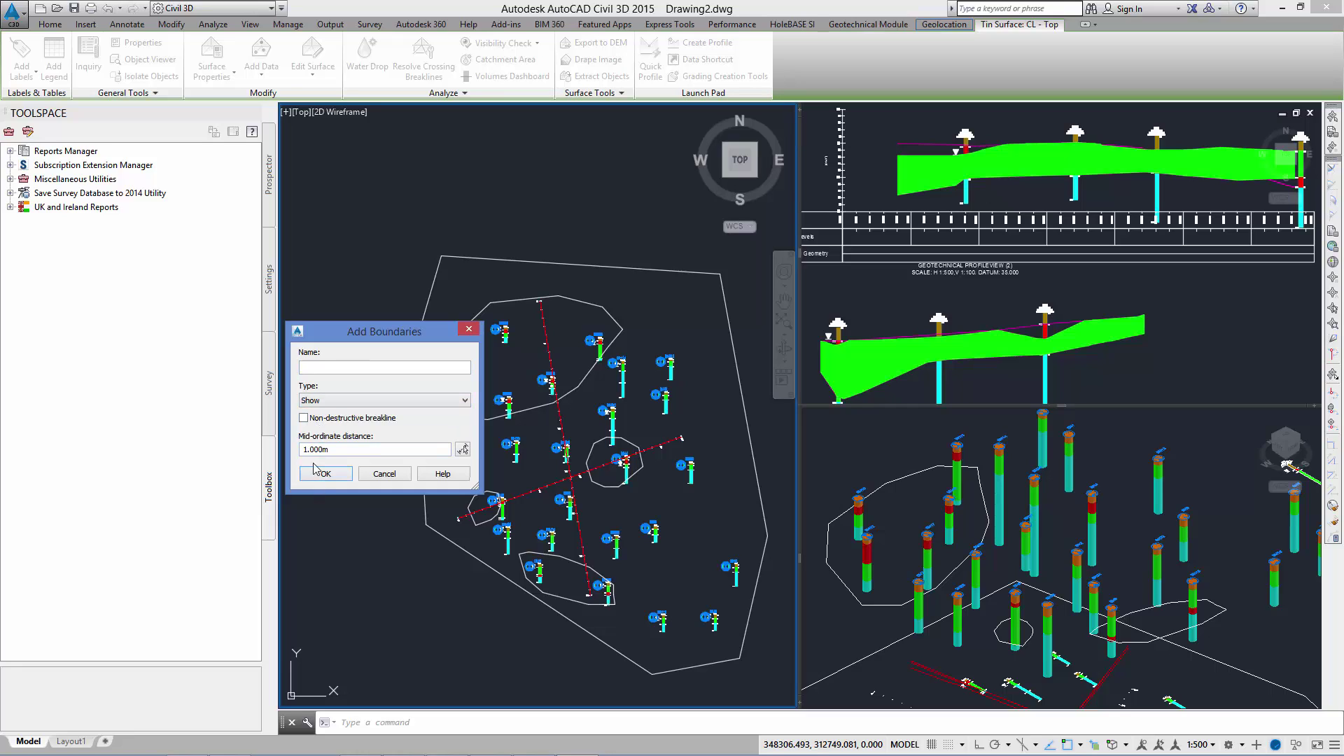
{"action": "left_click", "coordinate": [325, 473]}
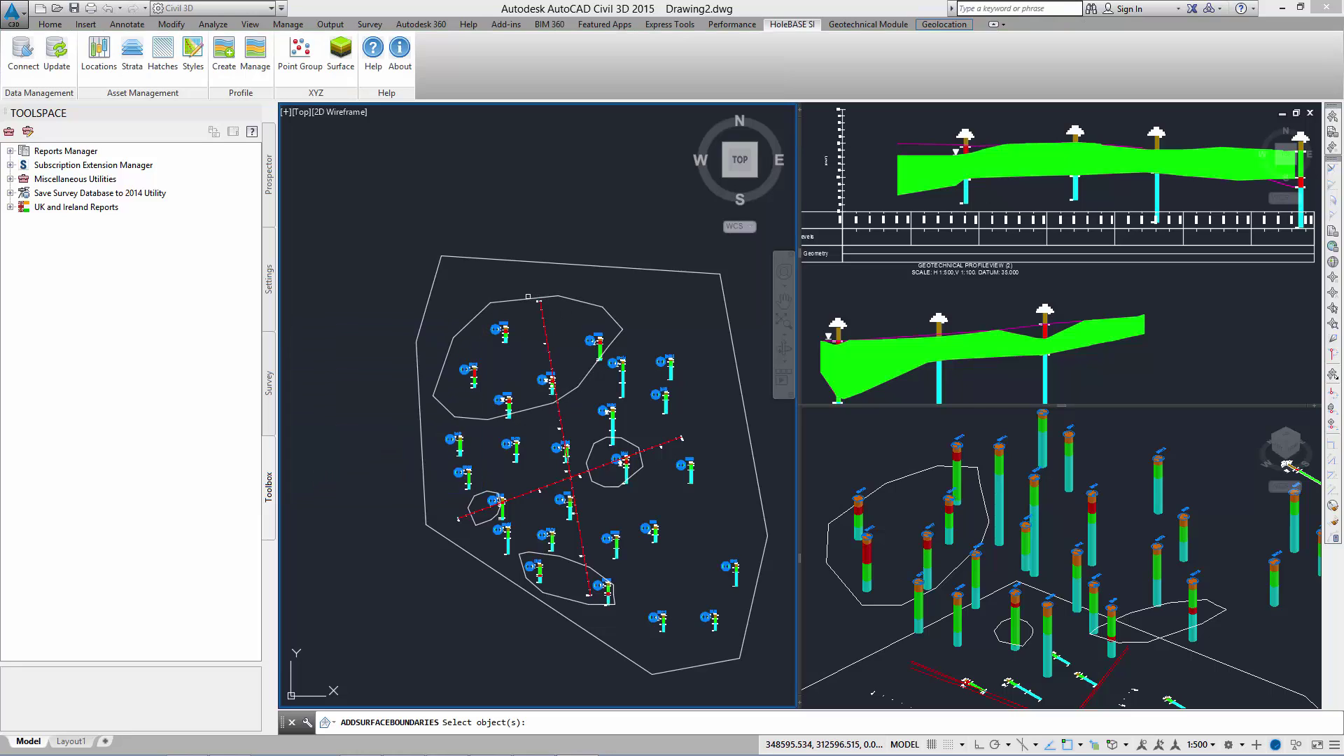
Step: Pick the four lens outlines as show boundaries and rebuild CL - Top
{"action": "left_click", "coordinate": [540, 296]}
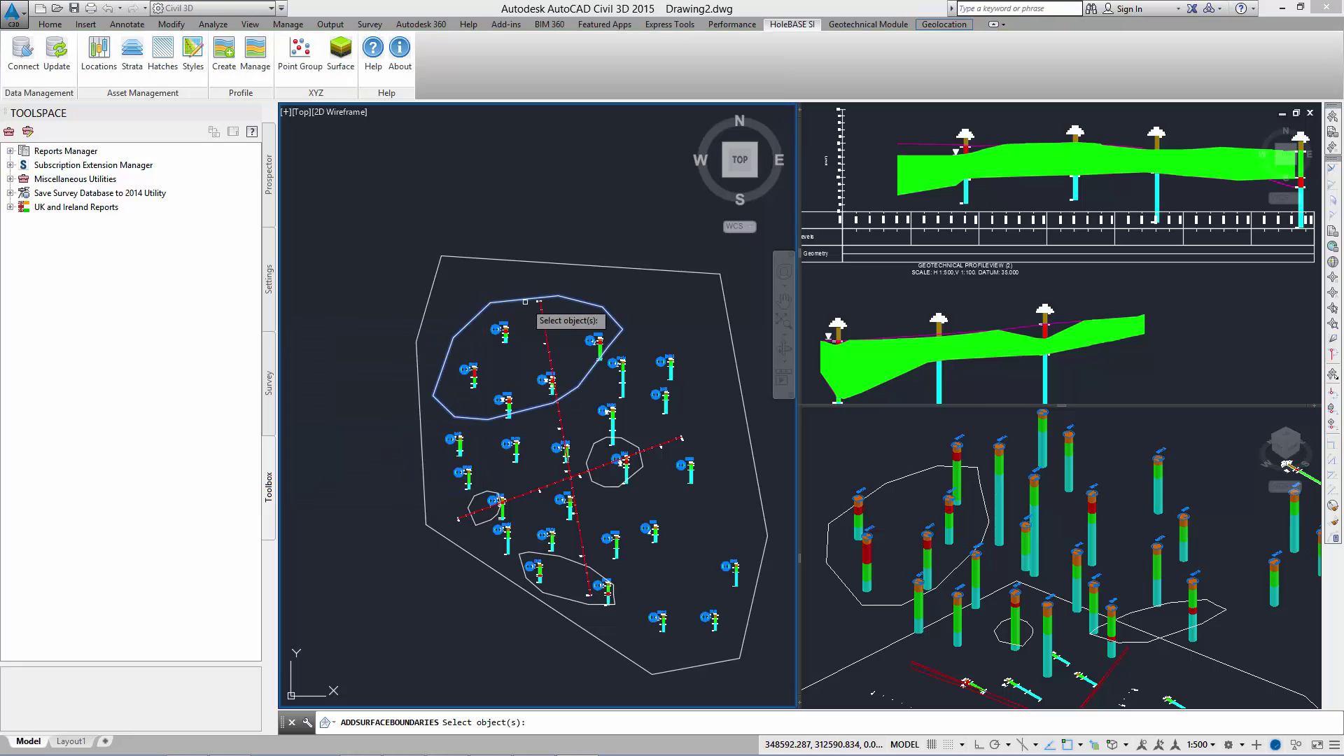
{"action": "left_click", "coordinate": [593, 453]}
{"action": "left_click", "coordinate": [481, 493]}
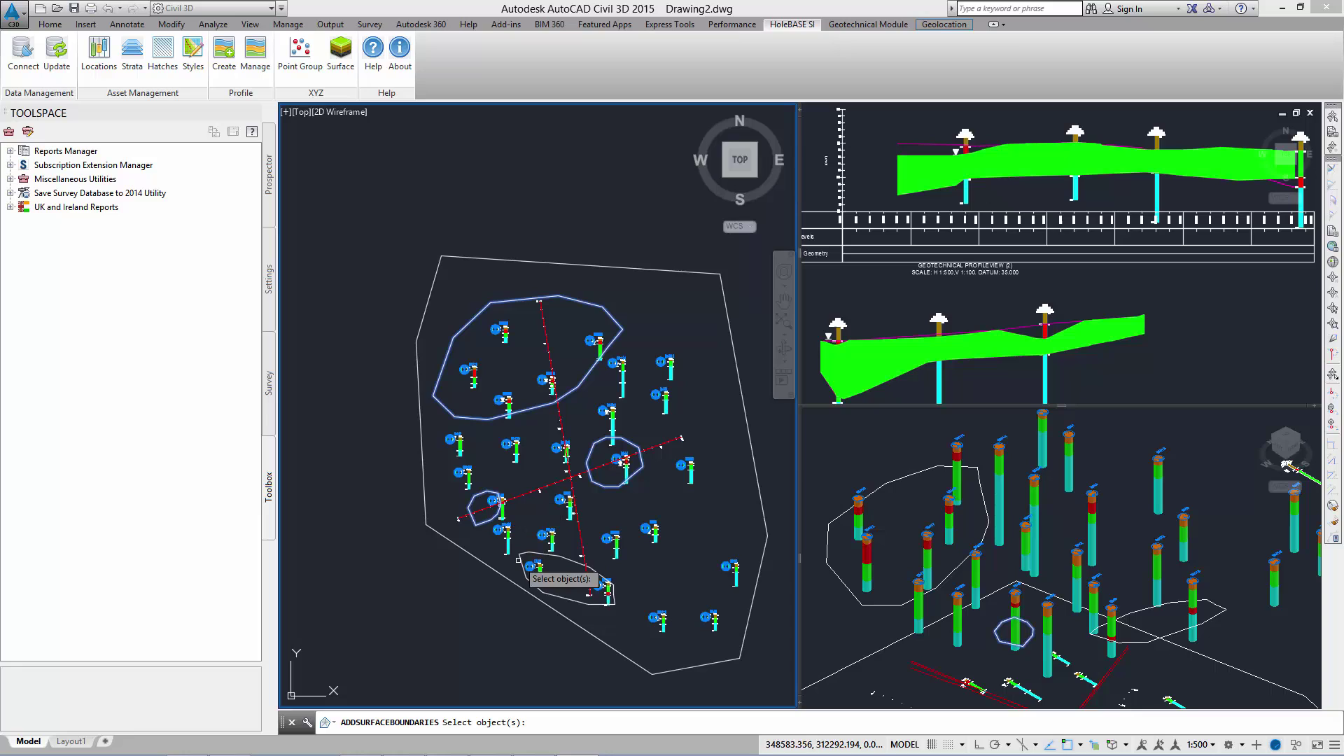
{"action": "left_click", "coordinate": [569, 564]}
{"action": "key", "text": "Return"}
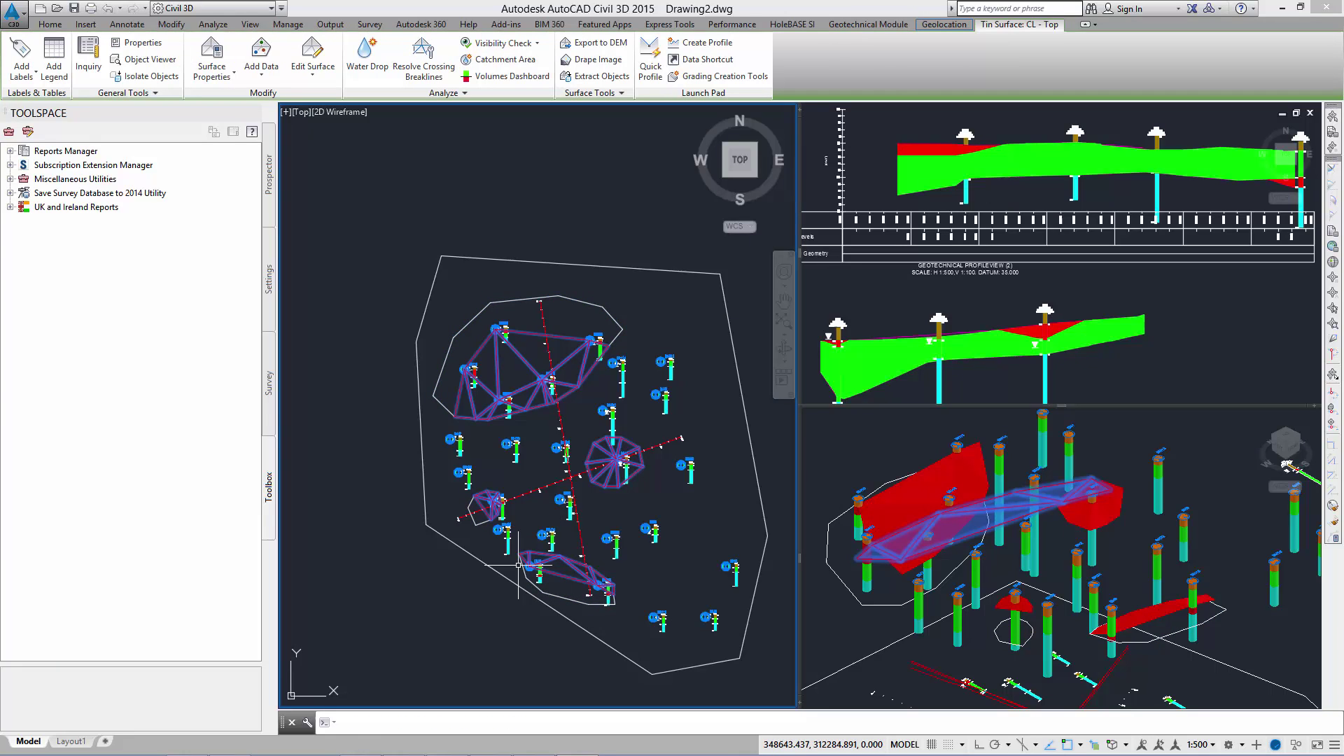
Step: In the HoleBASE SI strata list, hide CL Top and show CL Base instead
{"action": "left_click", "coordinate": [791, 24]}
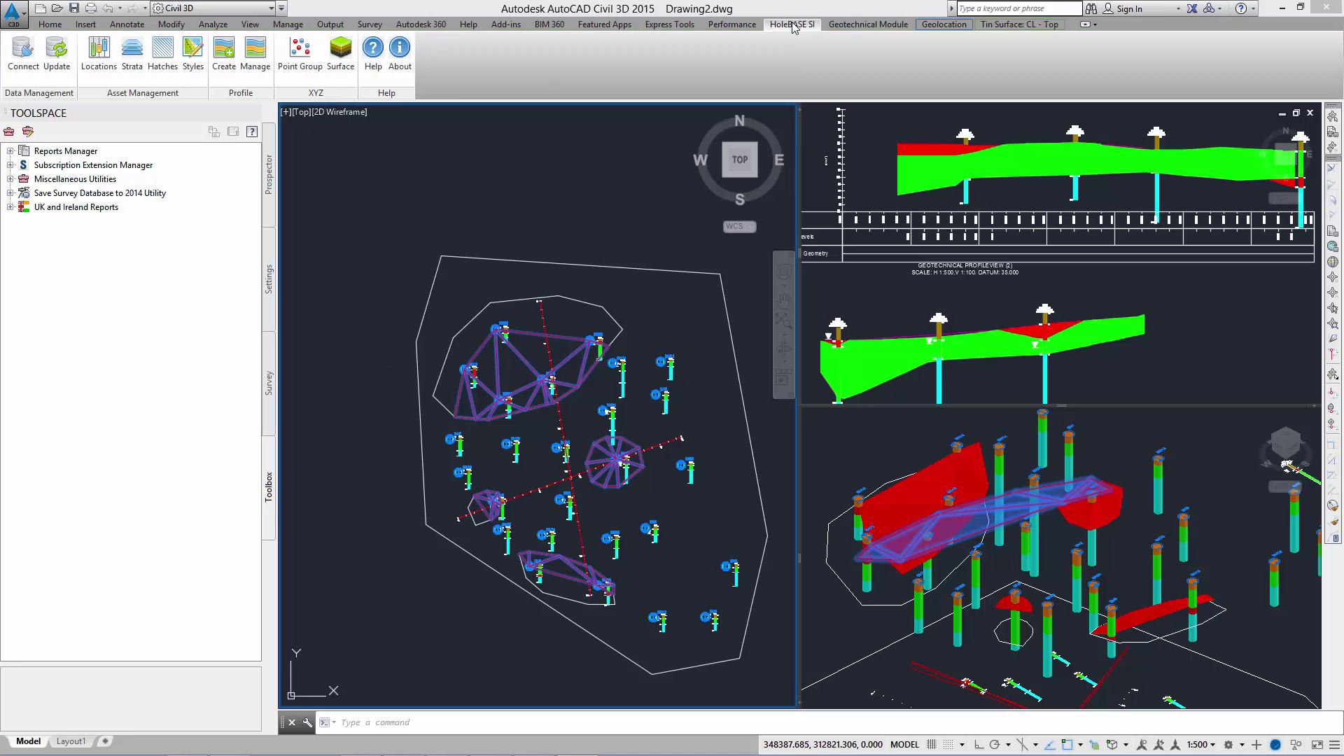
{"action": "left_click", "coordinate": [135, 58]}
{"action": "left_click", "coordinate": [137, 550]}
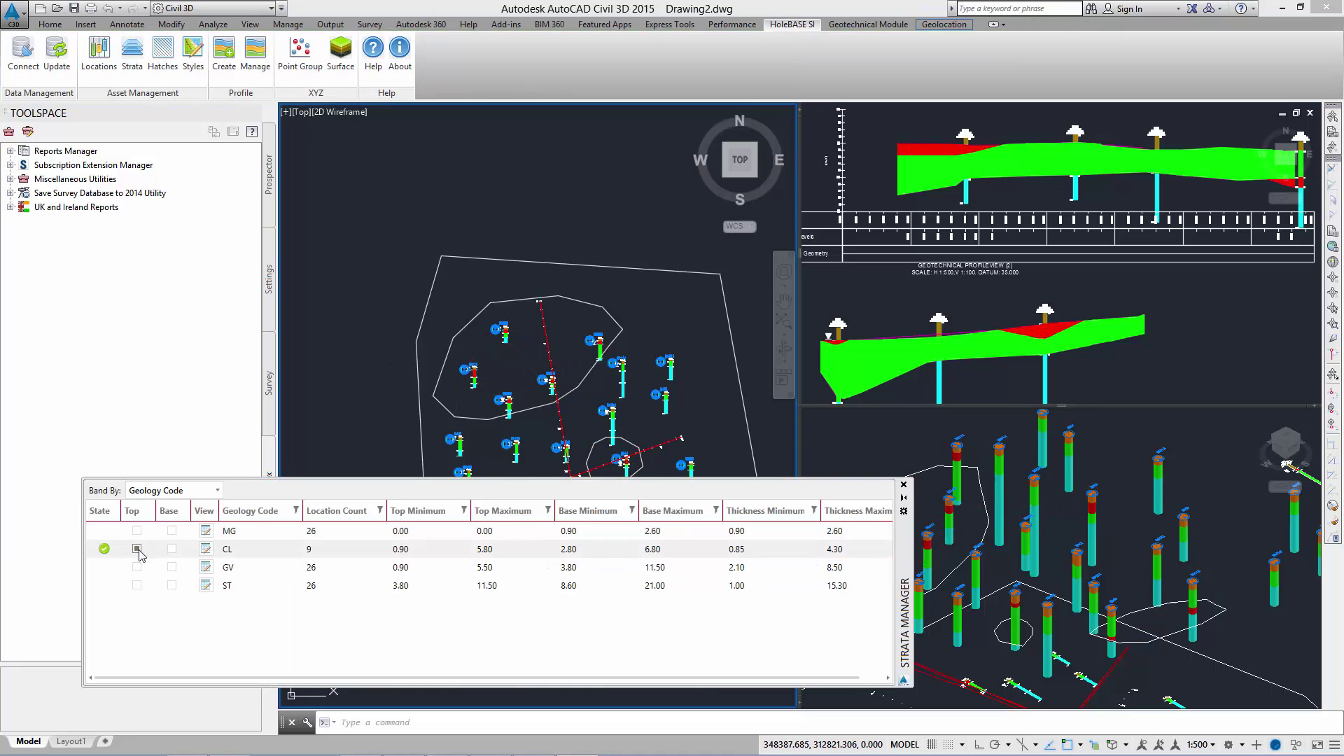
{"action": "left_click", "coordinate": [171, 550]}
{"action": "left_click", "coordinate": [903, 484]}
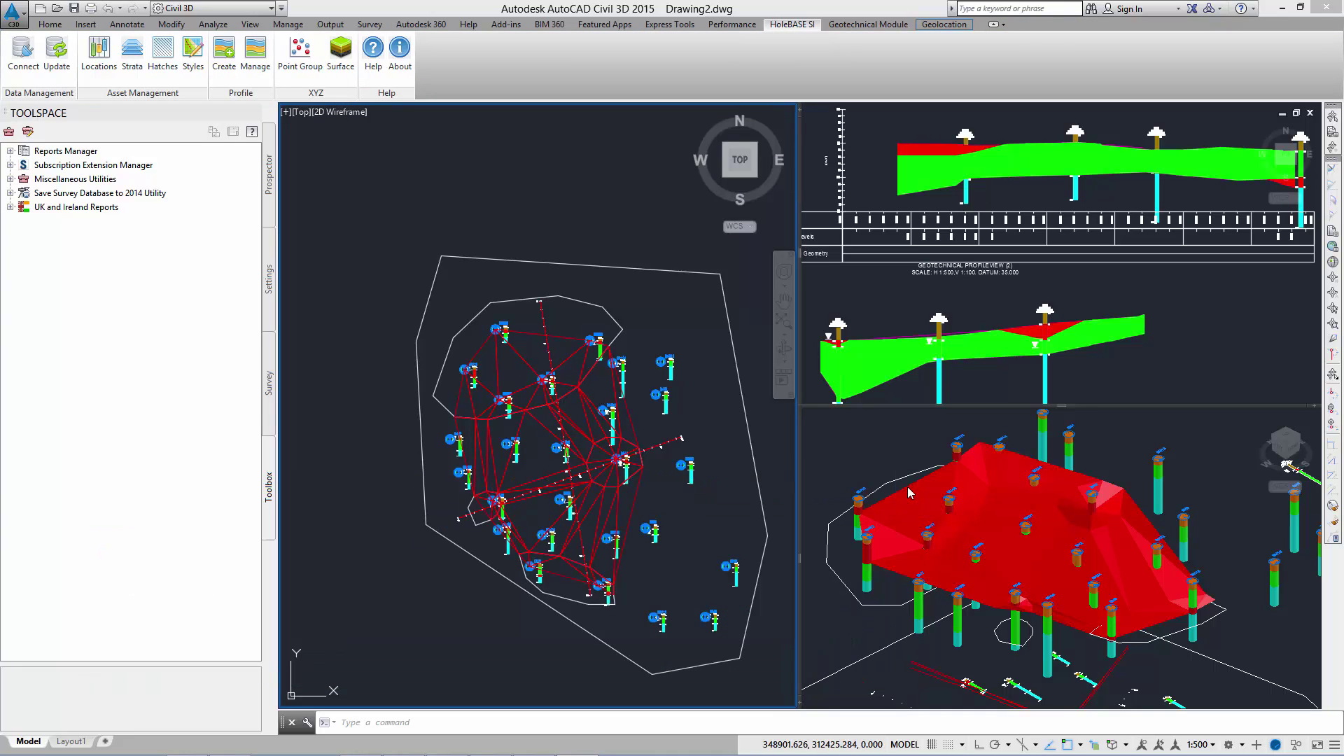
Step: Select the CL - Base surface and start adding a Hide boundary to it
{"action": "left_click", "coordinate": [473, 369]}
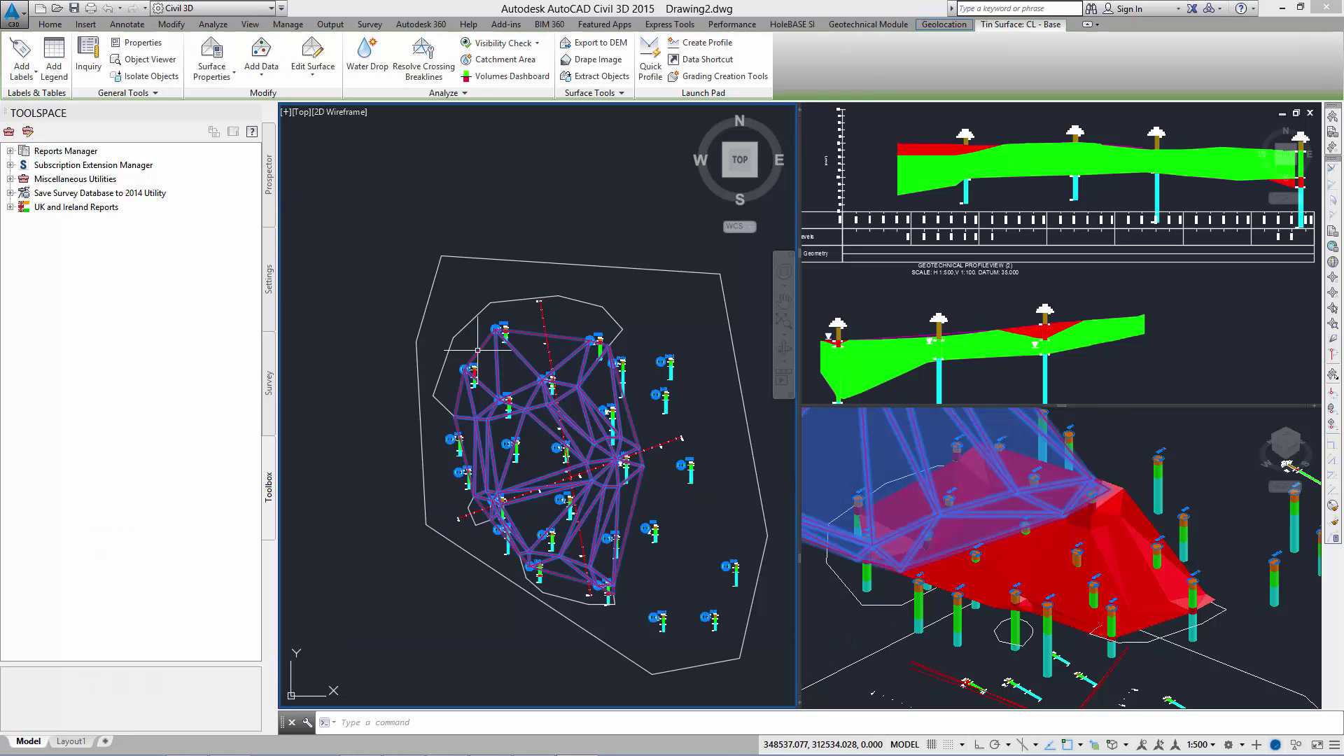
{"action": "left_click", "coordinate": [261, 63]}
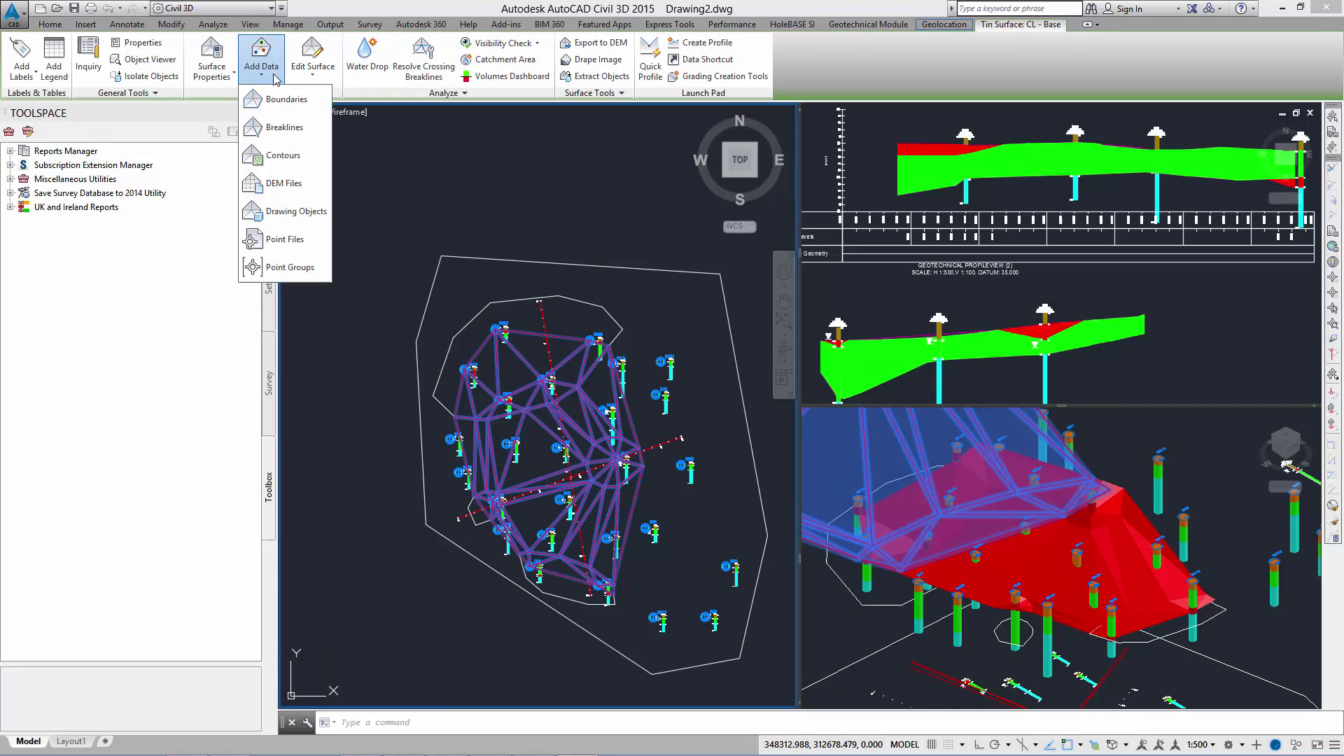
{"action": "left_click", "coordinate": [285, 101]}
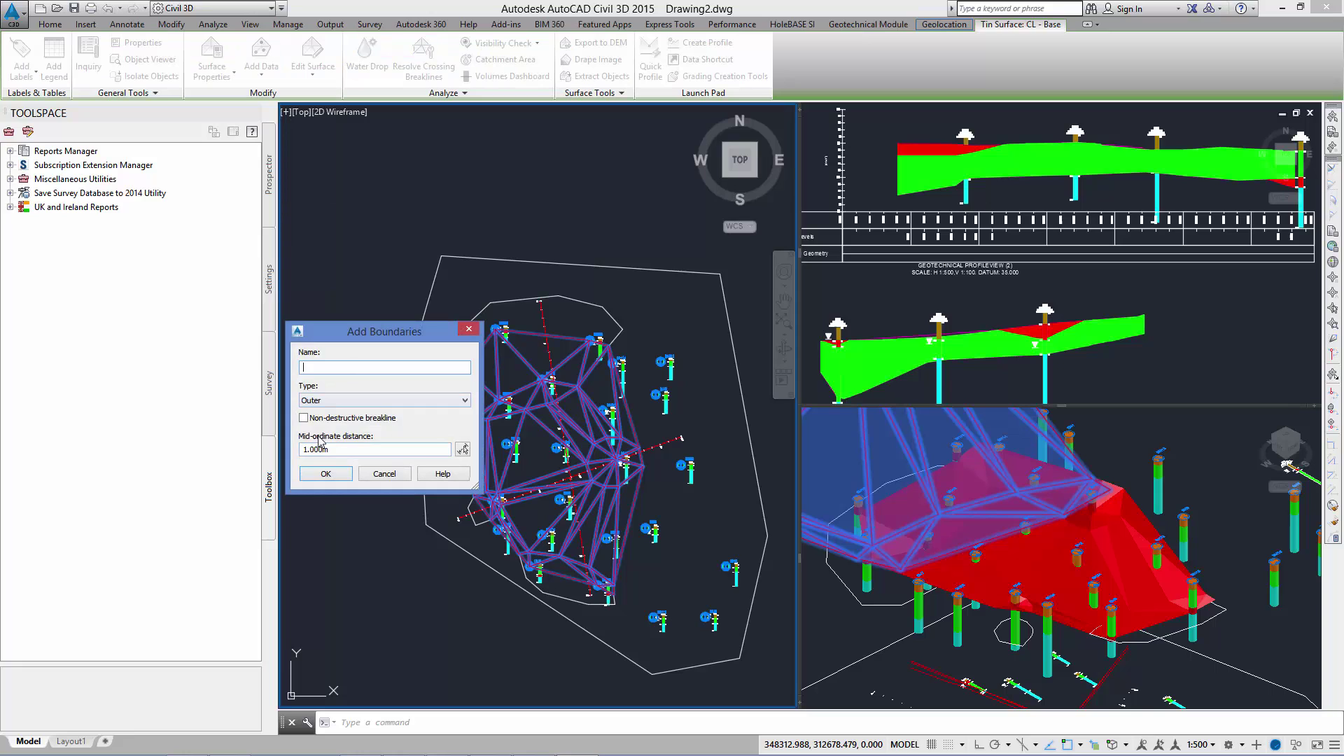
{"action": "left_click", "coordinate": [322, 406]}
{"action": "left_click", "coordinate": [321, 421]}
{"action": "left_click", "coordinate": [325, 474]}
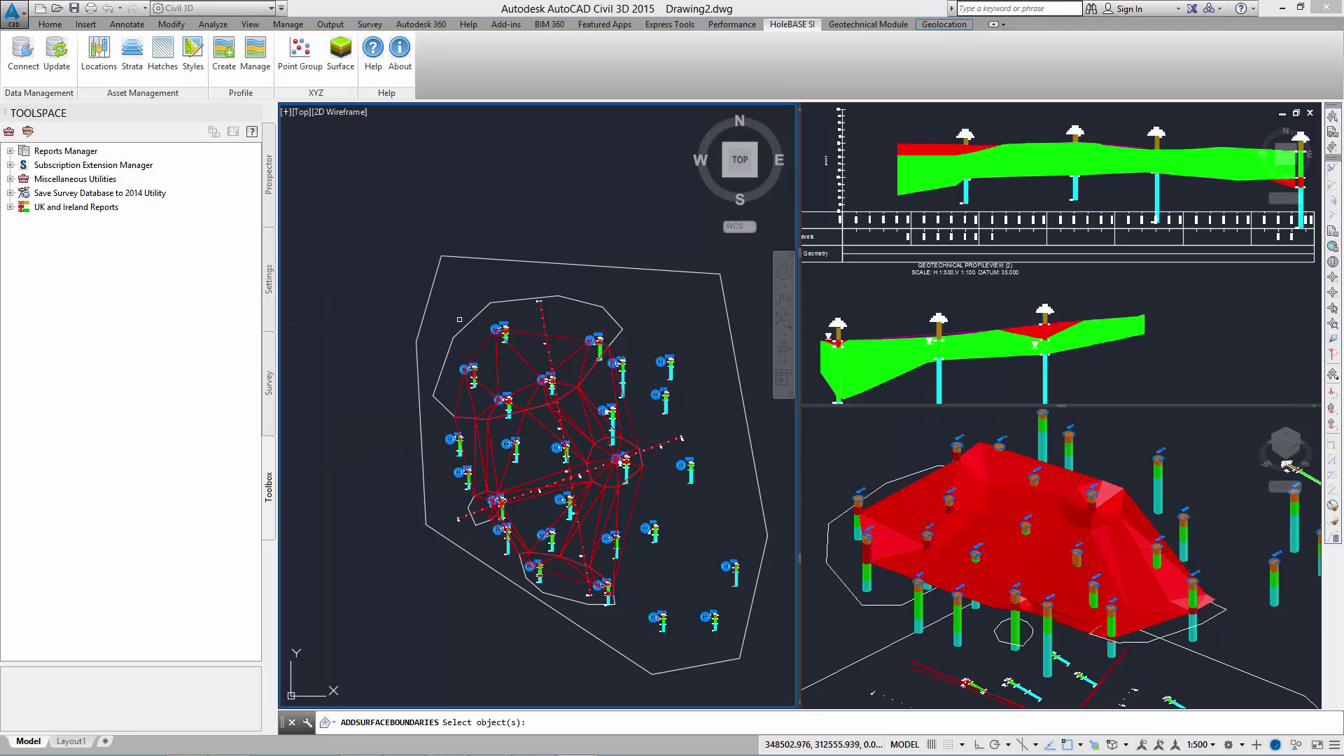
Step: Pick the site outline as the hide boundary, then add a Show boundary to CL - Base
{"action": "left_click", "coordinate": [483, 257]}
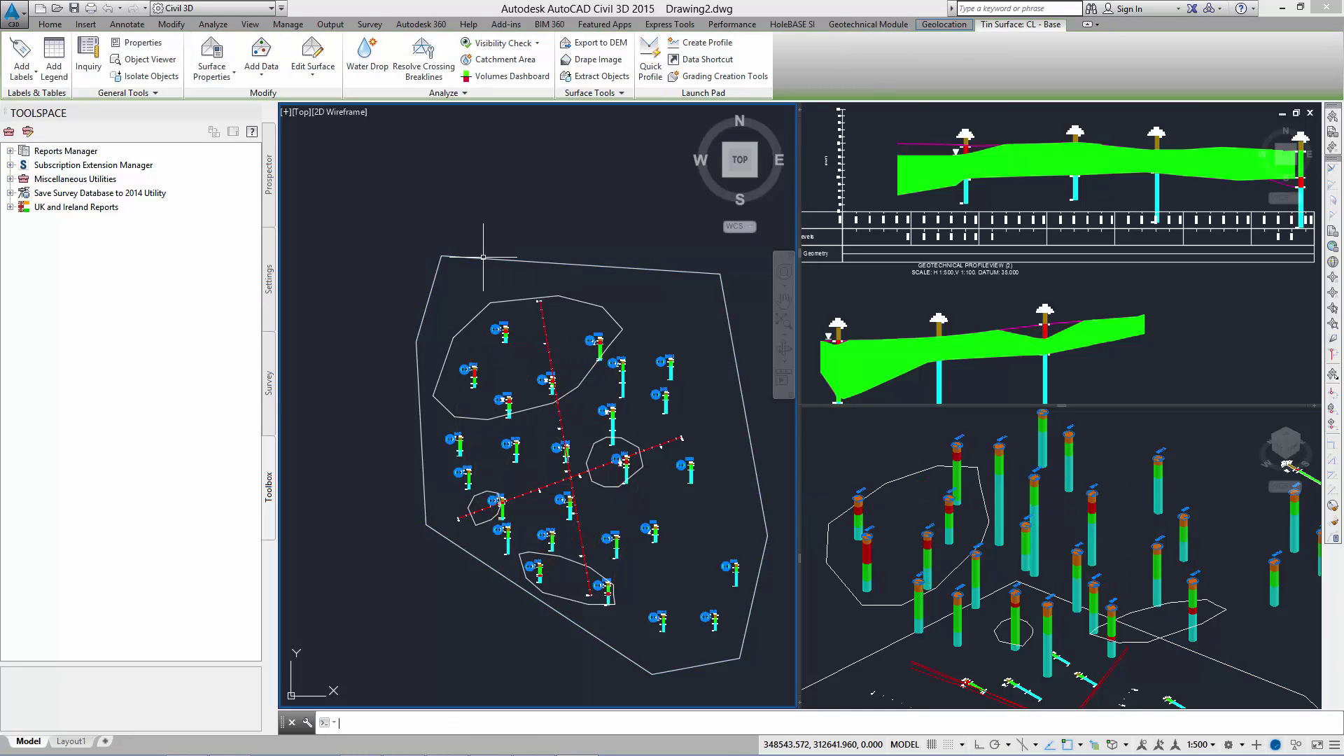
{"action": "left_click", "coordinate": [261, 67]}
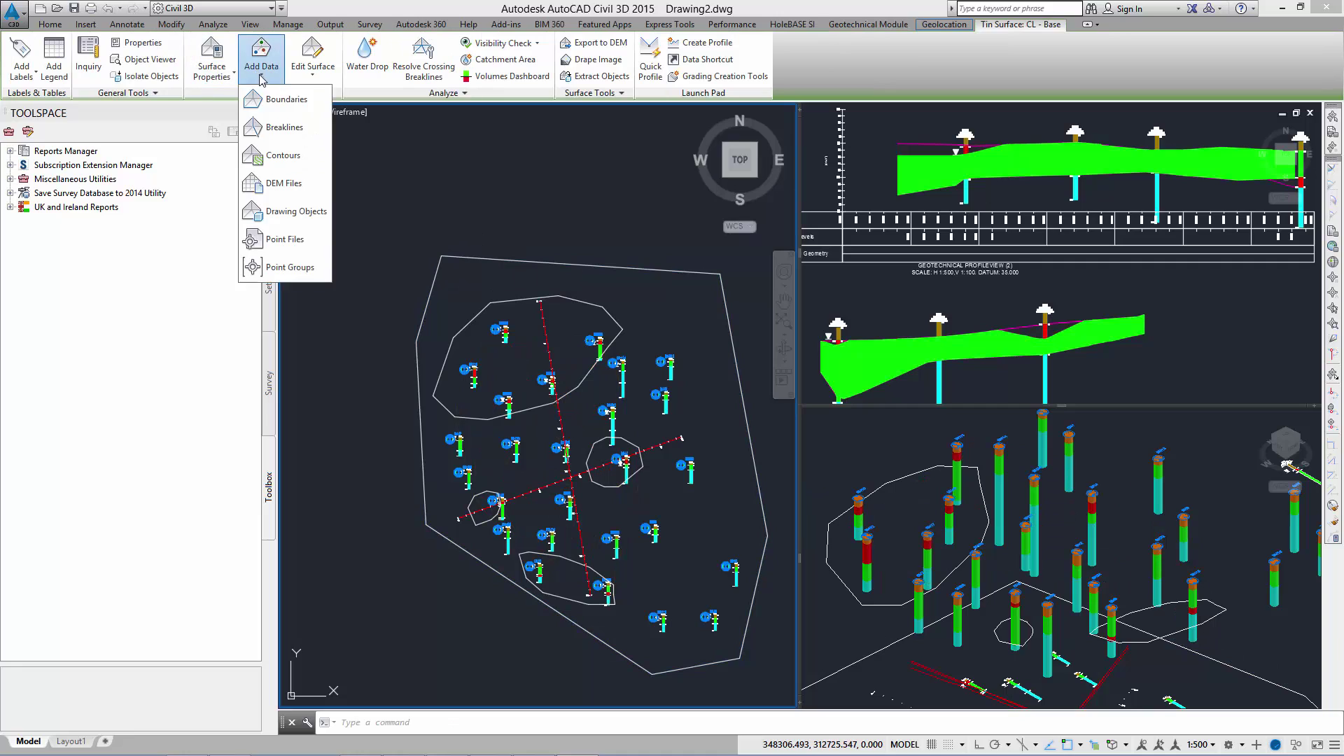
{"action": "left_click", "coordinate": [276, 96]}
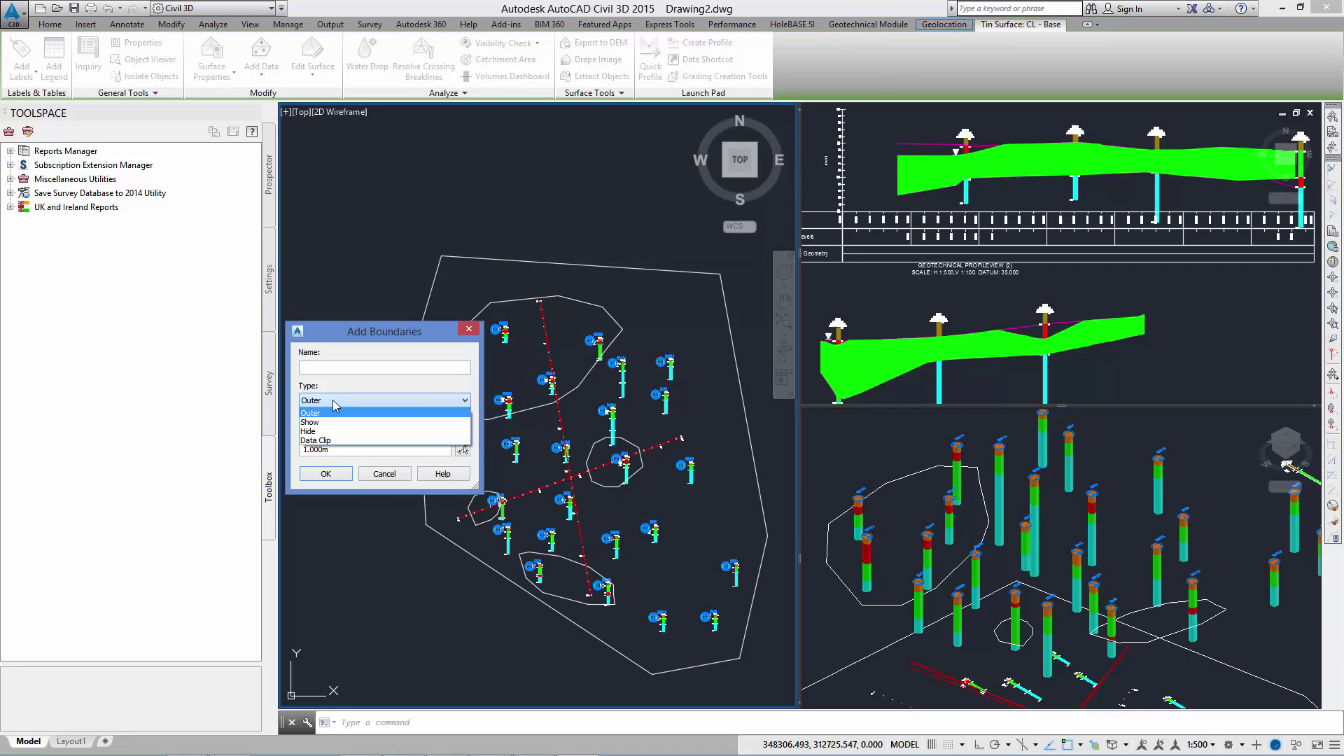
{"action": "left_click", "coordinate": [313, 422]}
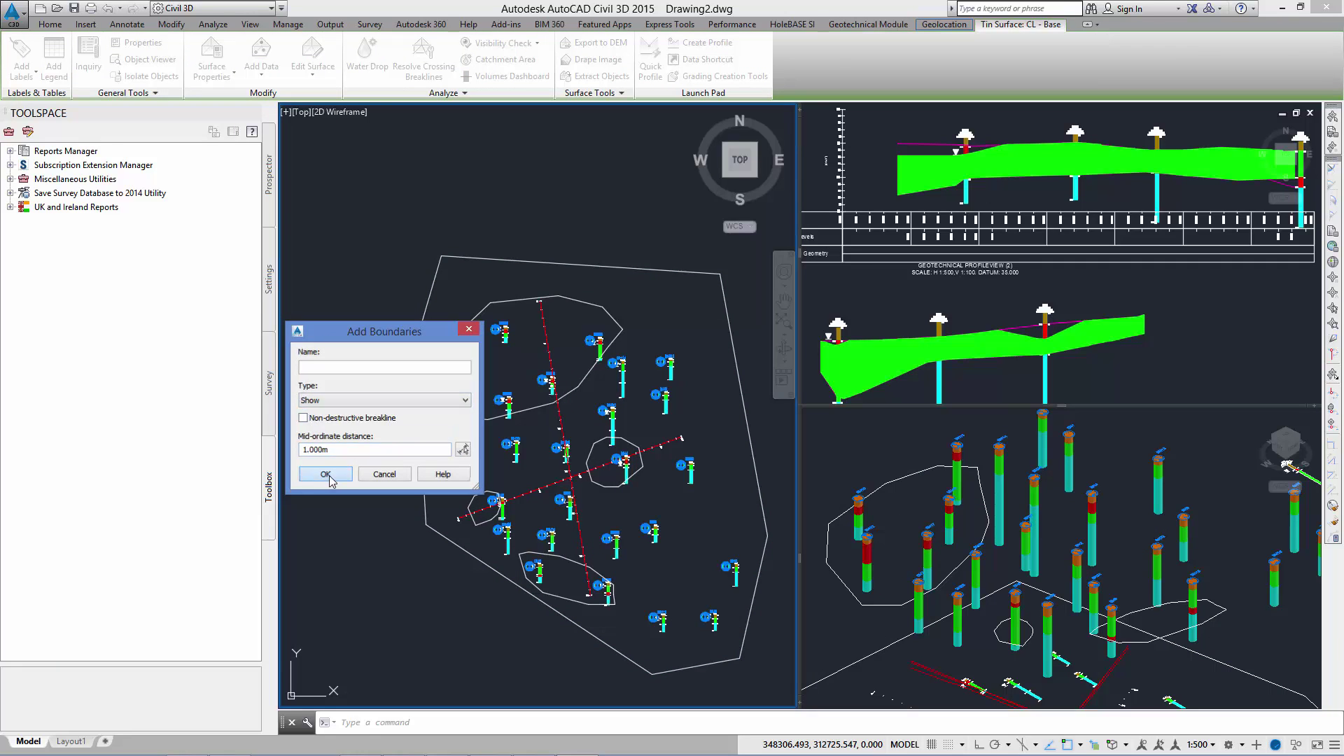
{"action": "left_click", "coordinate": [326, 474]}
Step: Pick the upper, central and lower lens outlines as show boundaries and rebuild CL - Base
{"action": "left_click", "coordinate": [445, 360]}
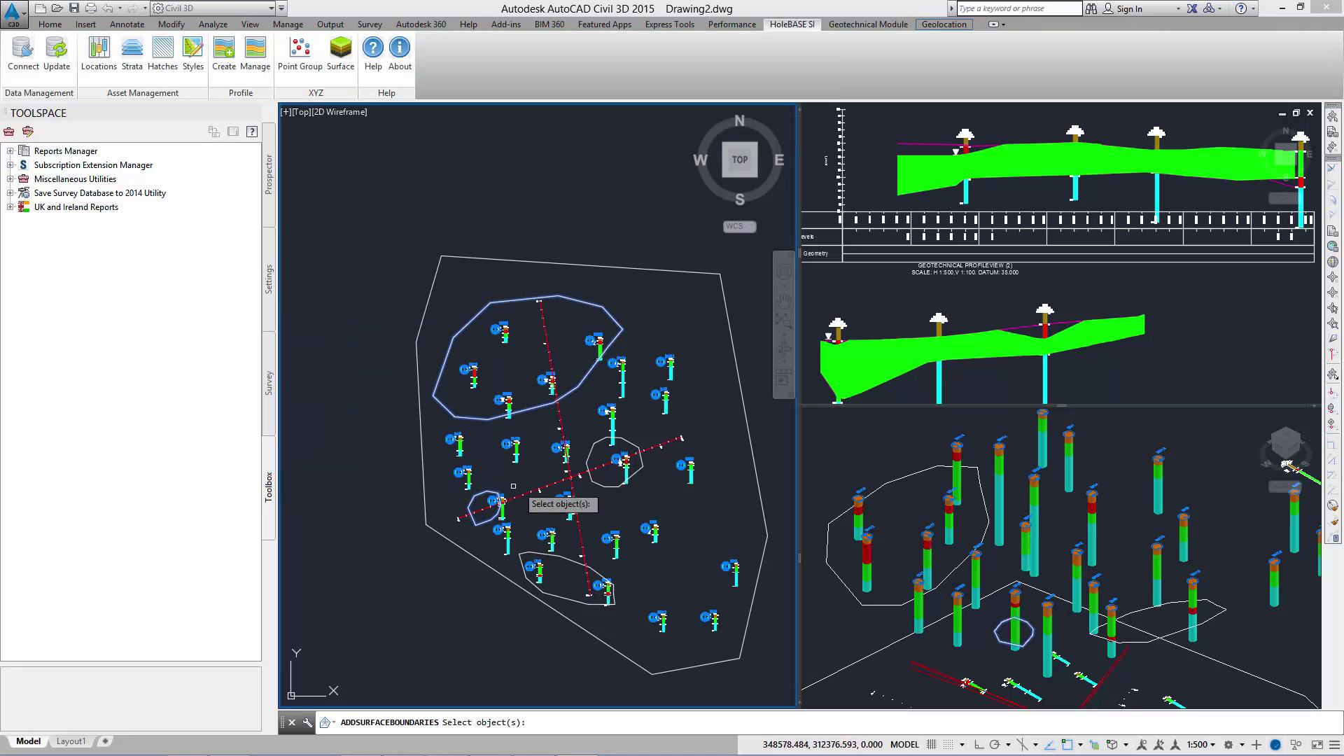
{"action": "left_click", "coordinate": [589, 448]}
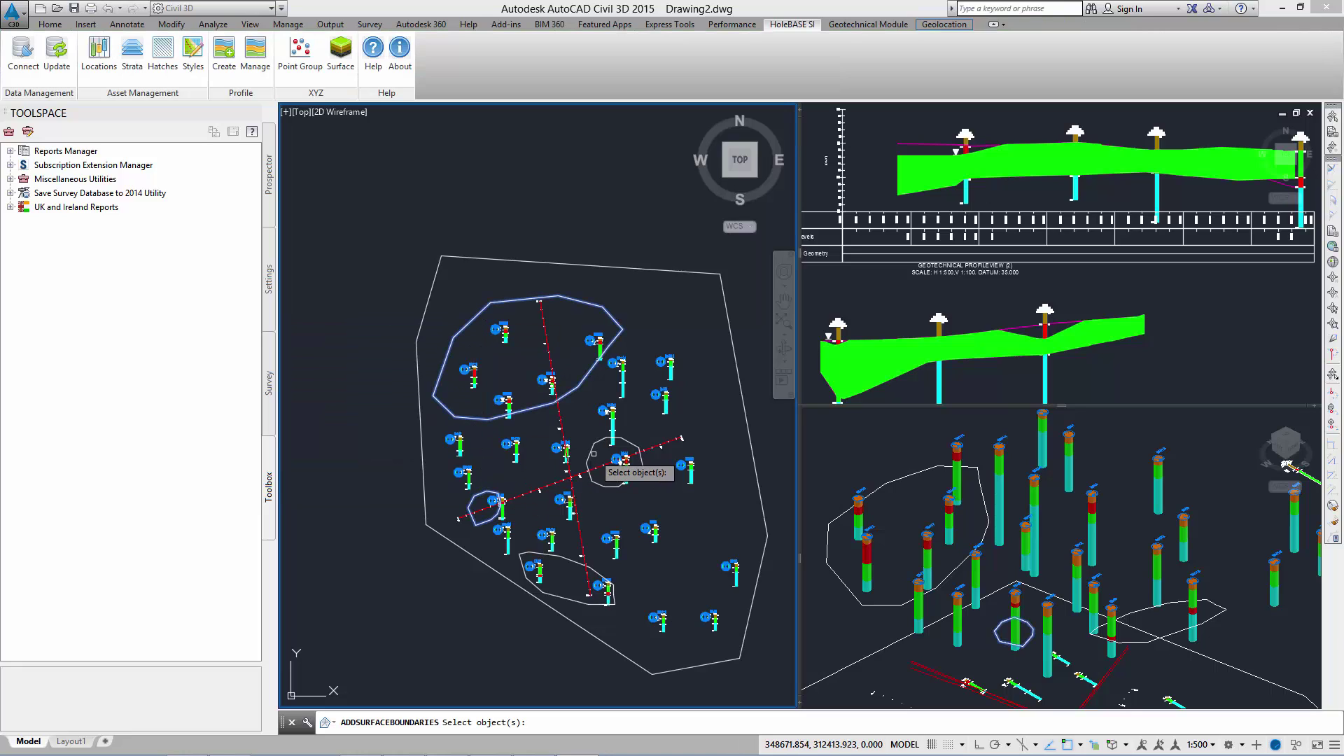
{"action": "left_click", "coordinate": [568, 559]}
{"action": "key", "text": "Return"}
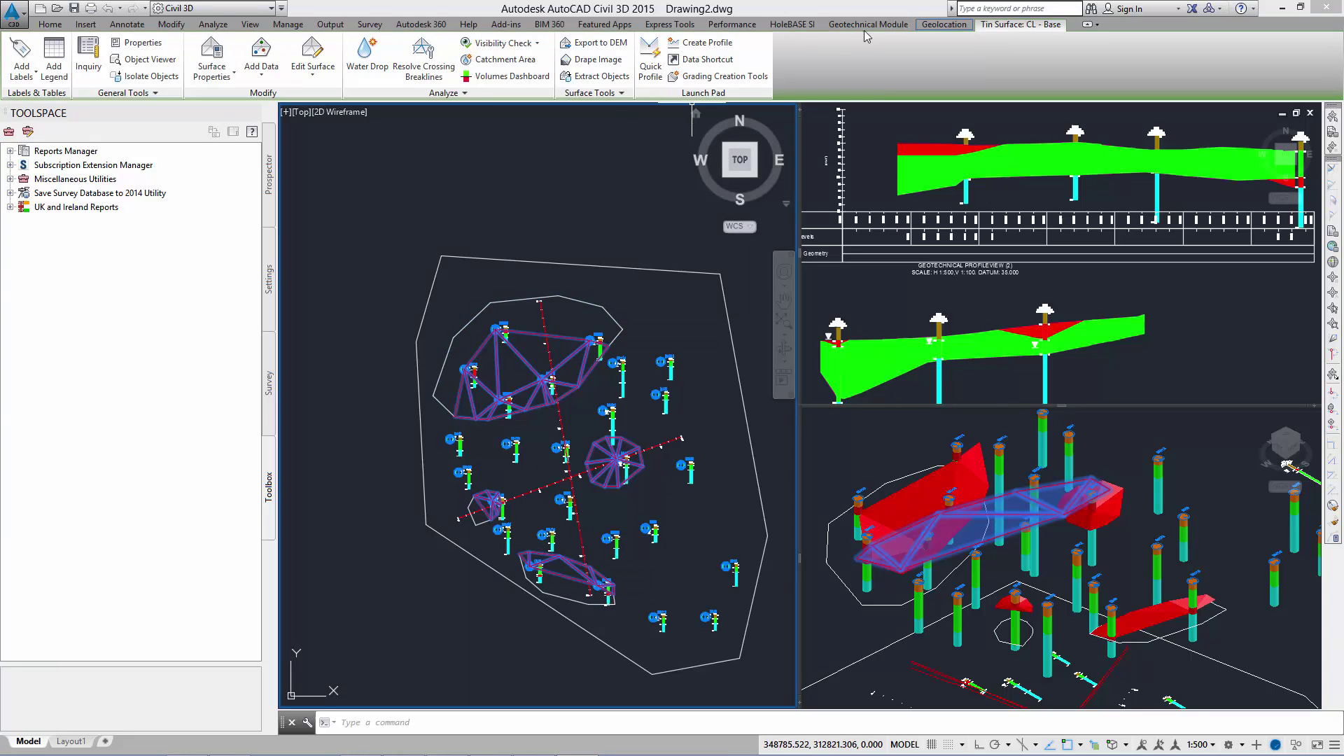
{"action": "left_click", "coordinate": [792, 24]}
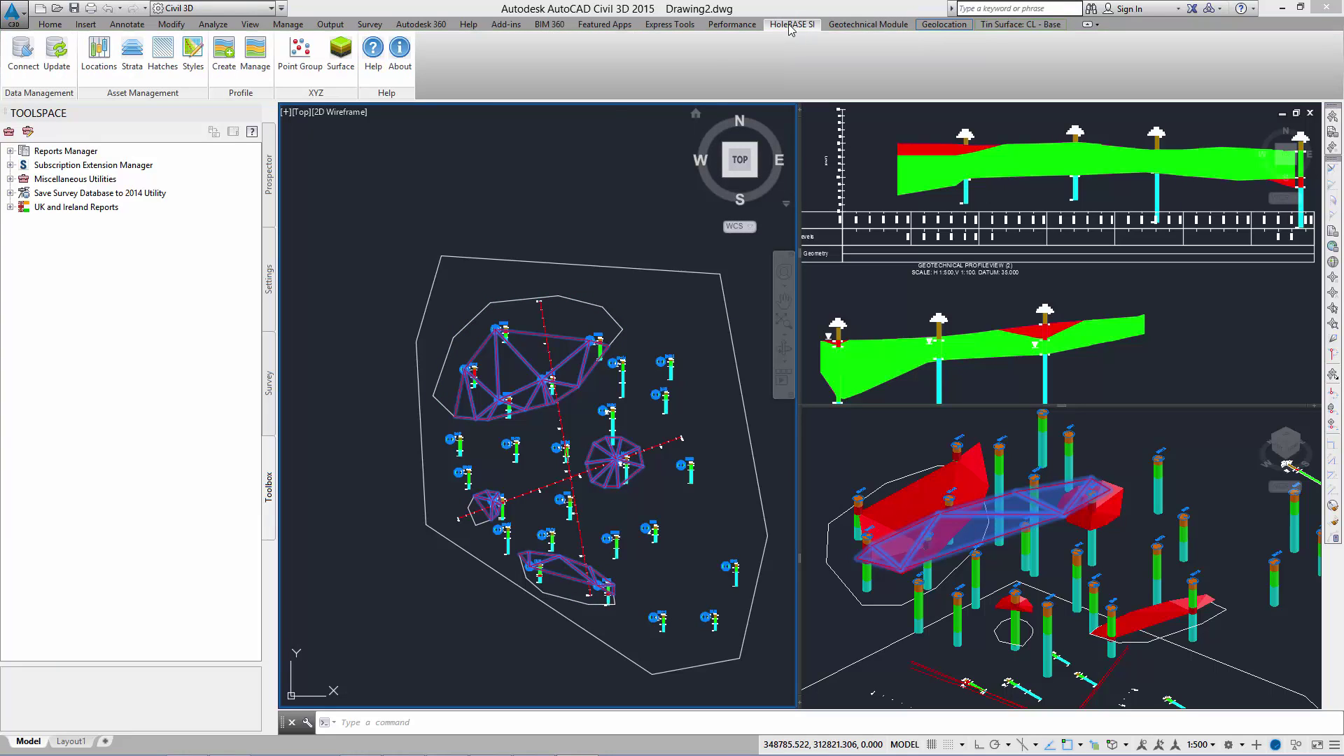
Step: Reopen and close the strata list, then maximize the 3D viewport to fill the drawing area
{"action": "left_click", "coordinate": [132, 56]}
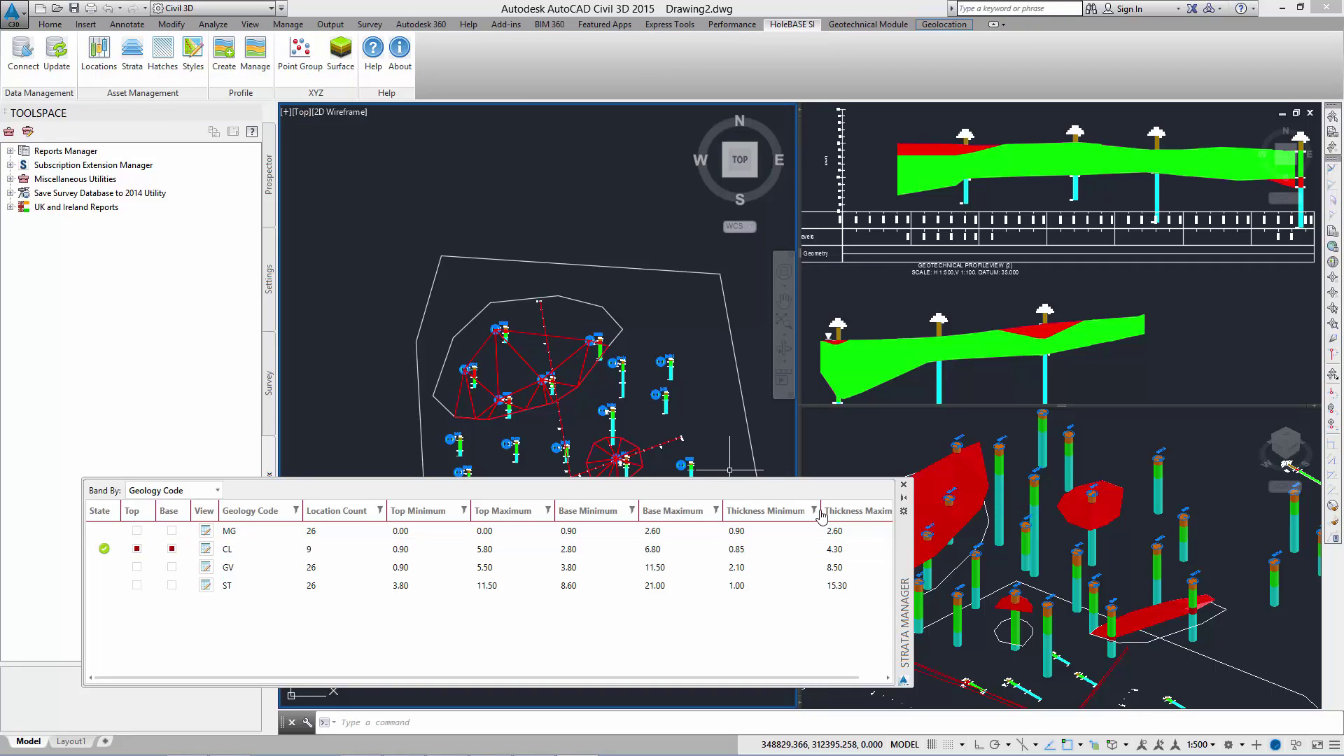
{"action": "left_click", "coordinate": [904, 485]}
{"action": "left_click", "coordinate": [811, 420]}
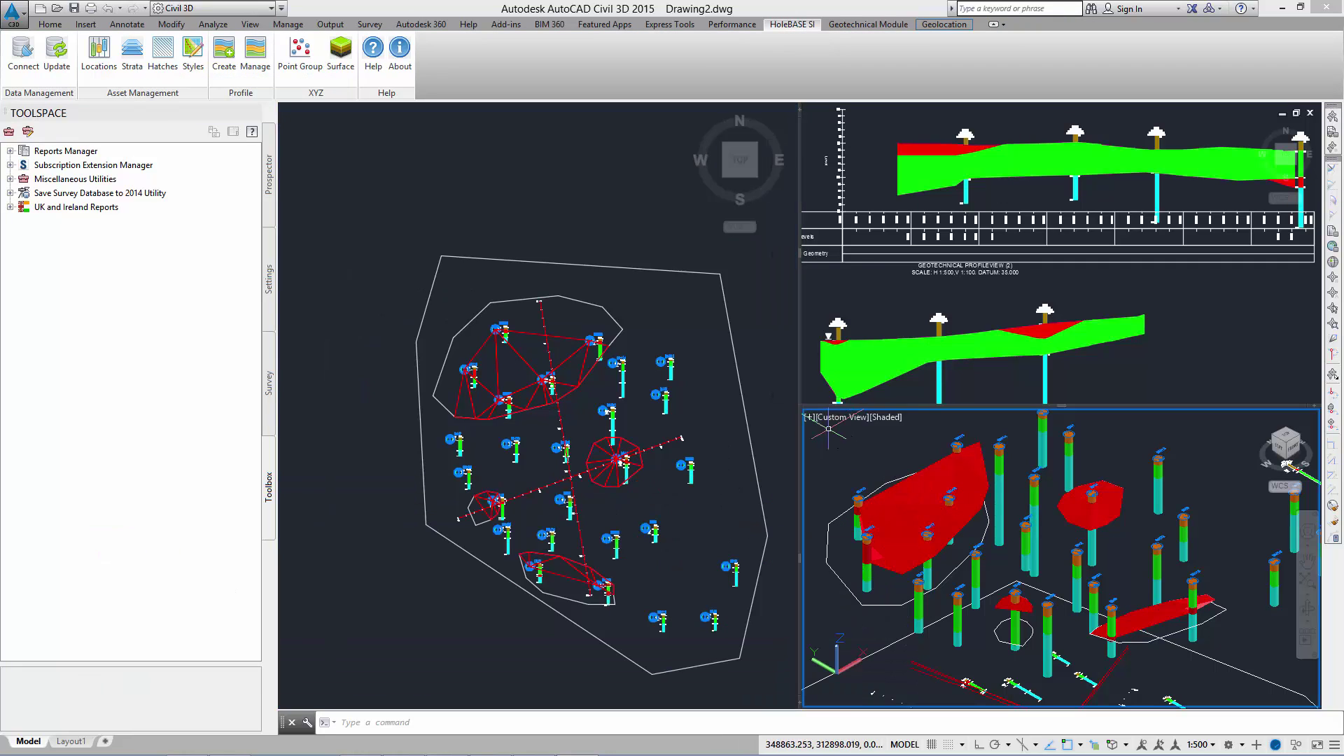
{"action": "left_click", "coordinate": [811, 418]}
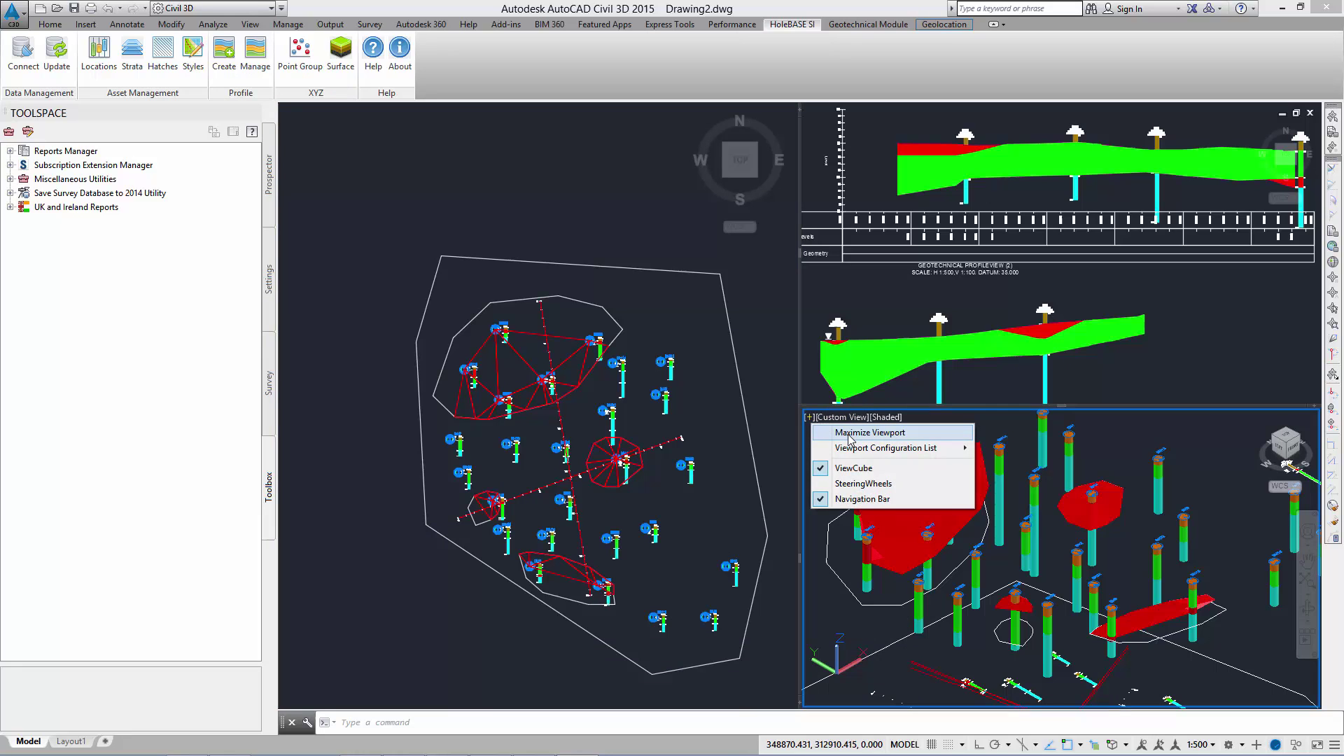
{"action": "left_click", "coordinate": [847, 432]}
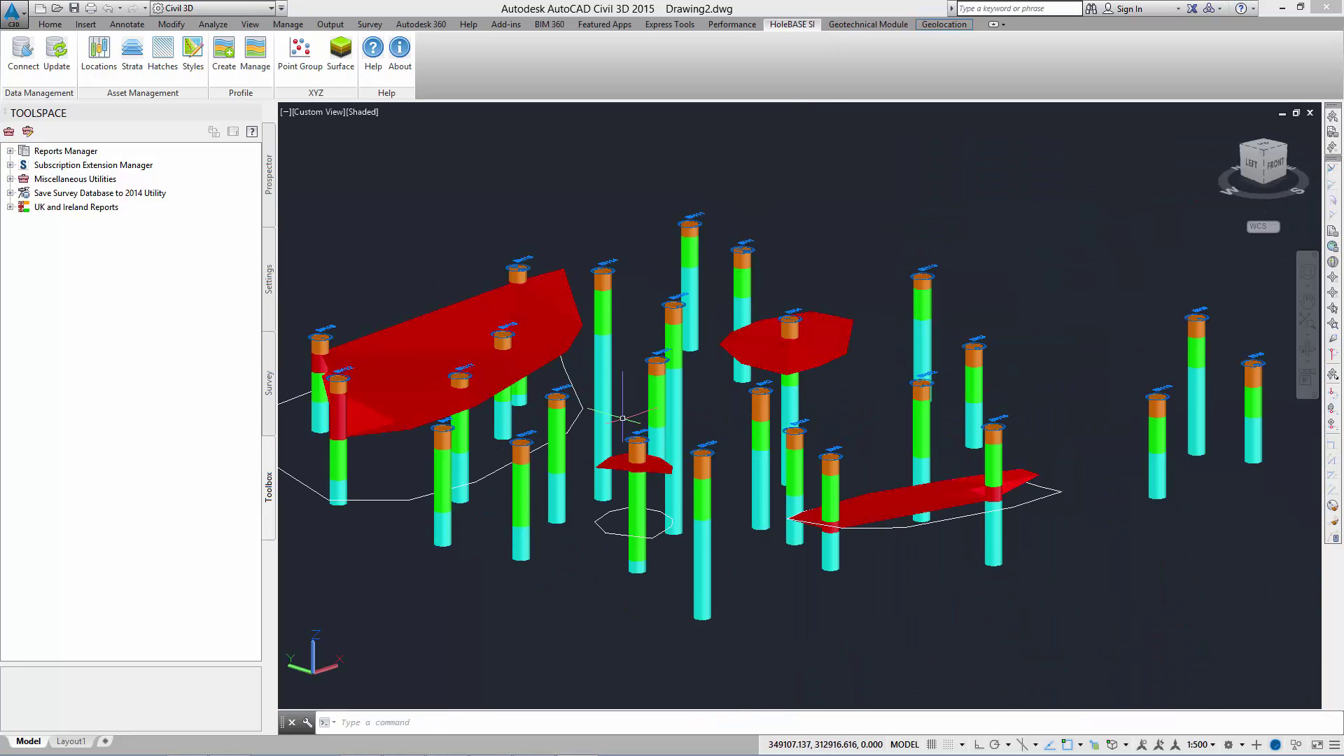
Step: Zoom in and orbit to a low, close side view of the red clay lenses
{"action": "scroll", "coordinate": [609, 444], "scroll_direction": "up", "scroll_amount": 3}
{"action": "middle_click_drag", "start_coordinate": [609, 448], "coordinate": [448, 444], "text": "shift"}
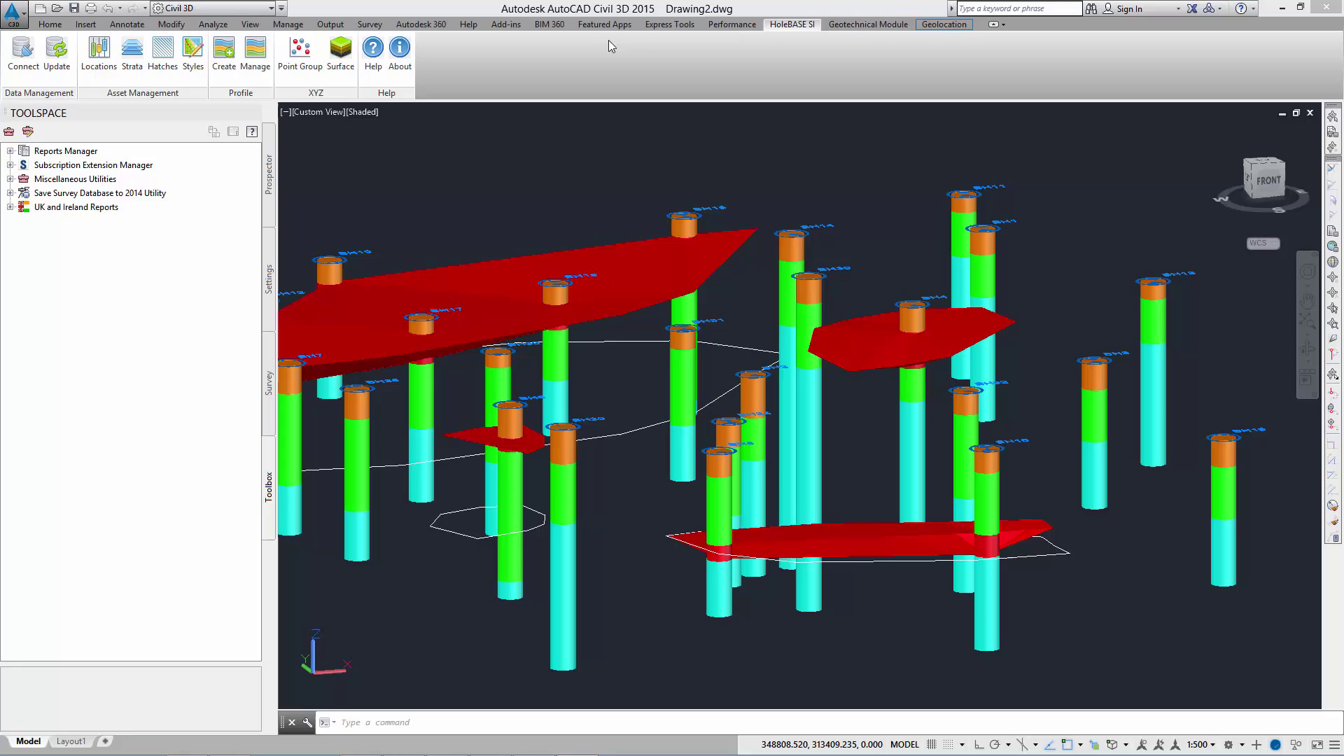
Step: Show the GV Top and GV Base gravel surfaces, orbiting and panning to recentre the strata
{"action": "left_click", "coordinate": [133, 52]}
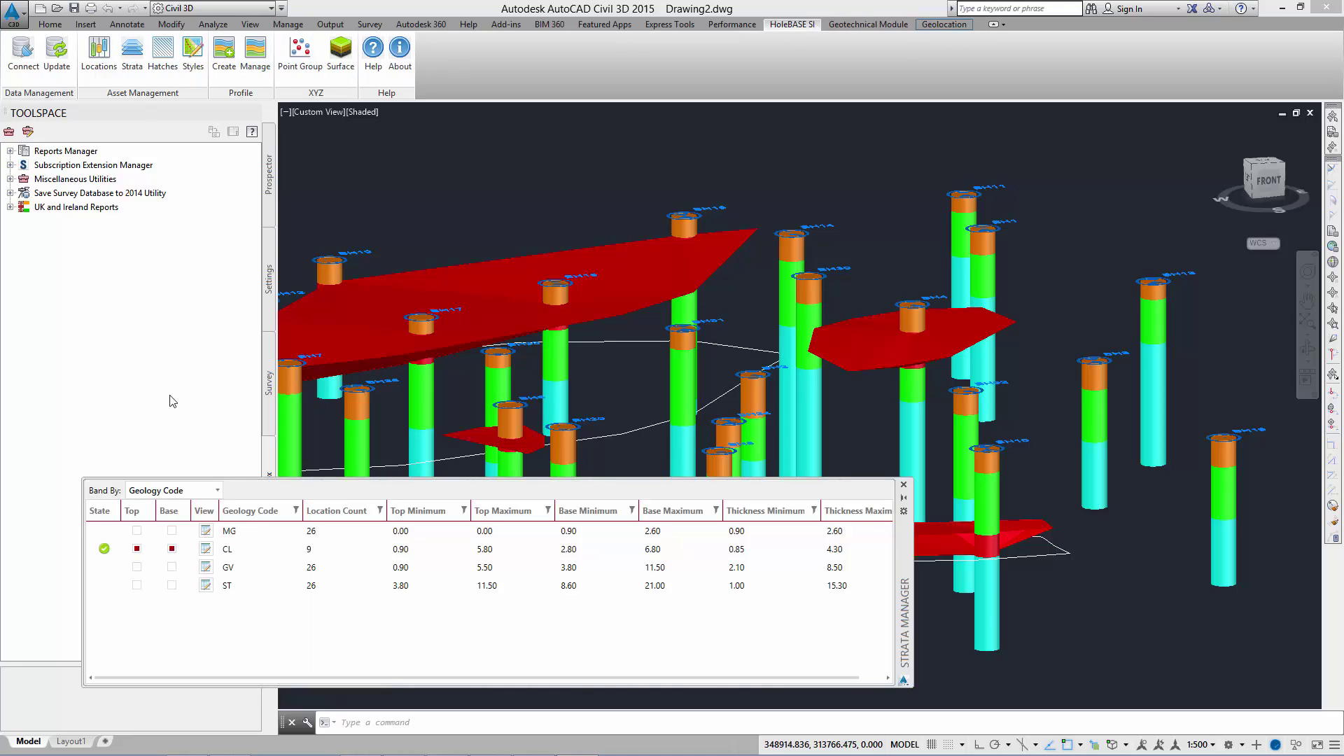
{"action": "left_click", "coordinate": [137, 567]}
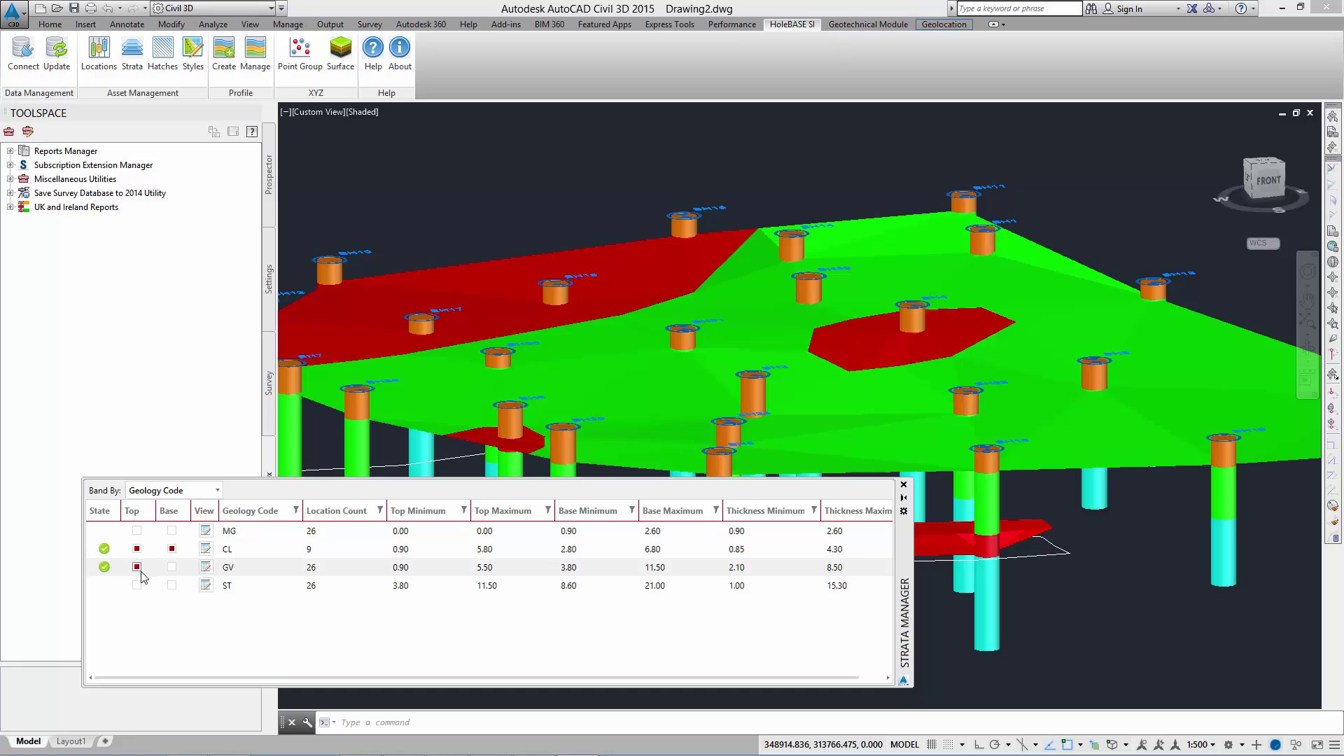
{"action": "middle_click_drag", "start_coordinate": [1189, 518], "coordinate": [1302, 614], "text": "shift"}
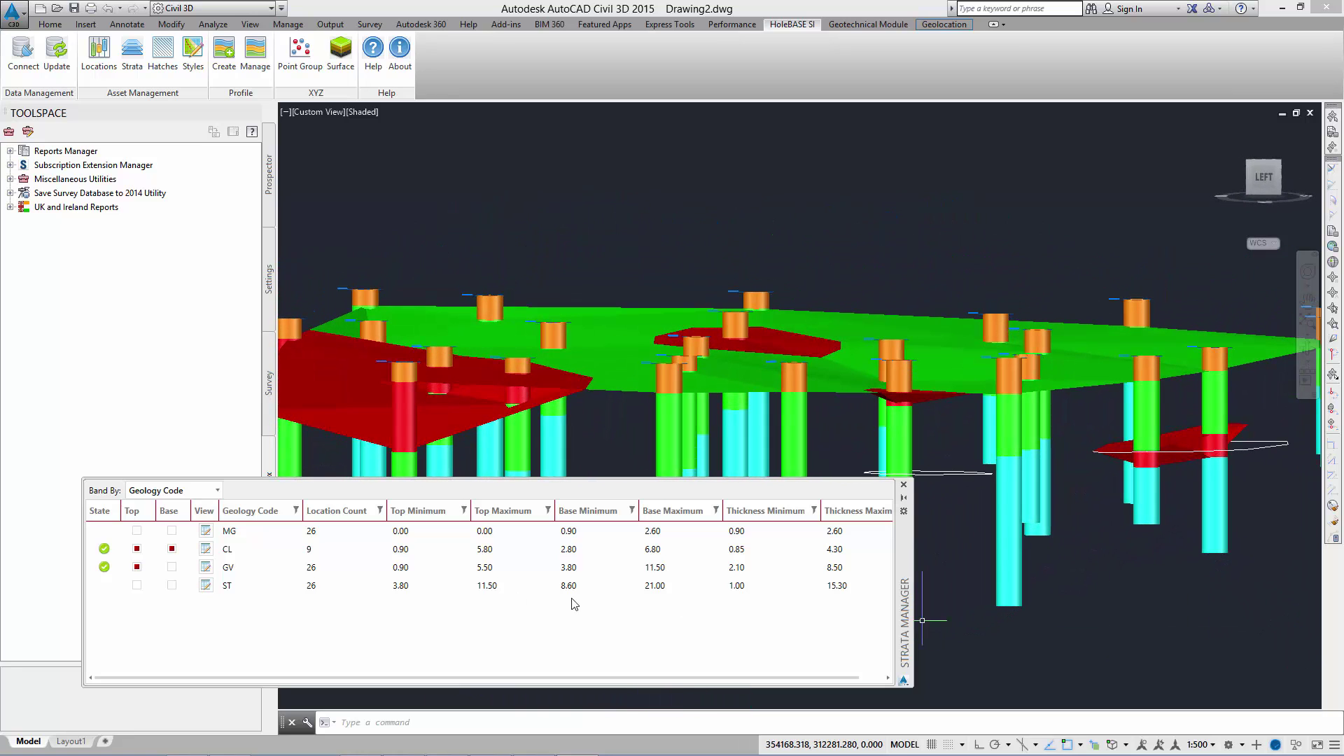
{"action": "left_click", "coordinate": [171, 568]}
{"action": "middle_click_drag", "start_coordinate": [1115, 558], "coordinate": [928, 624]}
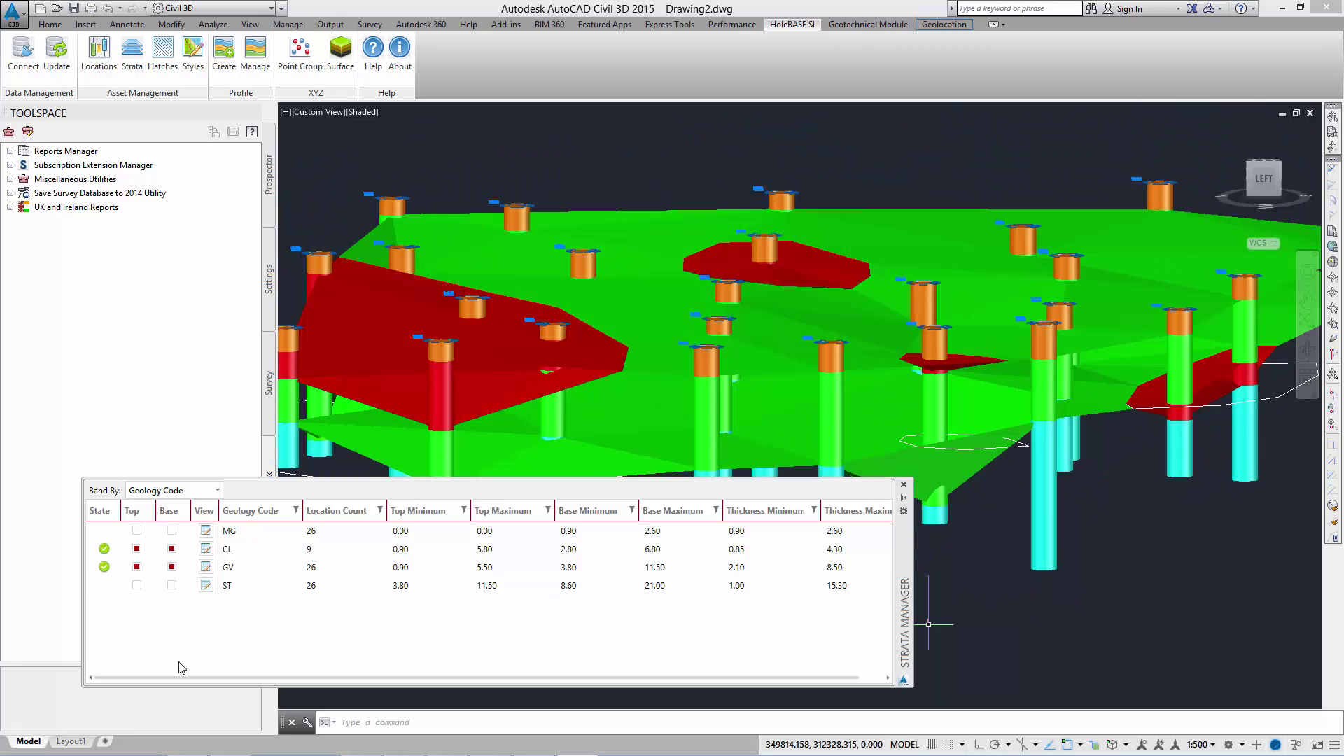